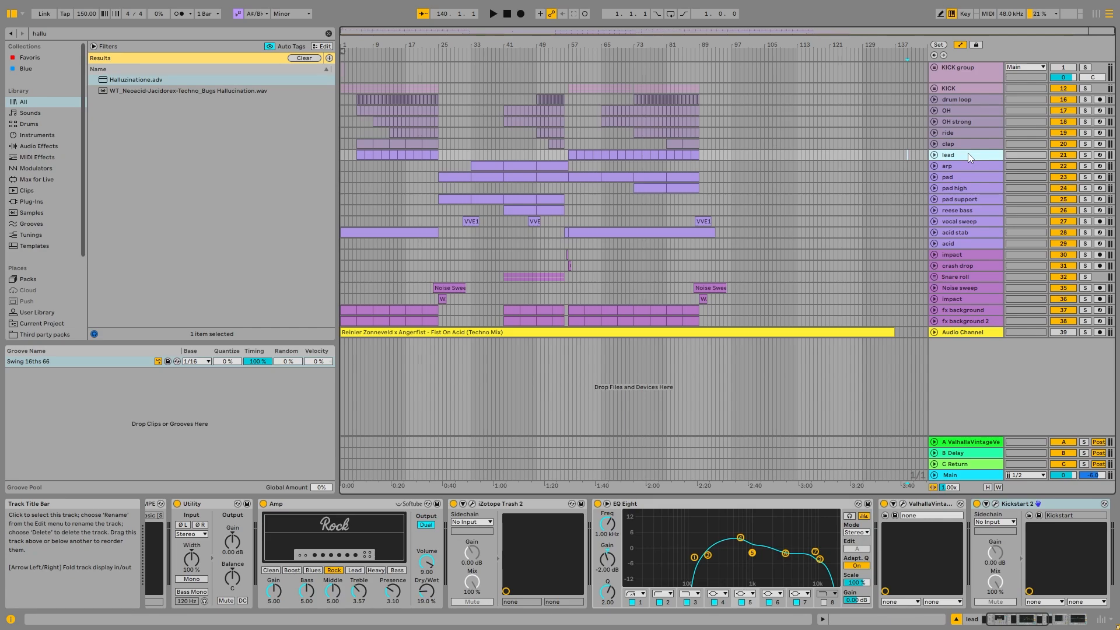
- Compare the device chains of the lead and arp tracks
click(989, 168)
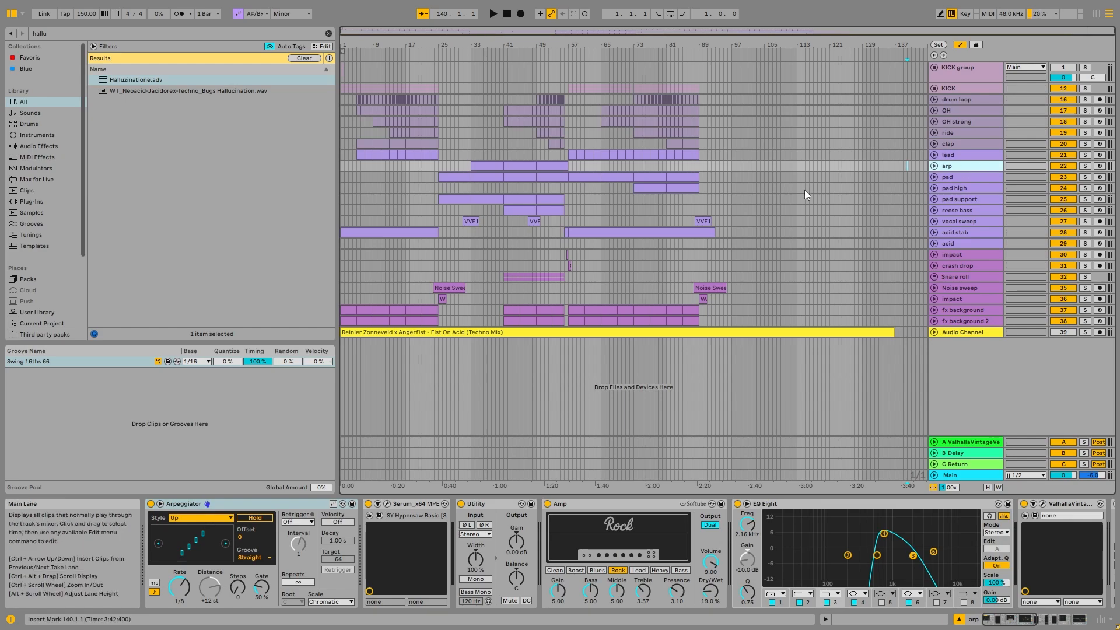
click(969, 156)
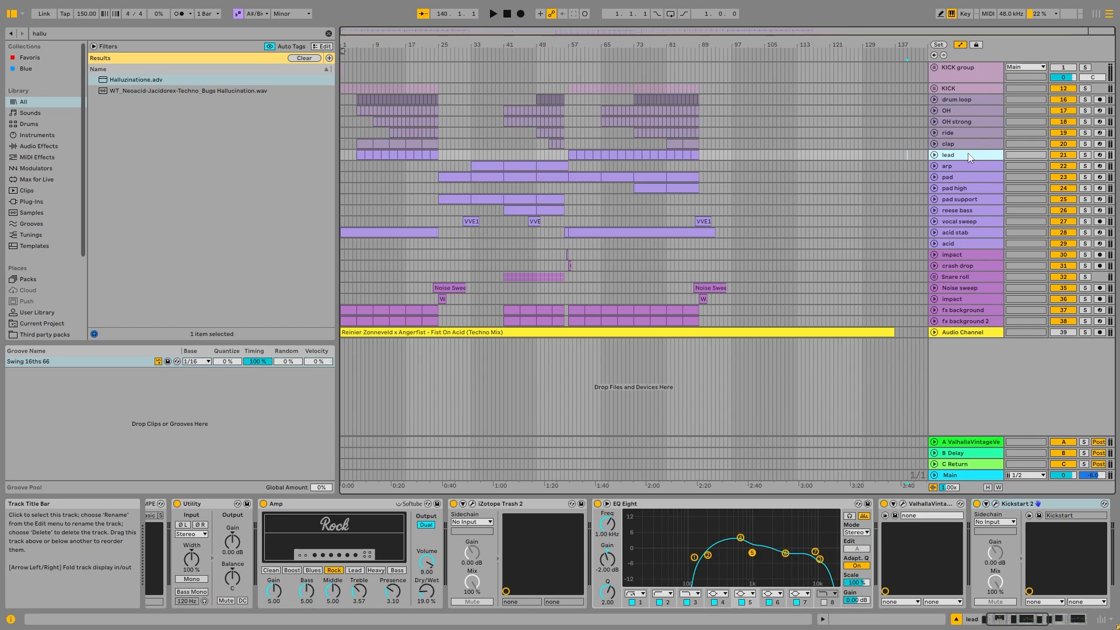
click(965, 166)
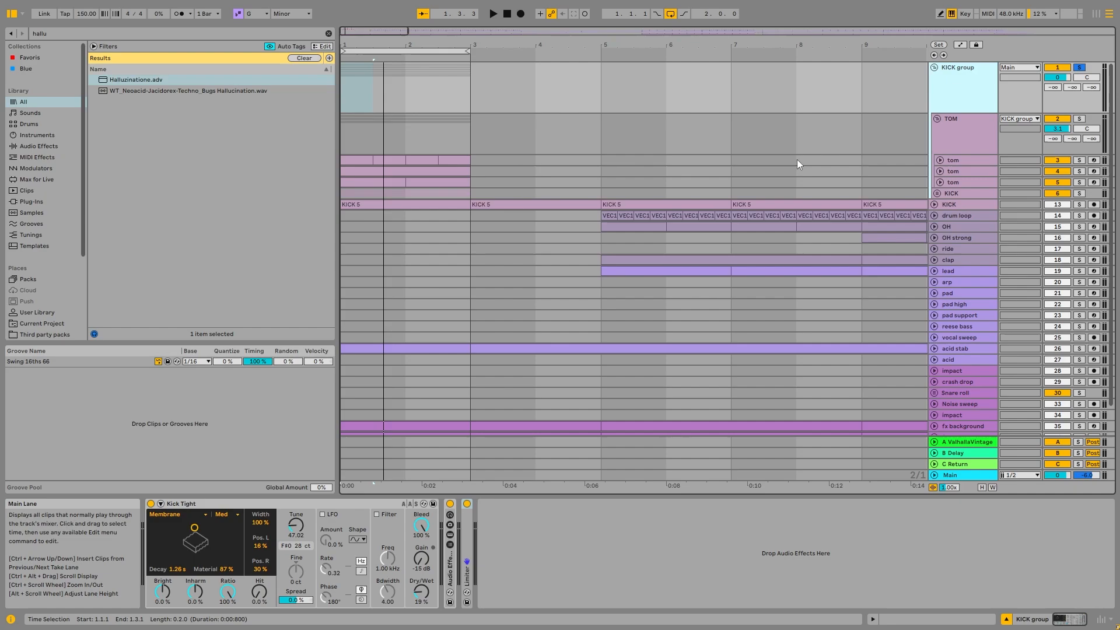
- Fold the TOM group and unfold the KICK subgroup inside the KICK group
click(983, 133)
click(937, 119)
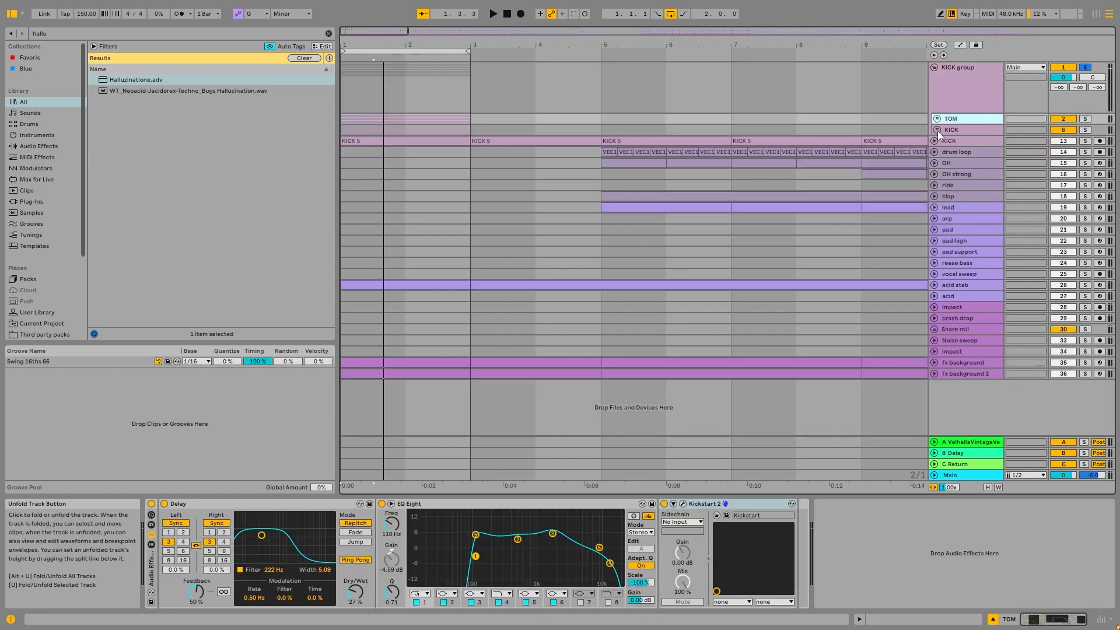
click(936, 131)
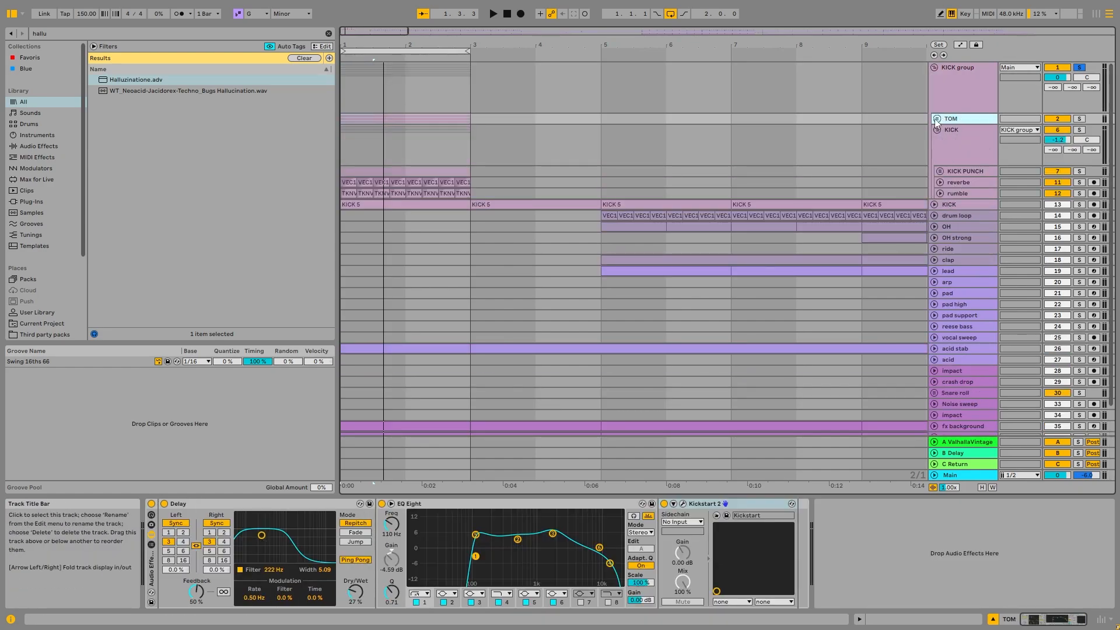
- Play the soloed KICK group from the start of the loop and stop it
key(Home)
key(space)
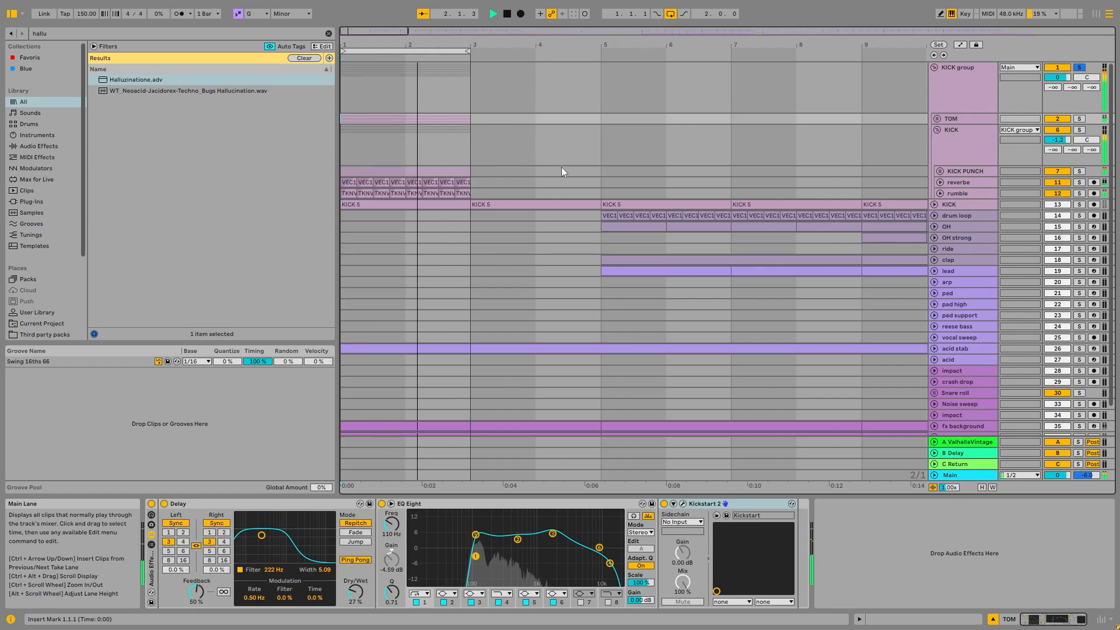
key(space)
- Look through the device chains of the KICK subgroup, TOM, KICK PUNCH, reverbe and rumble tracks
click(958, 139)
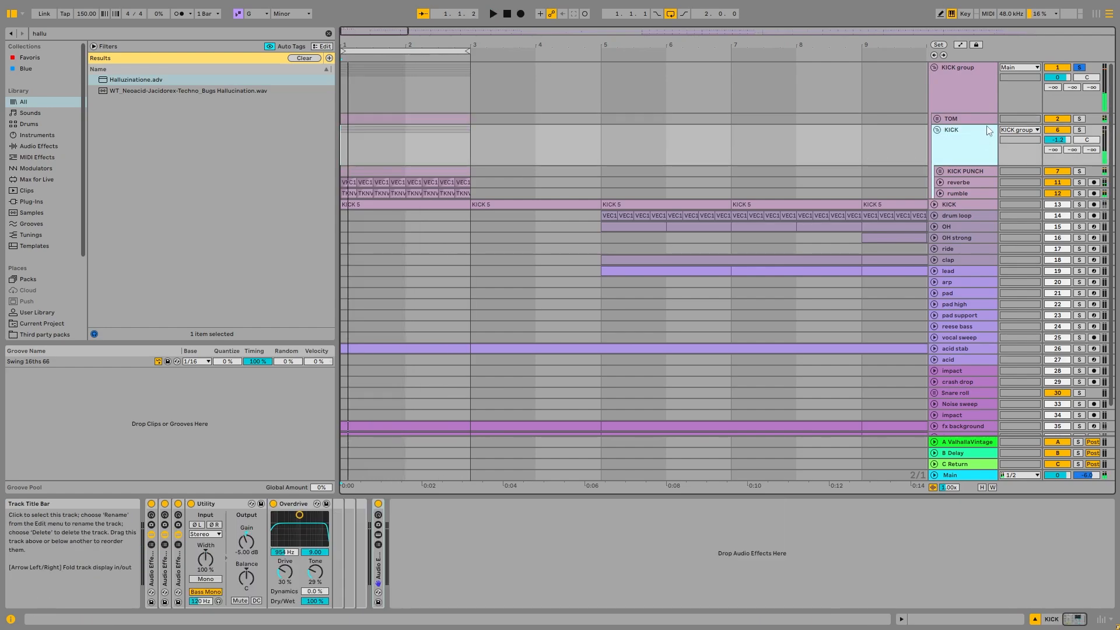
click(983, 119)
click(963, 150)
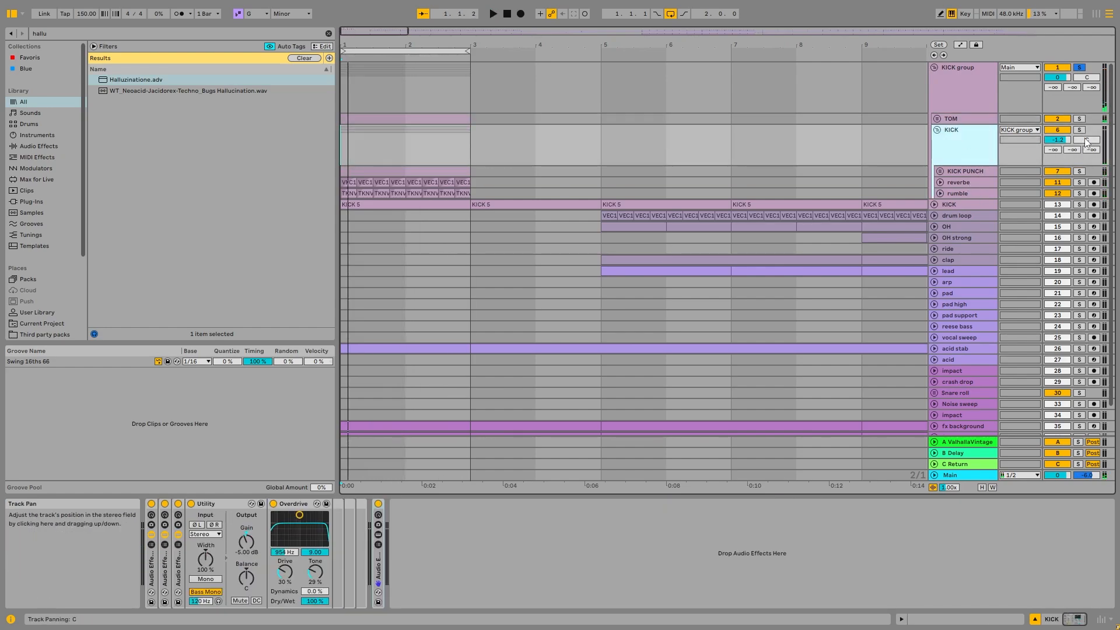
click(961, 173)
click(980, 183)
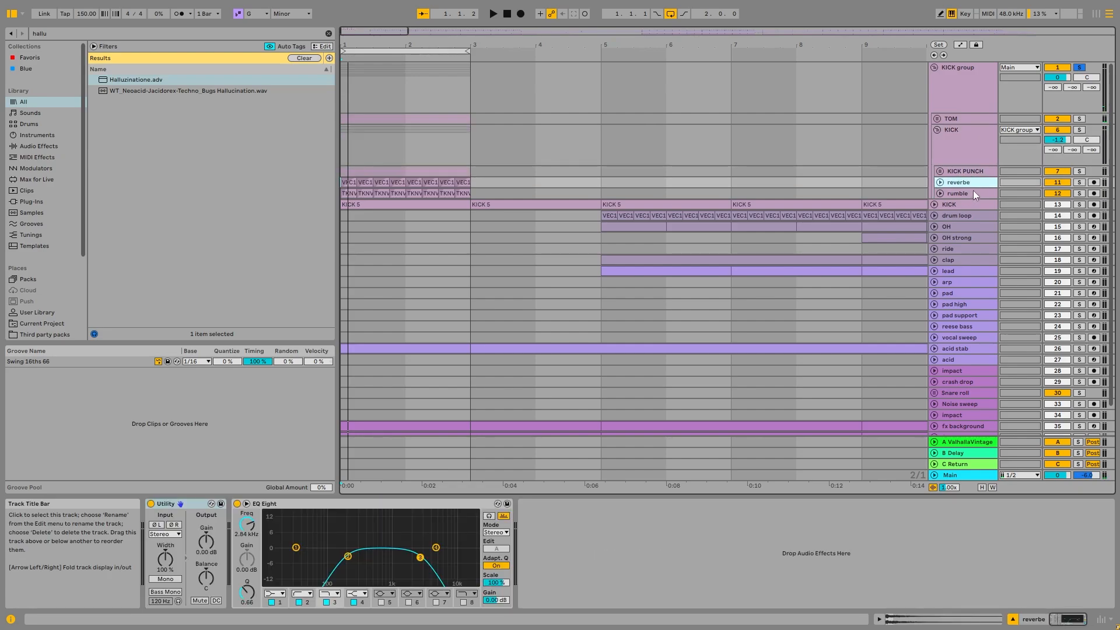
shift+click(974, 191)
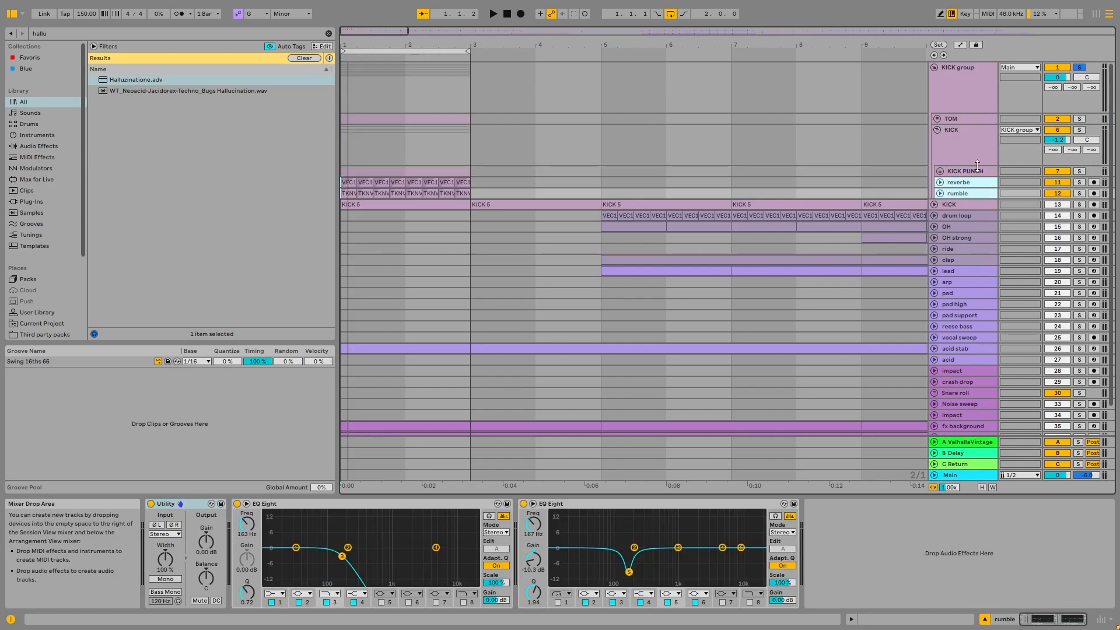
- Examine the Kick Tight resonator on the KICK group and compare its chain with the KICK subgroup's
click(960, 96)
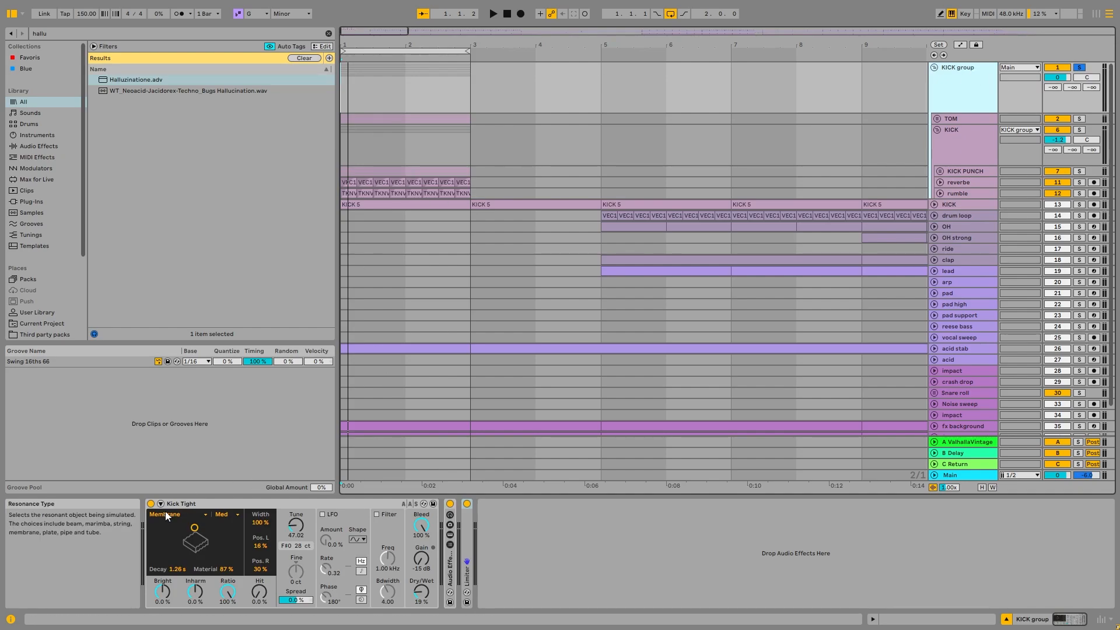
click(210, 505)
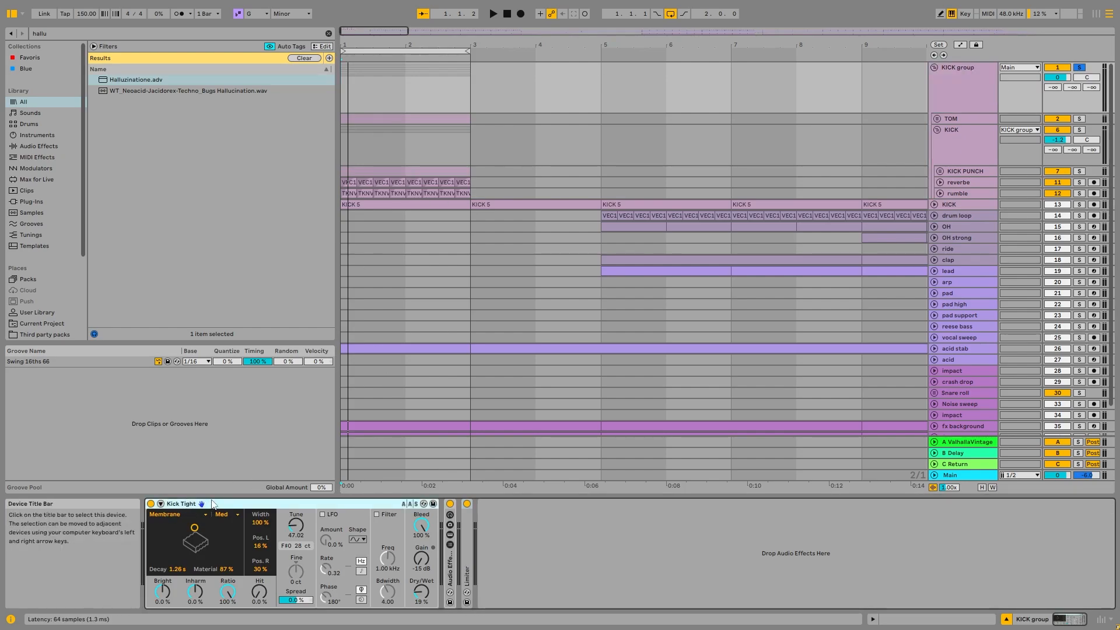
click(968, 146)
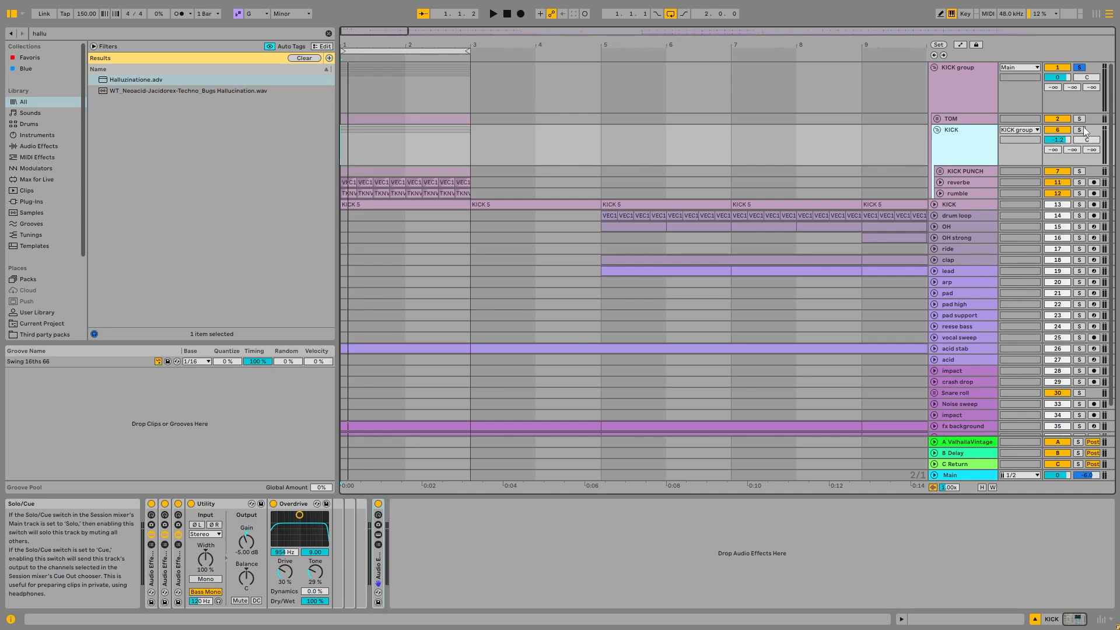
click(964, 98)
- Deactivate the first effect rack on the KICK subgroup and expand its last Audio Effect Rack to reveal the EQ Eight devices
click(971, 145)
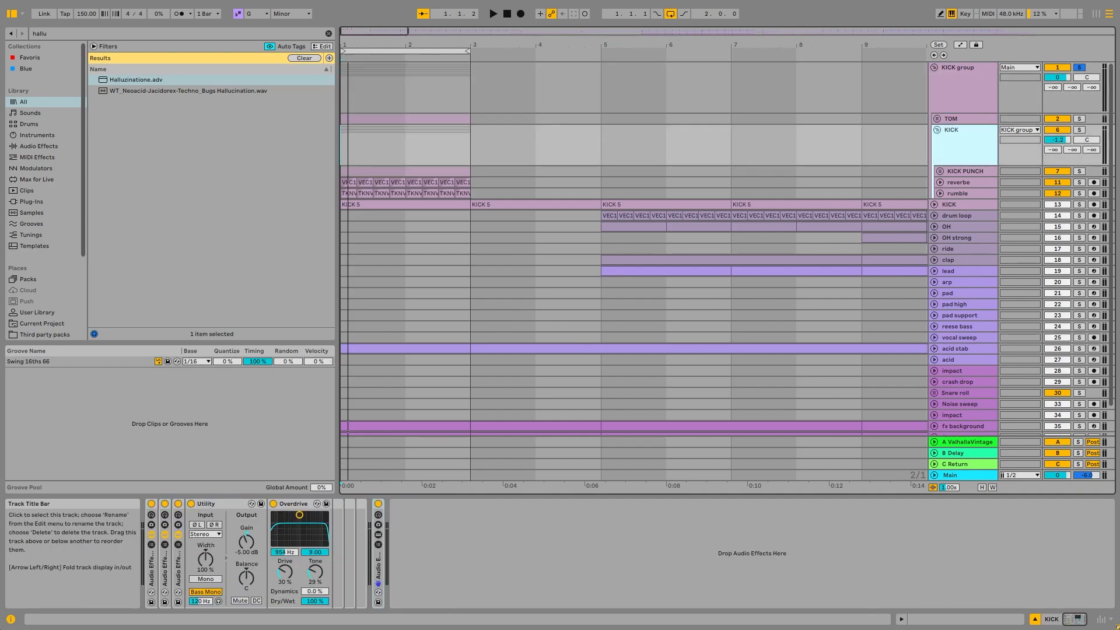
click(151, 503)
double_click(382, 567)
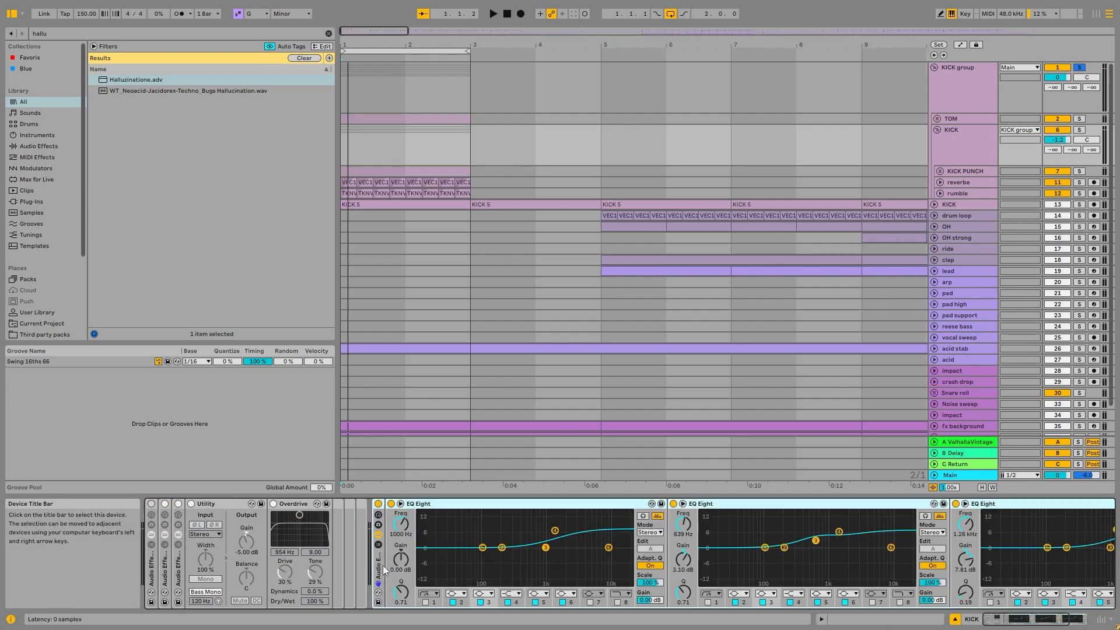
- Solo the KICK PUNCH group and unfold it
click(965, 170)
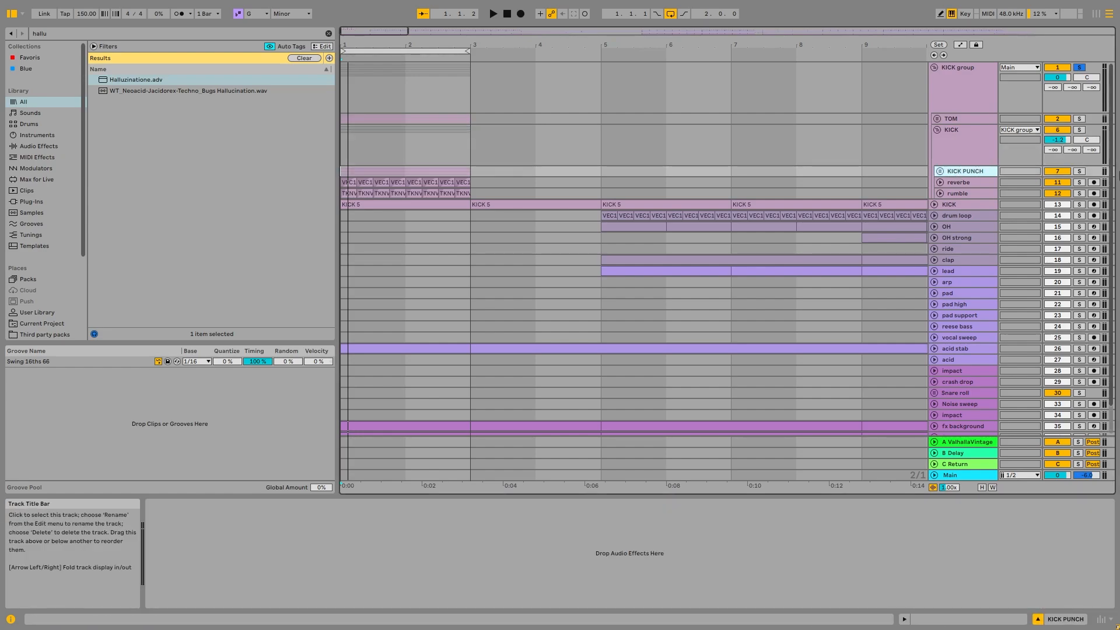
click(1080, 171)
click(940, 171)
- Unfold the KICK and top kick tracks inside KICK PUNCH
click(968, 212)
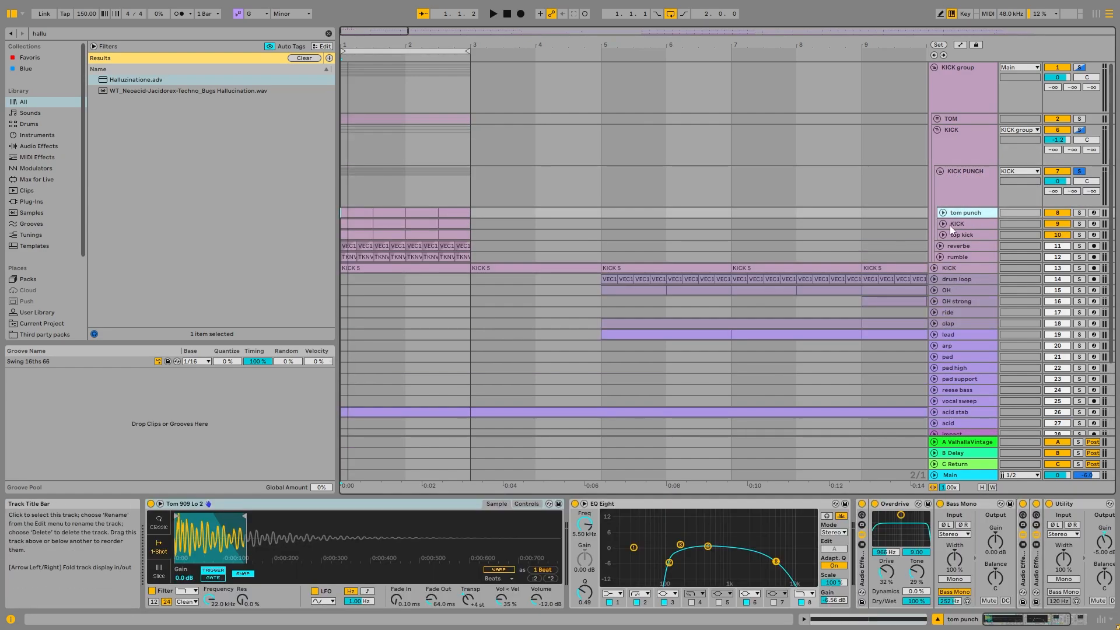
click(943, 224)
click(943, 274)
click(968, 245)
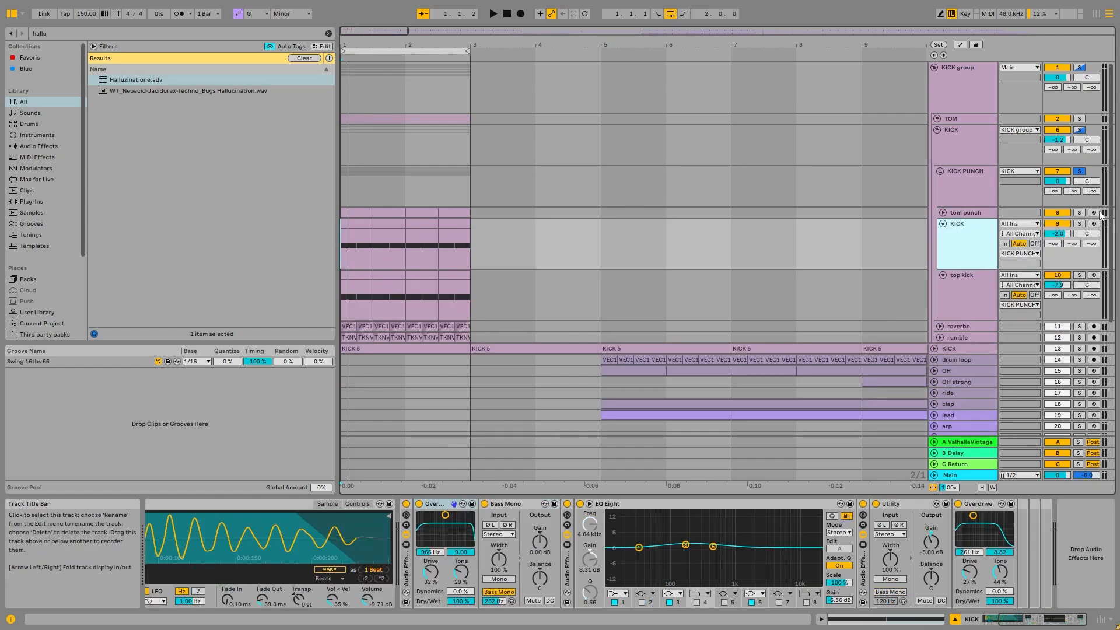
- Solo the KICK track inside KICK PUNCH and deactivate its effect devices
click(1080, 224)
click(969, 255)
click(406, 504)
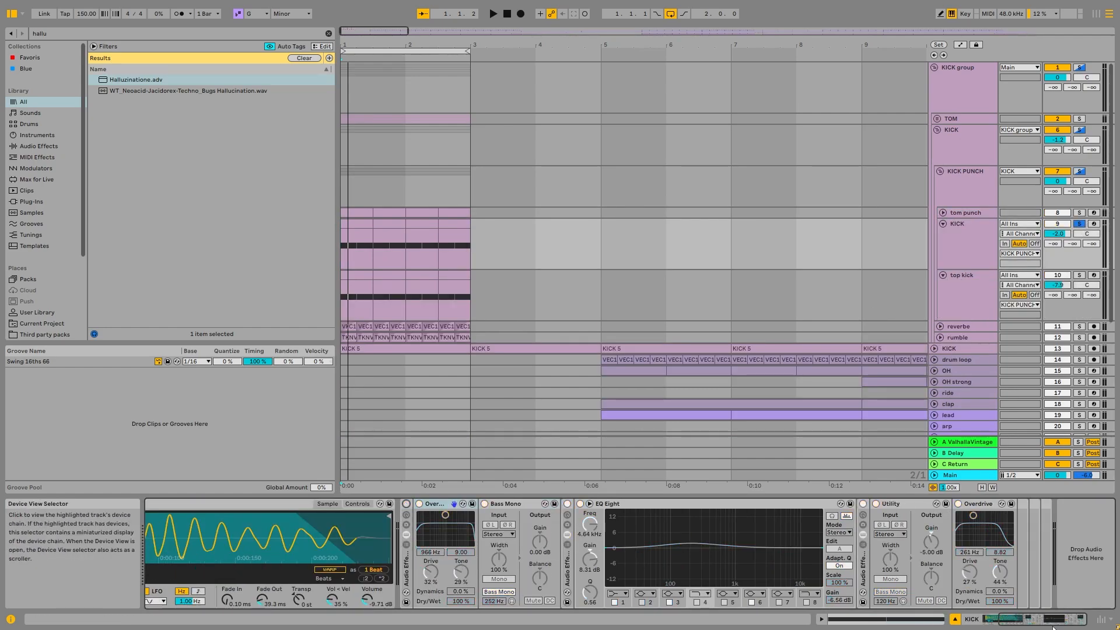
- Listen to the soloed KICK track's dry VEC1 BD Trancy 72 sample from its first clip
click(1053, 627)
click(352, 222)
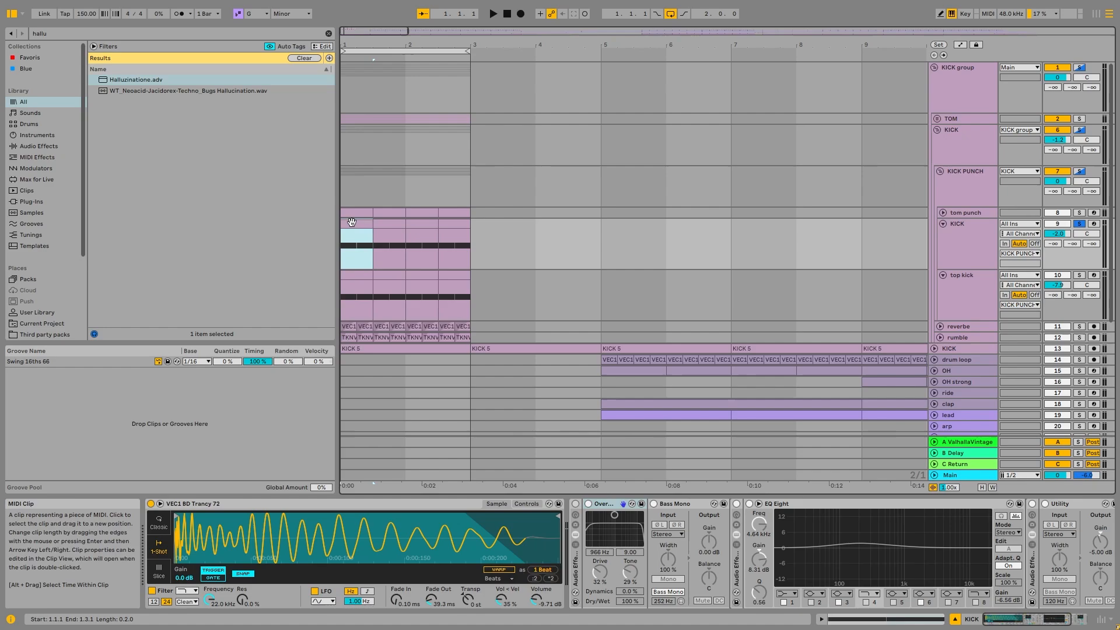
key(space)
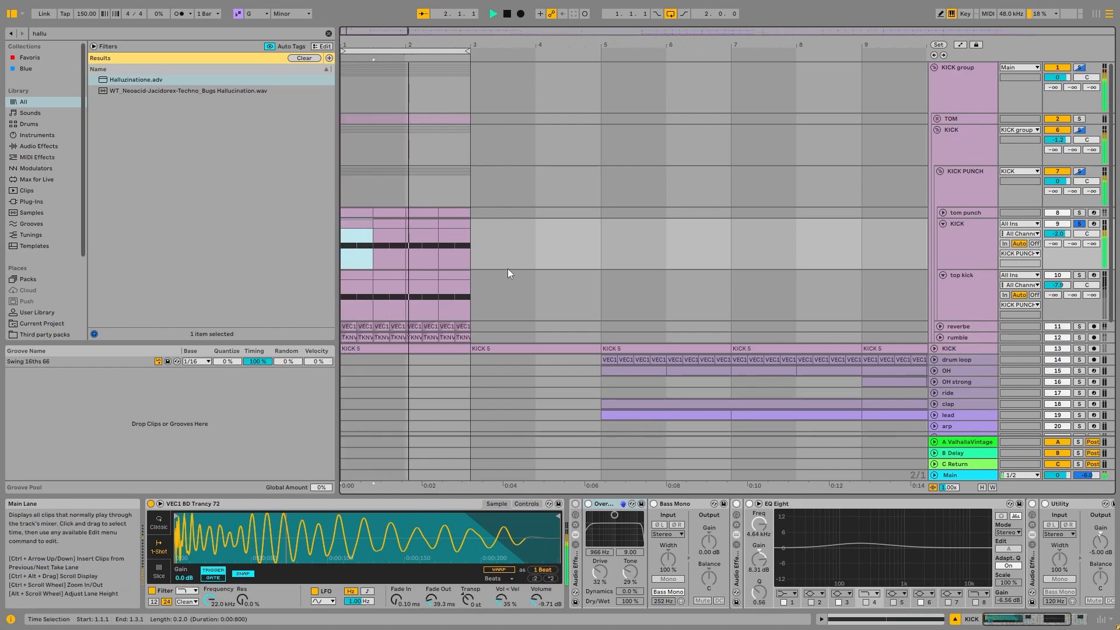
key(space)
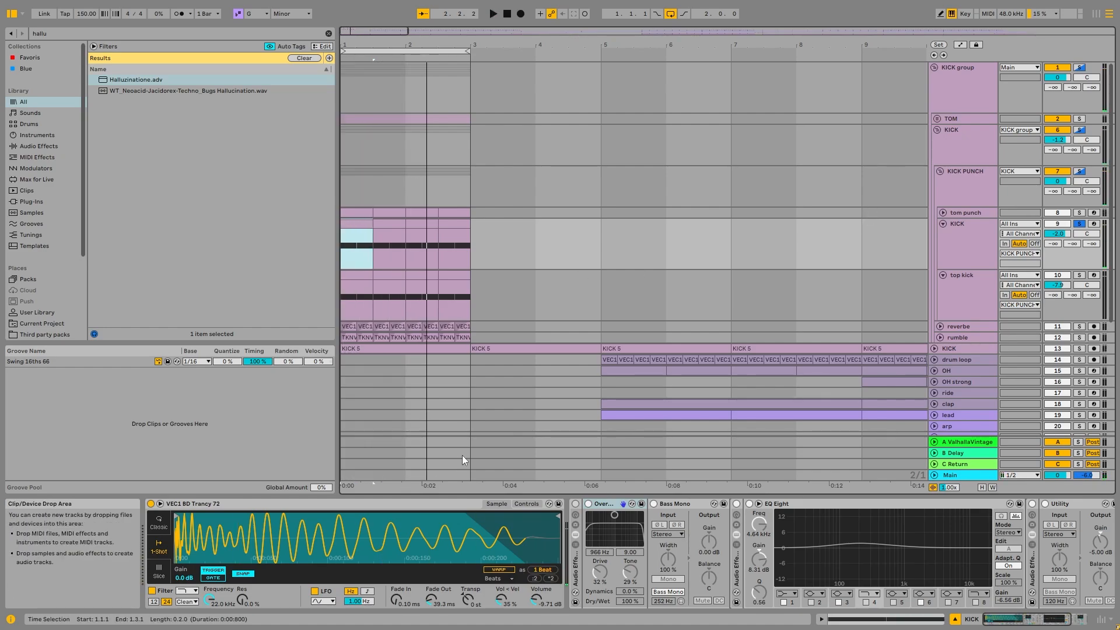
- Reactivate the KICK track's effect devices, play the processed sound, and select the Bass Mono device
click(576, 504)
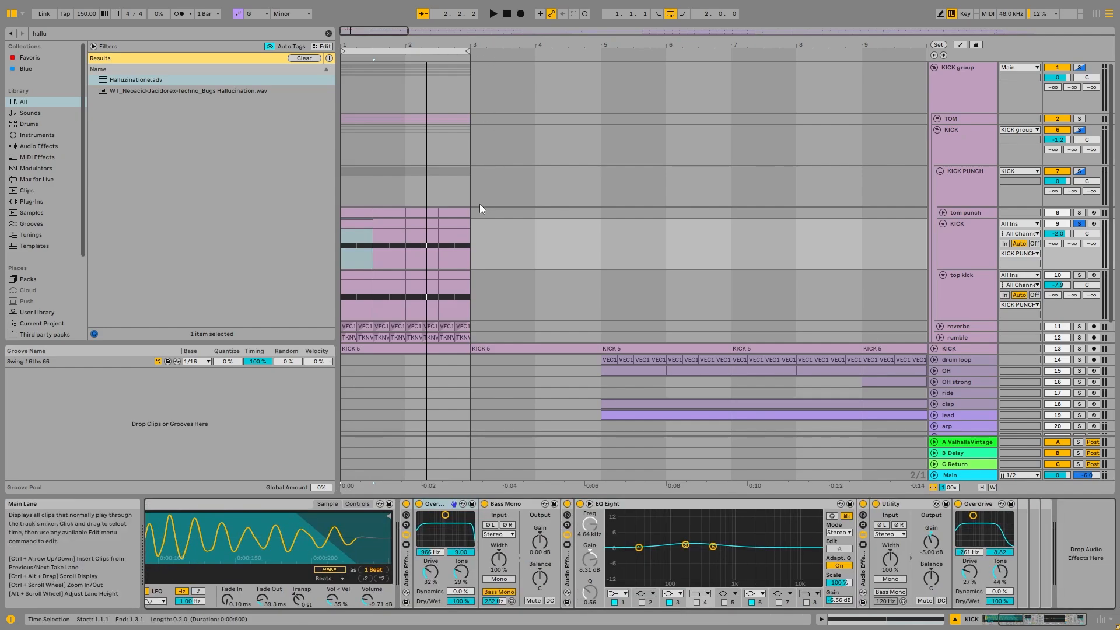
key(space)
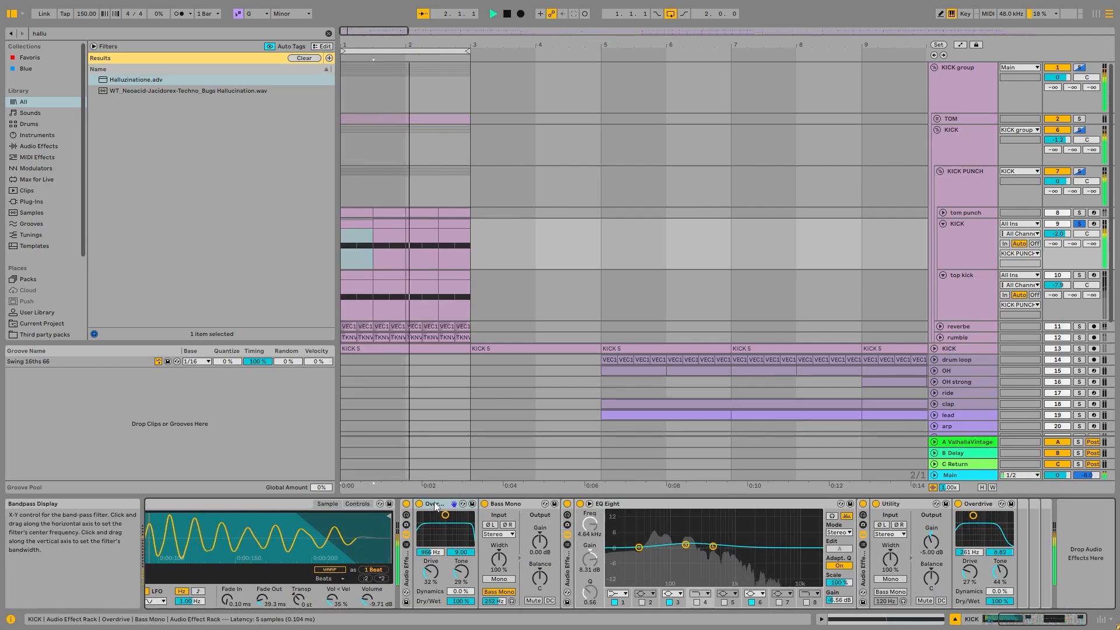
key(space)
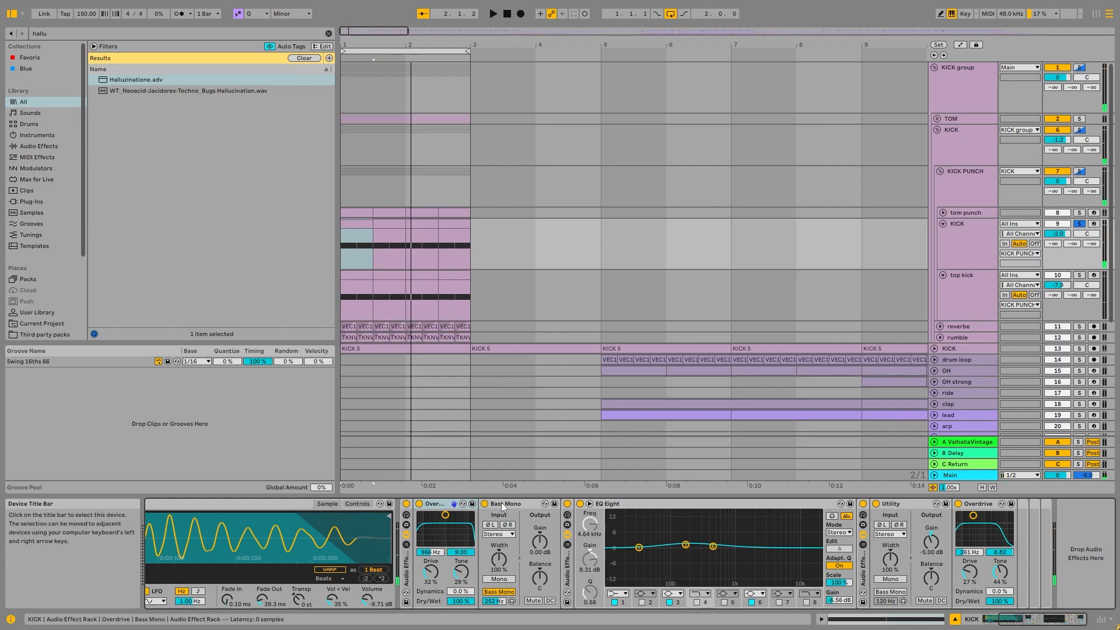
click(503, 507)
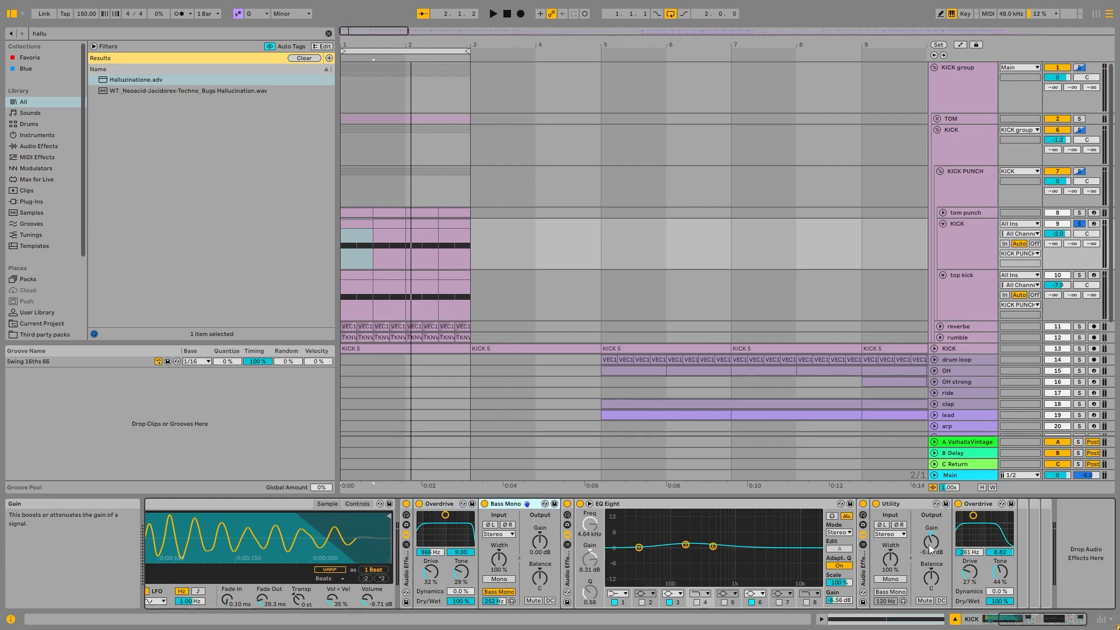
- Solo the top kick track together with the KICK track and start playback
click(973, 241)
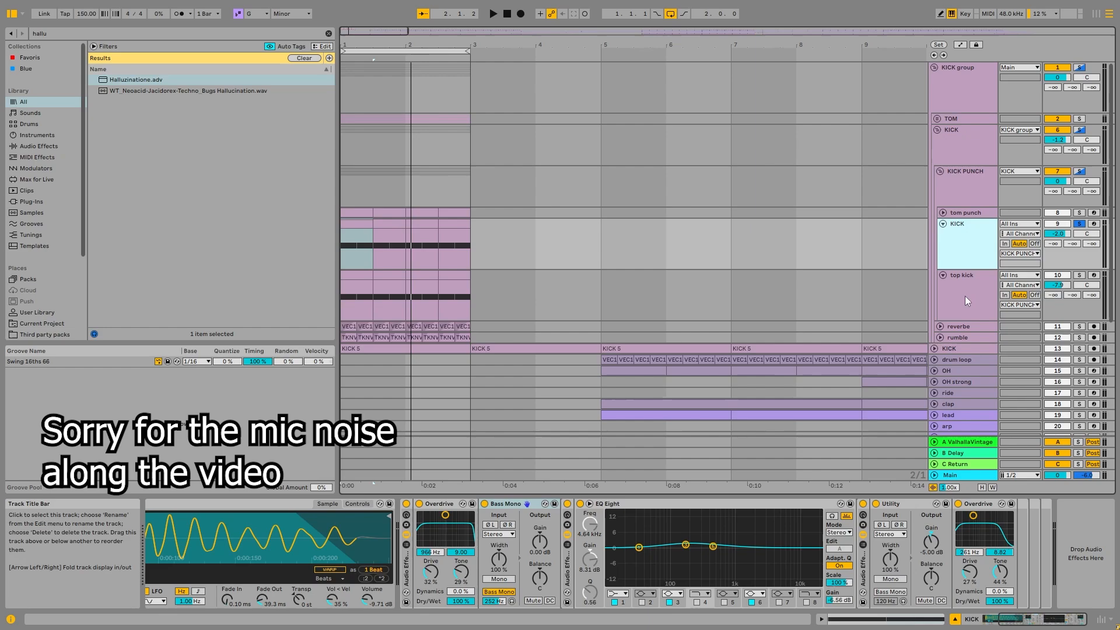
click(1080, 276)
key(space)
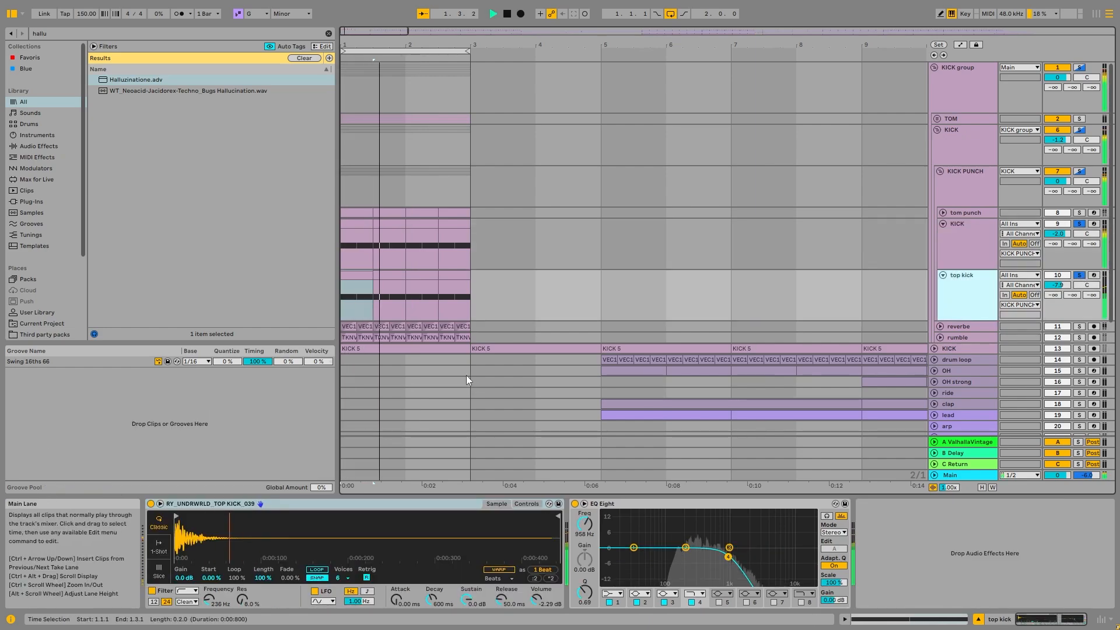
- Examine the top kick's EQ Eight curve in the enlarged spectrum display, then return to the compact view
double_click(656, 511)
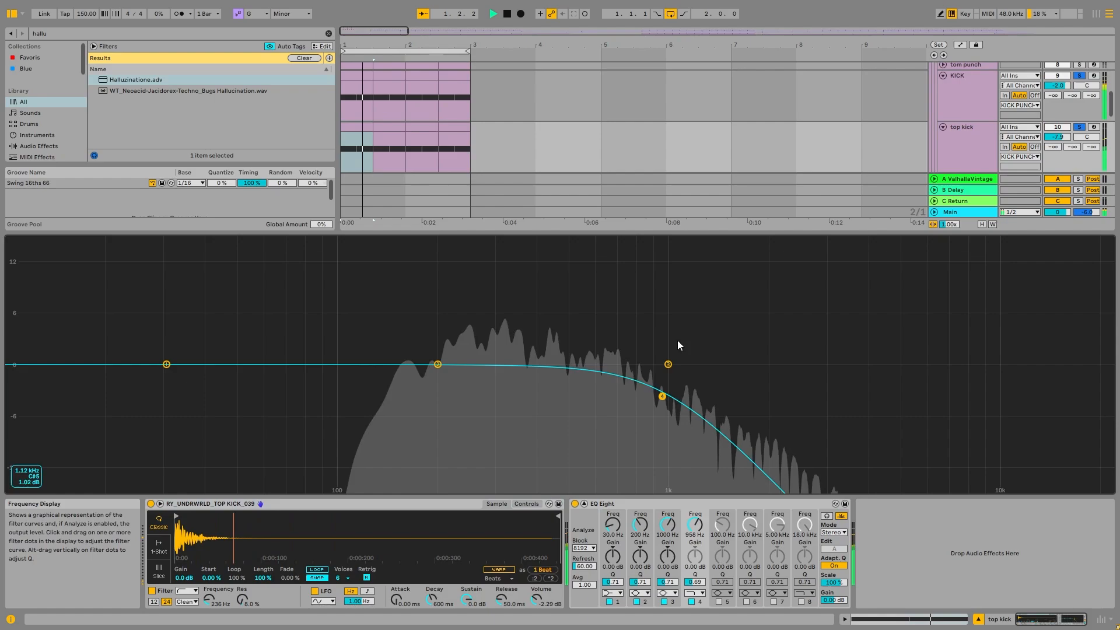
key(space)
double_click(618, 309)
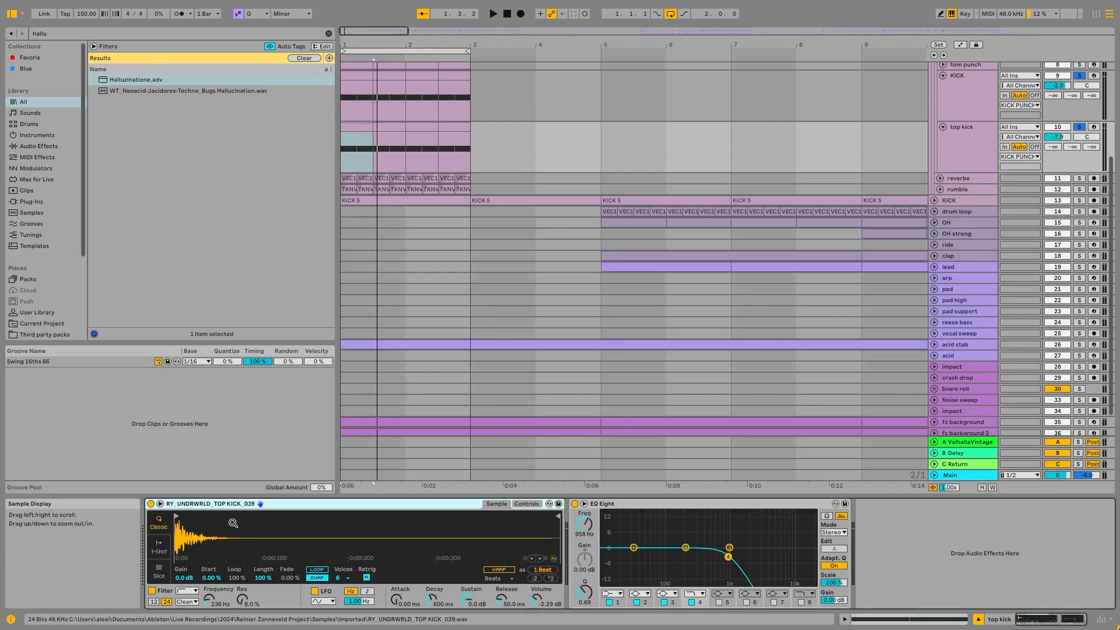
scroll(903, 387, up, 3)
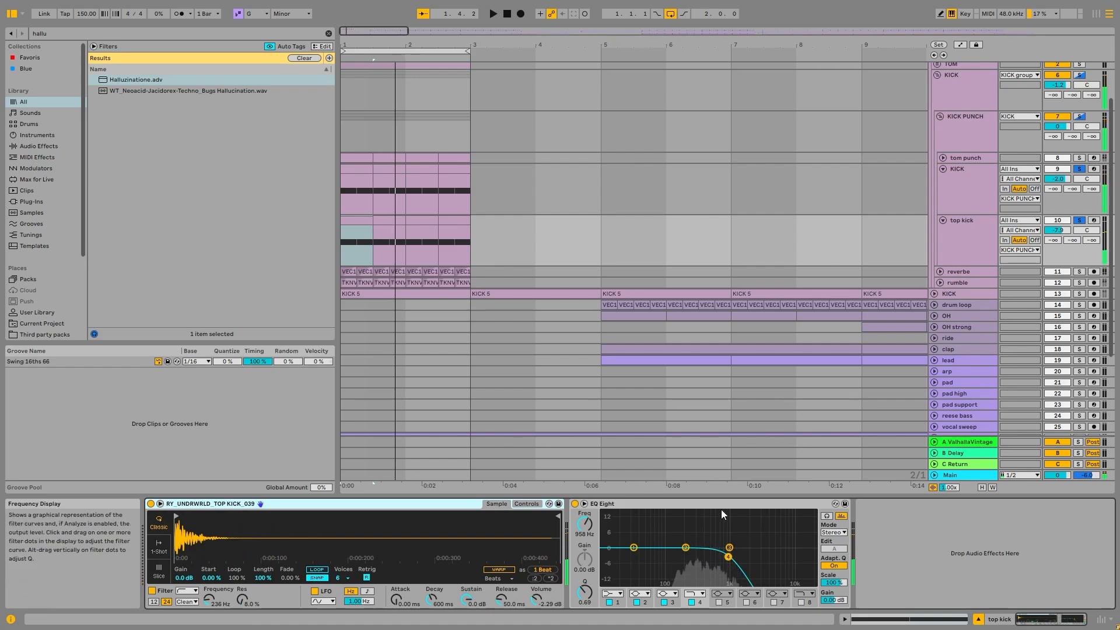
- Fold the top kick and KICK tracks inside KICK PUNCH
click(962, 239)
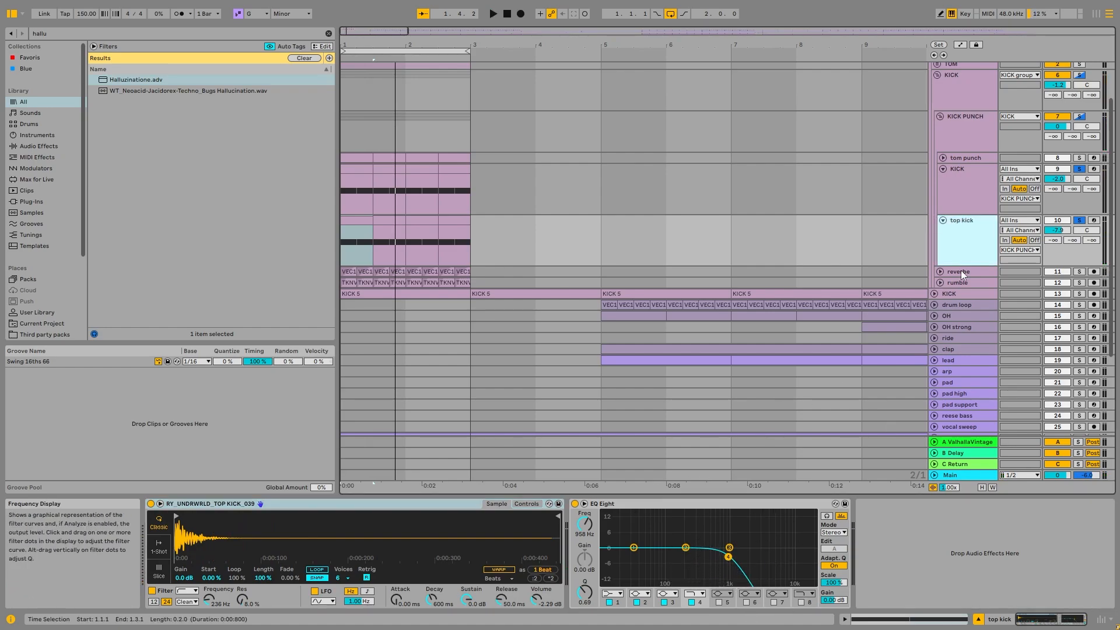
click(943, 169)
click(943, 179)
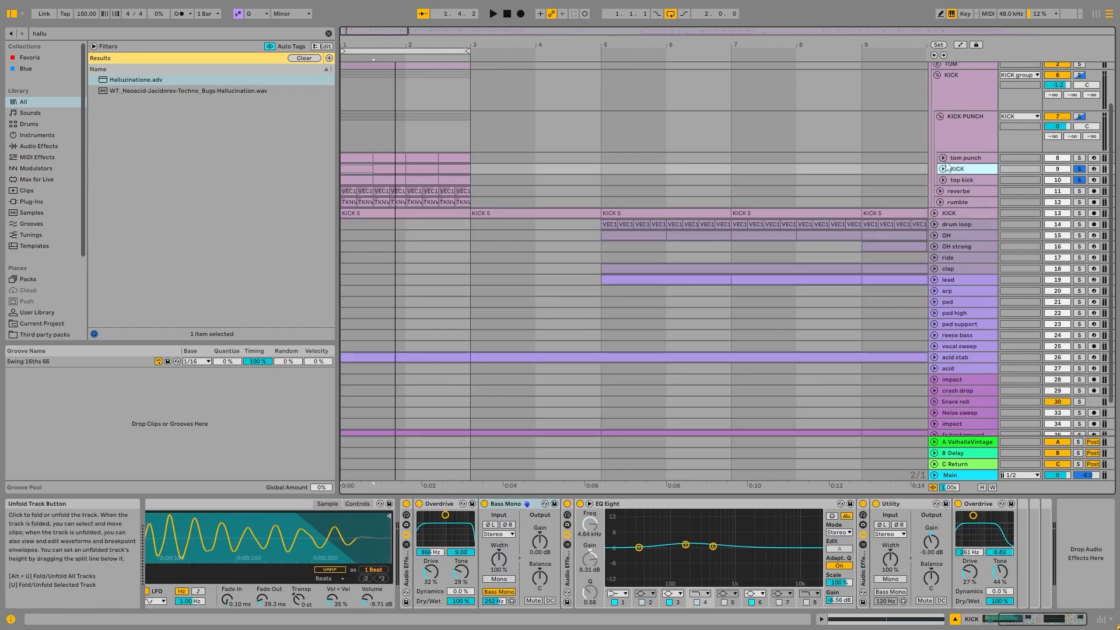
- Unfold and solo the tom punch track, then play its loop
click(943, 158)
click(986, 195)
key(space)
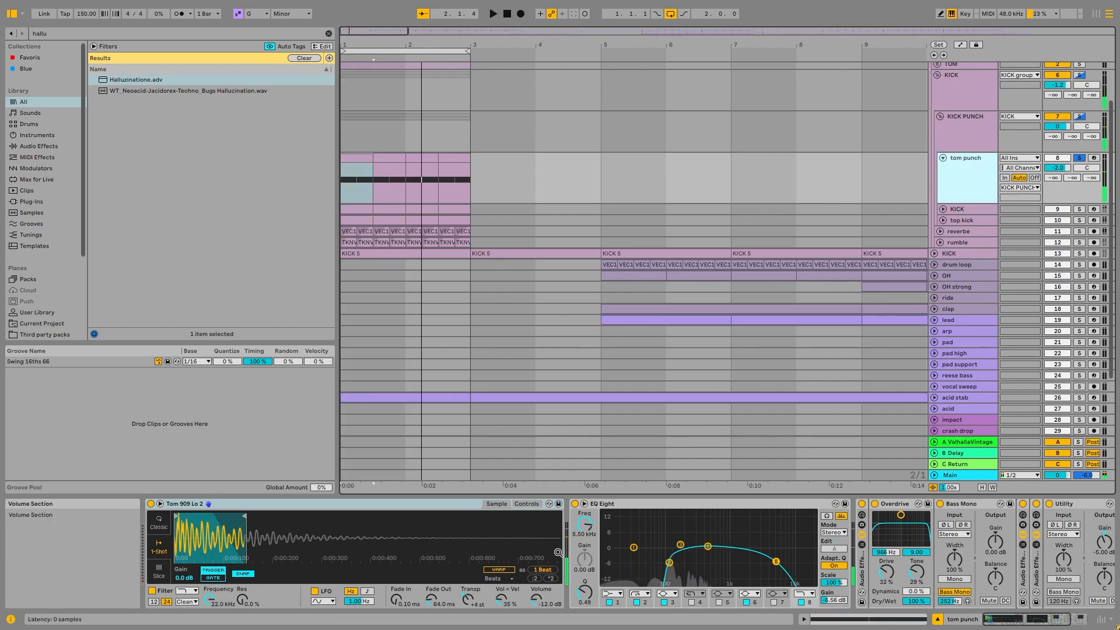
key(space)
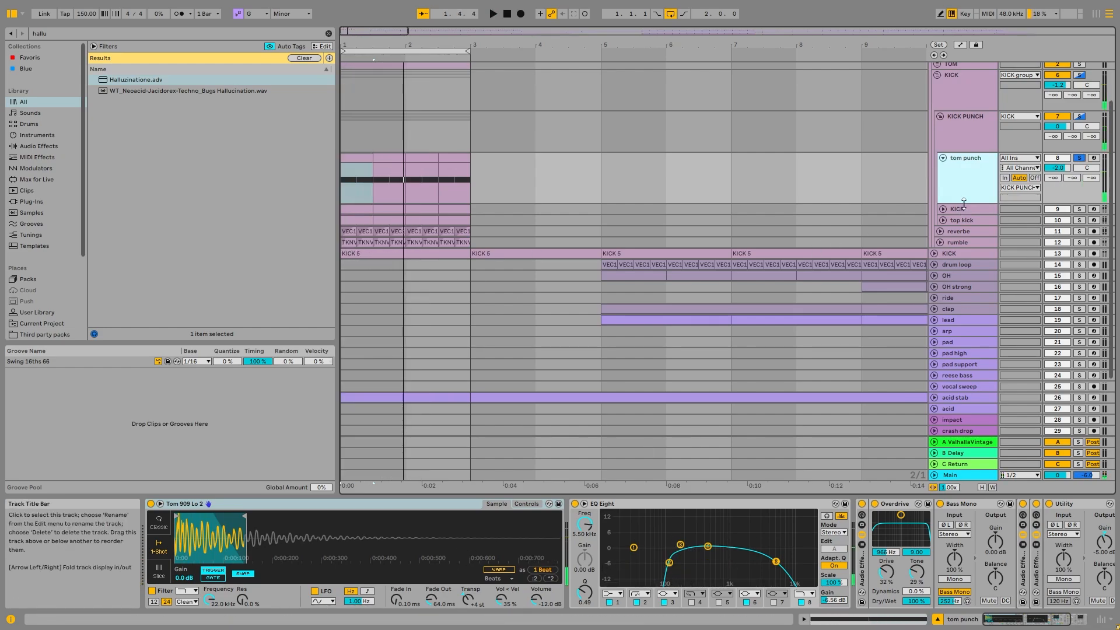
- Solo the KICK layer together with tom punch, and toggle the tom punch solo off and on during playback to compare
click(1079, 209)
key(space)
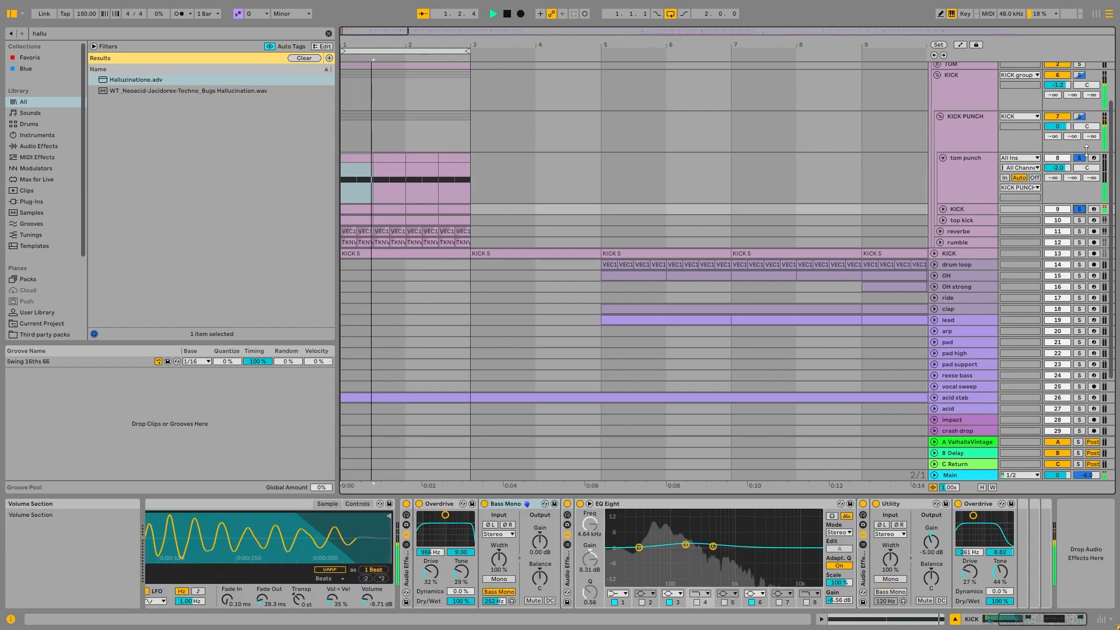
click(1077, 158)
click(1079, 159)
click(963, 192)
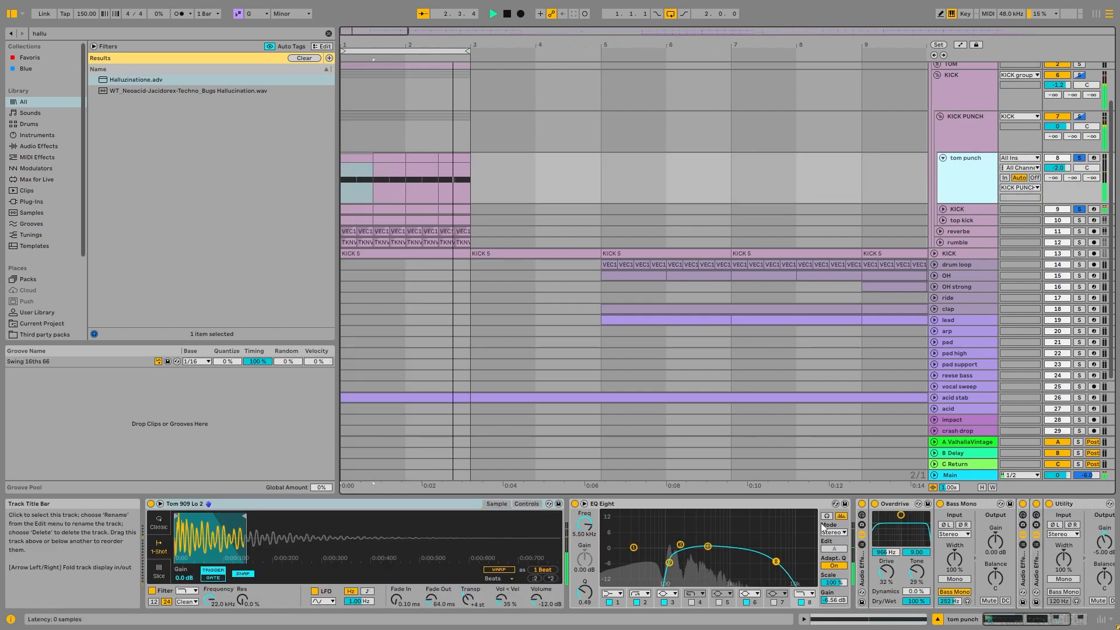
- Examine the tom punch EQ Eight curve in the enlarged display and the devices after it, returning to the compact view
click(710, 506)
click(584, 503)
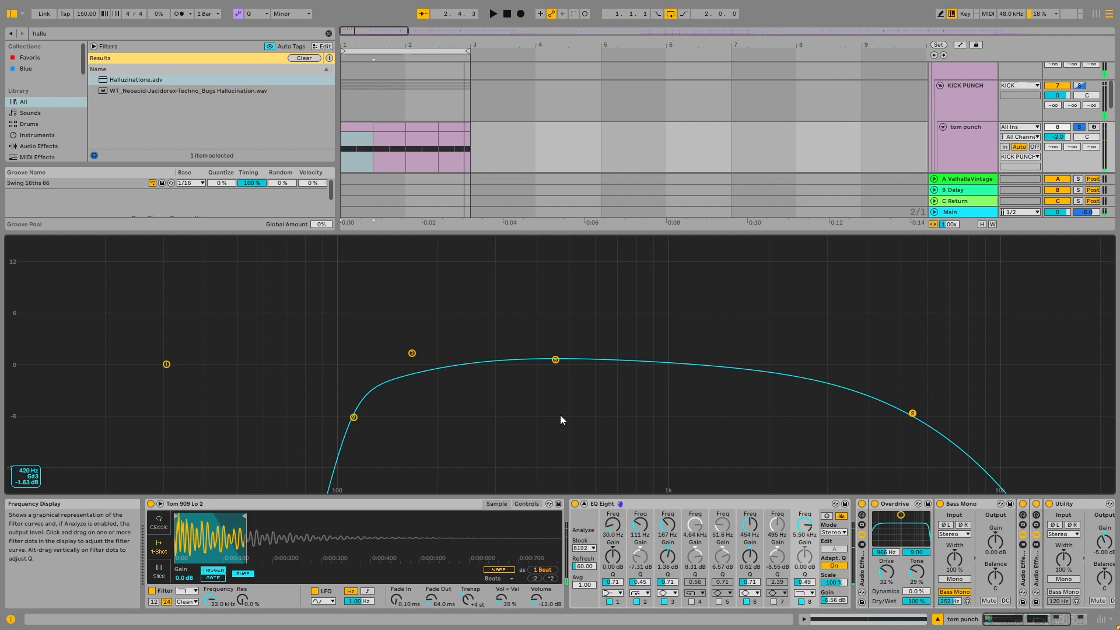
click(584, 503)
scroll(1013, 513, right, 3)
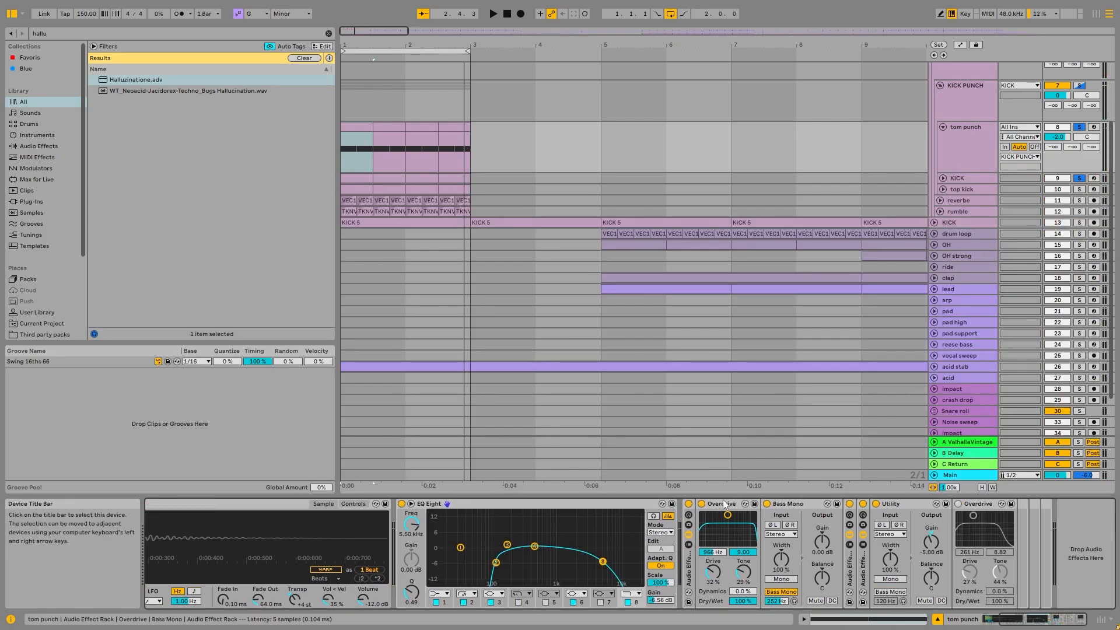
click(661, 504)
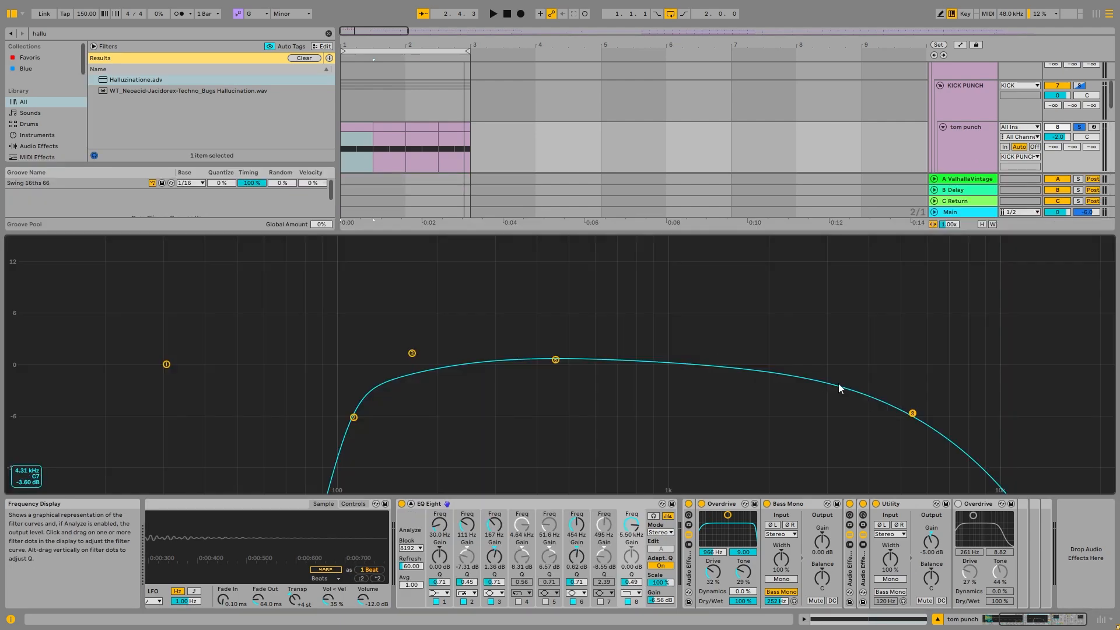
key(Escape)
- Fold the tom punch track and solo the whole KICK PUNCH group
click(967, 151)
click(943, 126)
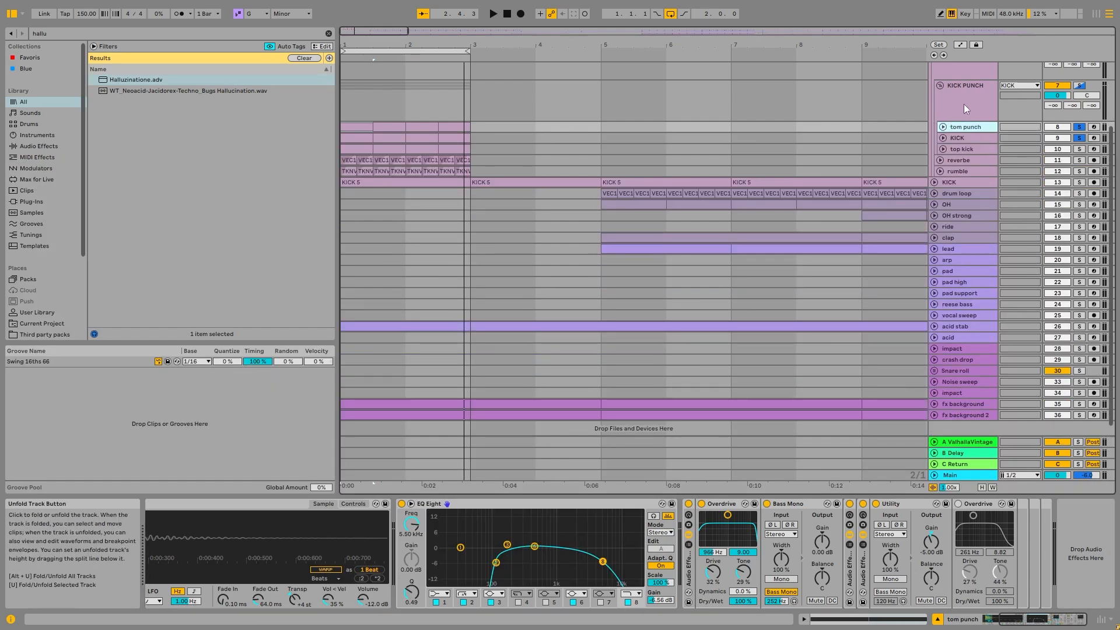
click(964, 104)
click(967, 126)
click(971, 102)
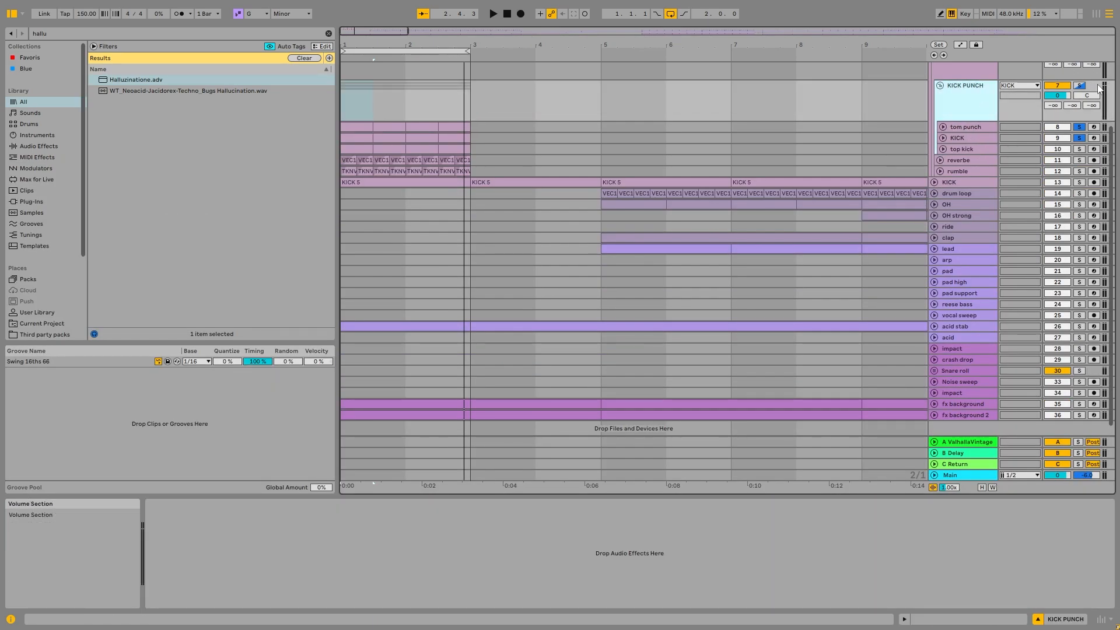
click(1079, 86)
- Fold the KICK PUNCH group and play its combined loop briefly
click(986, 98)
scroll(945, 164, up, 3)
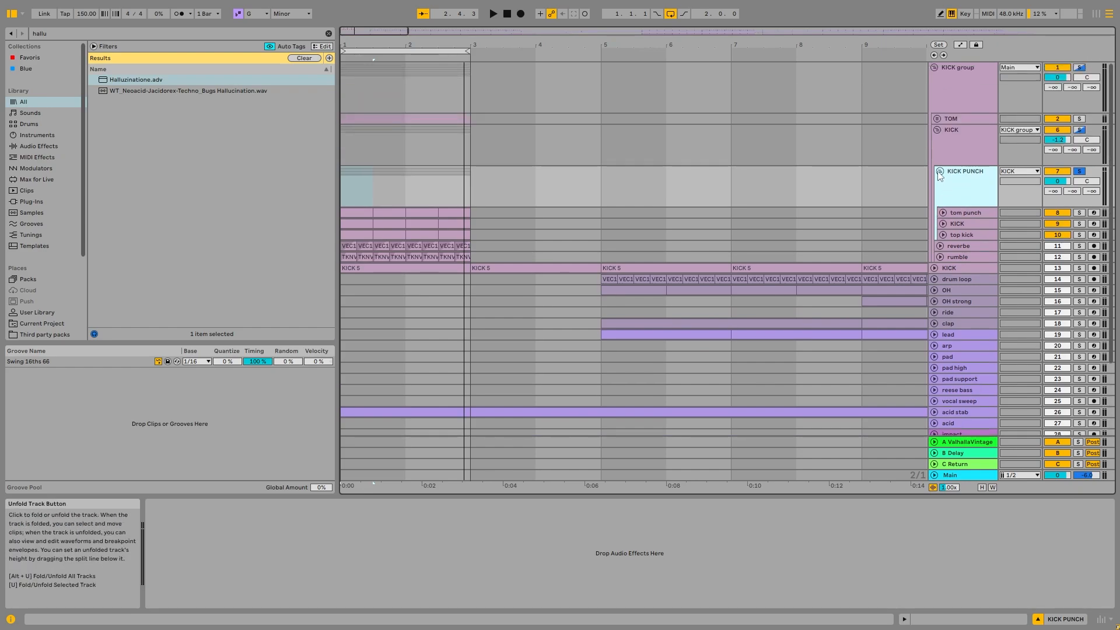
click(940, 171)
key(space)
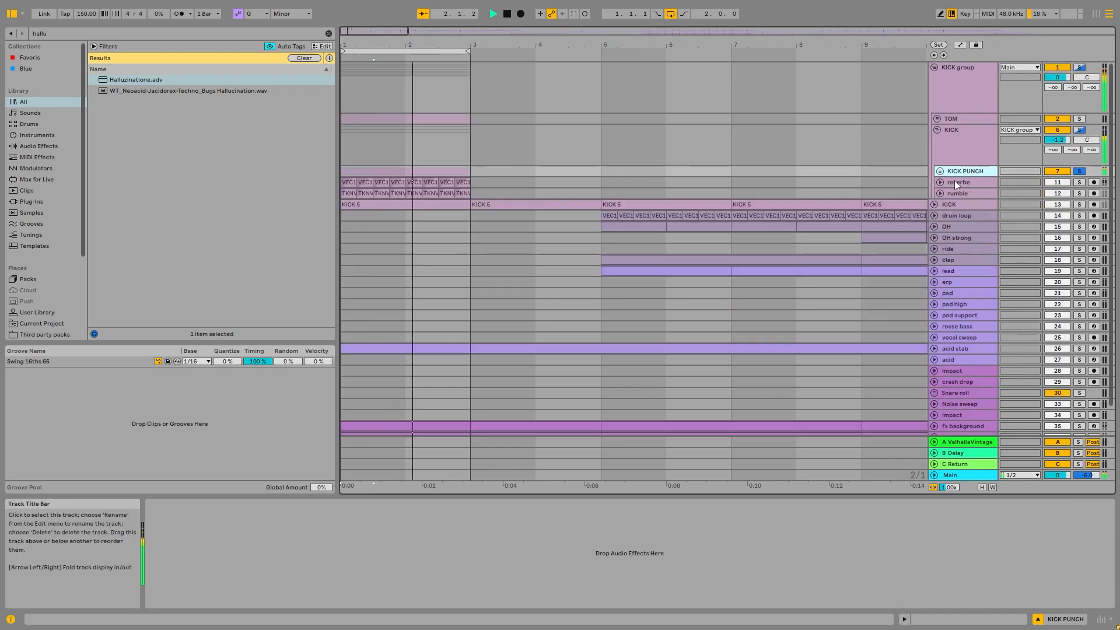
key(space)
- Unfold the reverbe and rumble tracks and solo reverbe
click(940, 182)
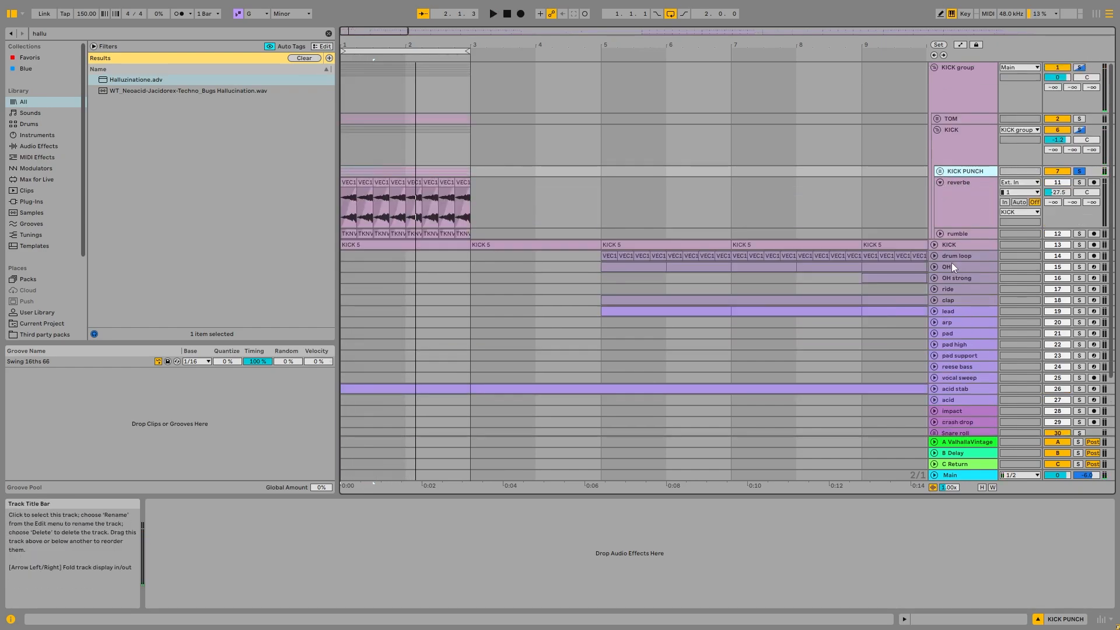
click(940, 234)
click(976, 186)
click(1079, 183)
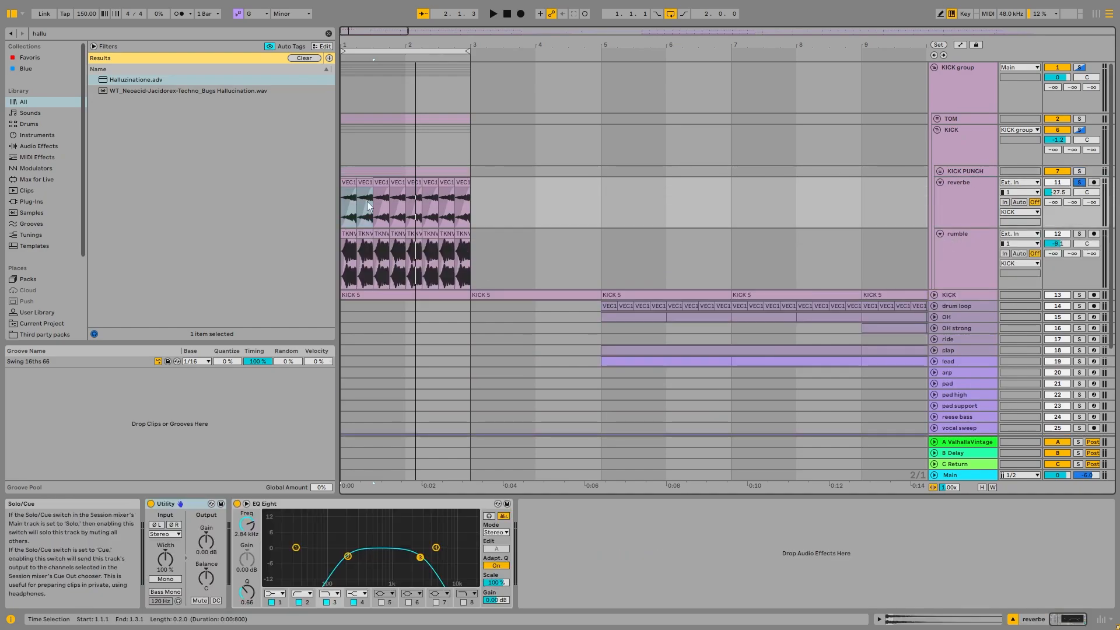
- Try to shorten the fade-in on the first VEC1 BD ReverbFX 17 clip, and undo the change
scroll(345, 191, up, 5)
scroll(345, 190, up, 5)
scroll(382, 190, down, 4)
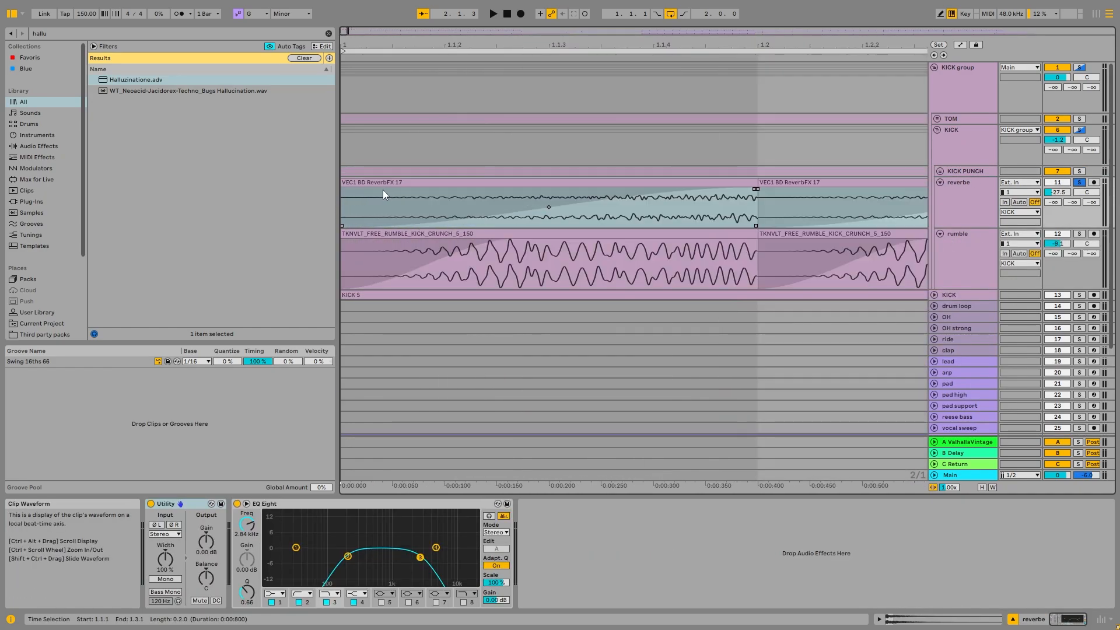
drag(482, 181, 667, 179)
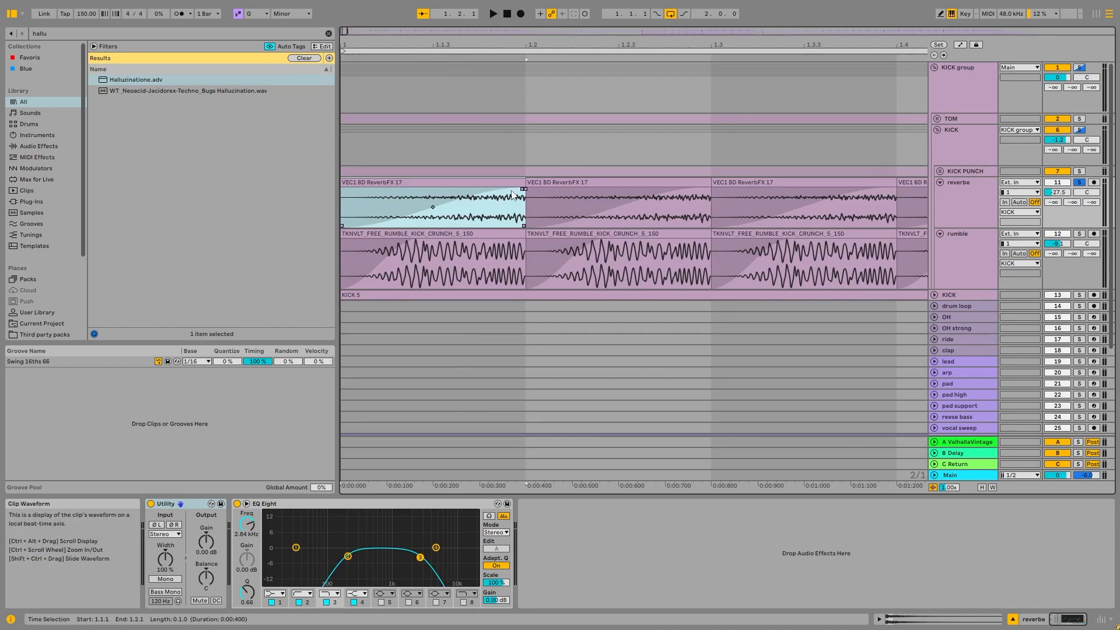
drag(524, 188, 412, 191)
key(ctrl+z)
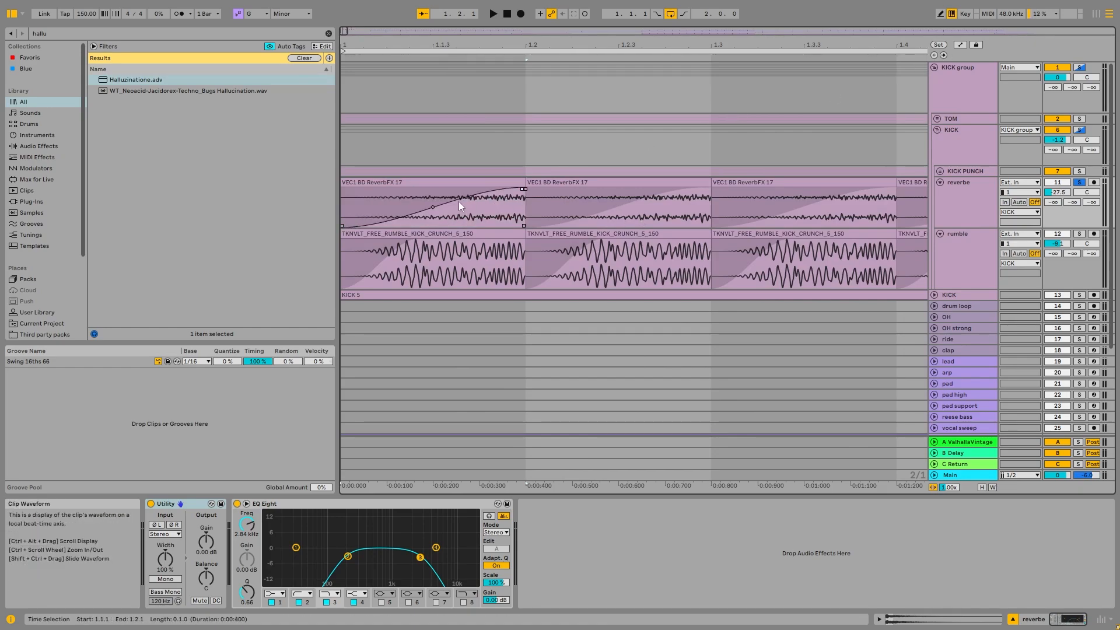
- Play the soloed reverbe loop and examine its EQ Eight curve in the enlarged display, returning to the compact view
click(468, 182)
scroll(467, 186, down, 4)
key(space)
key(space)
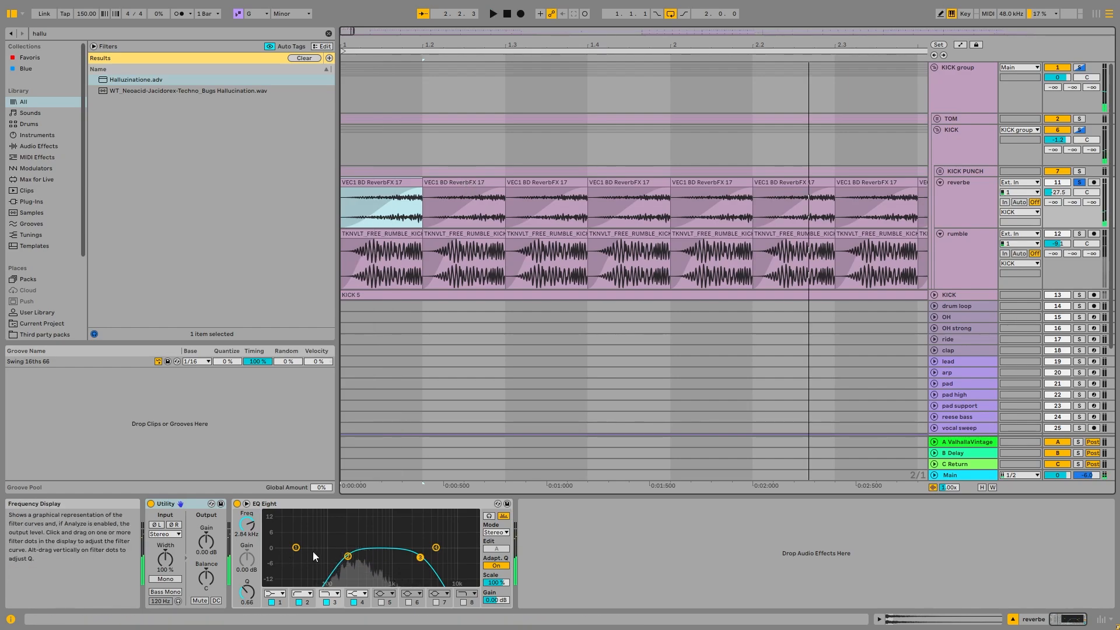
click(246, 503)
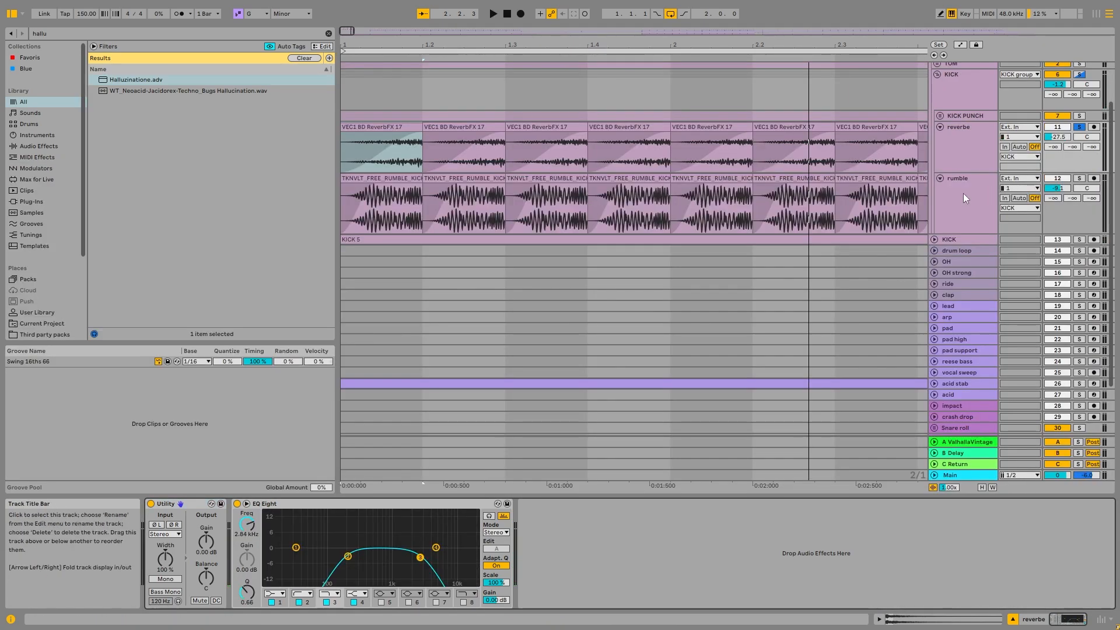
click(246, 503)
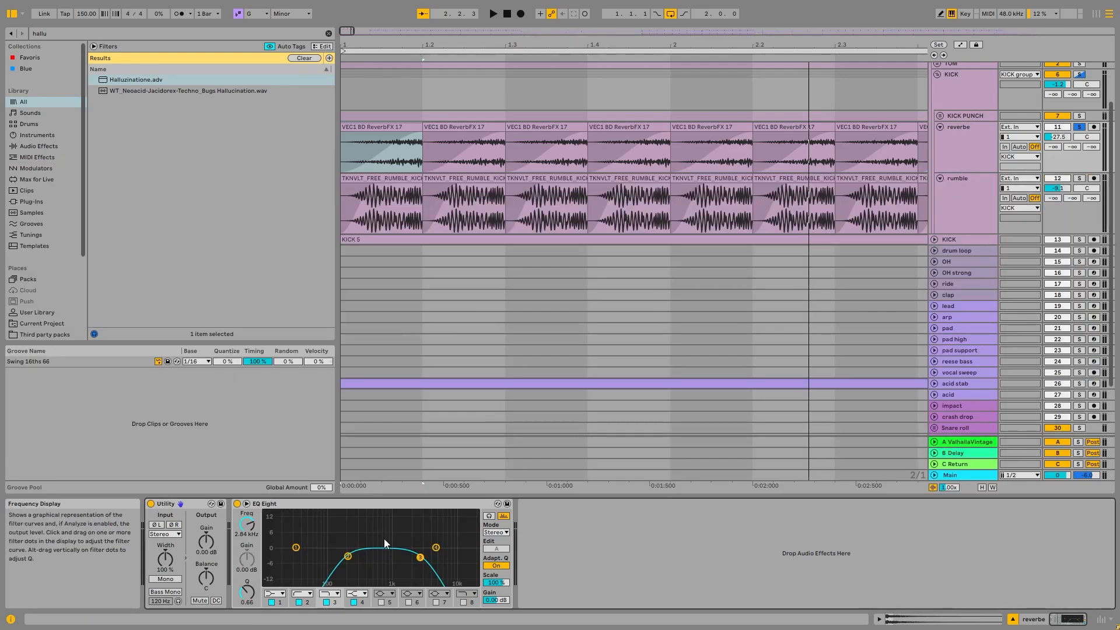
- Solo the rumble track, inspect the fade on its first clip and play the loop
click(1081, 178)
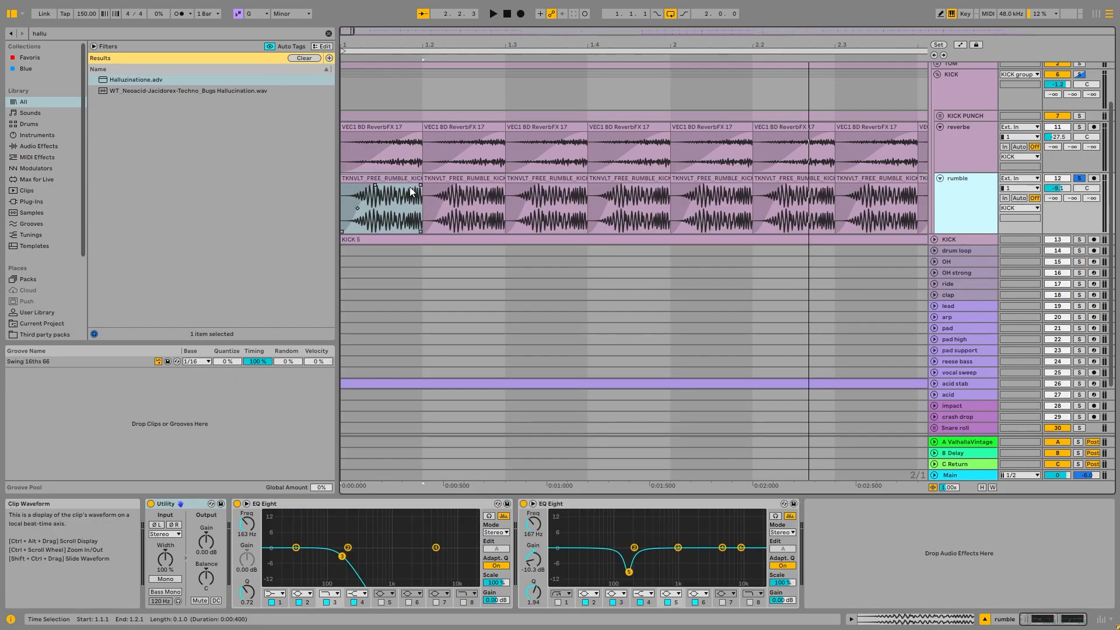
click(378, 191)
scroll(378, 191, up, 3)
scroll(378, 191, down, 4)
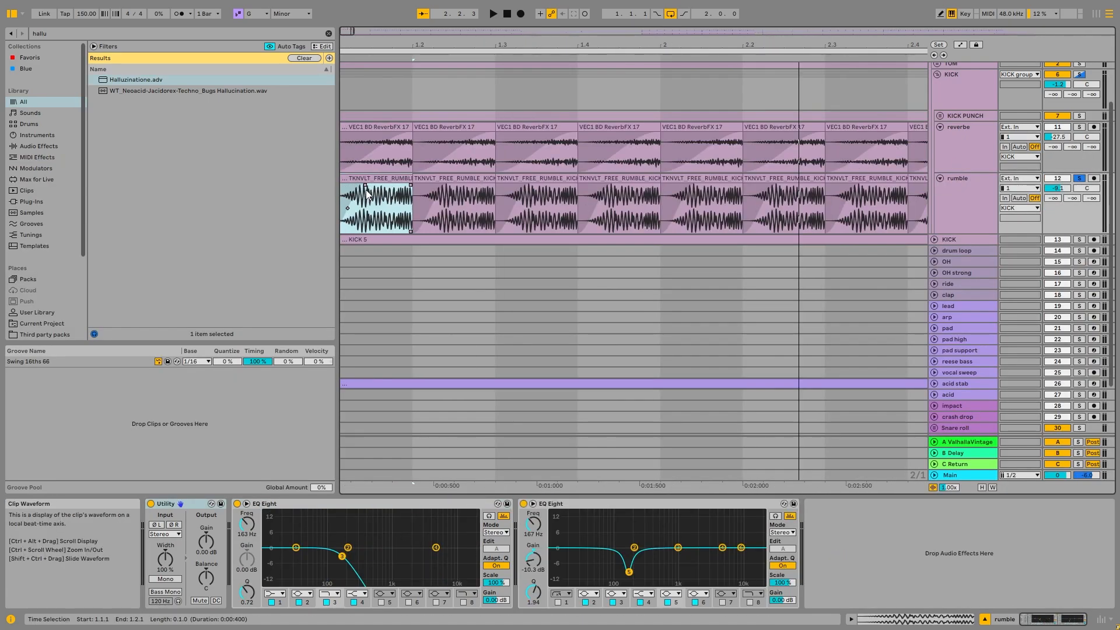
key(space)
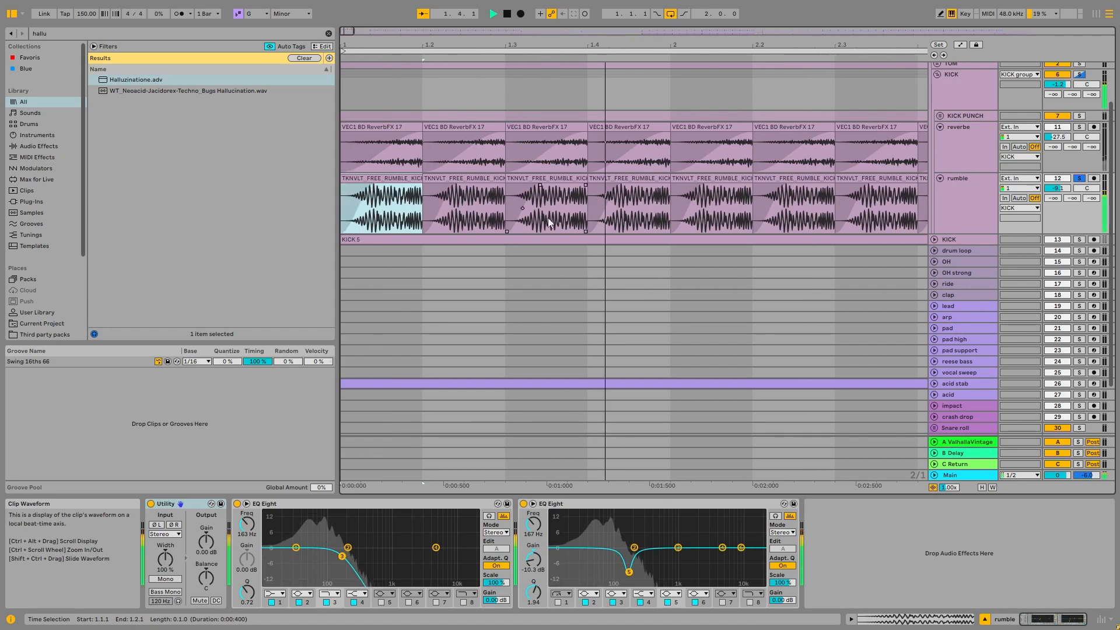
key(space)
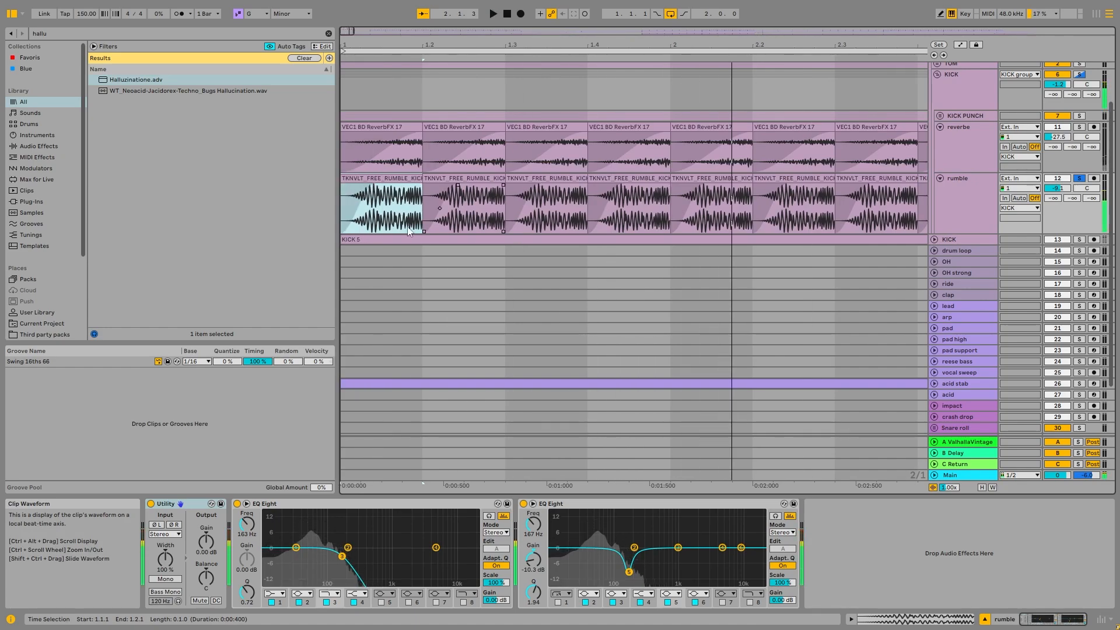
- Bypass the second EQ Eight on the rumble track and re-enable it during playback to compare the sound
click(332, 504)
click(524, 504)
key(space)
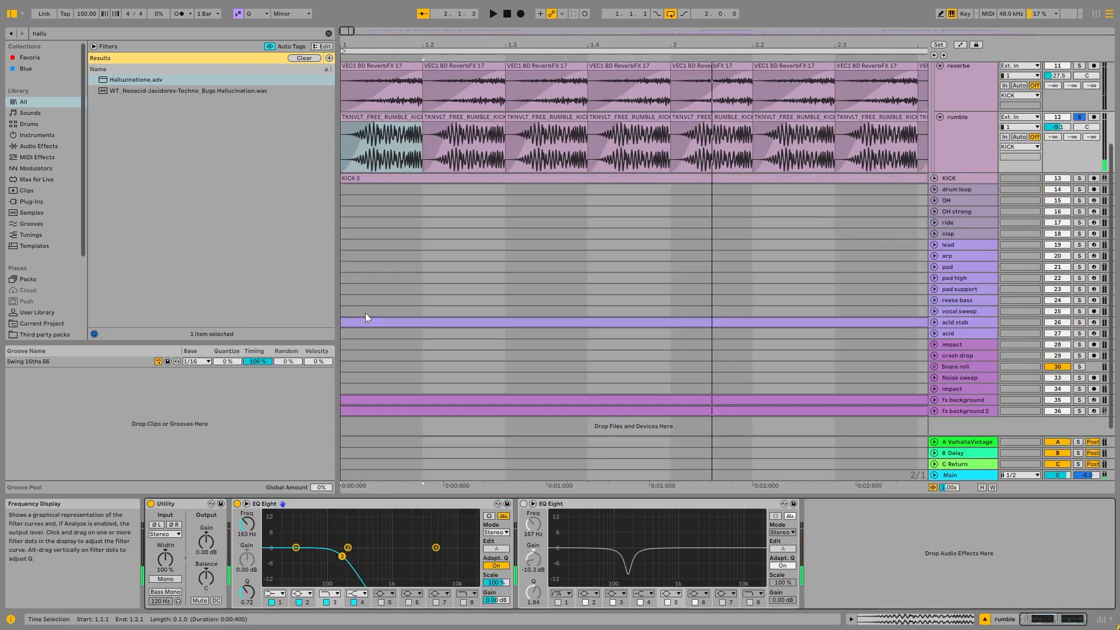
click(523, 503)
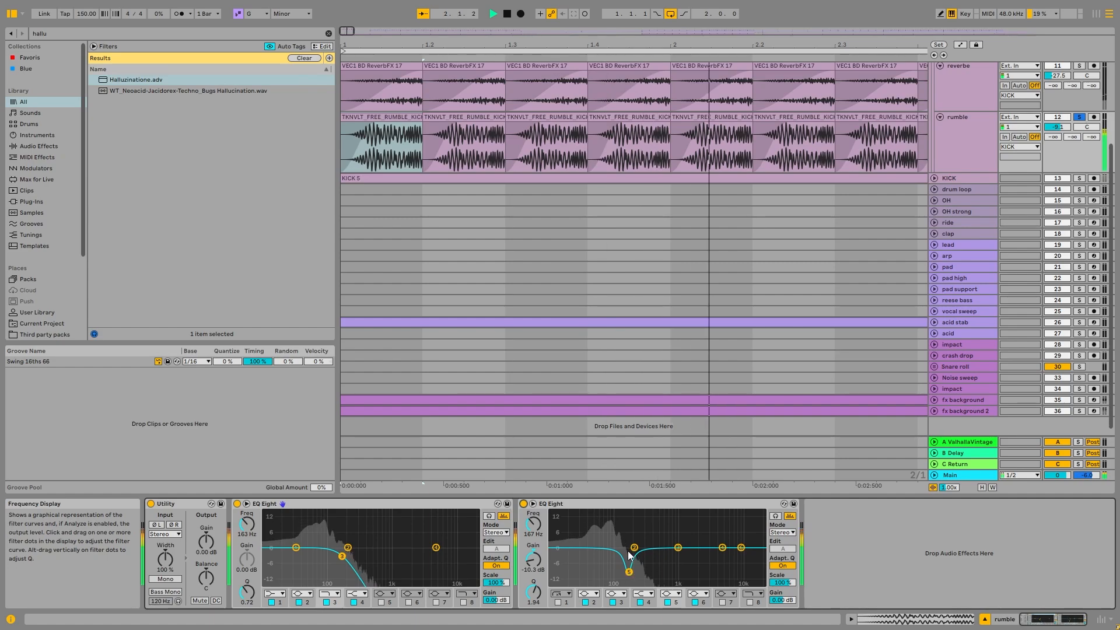
- Solo the KICK group and toggle its first Audio Effect Rack during playback, leaving the rack enabled
scroll(828, 216, up, 4)
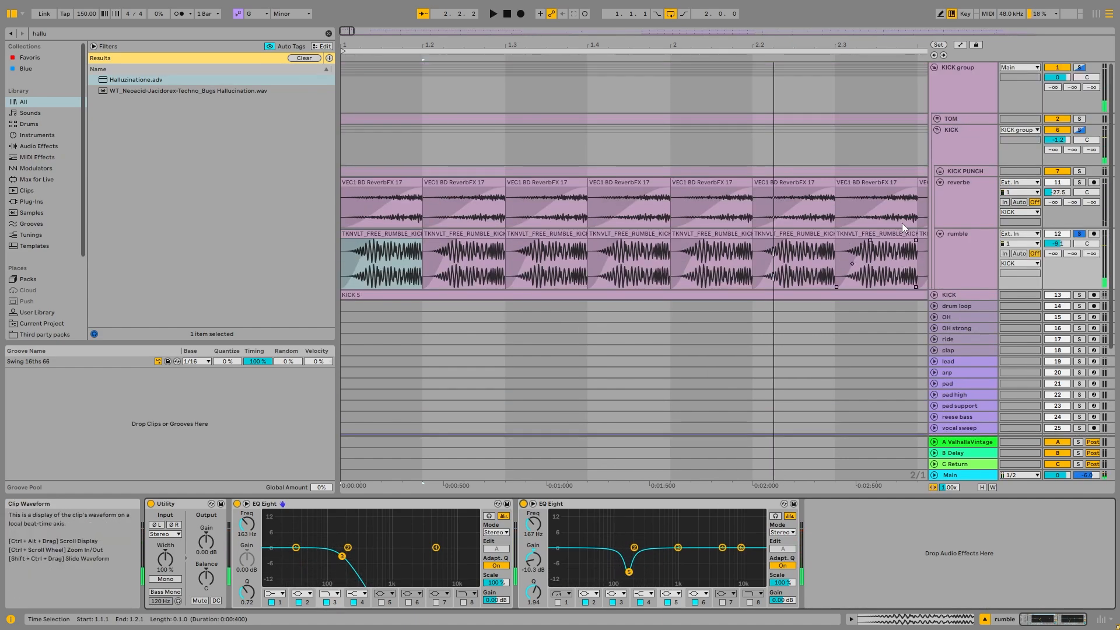
click(975, 141)
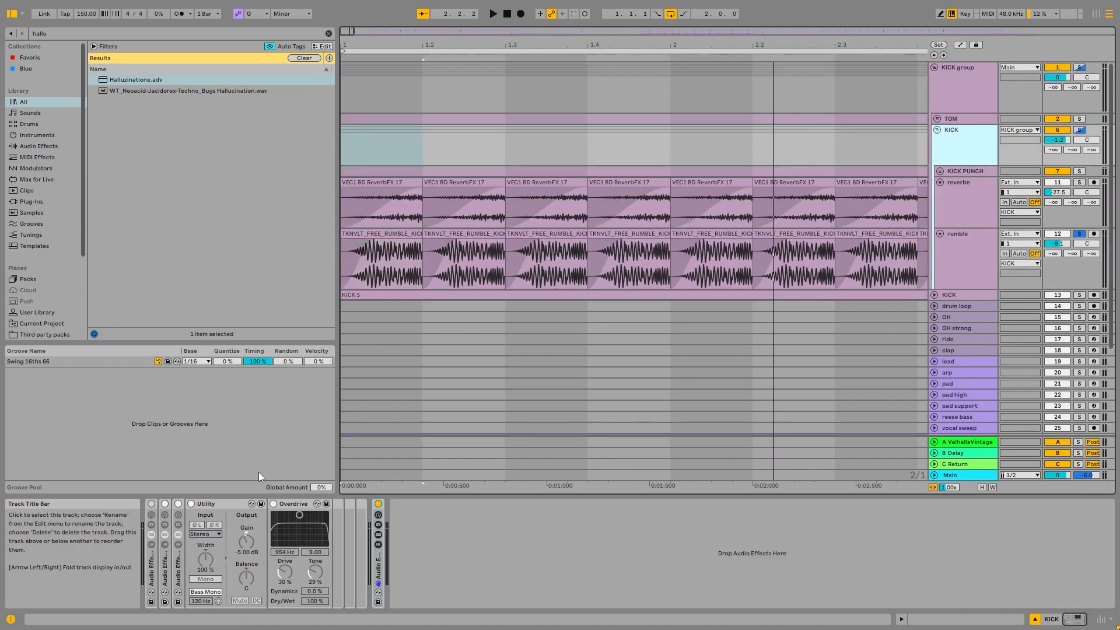
click(946, 150)
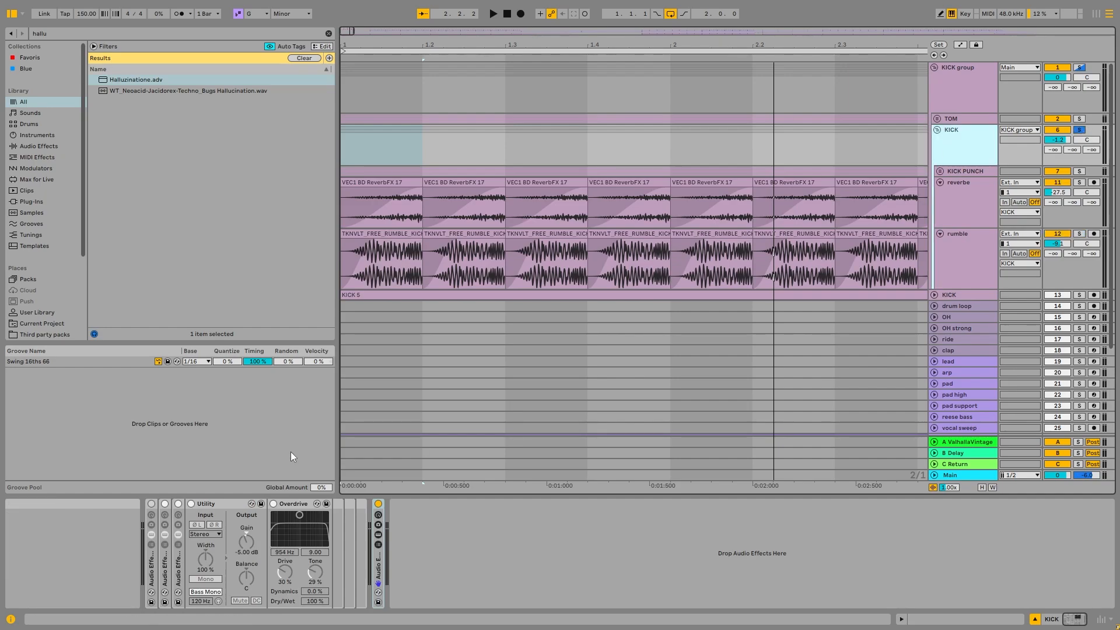
click(151, 504)
key(space)
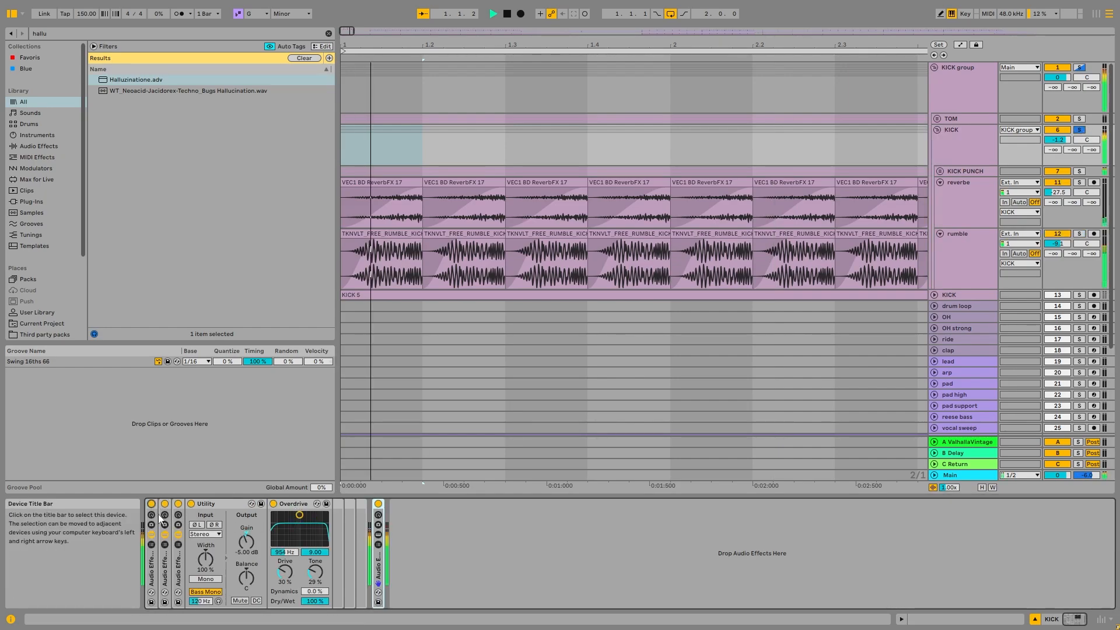
click(152, 504)
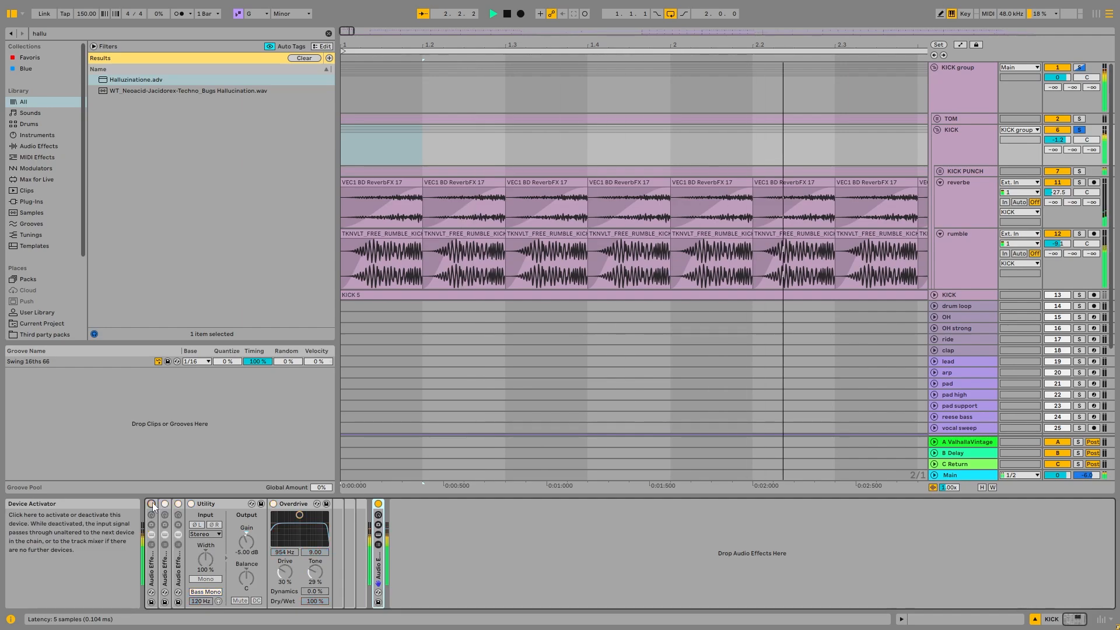
click(151, 504)
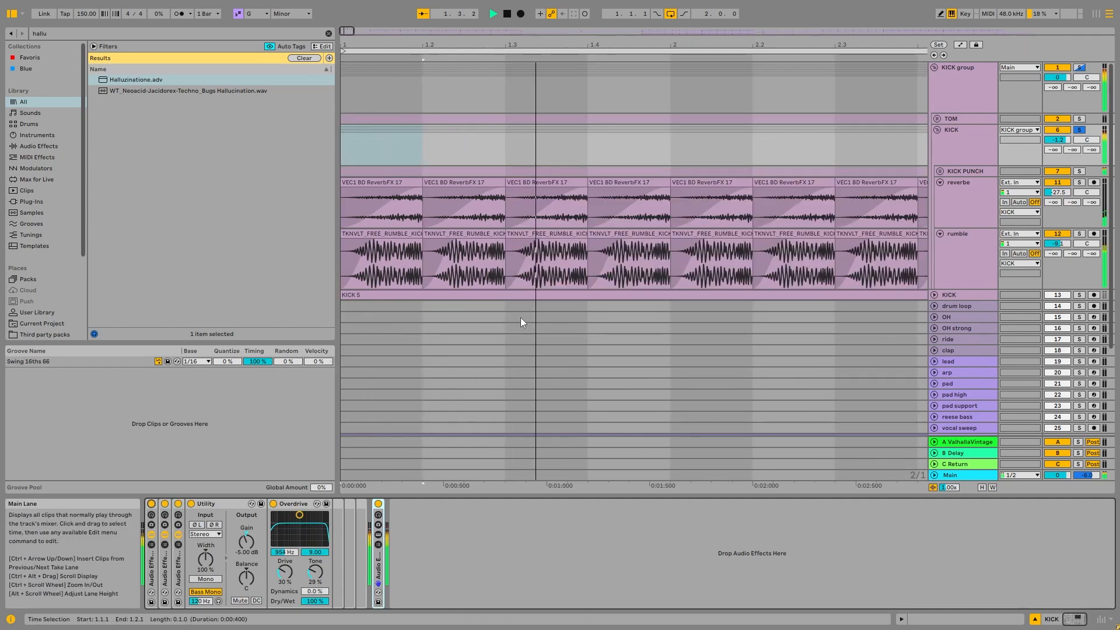
key(space)
- Fold the rumble and reverbe tracks
click(967, 254)
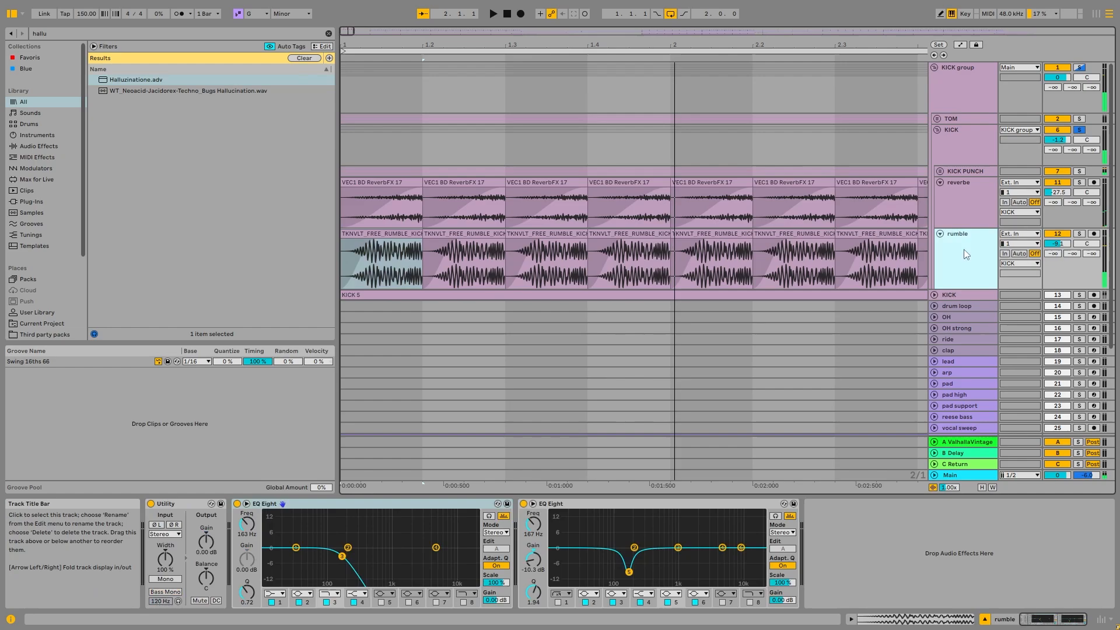
click(940, 234)
click(940, 182)
- Expand the last Audio Effect Rack on the KICK group to examine its EQ Eight devices, and collapse it again
click(965, 141)
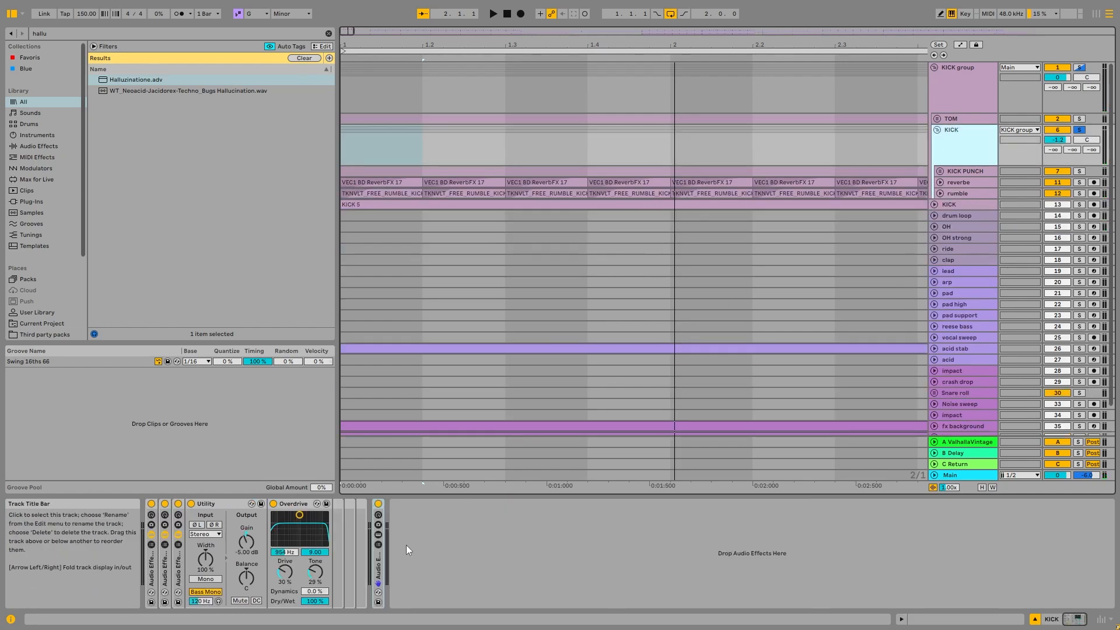
click(382, 571)
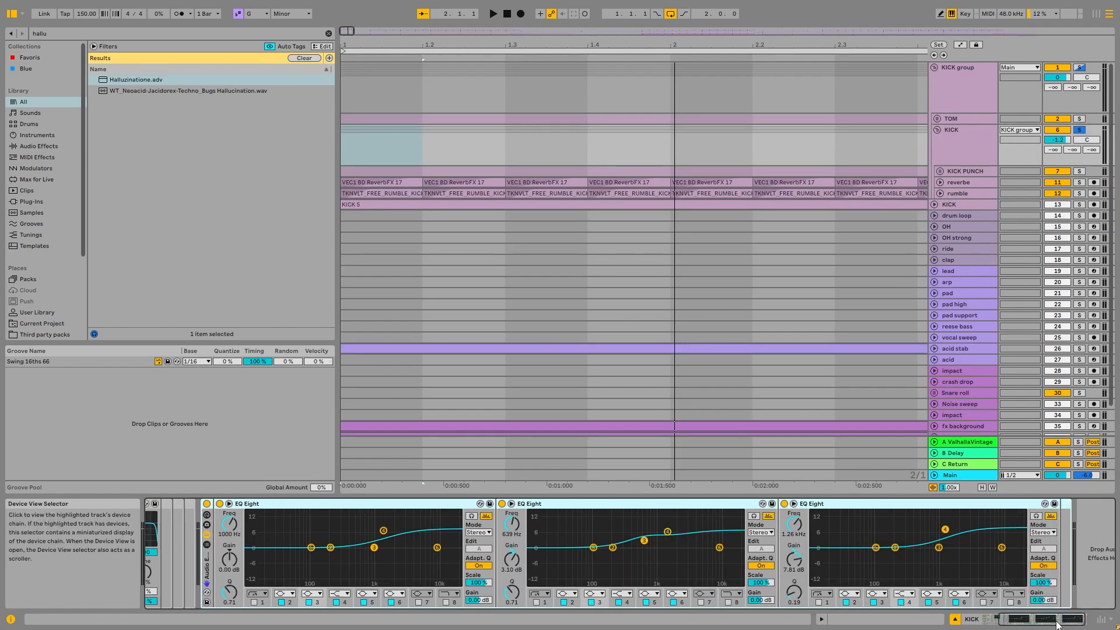
click(378, 573)
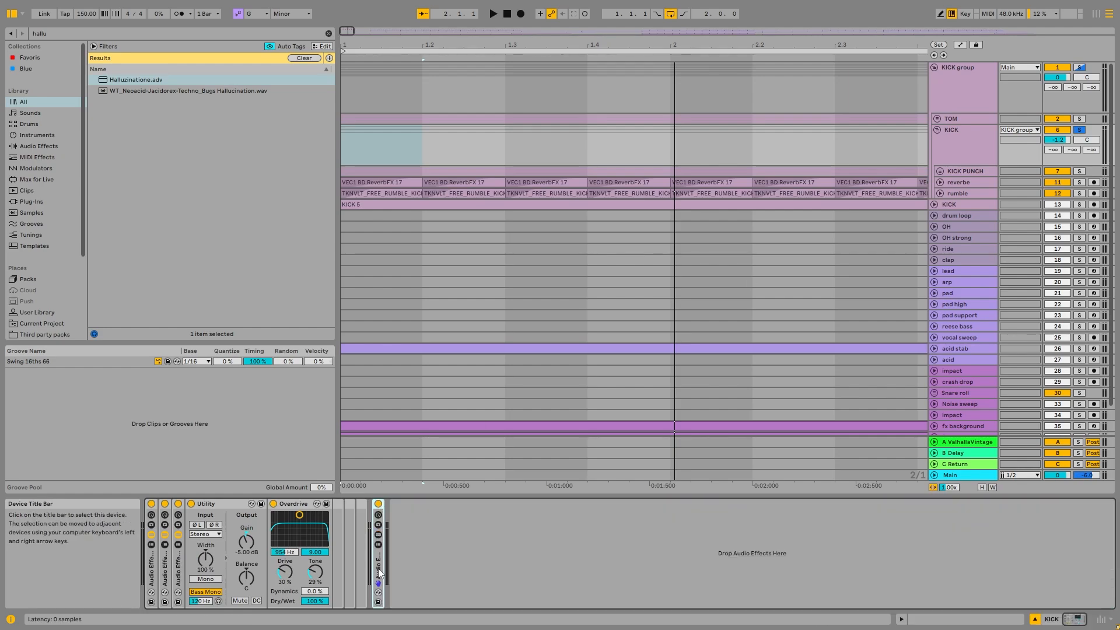
- Fold the soloed KICK group and play its loop
click(965, 144)
click(937, 130)
key(space)
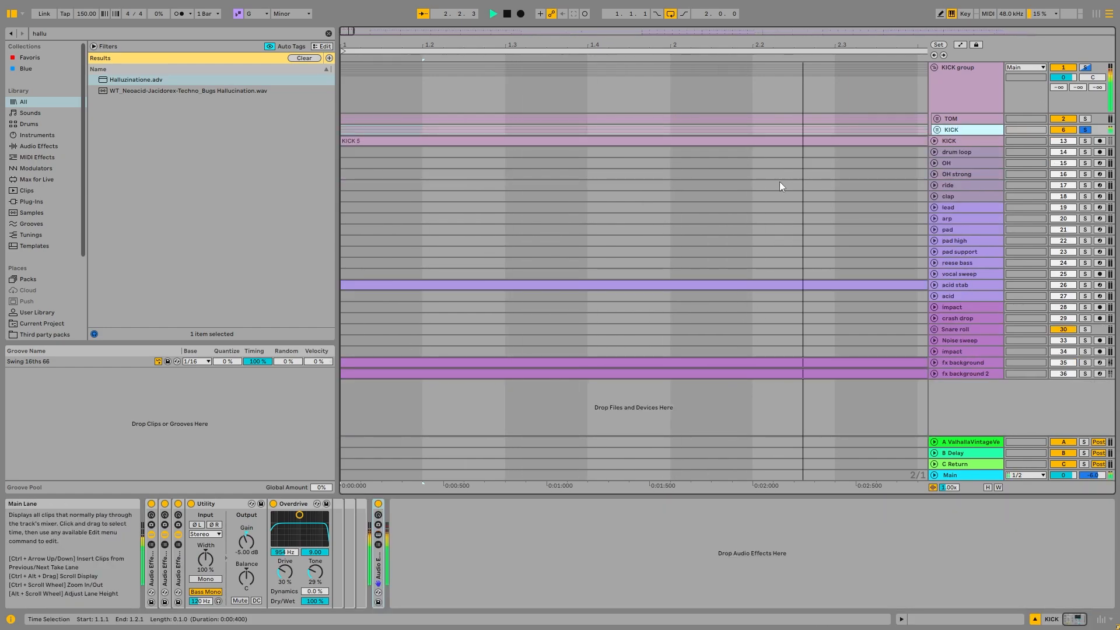
- Unfold the TOM group and display its effect chain
click(945, 118)
click(936, 119)
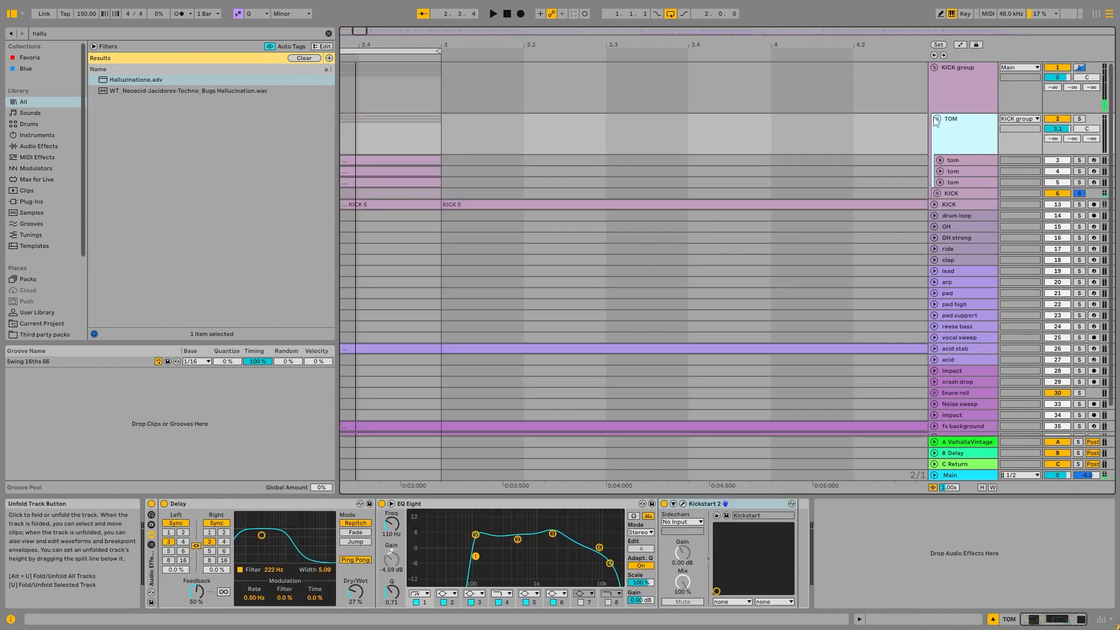
- Solo the TOM group, play its loop from the start, and unfold the first tom track
click(1080, 119)
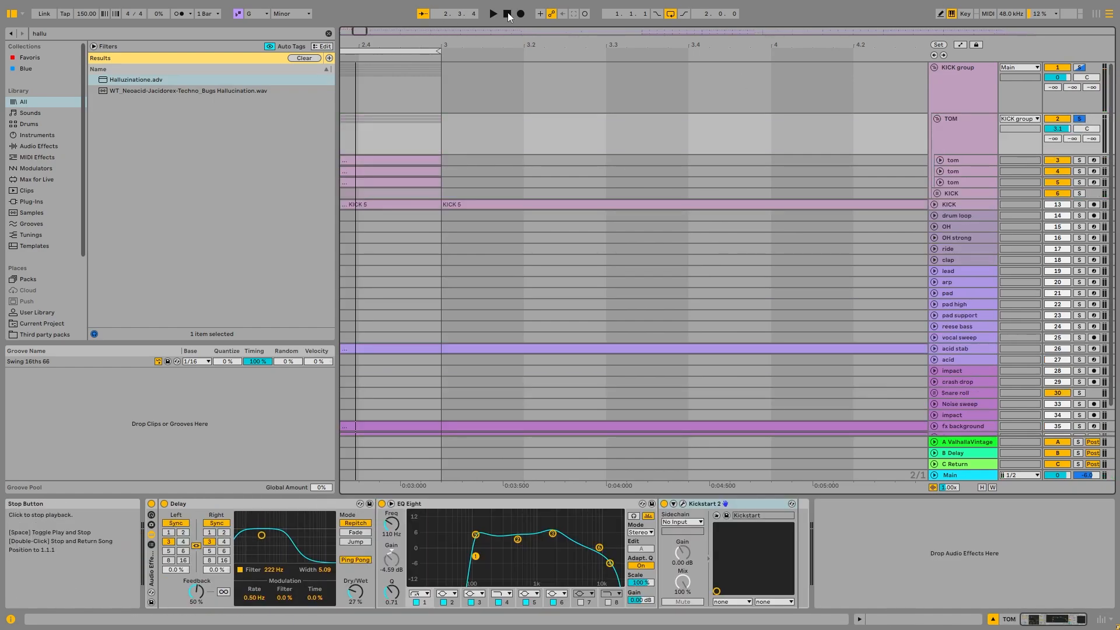
key(space)
scroll(537, 170, down, 3)
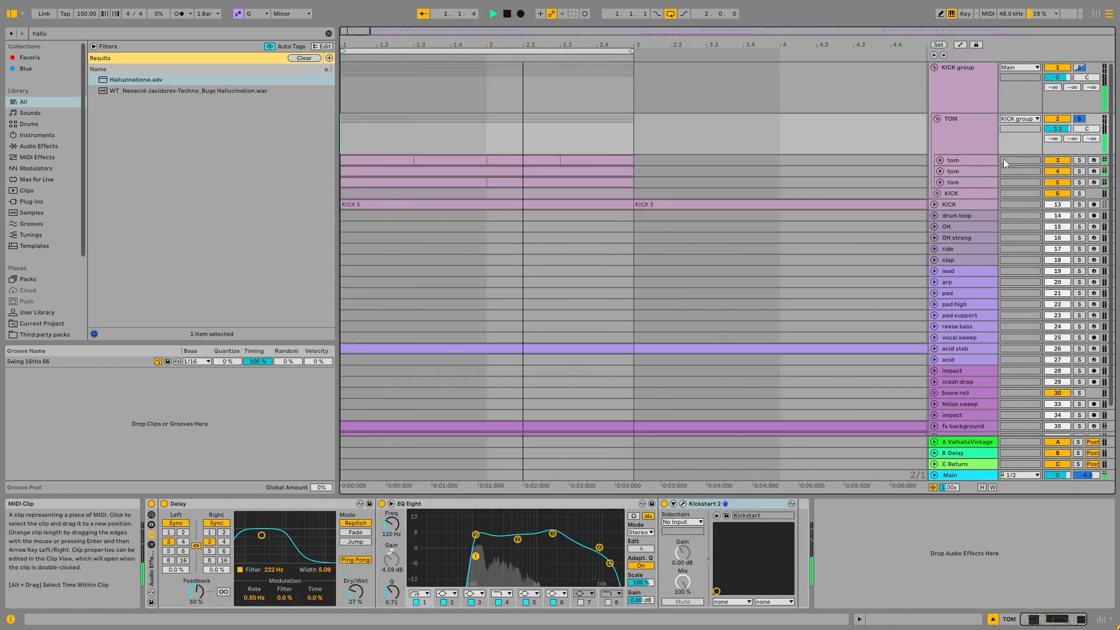
click(941, 161)
key(space)
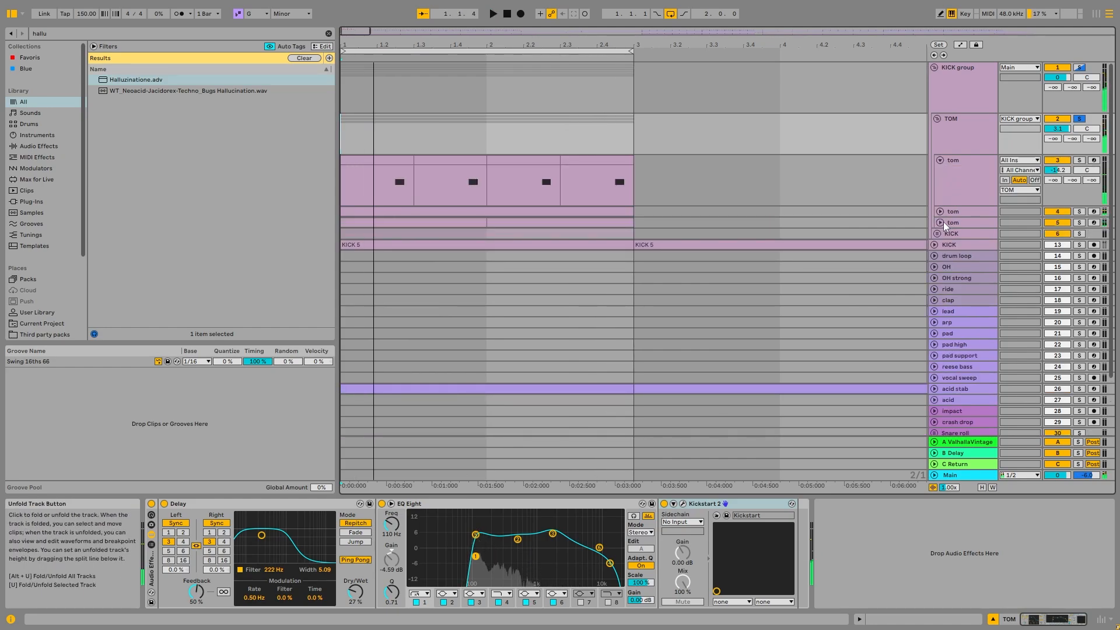
- Unfold the other two tom tracks, deactivate the third one, and solo the KICK subgroup alongside TOM
click(940, 222)
click(1057, 222)
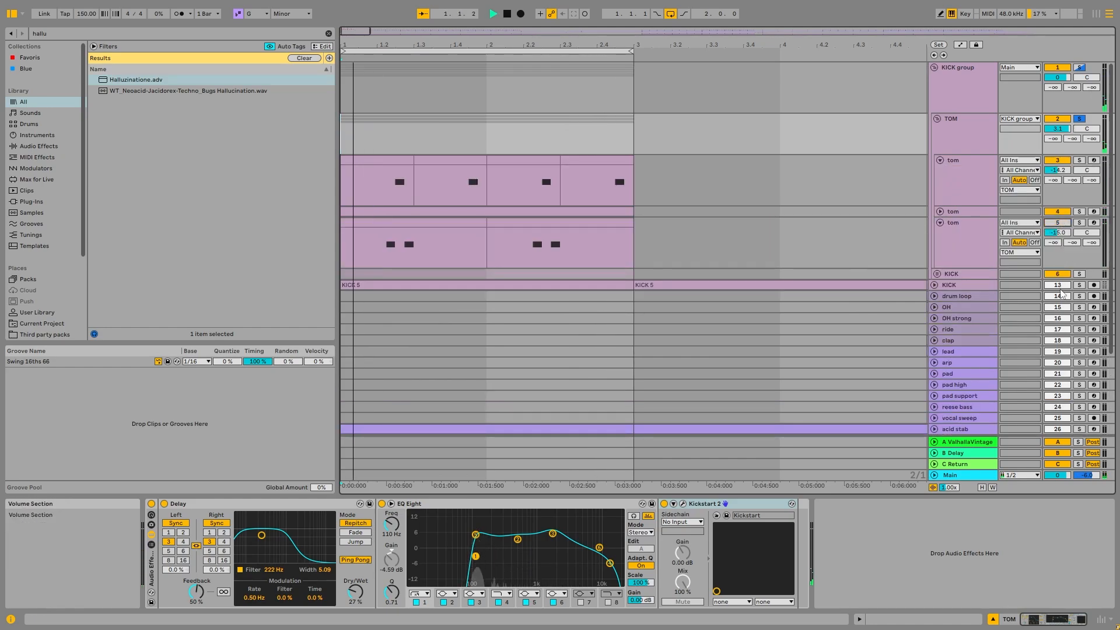
click(1079, 273)
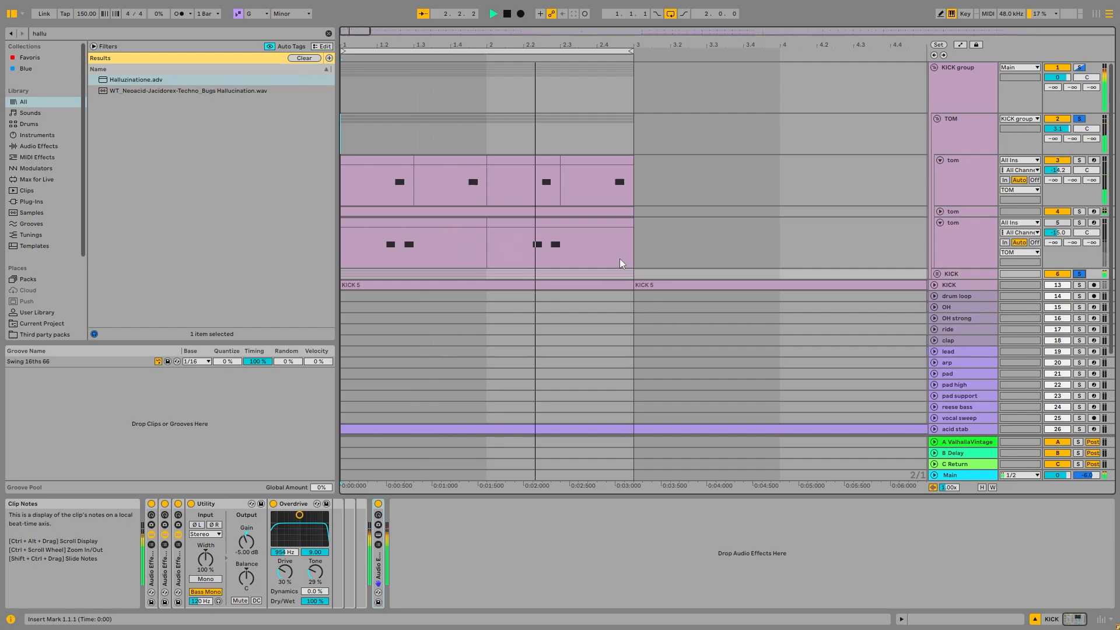
click(940, 211)
- Solo the first tom track and set the arrangement's fixed grid to 1/16 to mark its note positions
click(1083, 167)
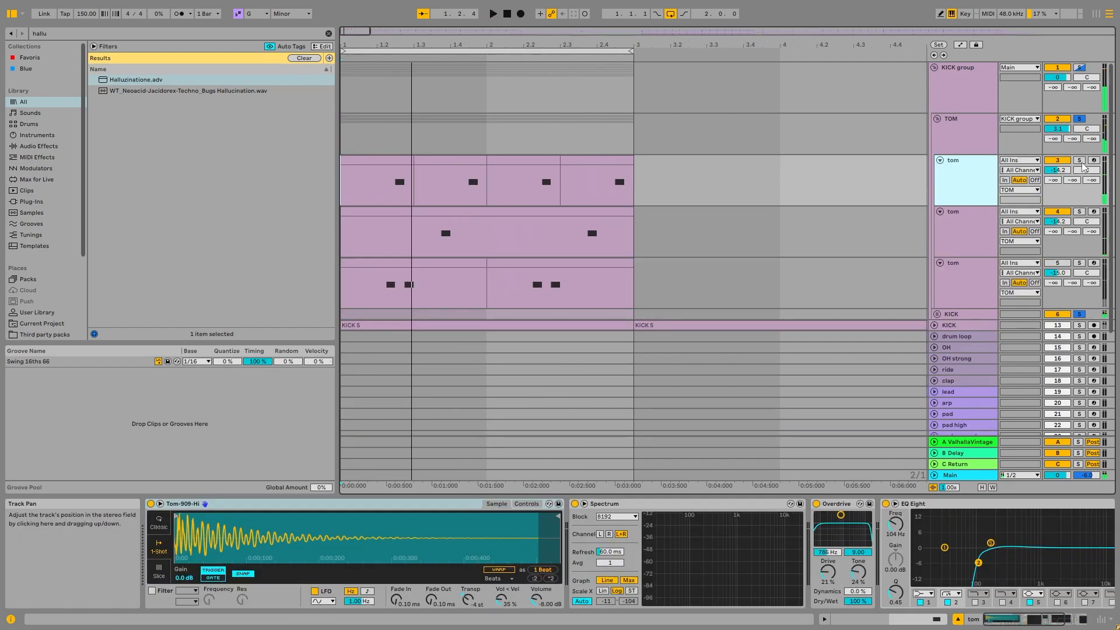
click(1080, 161)
right_click(414, 123)
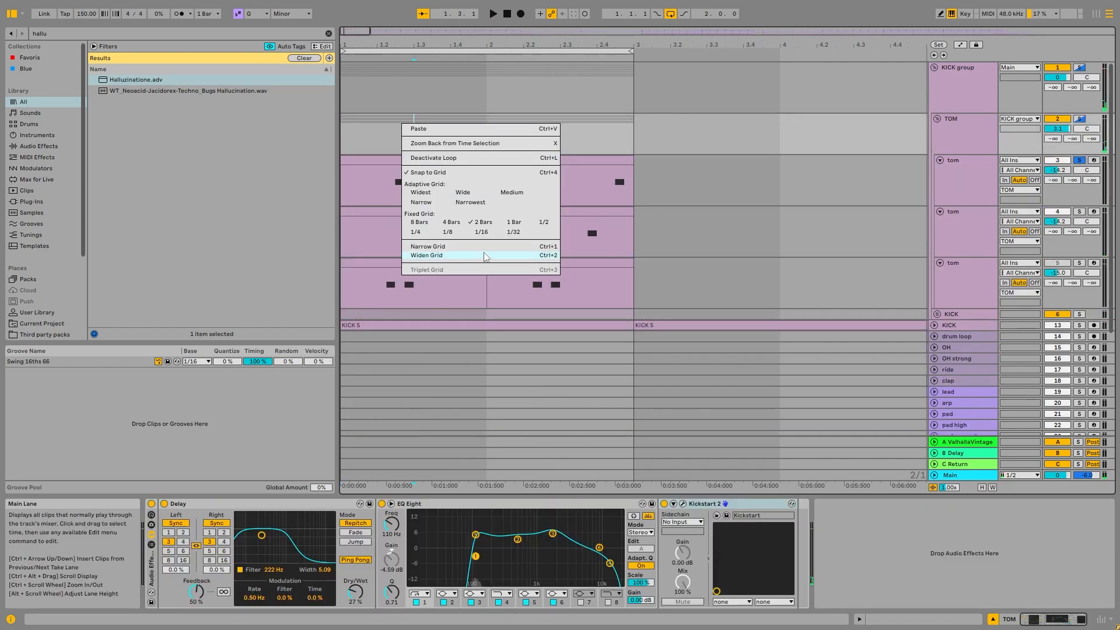
click(481, 232)
click(395, 187)
drag(469, 189, 484, 189)
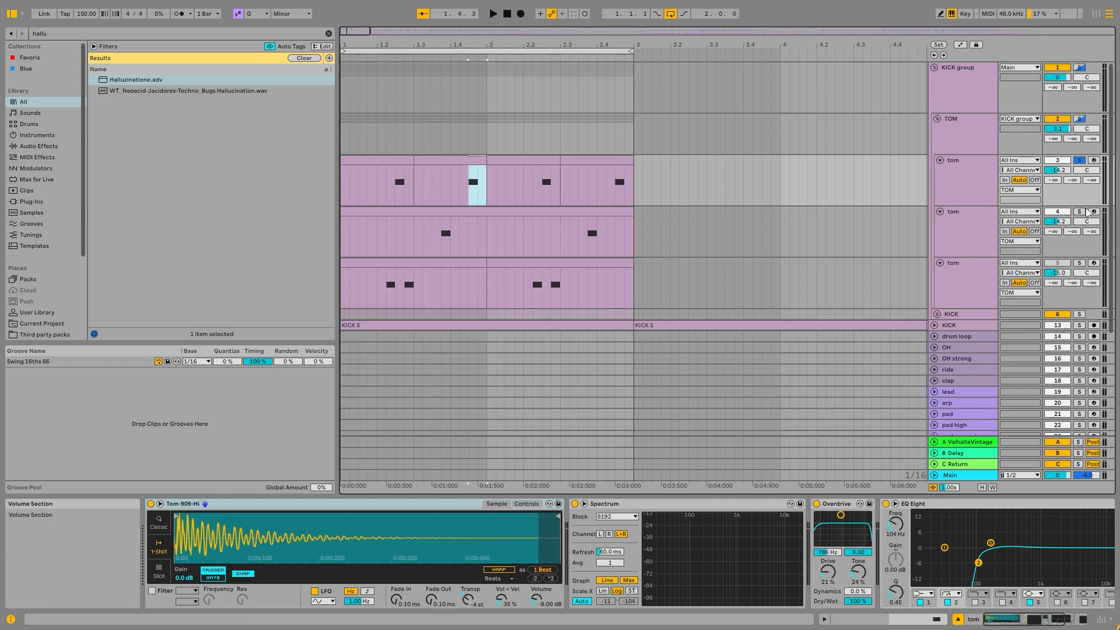
- Audition the second and third tom tracks in turn by soloing each one and playing the loop
click(1079, 212)
click(969, 240)
click(440, 233)
key(space)
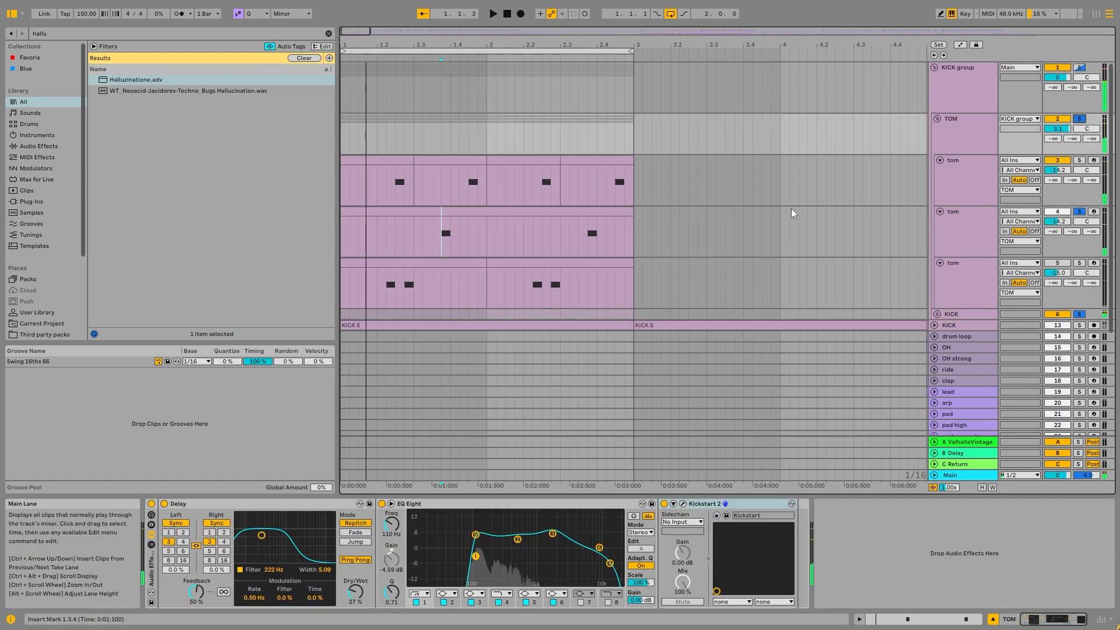
click(951, 286)
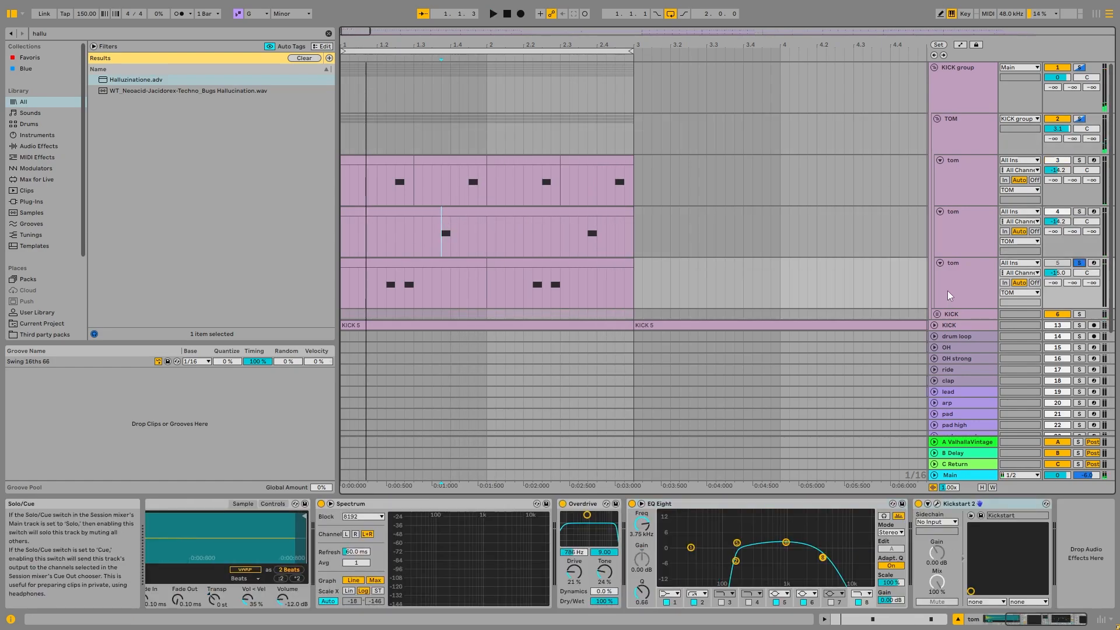
key(space)
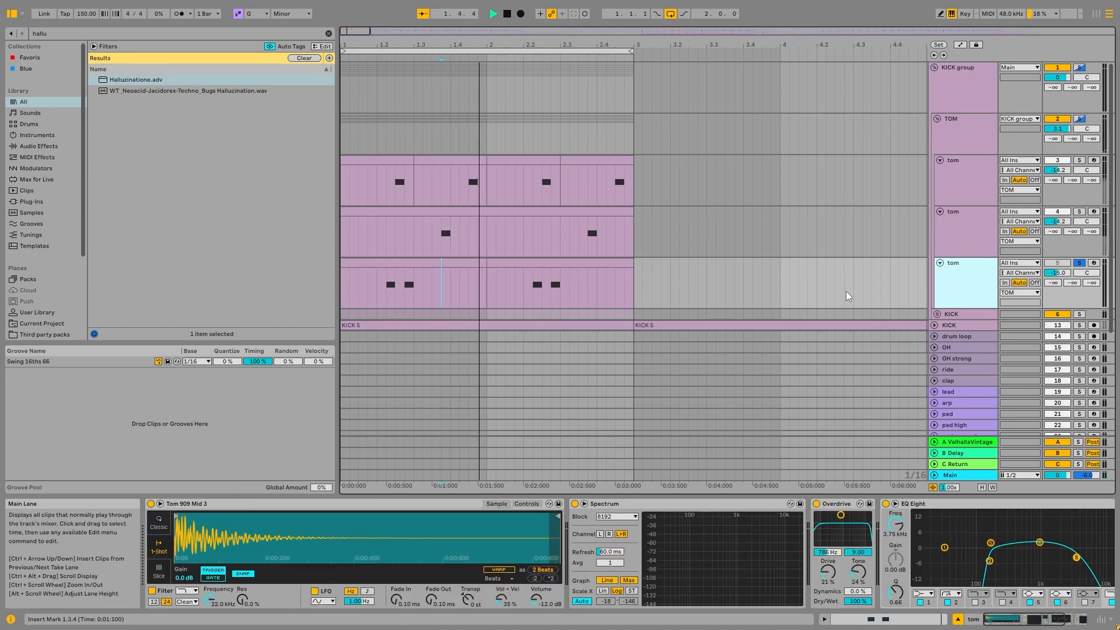
- Solo the TOM group, reactivate the third tom track, and solo the whole KICK group
click(1079, 119)
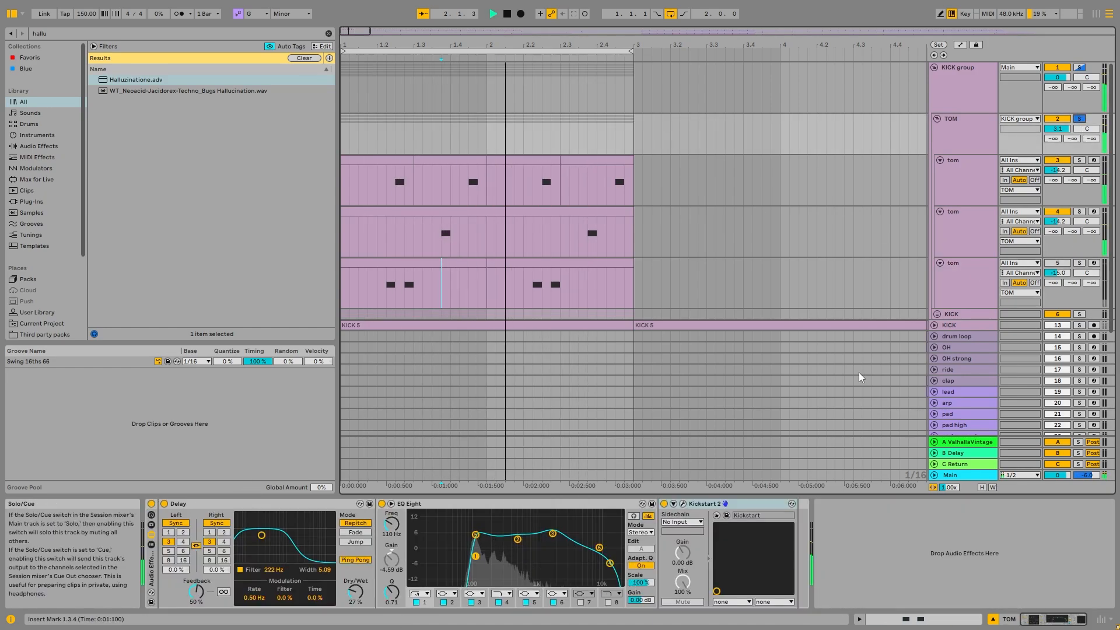
click(1057, 263)
click(1083, 67)
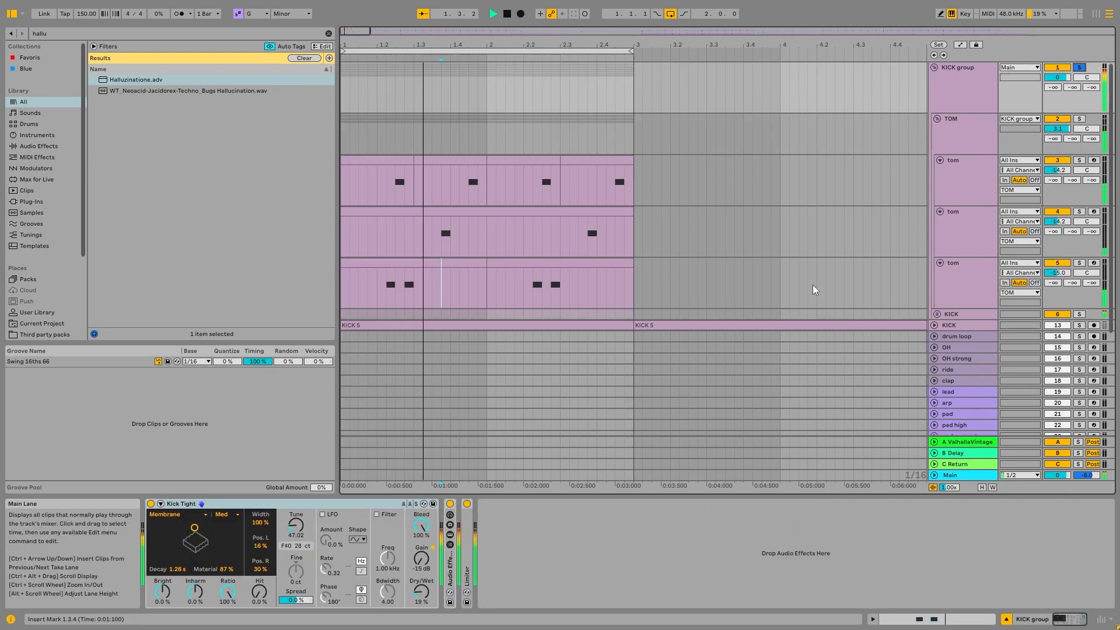
- Examine the device chains of the third, second and first tom tracks and of the TOM group
click(972, 274)
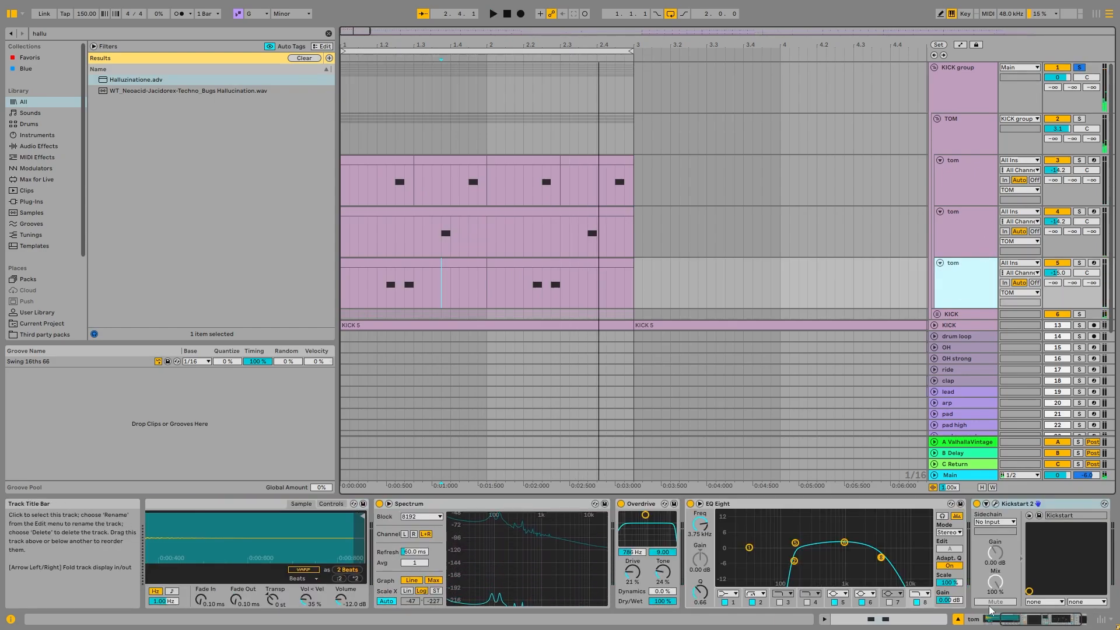
click(961, 244)
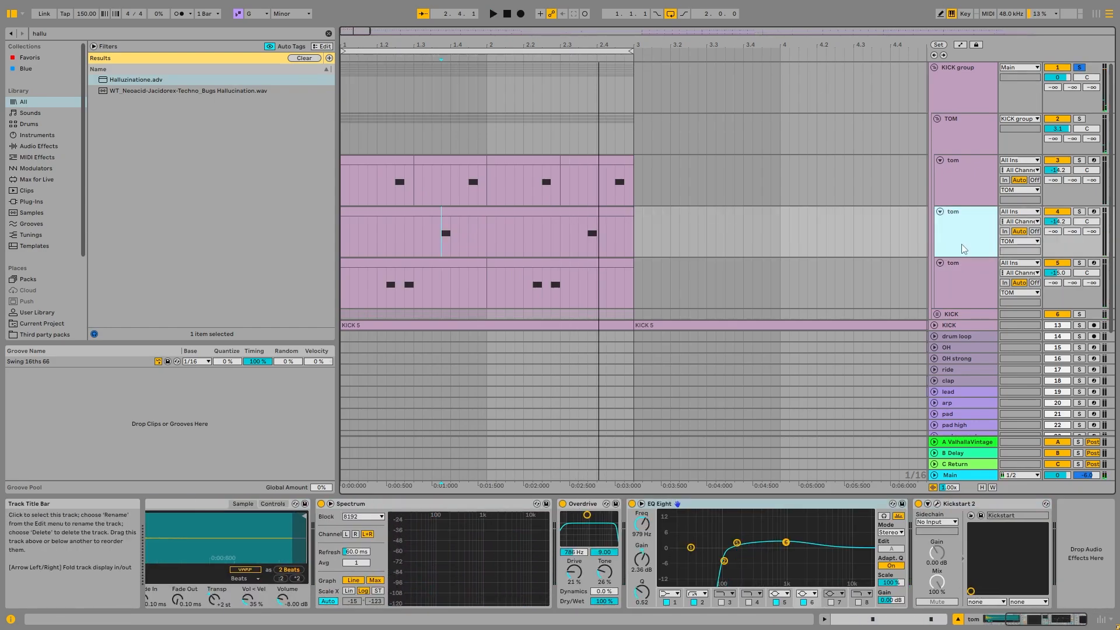
click(717, 506)
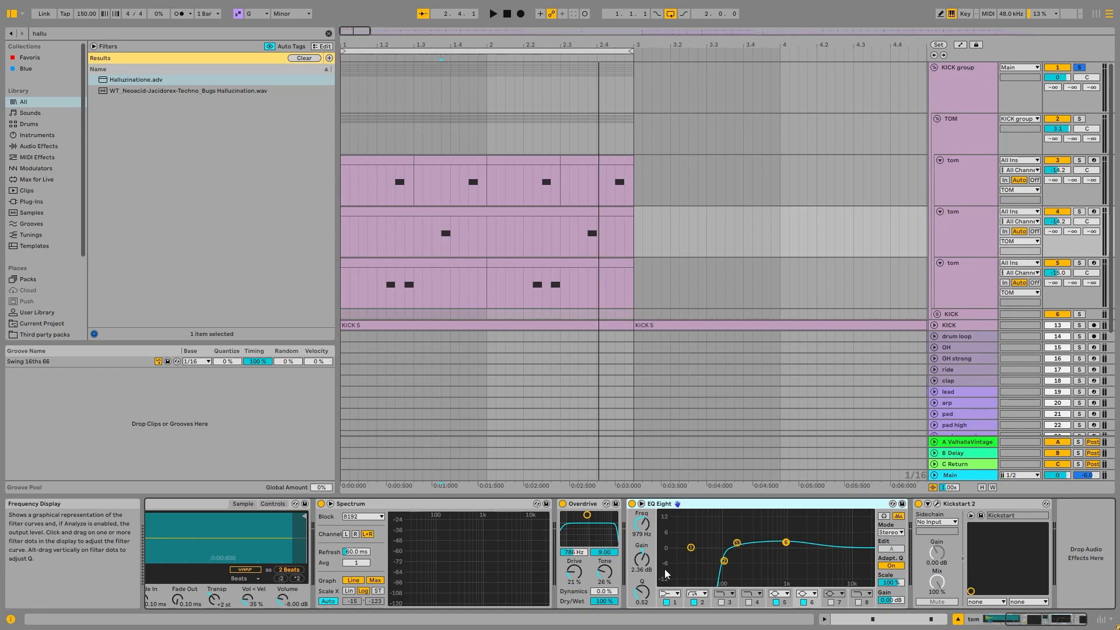
click(971, 201)
click(960, 132)
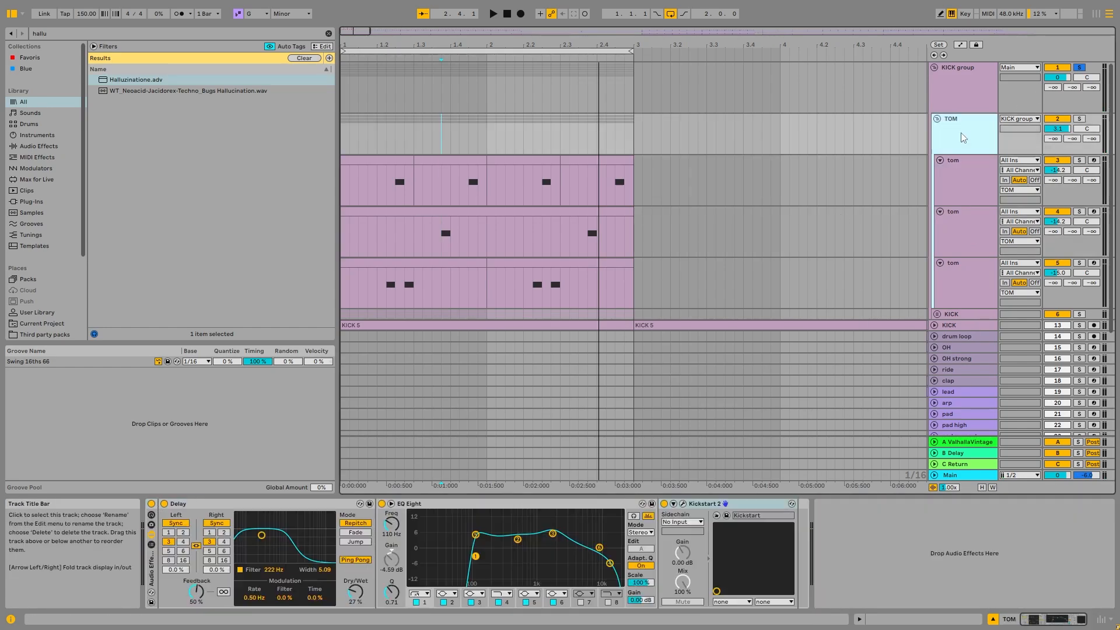
- Play the soloed TOM group while switching its Audio Effect Rack off and on, and select its Delay
key(space)
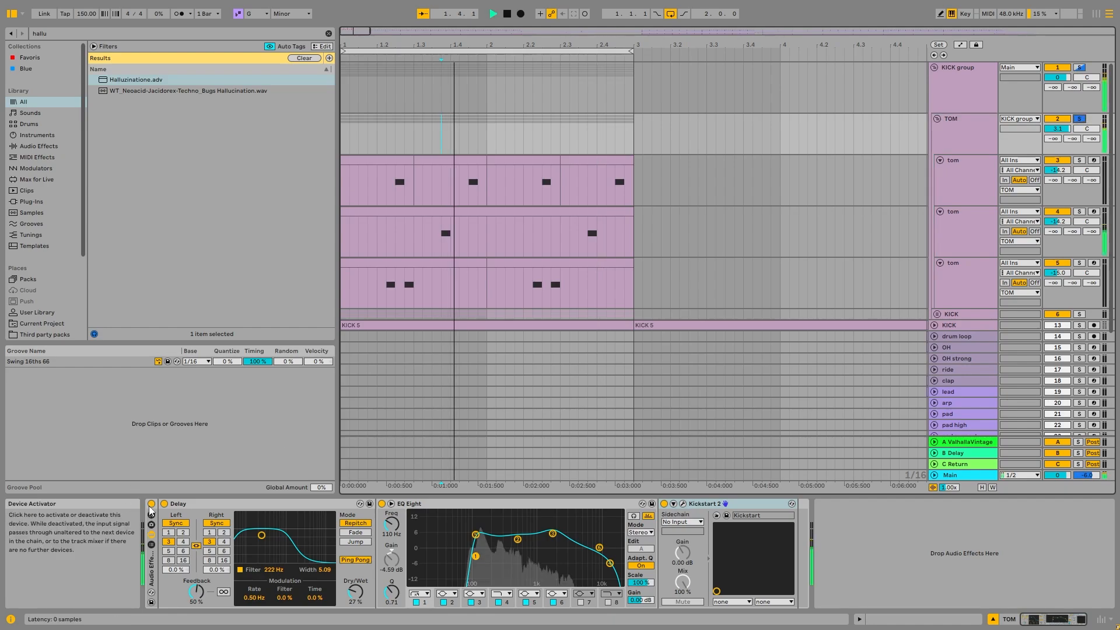
click(151, 504)
click(152, 505)
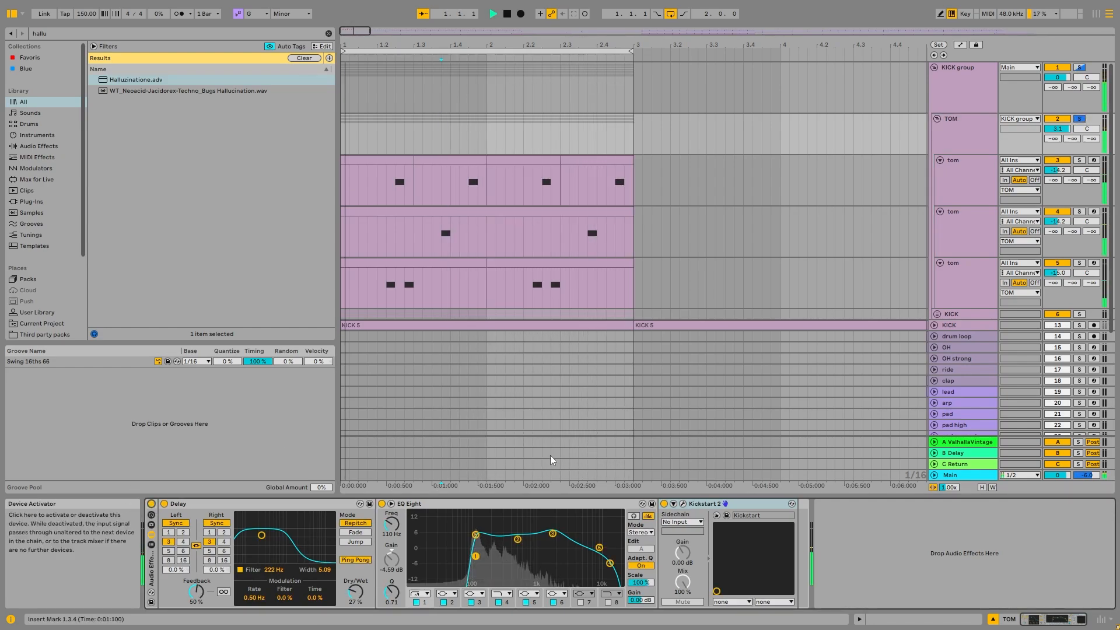
click(279, 504)
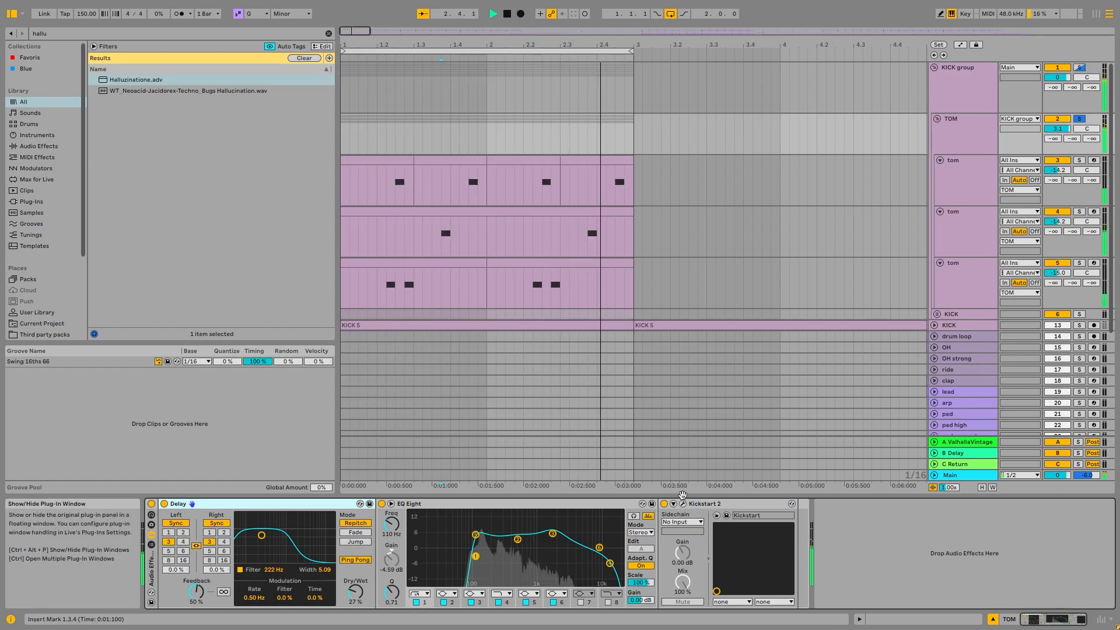
- Fold the TOM group, solo the whole KICK group, and play its loop
click(978, 138)
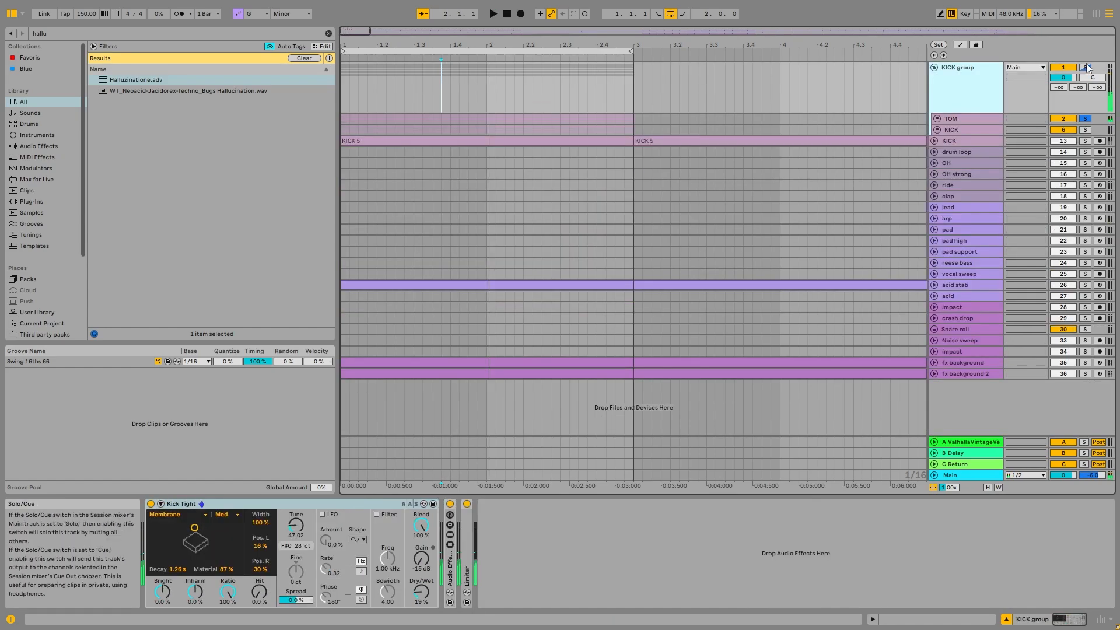
click(1085, 67)
click(968, 103)
click(344, 121)
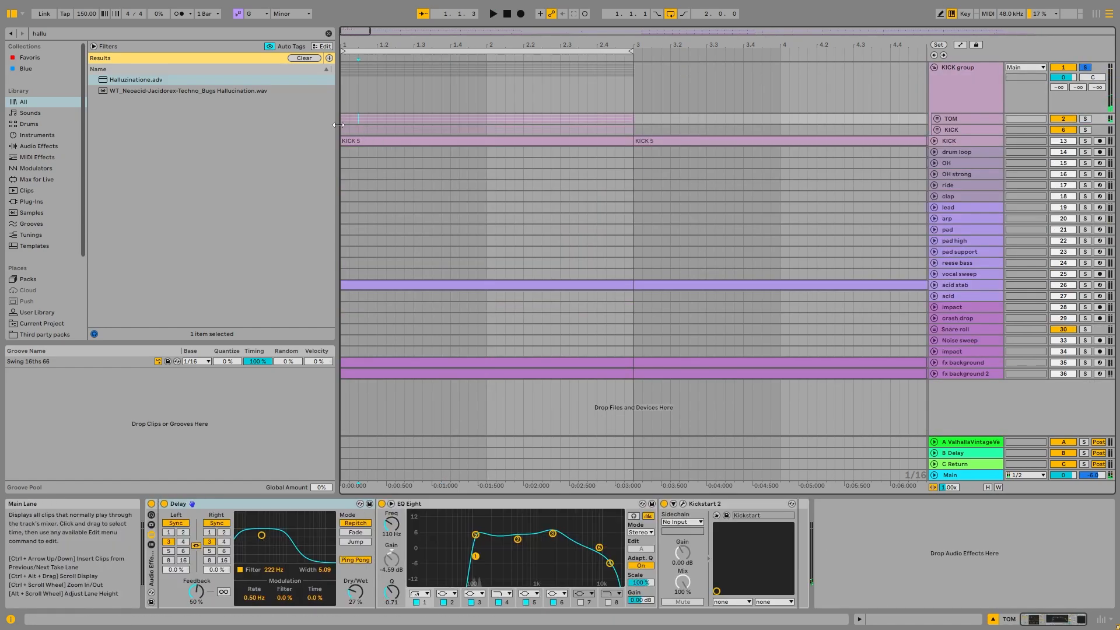
key(space)
- Audition the KICK group while toggling its Kick Tight device, and expand and collapse its Limiter
click(966, 80)
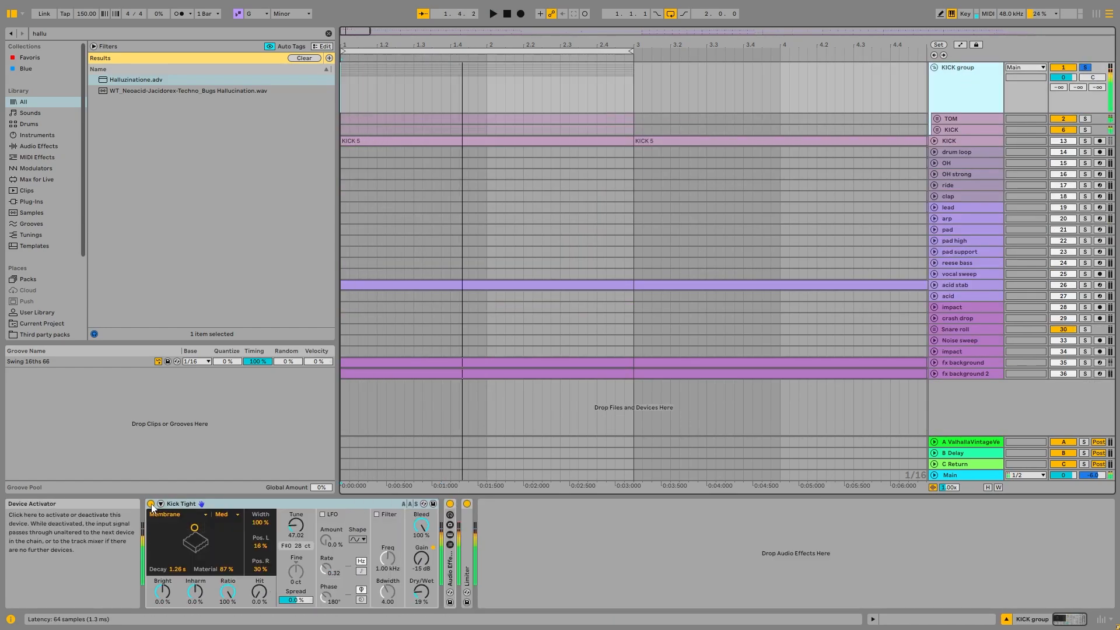
click(151, 504)
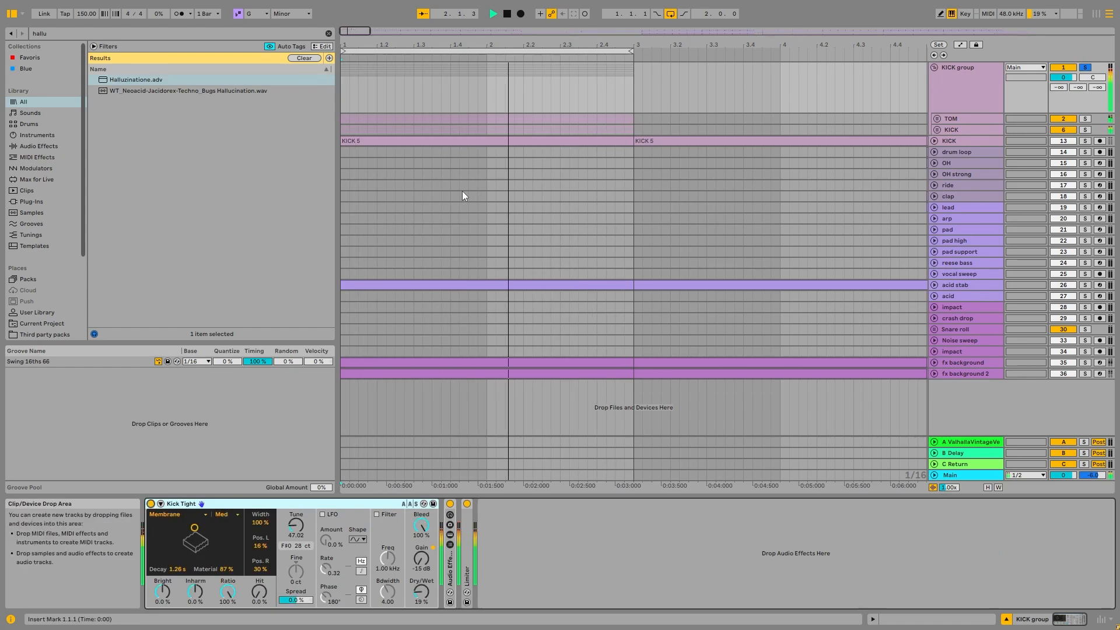
key(space)
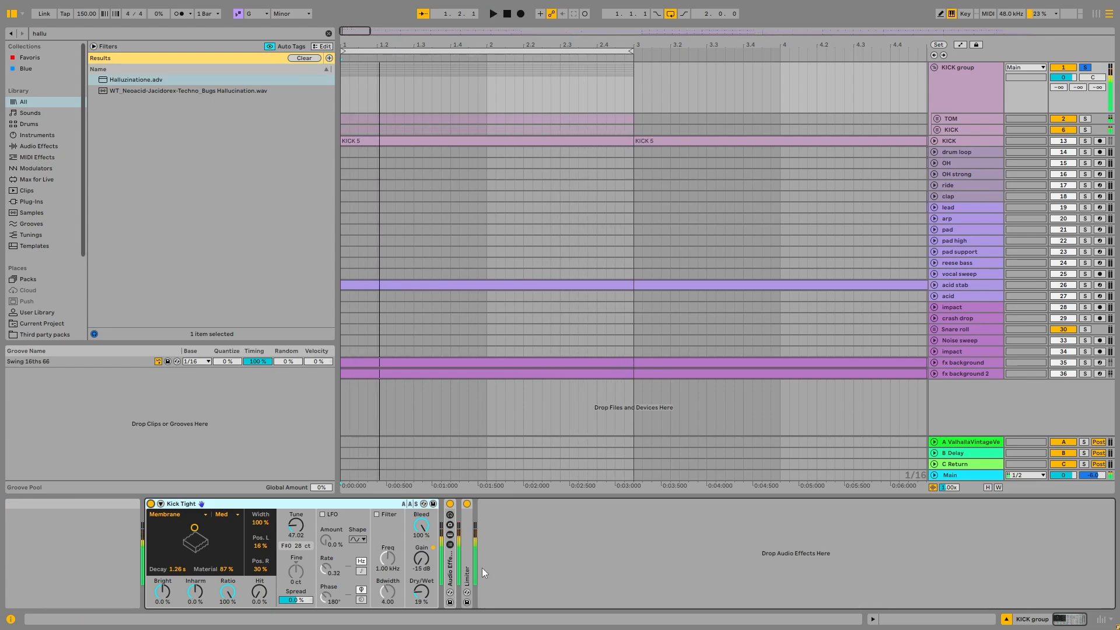
double_click(465, 541)
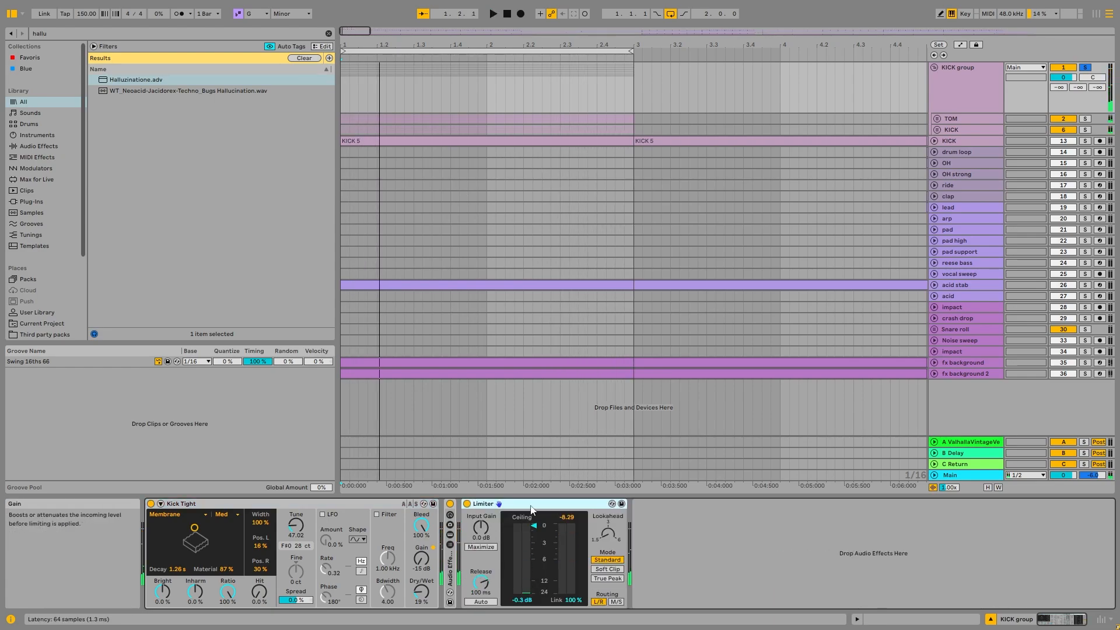
double_click(532, 511)
- Fold the KICK group and examine the resampled KICK audio track across the whole arrangement, folding it again
click(973, 84)
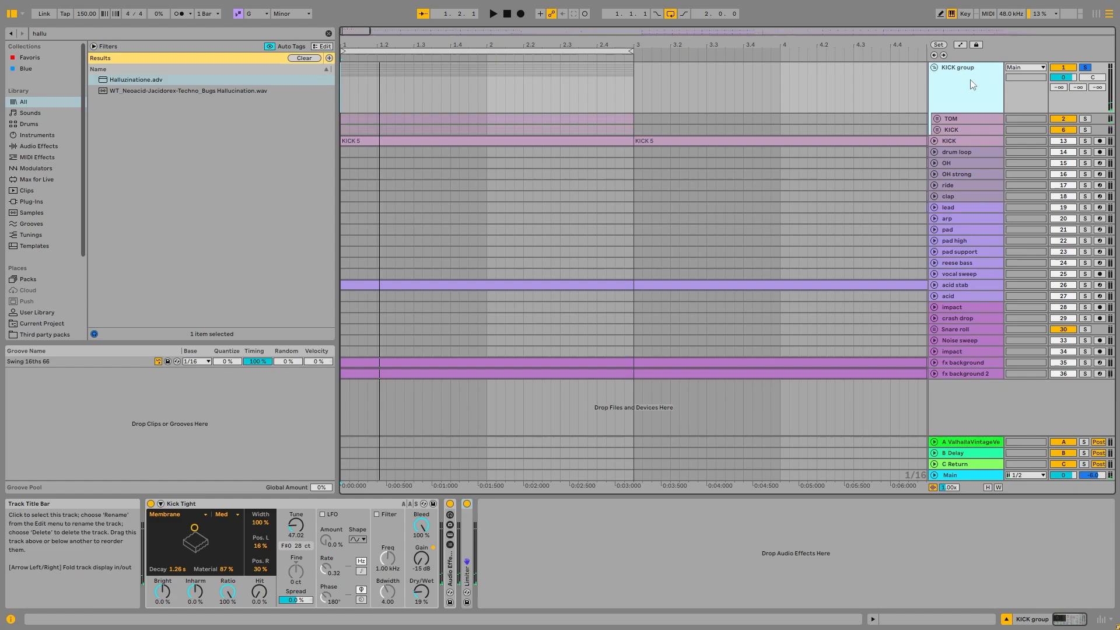
click(934, 67)
click(933, 89)
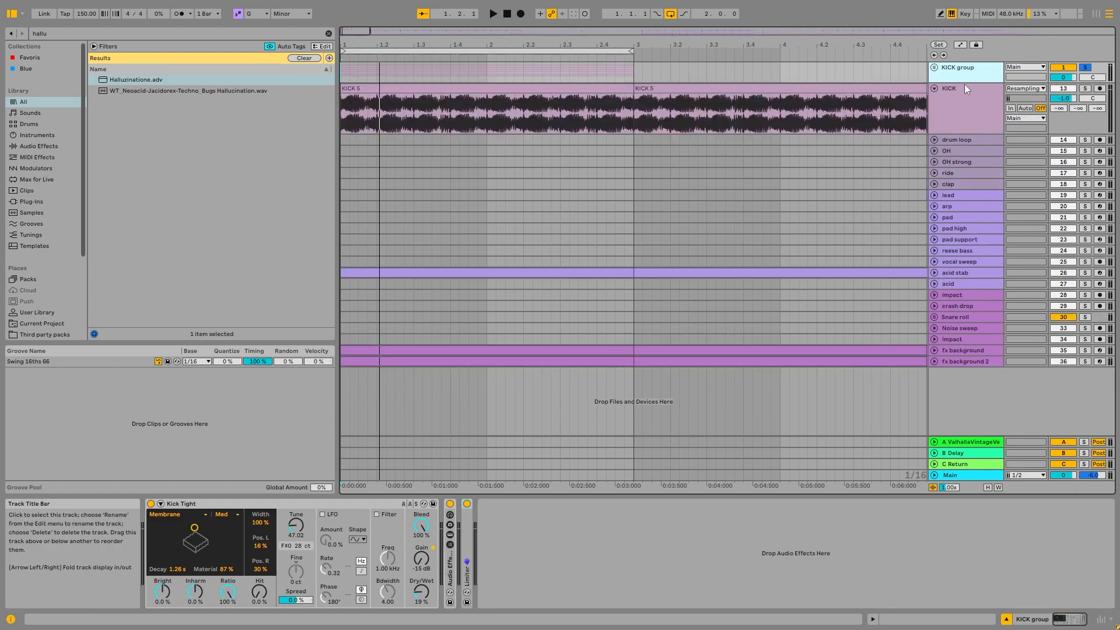
click(964, 84)
key(w)
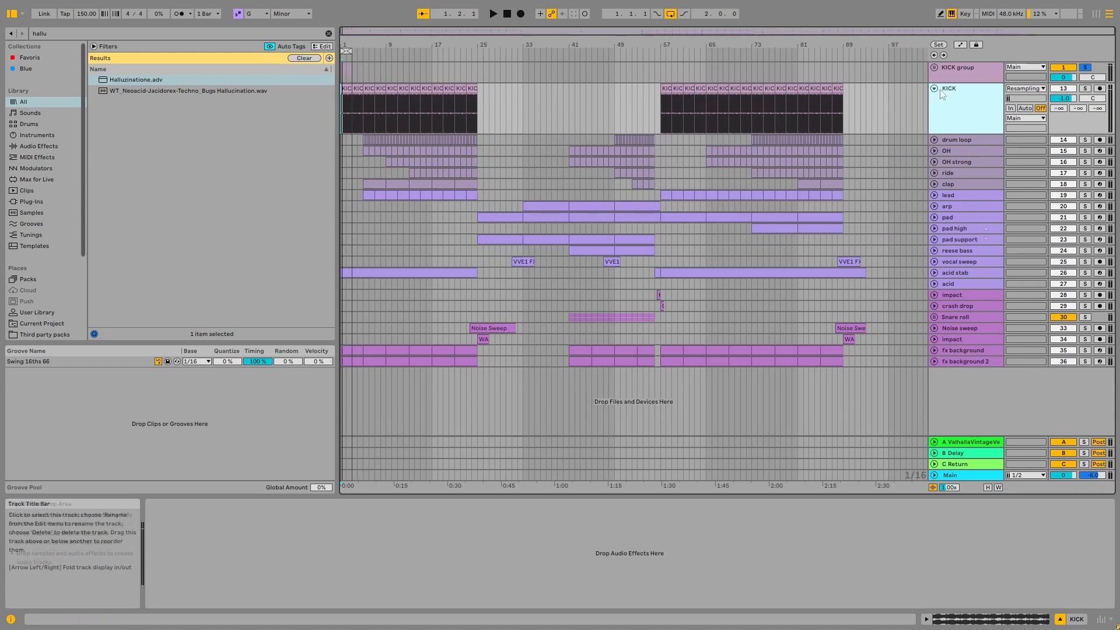
key(Left)
- Examine the device chains of the drum loop and OH tracks and select the first OH clip at bar 5
click(989, 97)
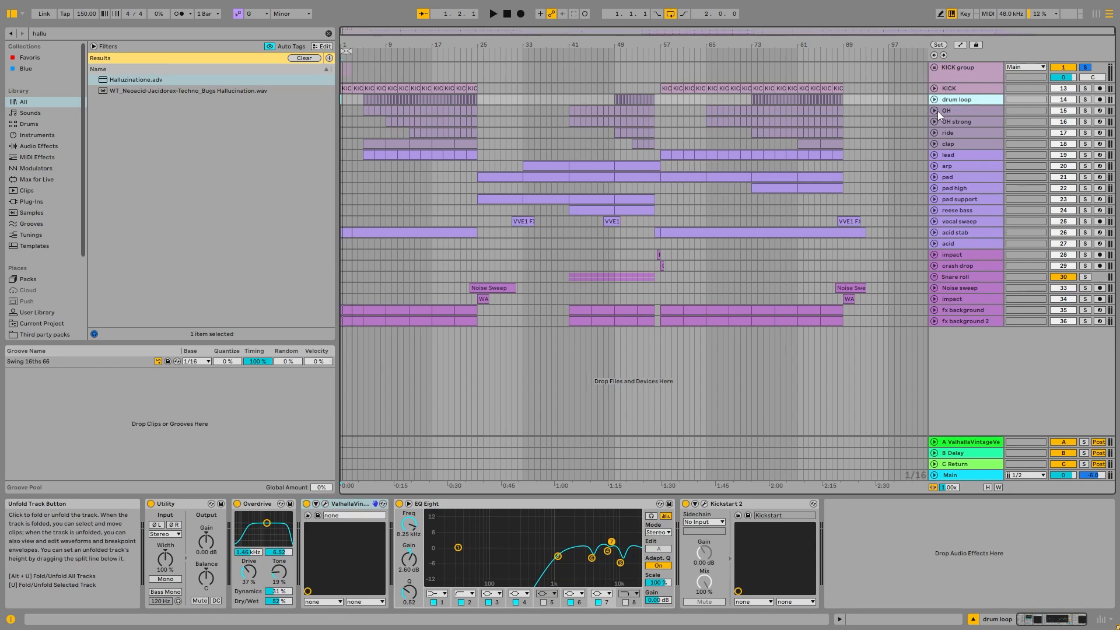
click(962, 112)
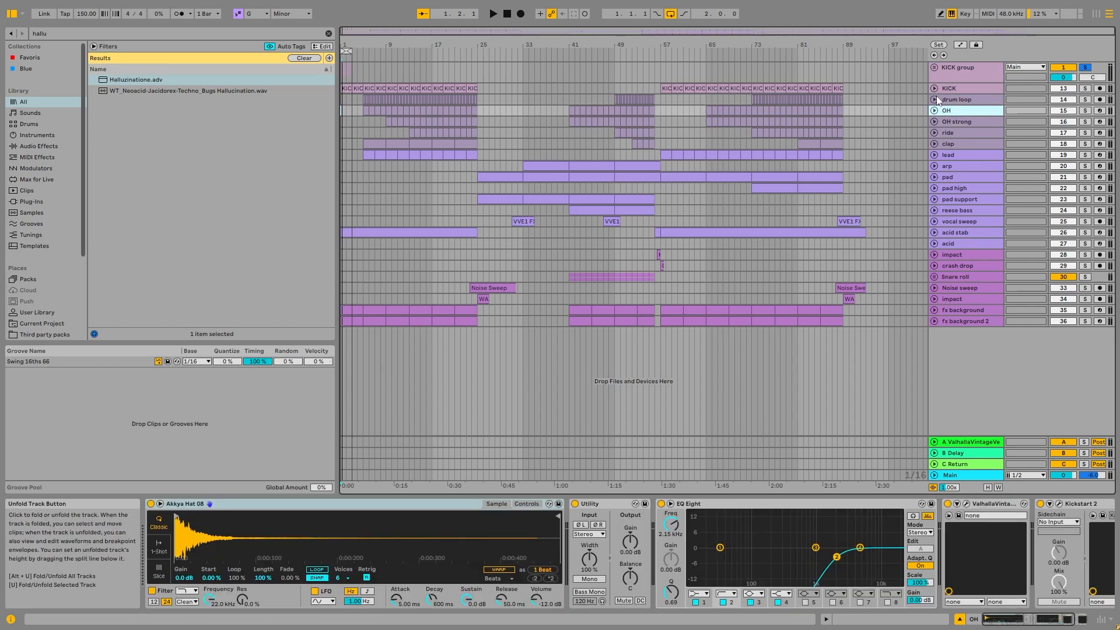
click(942, 98)
scroll(359, 124, up, 8)
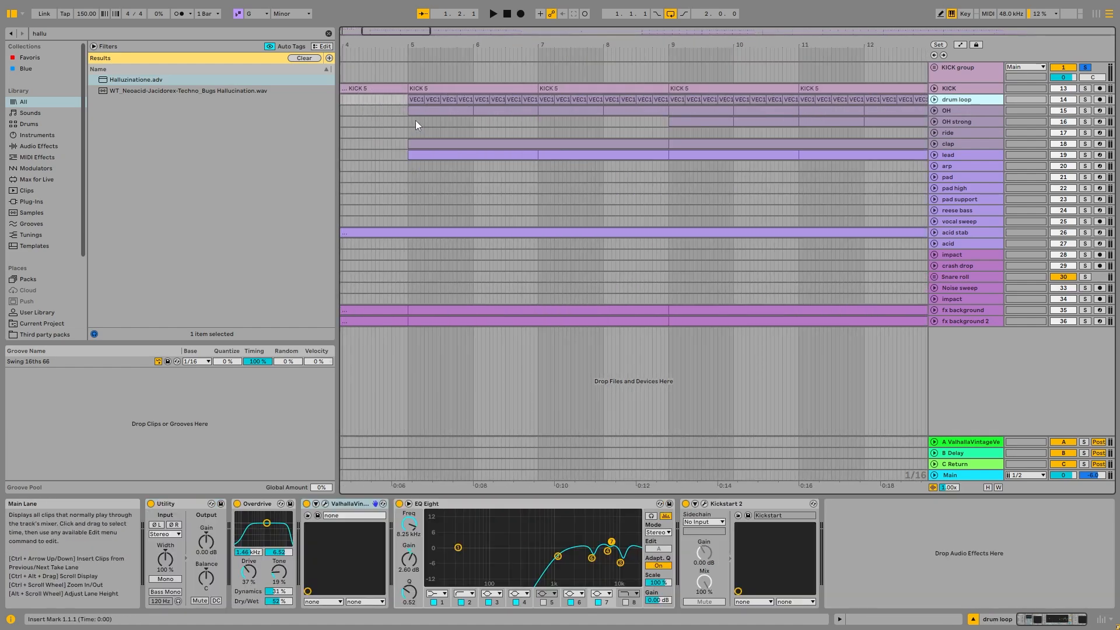
click(415, 112)
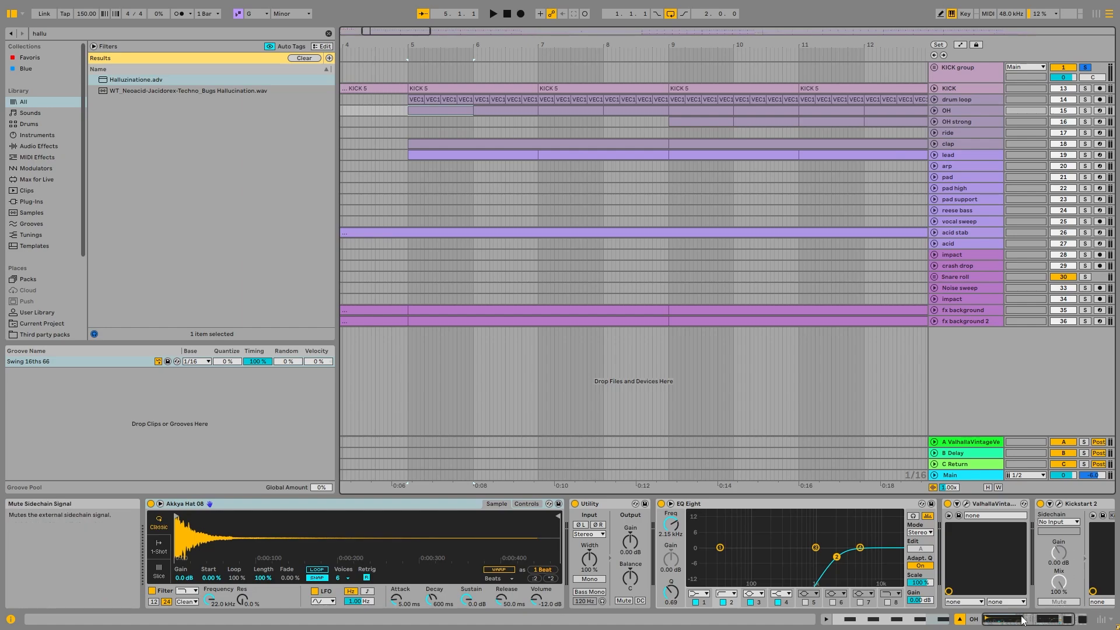
- Unfold and solo the drum loop track and play it from bar 5
click(969, 99)
click(934, 99)
click(1086, 99)
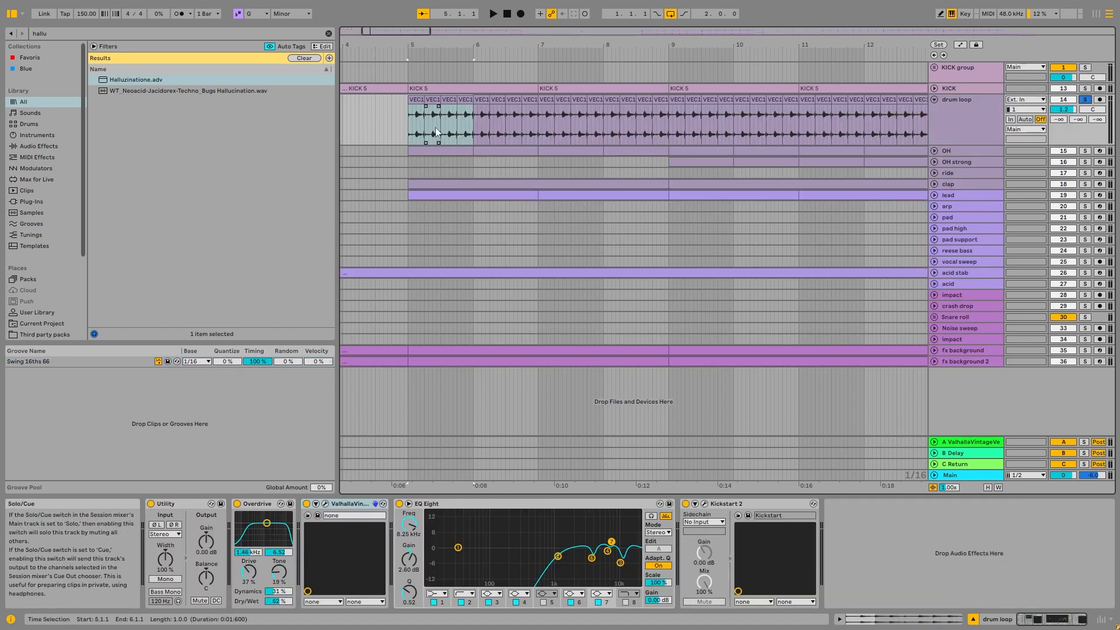
key(space)
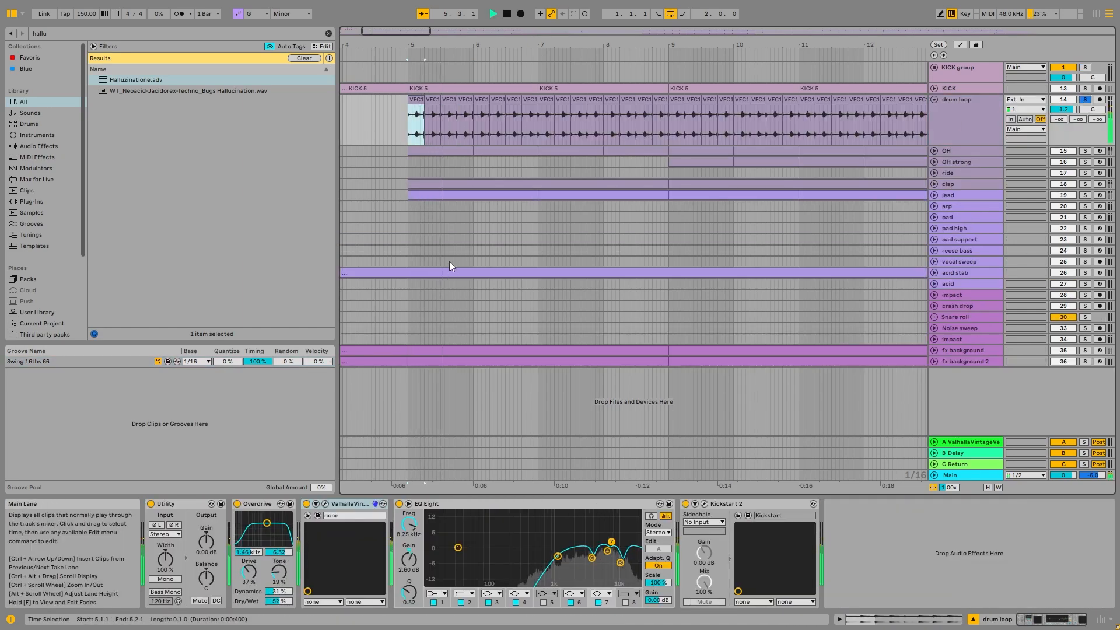
- Play the soloed drum loop with its Overdrive bypassed, and reactivate the Overdrive
click(238, 503)
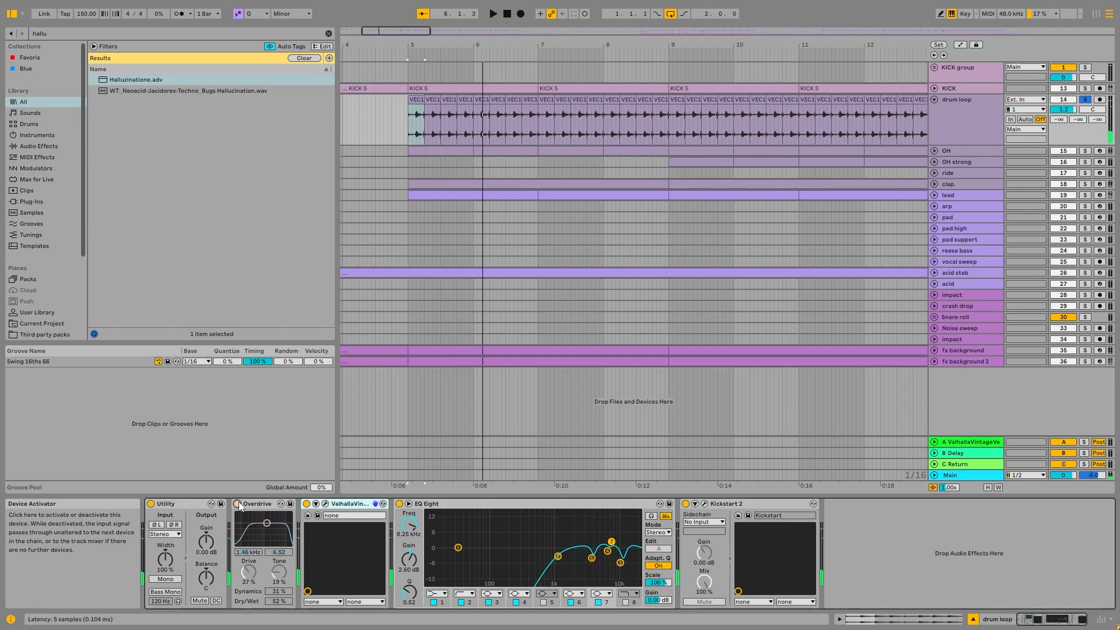
key(space)
click(238, 502)
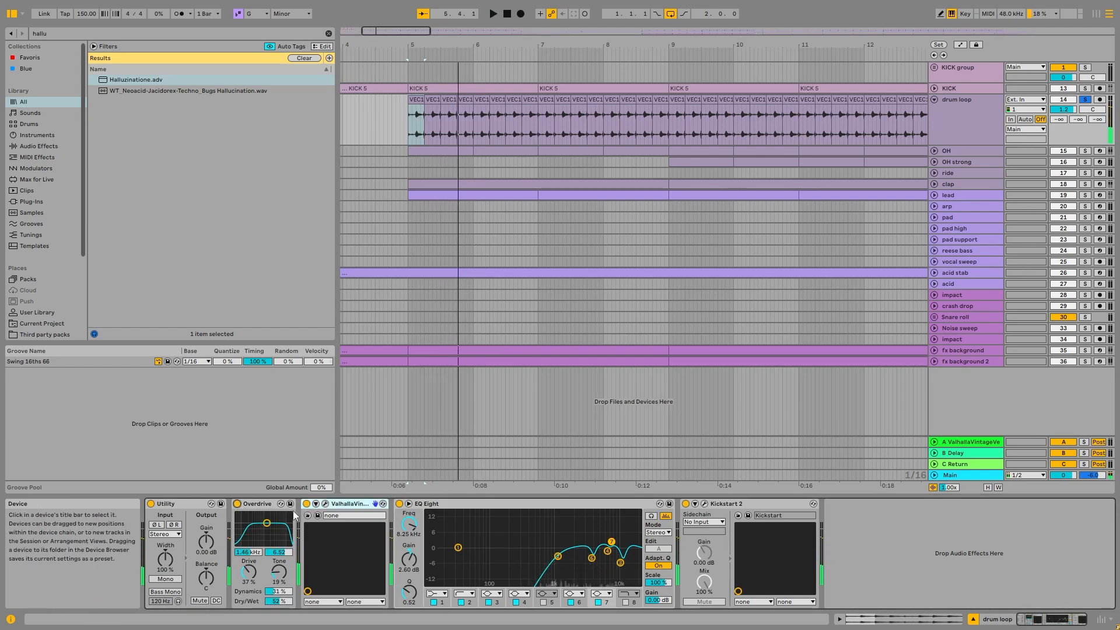
- Inspect the drum loop's ValhallaVintageVerb settings, close the plug-in window, replay the loop and check Kickstart 2
click(325, 505)
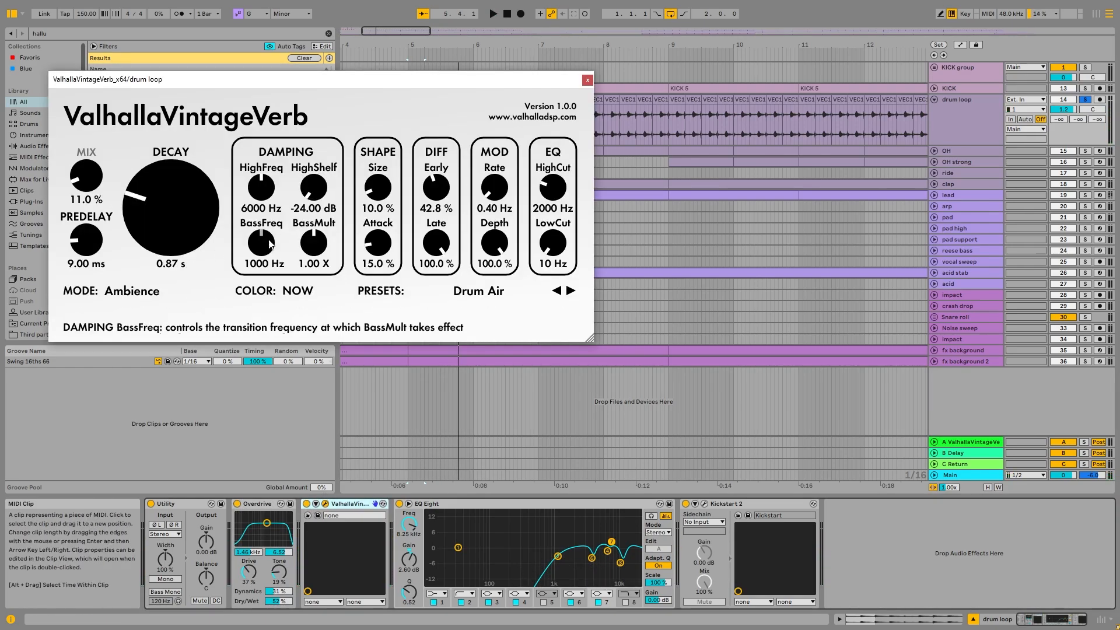
click(587, 79)
key(space)
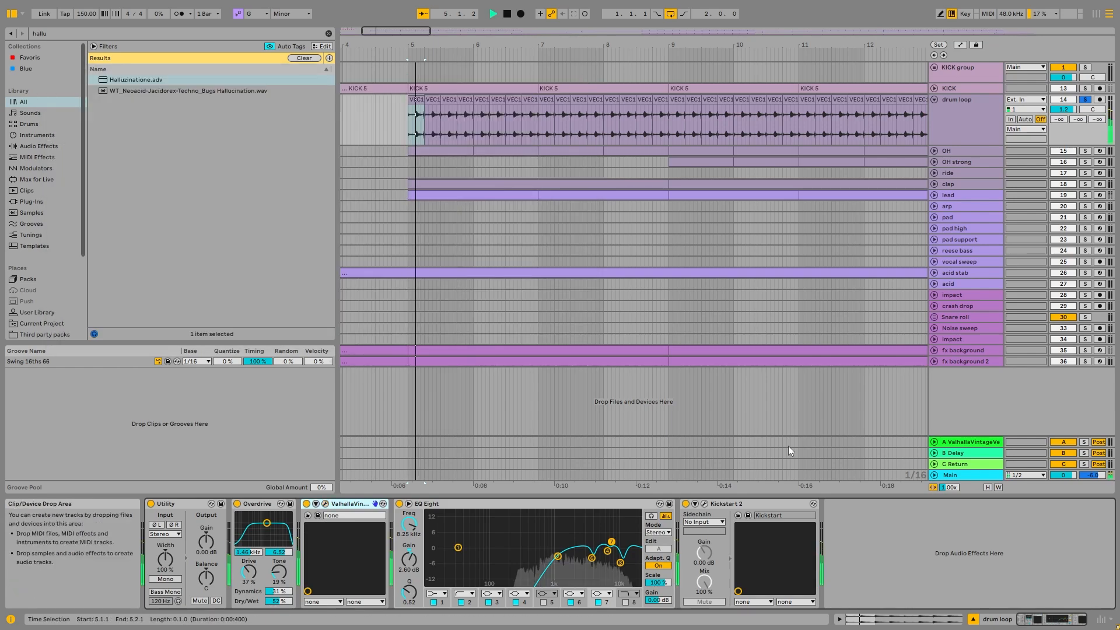
click(704, 504)
- Unfold and solo the OH track, play it, and examine its device chain through to Kickstart 2
click(943, 150)
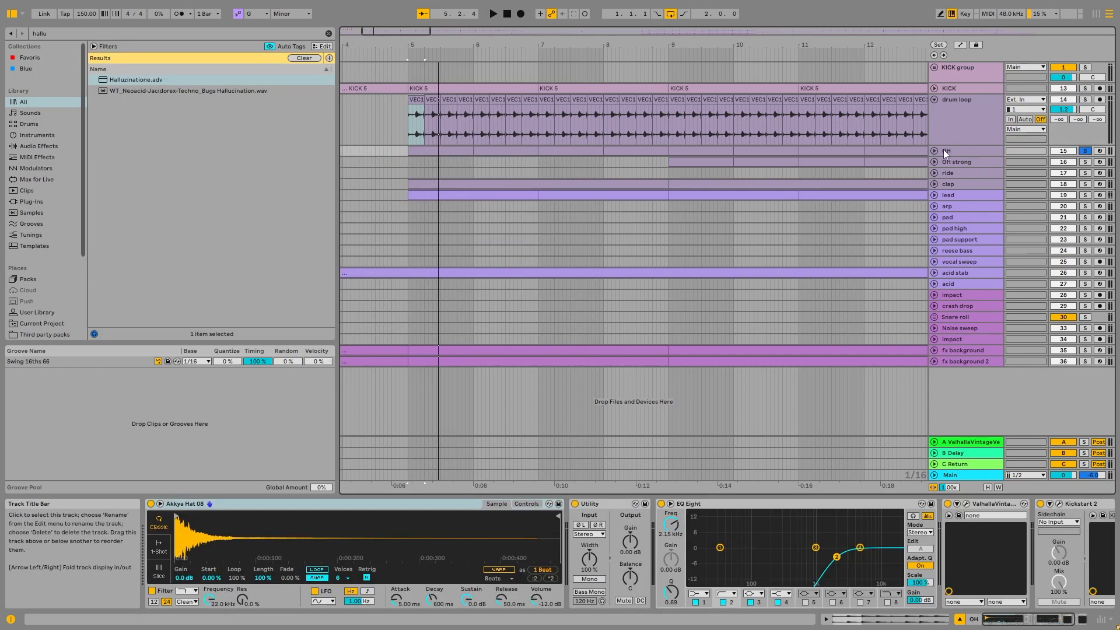
click(934, 151)
key(space)
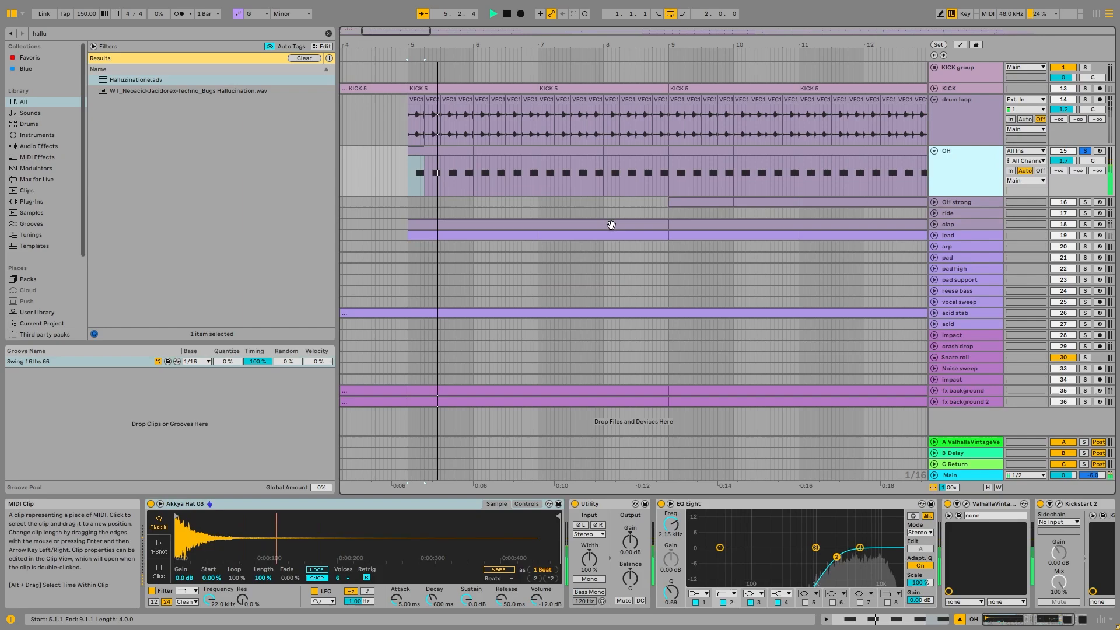
scroll(610, 222, down, 6)
scroll(370, 180, up, 6)
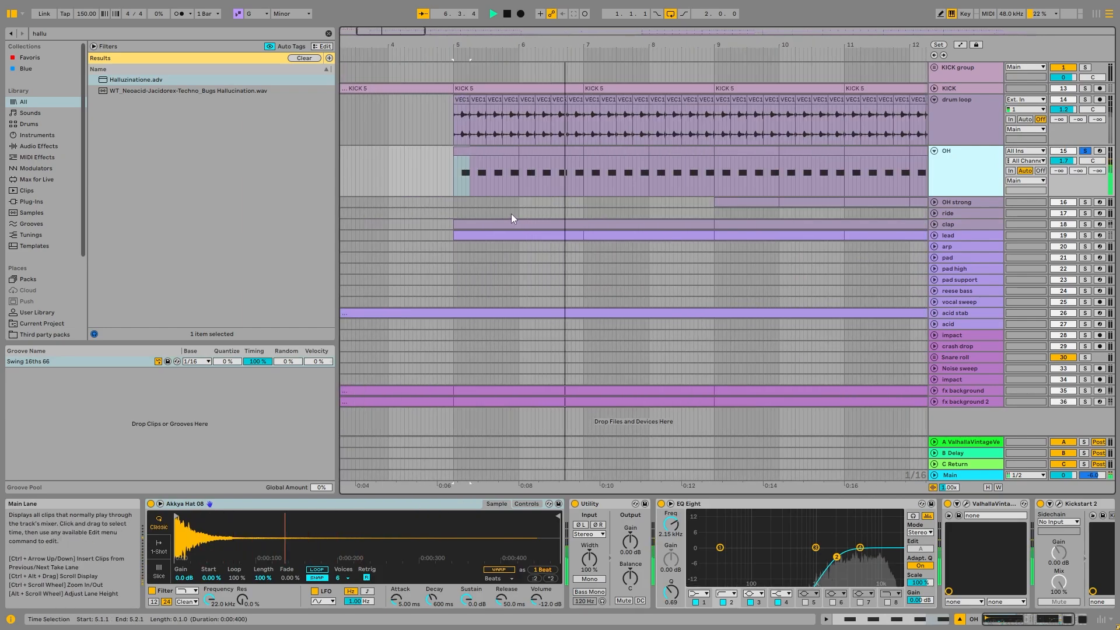
scroll(680, 508, down, 3)
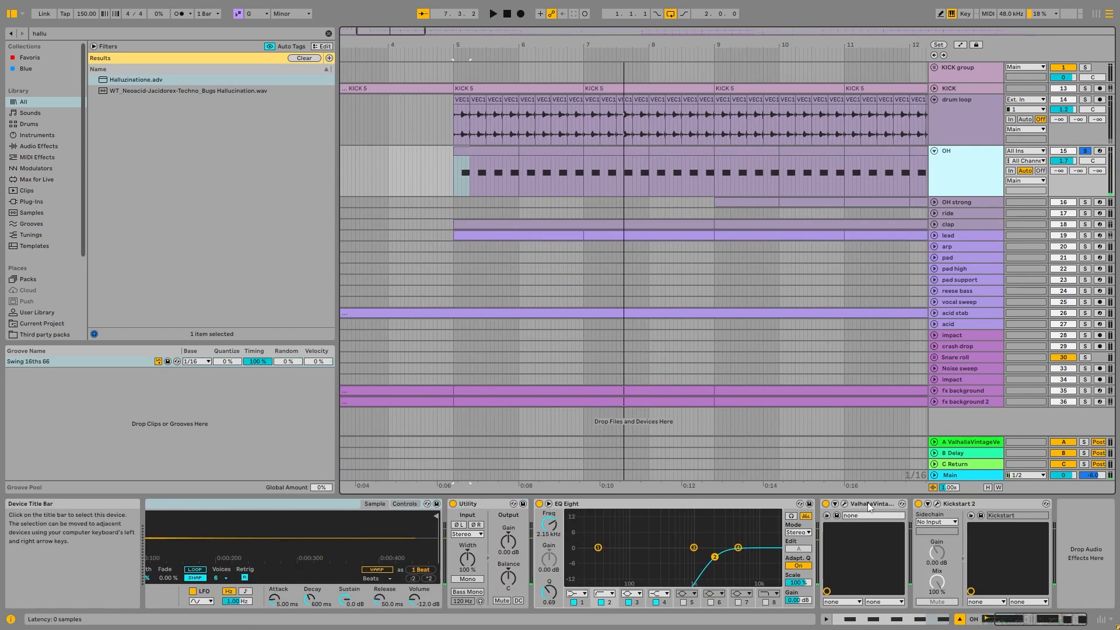
- Unfold and solo the OH strong track, play it from bar 9, and examine its sample and device chain
click(935, 203)
click(1079, 202)
click(760, 202)
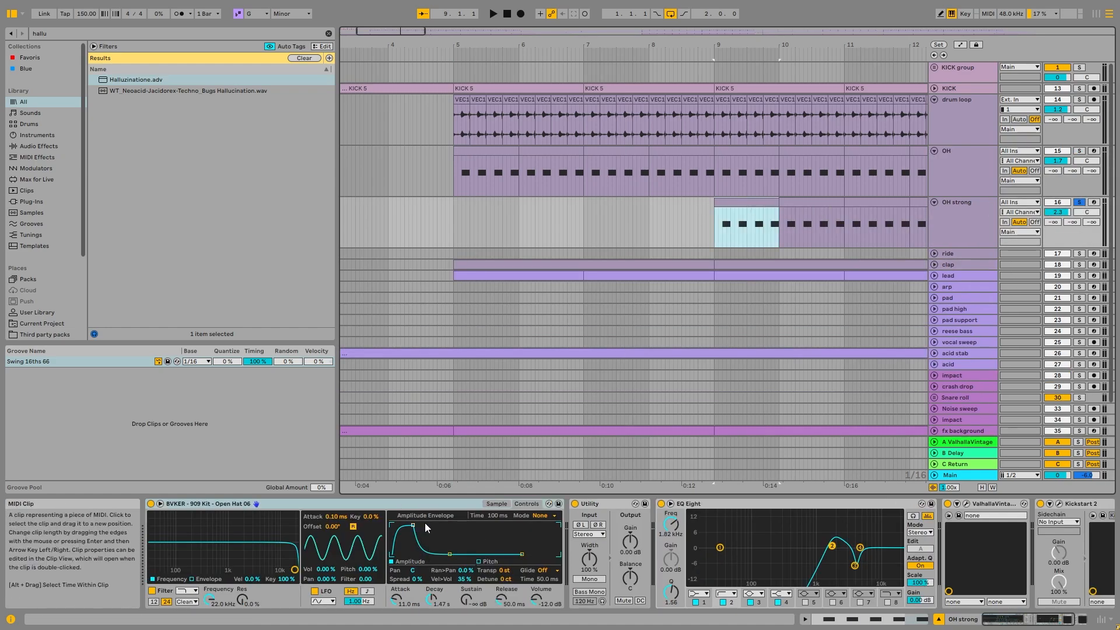
key(space)
click(496, 503)
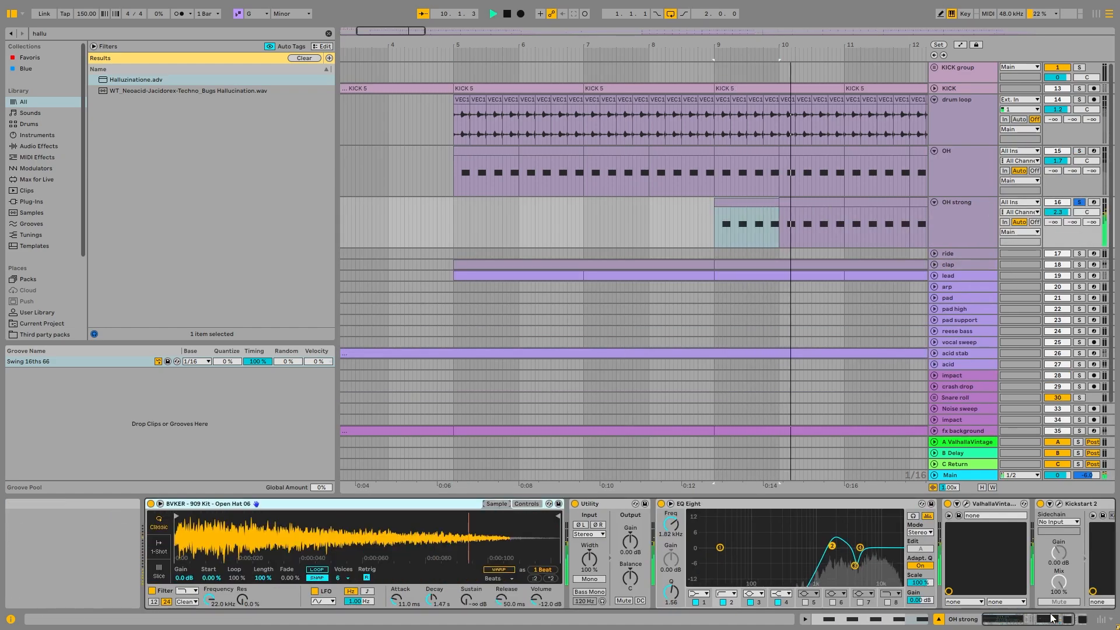
click(1082, 619)
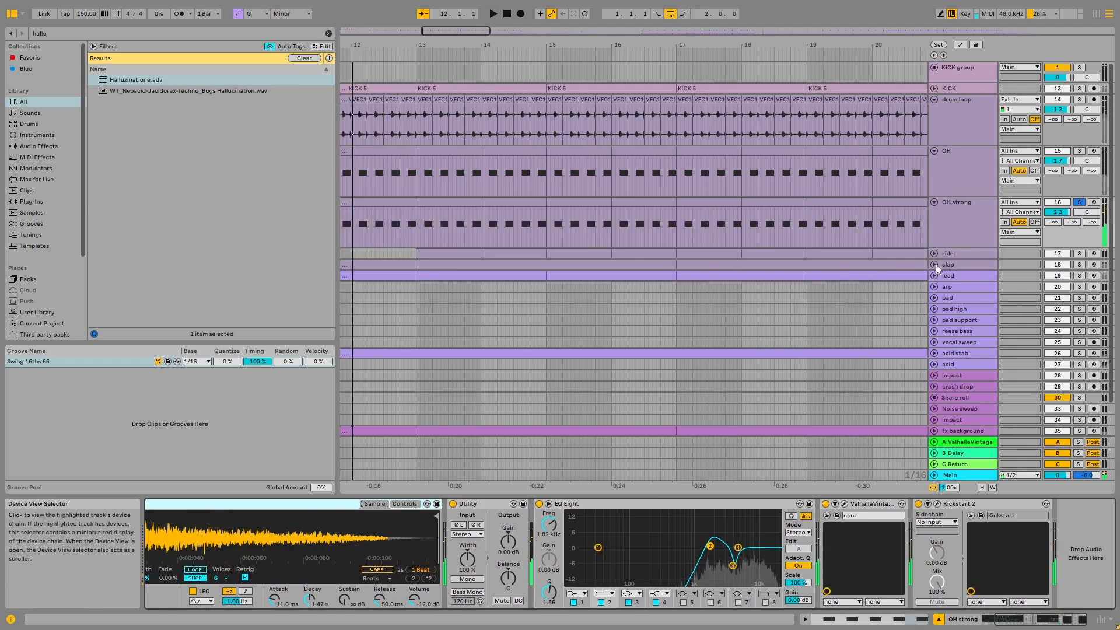
- Fold the OH and OH strong tracks, solo the ride, play it from bar 13 and examine its device chain
click(934, 203)
click(935, 151)
click(1084, 174)
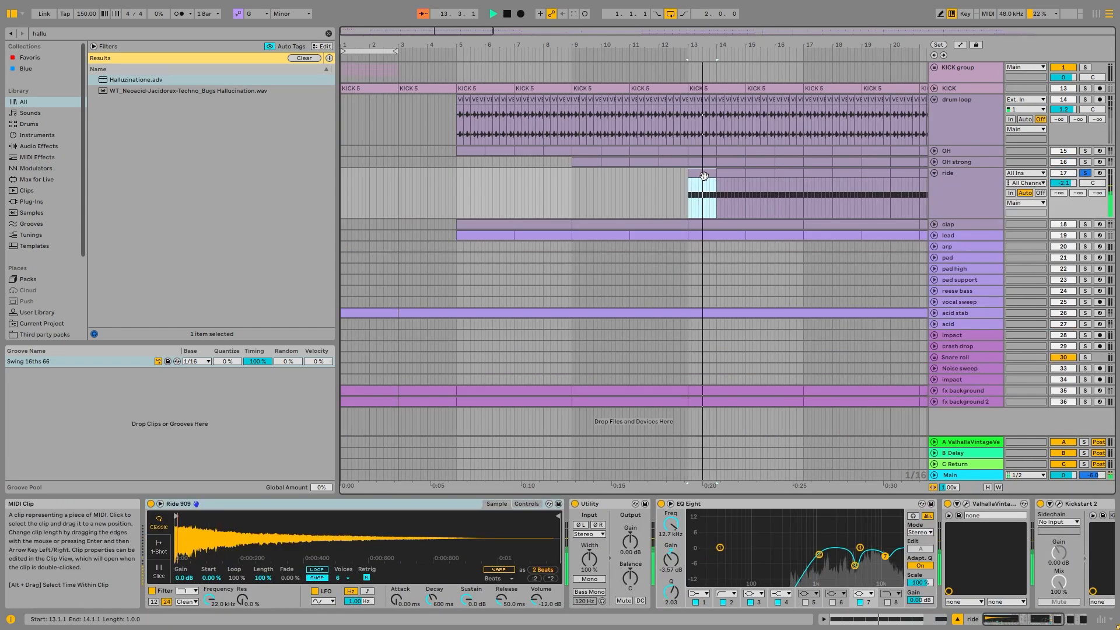
double_click(704, 177)
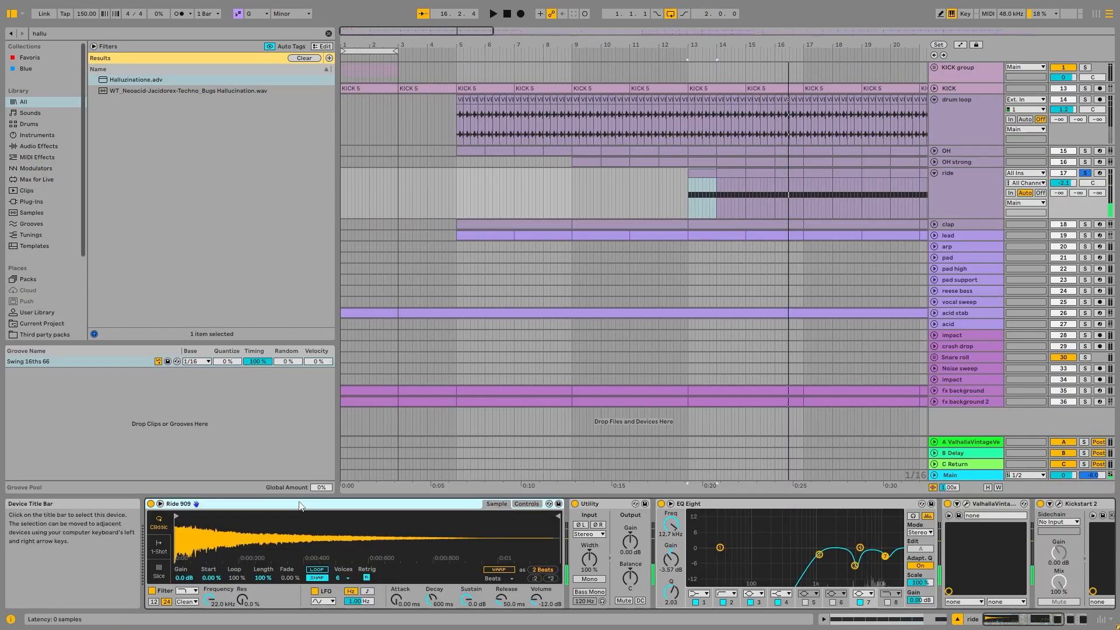
click(995, 622)
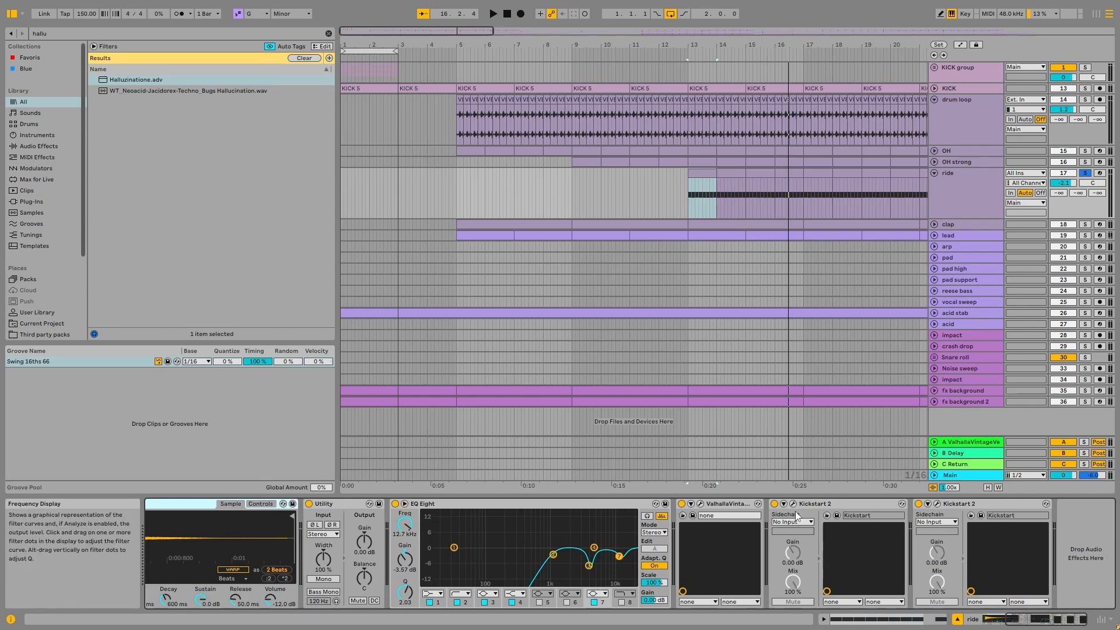
- Play the soloed clap track from bar 5 and examine the notes and velocities of its first MIDI clip
click(483, 145)
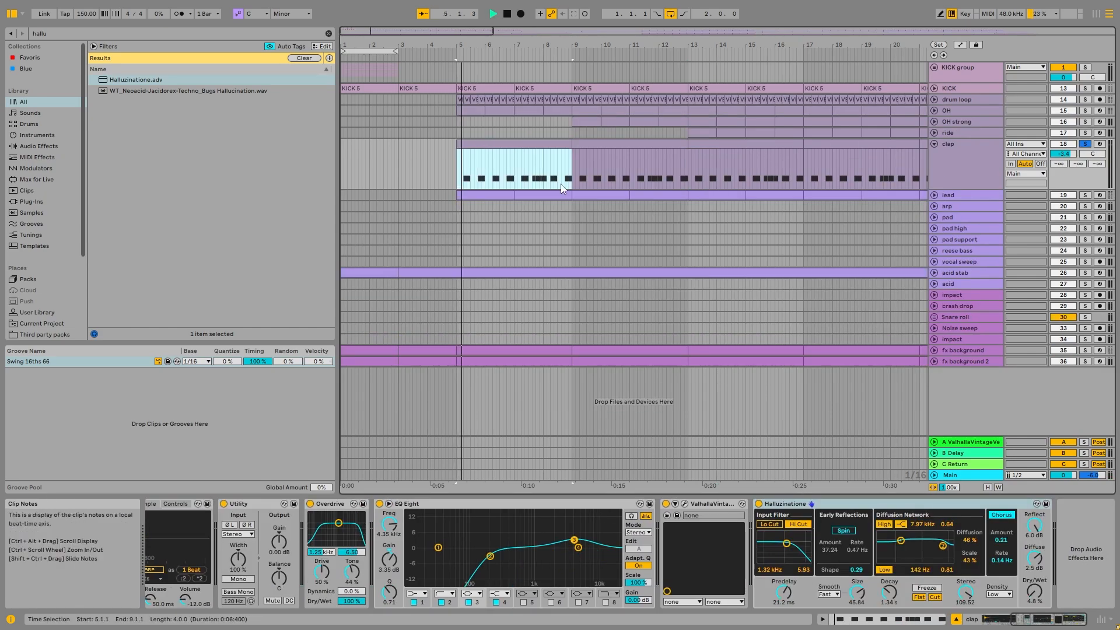
click(517, 182)
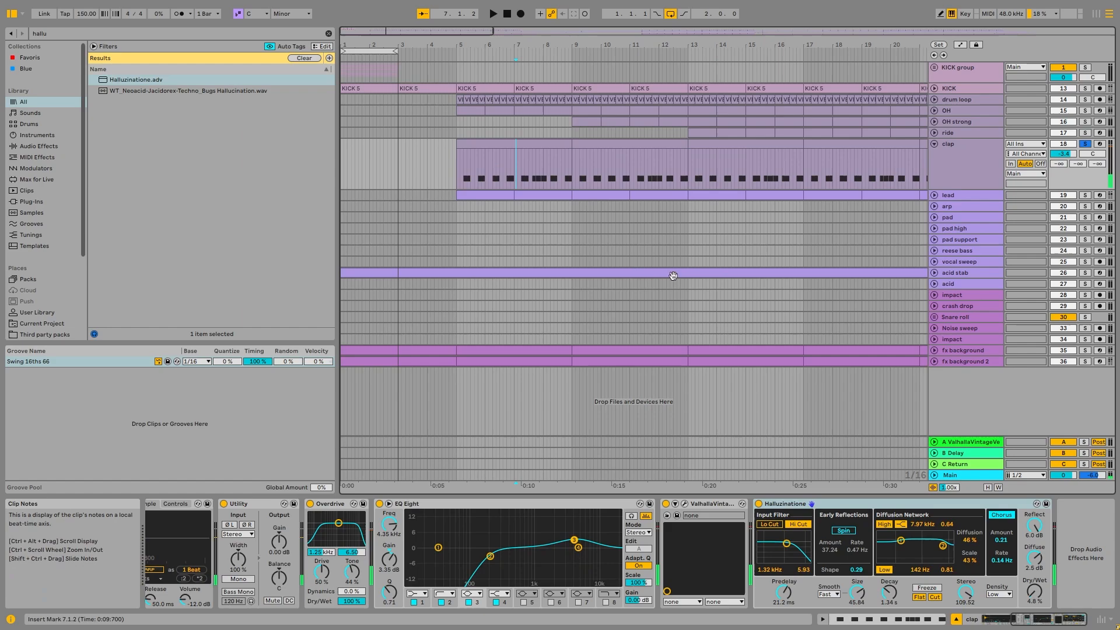
double_click(543, 153)
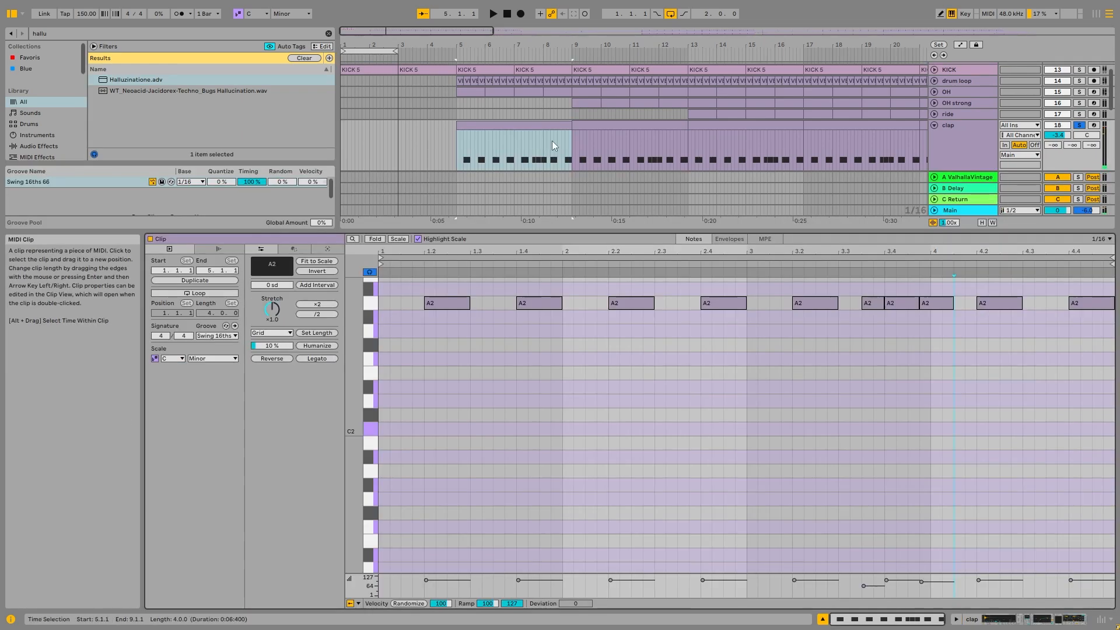
key(space)
click(513, 147)
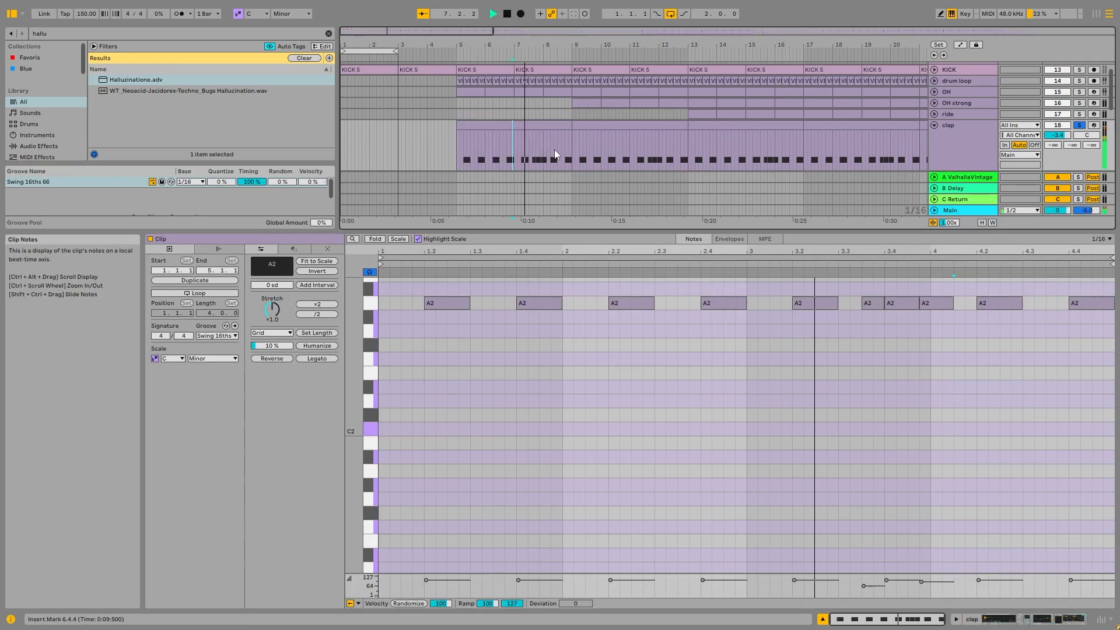
key(space)
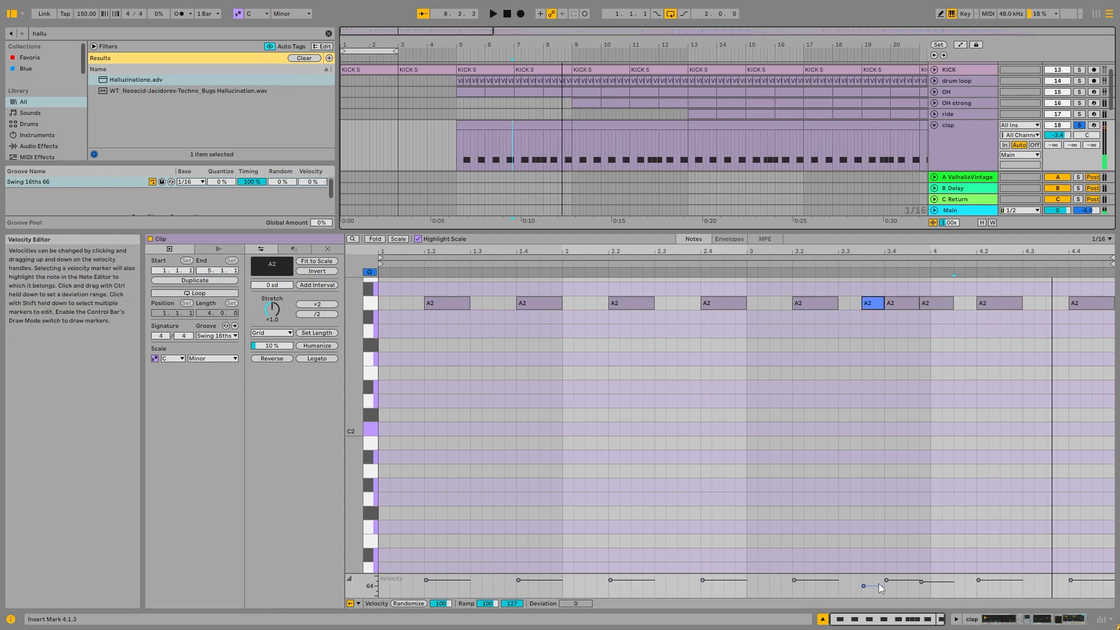
- Examine the clap track's device chain from Utility and Overdrive through EQ Eight to Halluzinatione
click(967, 136)
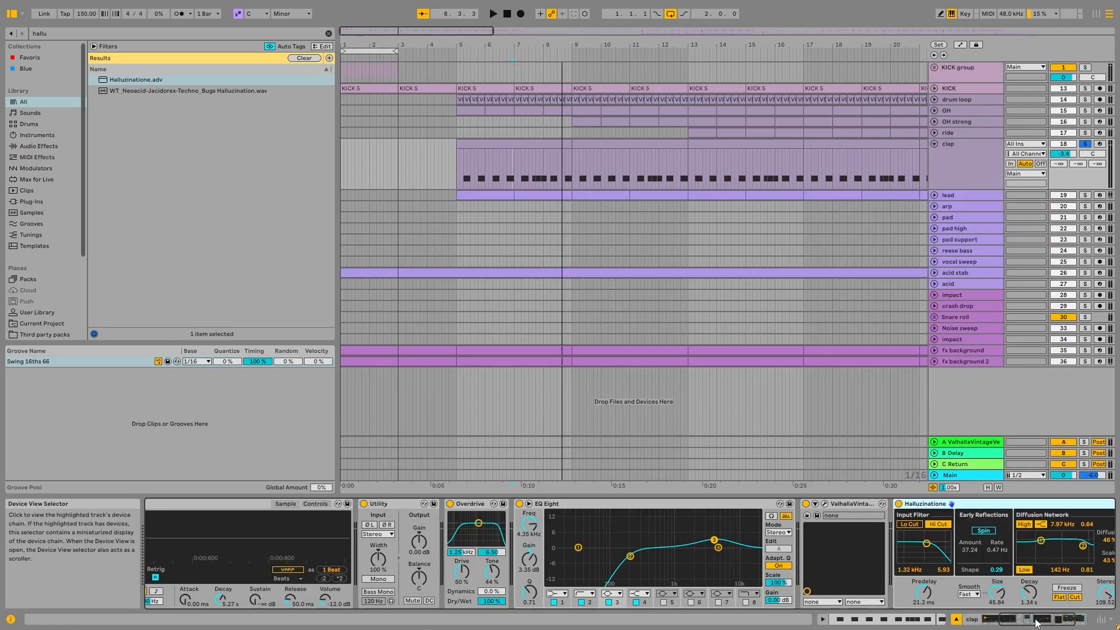
click(444, 509)
click(1071, 621)
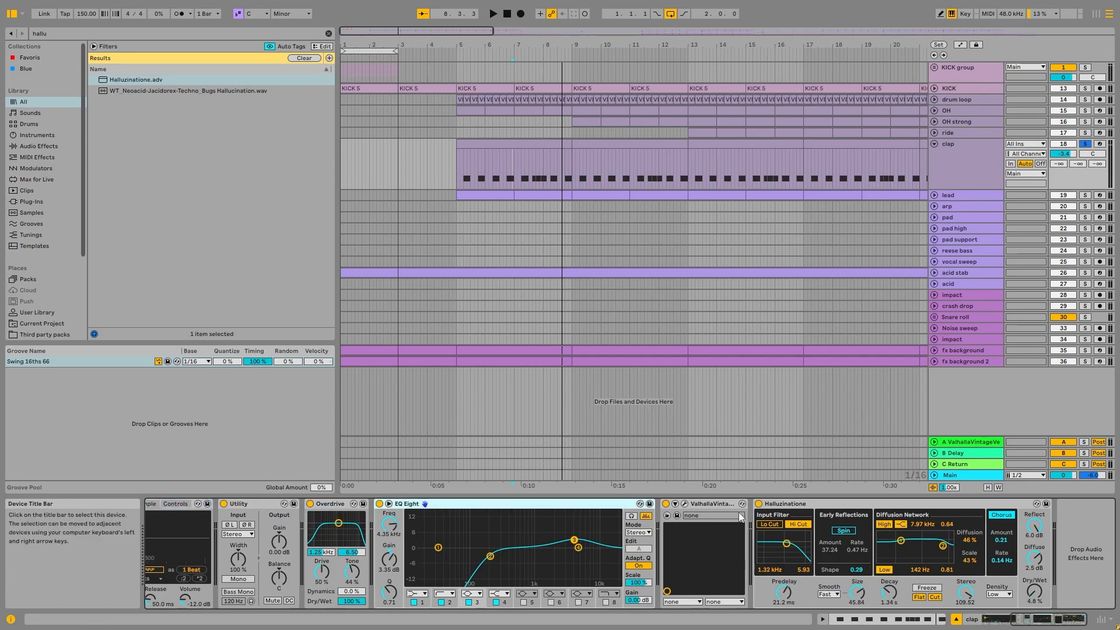
- Fold the clap track, show the whole arrangement and turn off the clap's solo
click(935, 144)
click(961, 153)
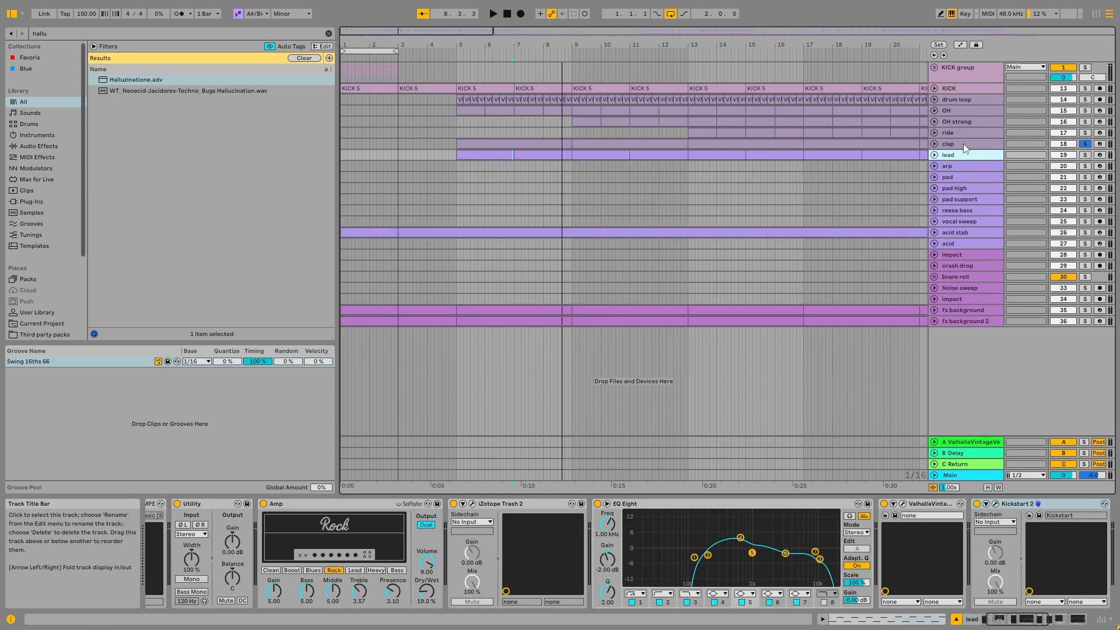
click(964, 144)
key(w)
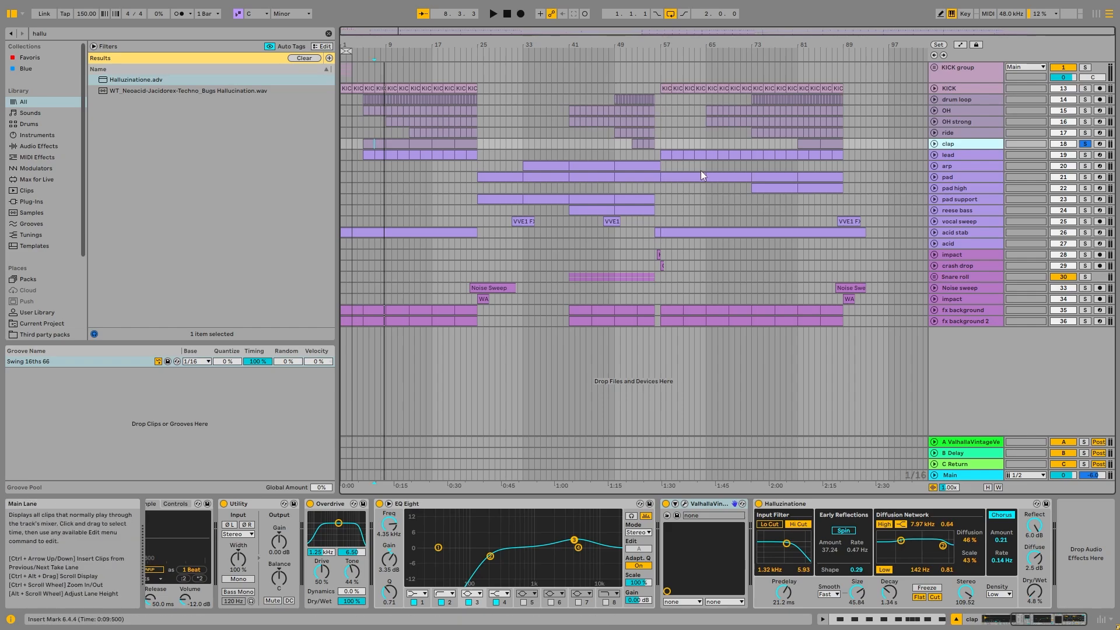
click(1086, 145)
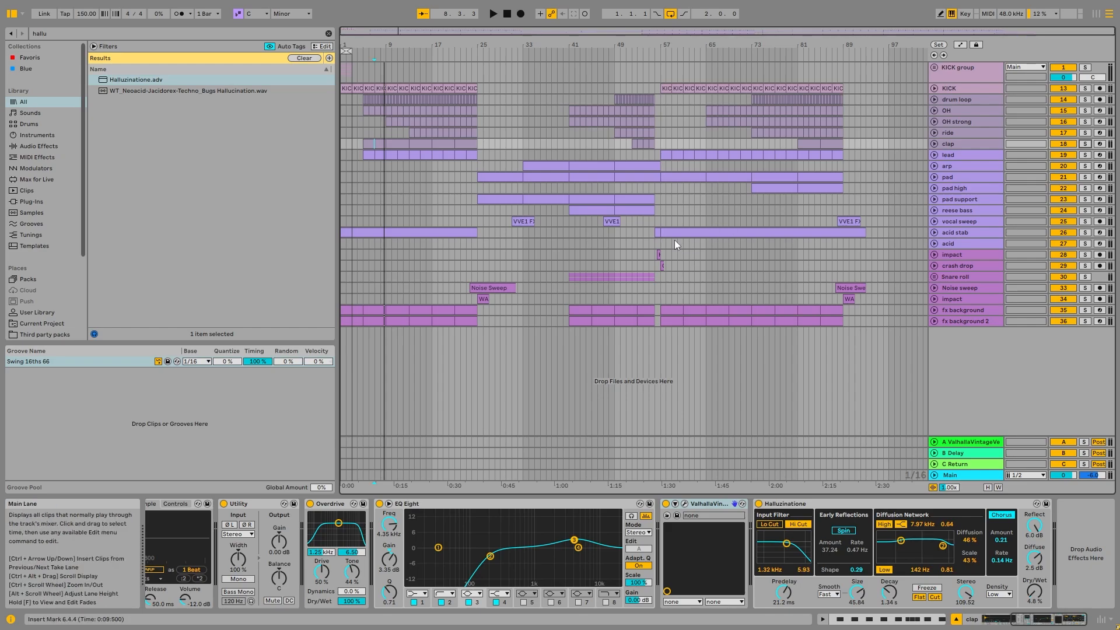
- Unfold and solo the lead track and bring the start of its device chain into view
key(Down)
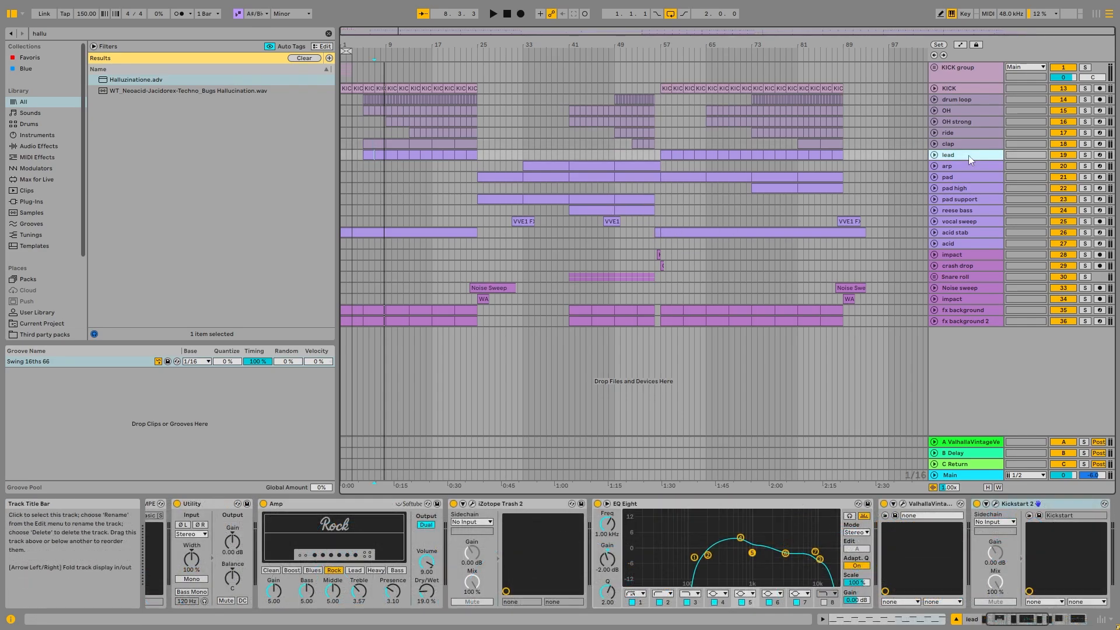
double_click(956, 156)
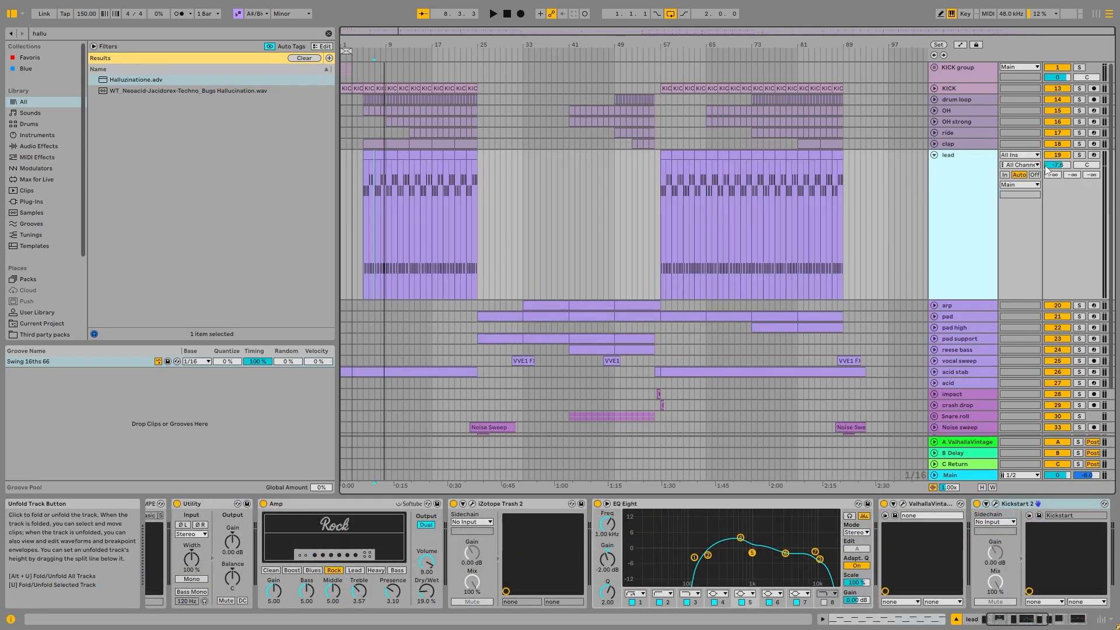
click(1080, 155)
click(379, 156)
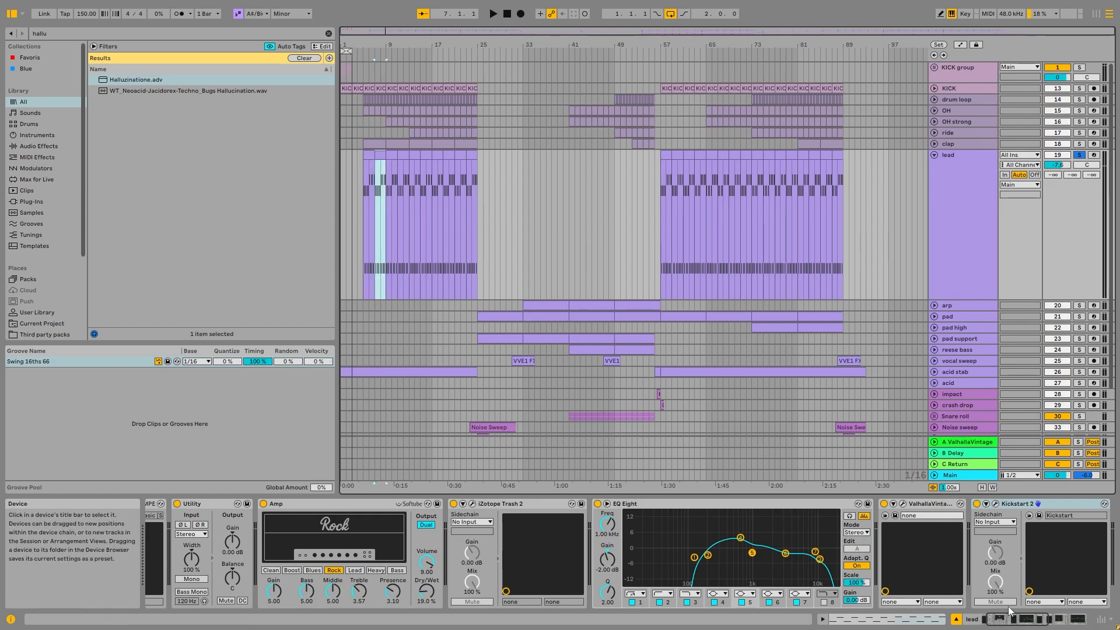
drag(1016, 620, 1014, 620)
- Audition the soloed lead from its first clip at bar 5 and from the clip at bar 21
click(369, 155)
key(space)
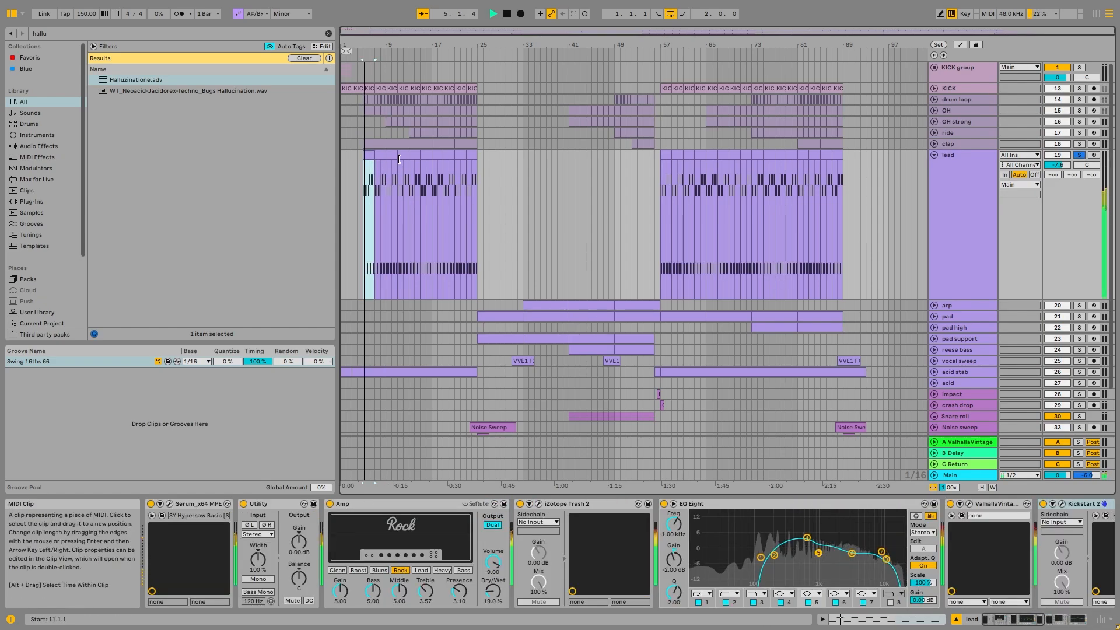
click(459, 155)
key(space)
key(space)
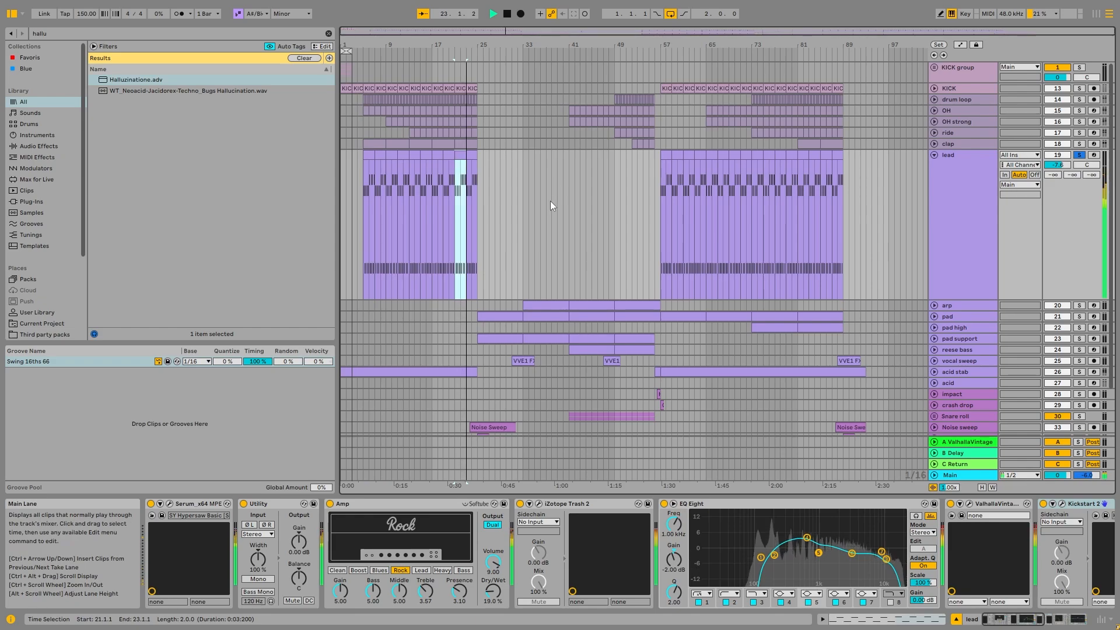
key(space)
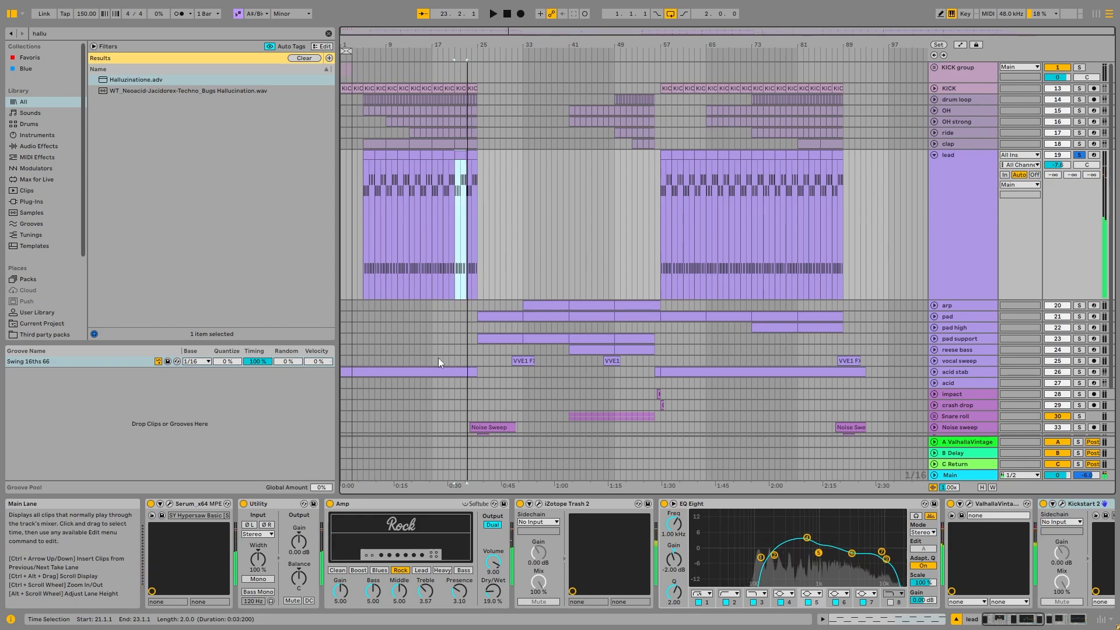
- Examine the lead's Serum oscillators and effects, select the Amp device and close the Serum window
click(170, 505)
drag(378, 74, 545, 70)
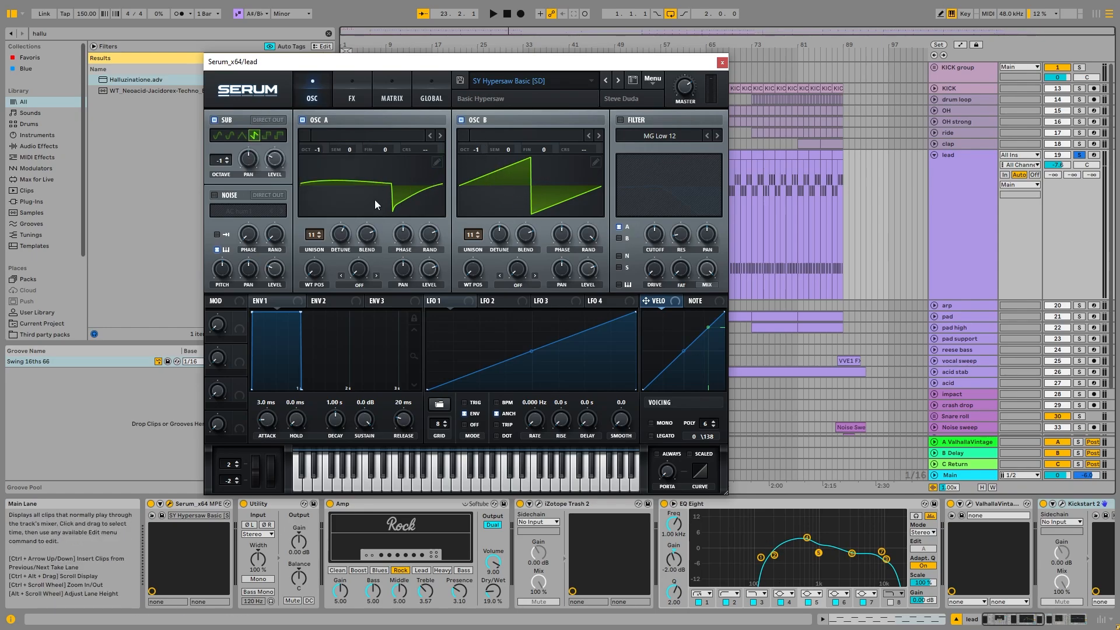
click(351, 92)
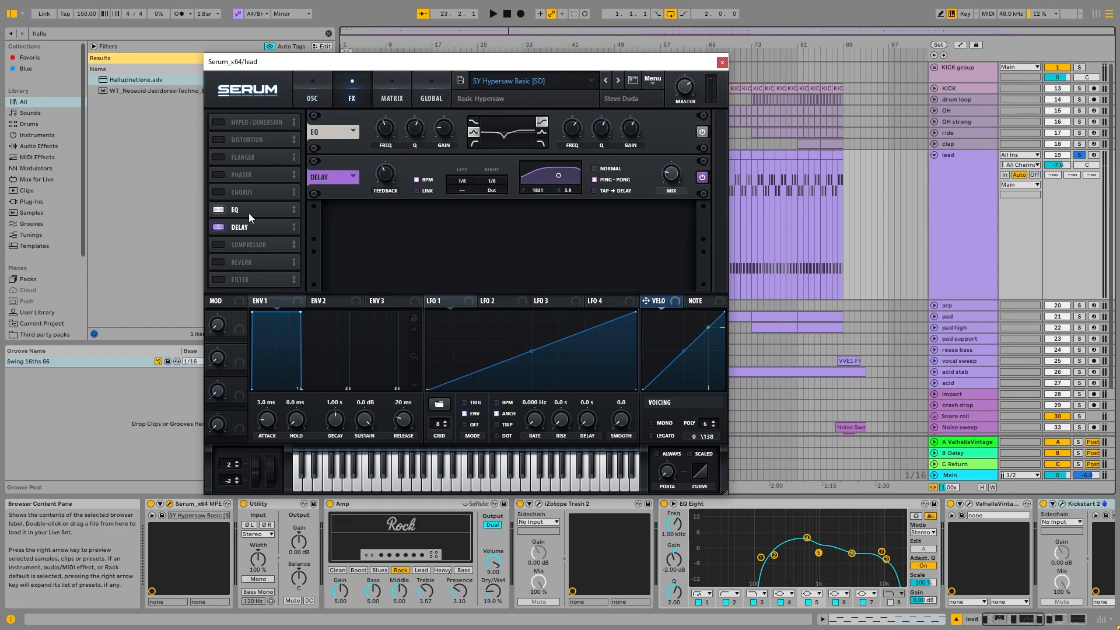
click(312, 92)
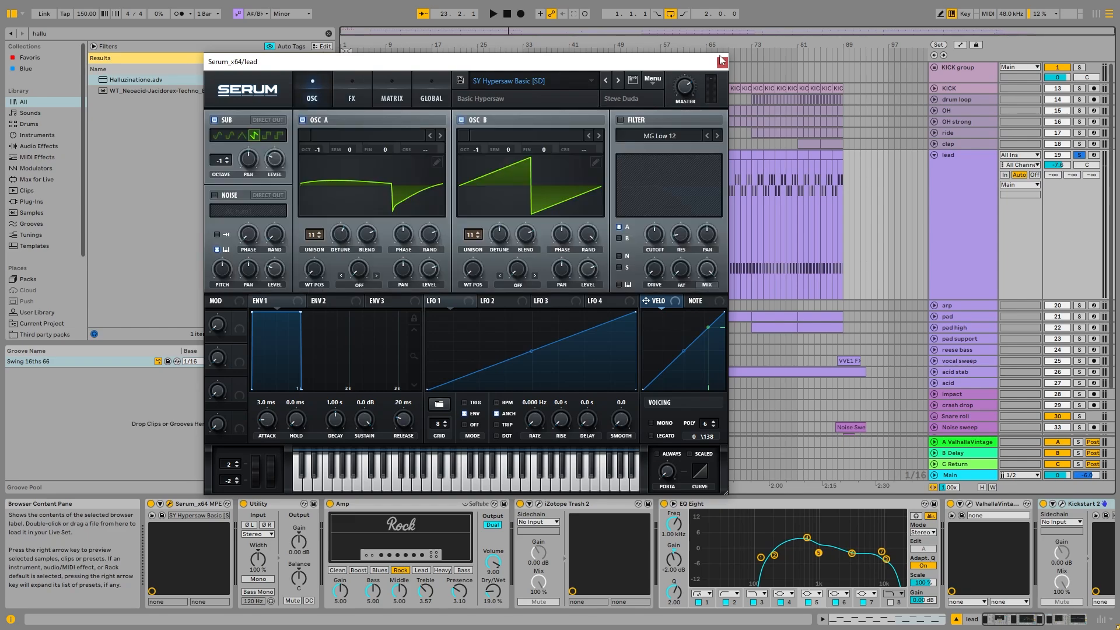
click(391, 505)
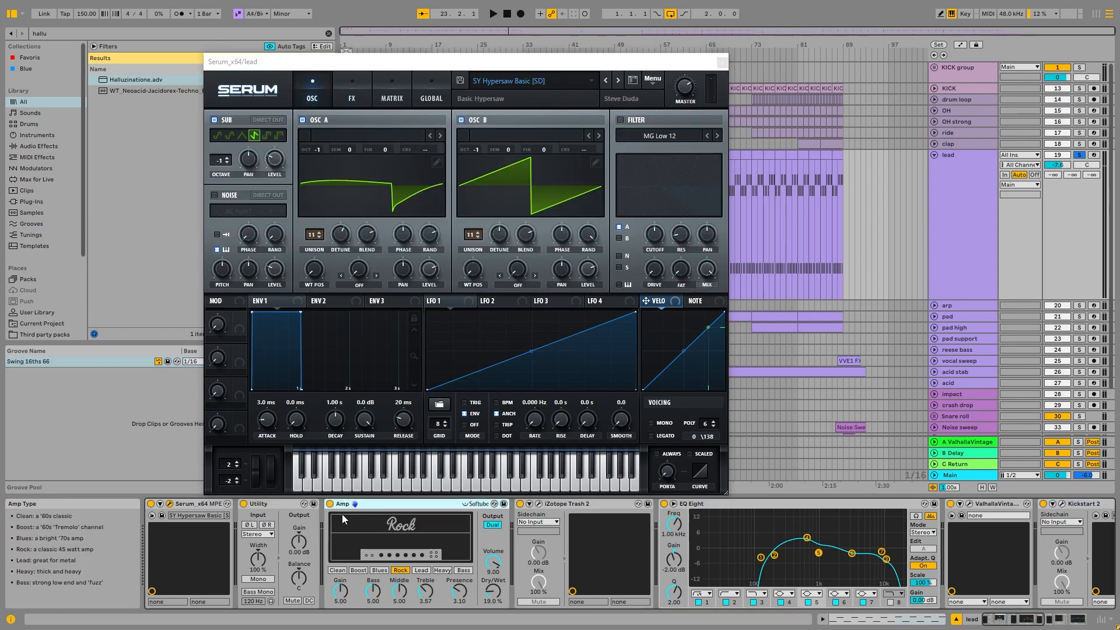
click(722, 61)
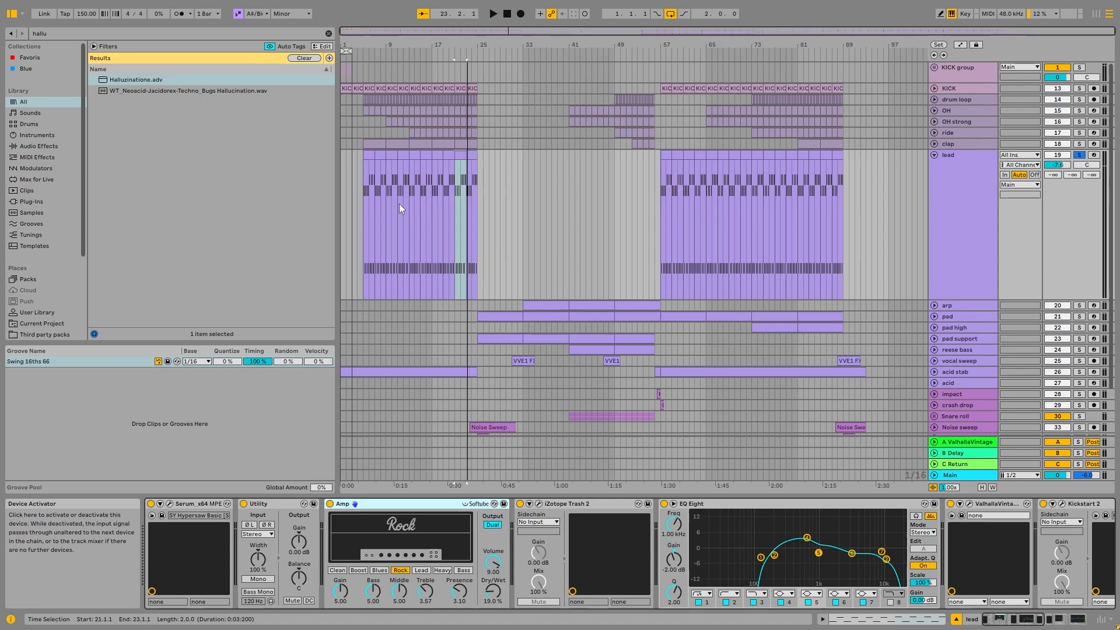
- Audition the soloed lead from bar 57 while comparing the Amp device's Lead and Rock types
click(665, 163)
key(space)
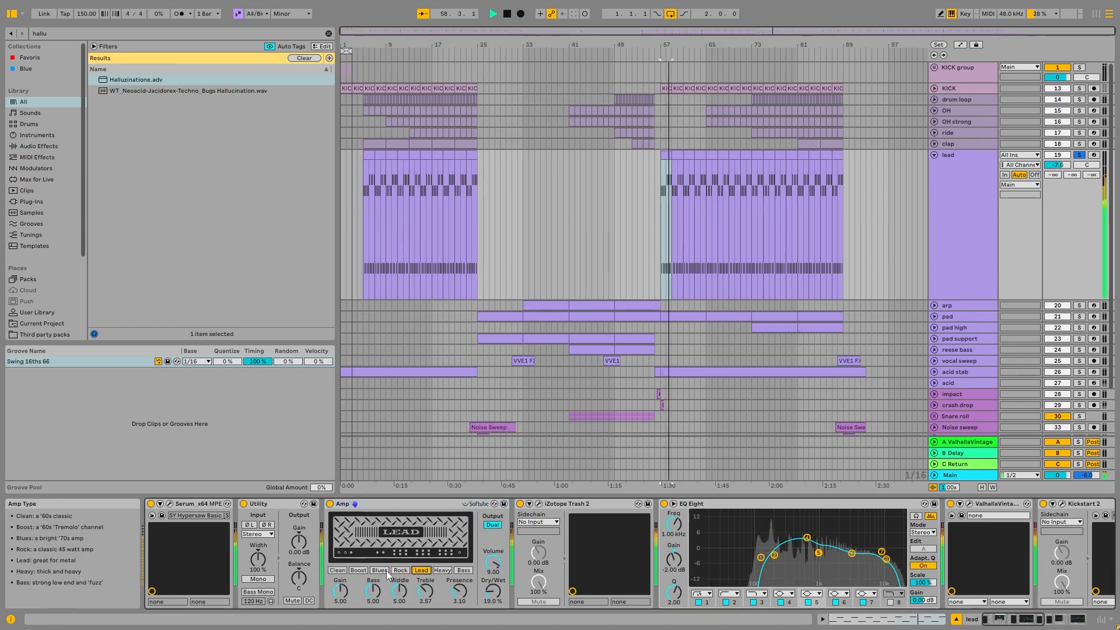
key(space)
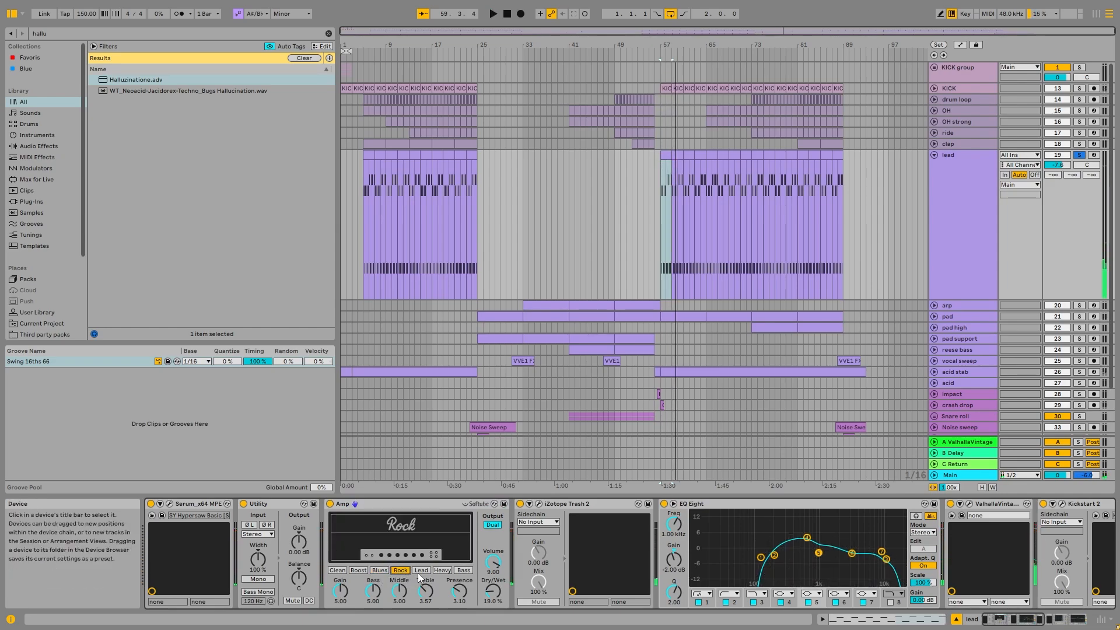
- Examine the lead's iZotope Trash 2 distortion while the lead plays and close the plug-in window
click(537, 501)
drag(373, 57, 418, 63)
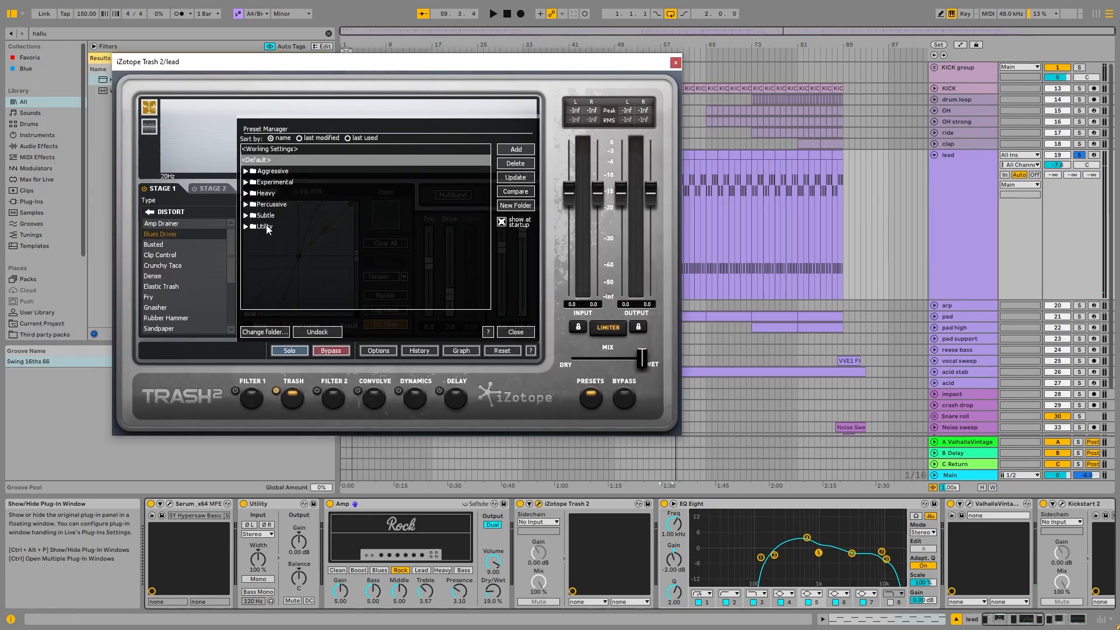
key(space)
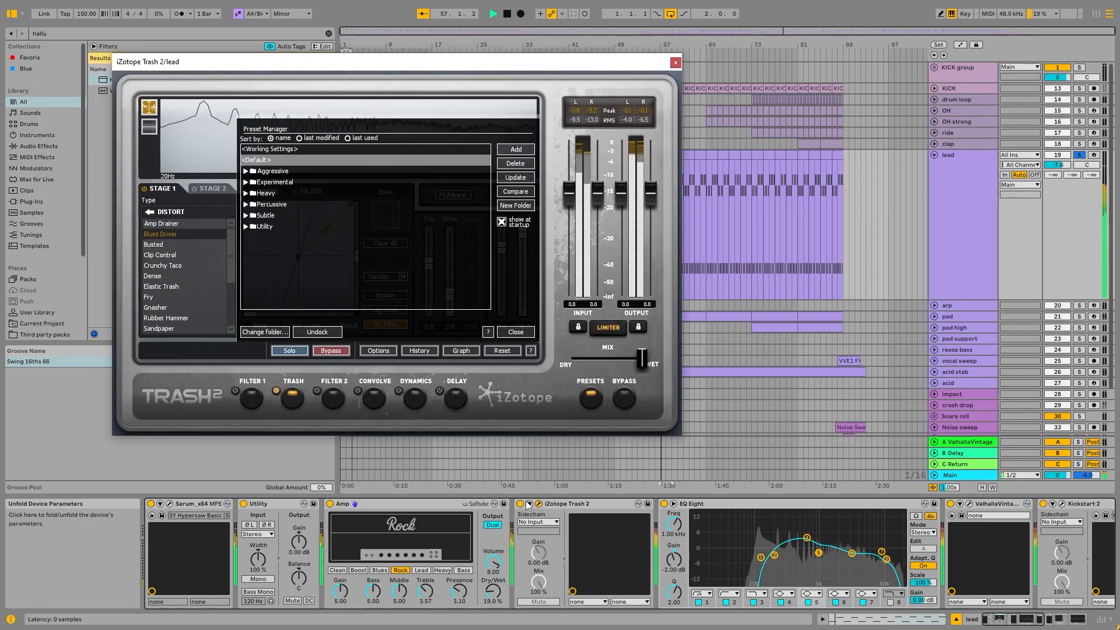
click(675, 63)
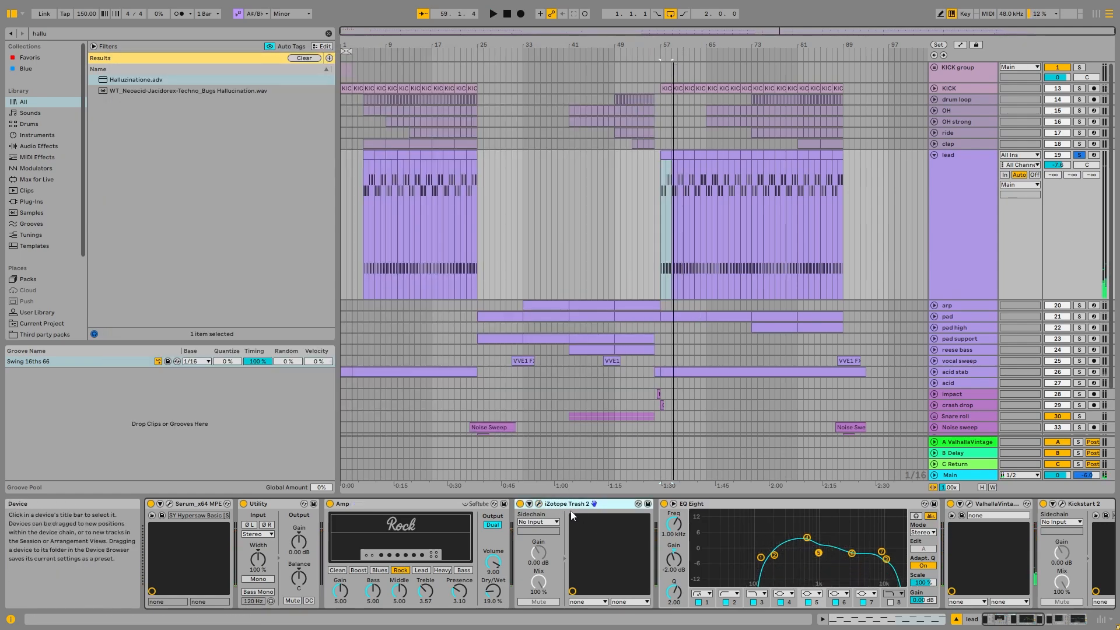
- Audition the lead with filter 3 of its EQ Eight after Trash 2 switched off and back on
scroll(603, 559, down, 5)
click(604, 559)
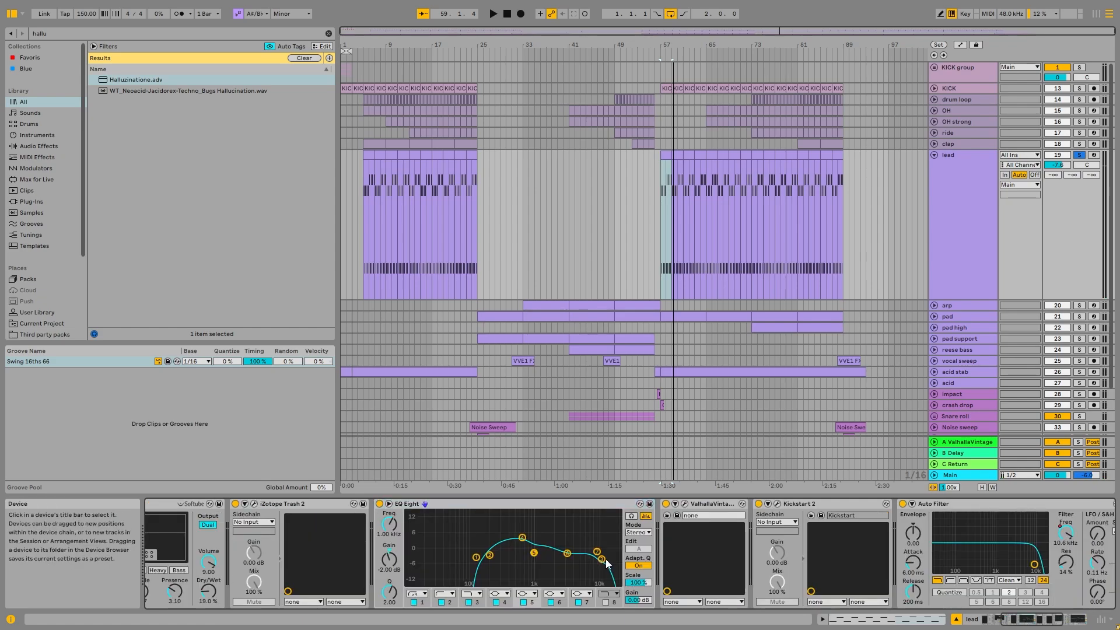
click(468, 604)
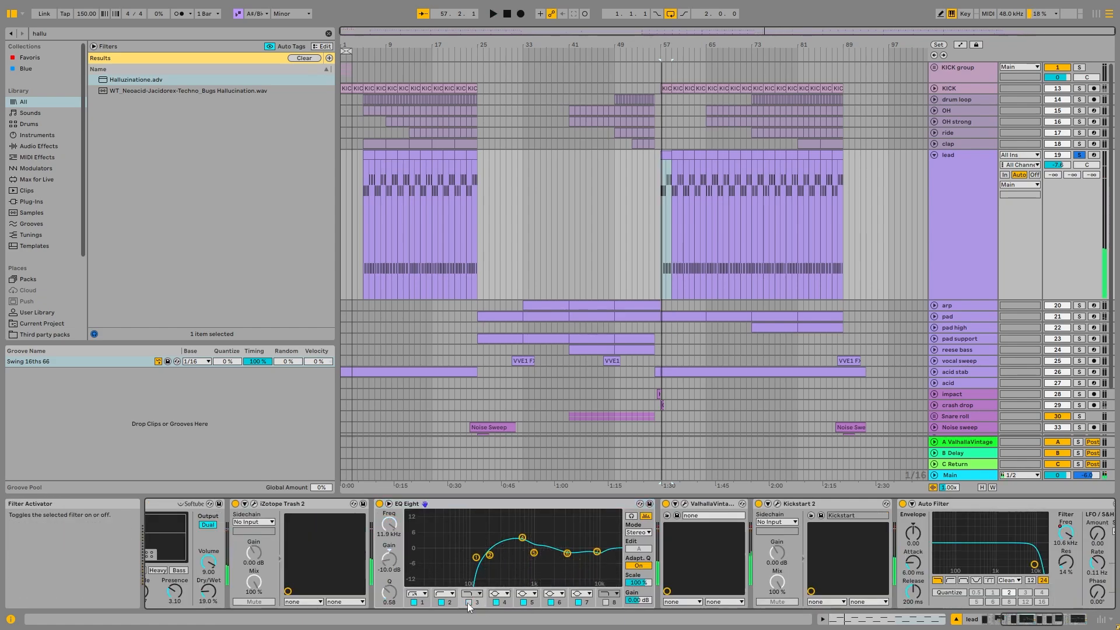
key(space)
click(467, 603)
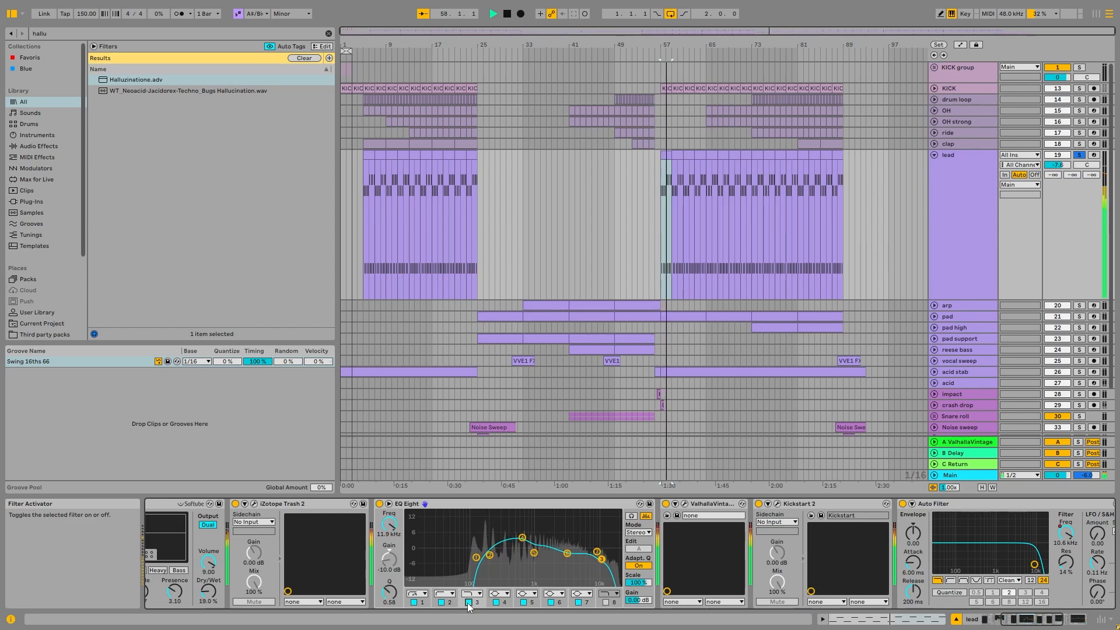
key(space)
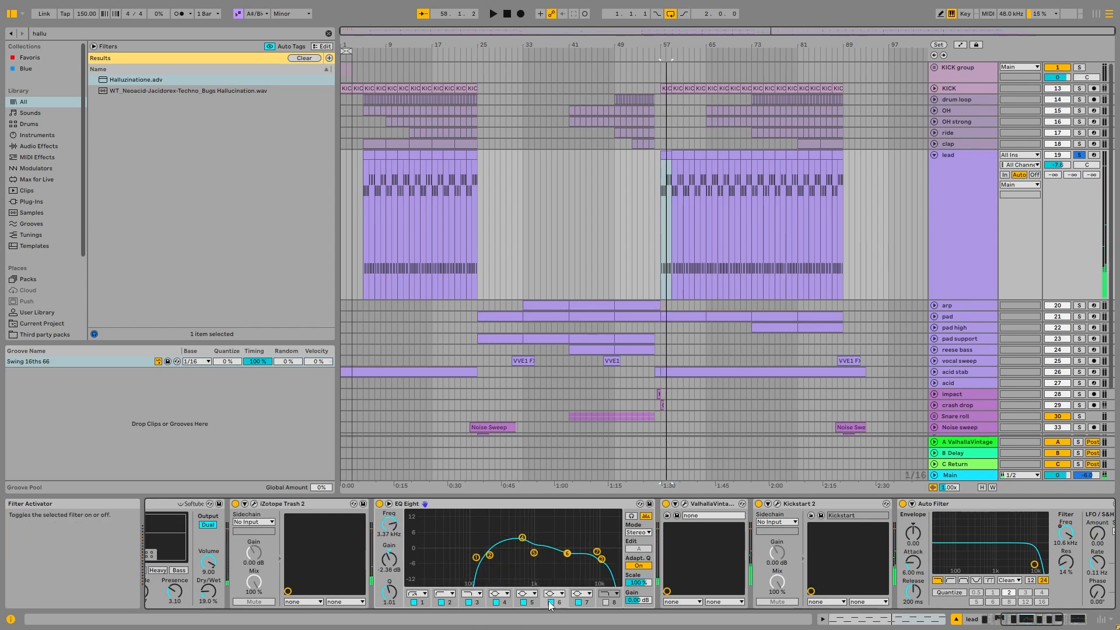
- Audition the lead with filter 6 of the same EQ Eight switched off and back on
click(551, 603)
key(space)
click(551, 603)
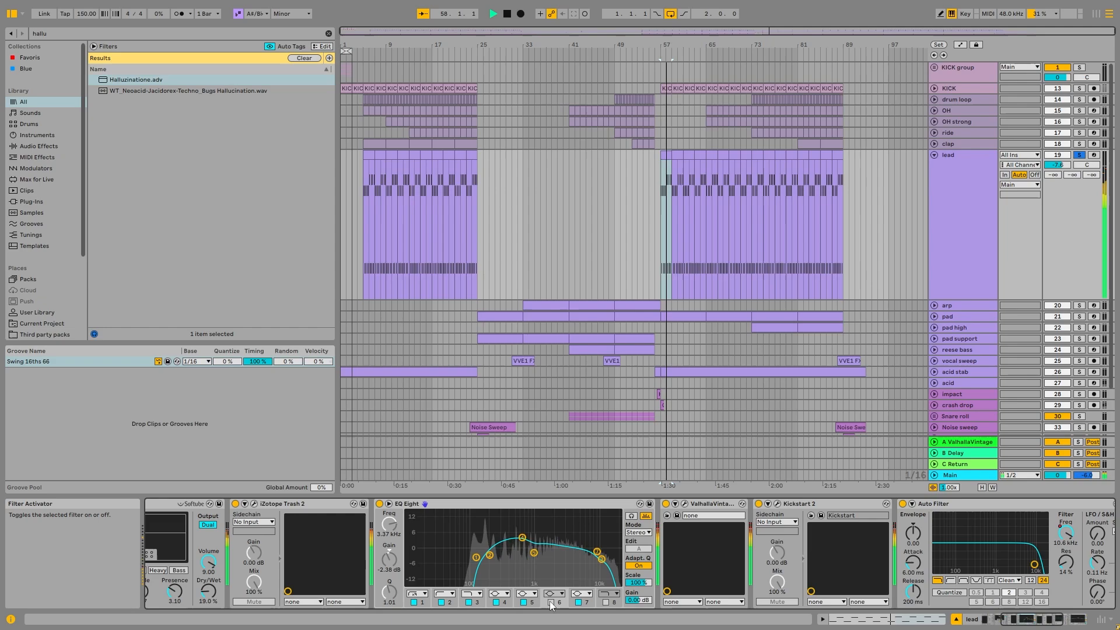
key(space)
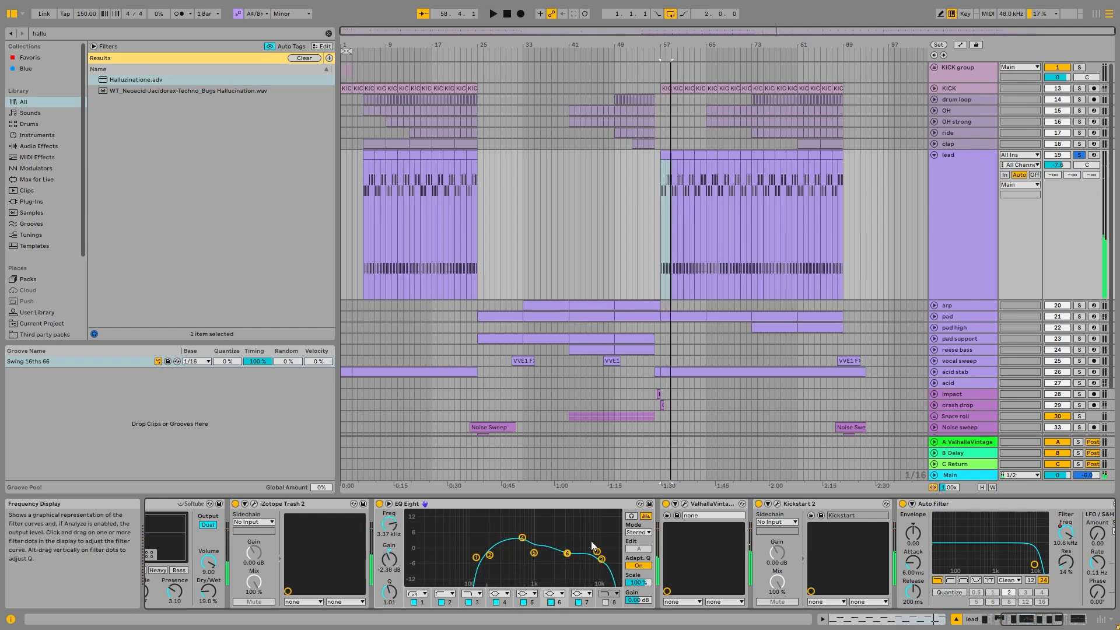
- Examine the lead's ValhallaVintageVerb settings and audition the lead with the reverb bypassed and re-enabled
click(1057, 618)
click(318, 503)
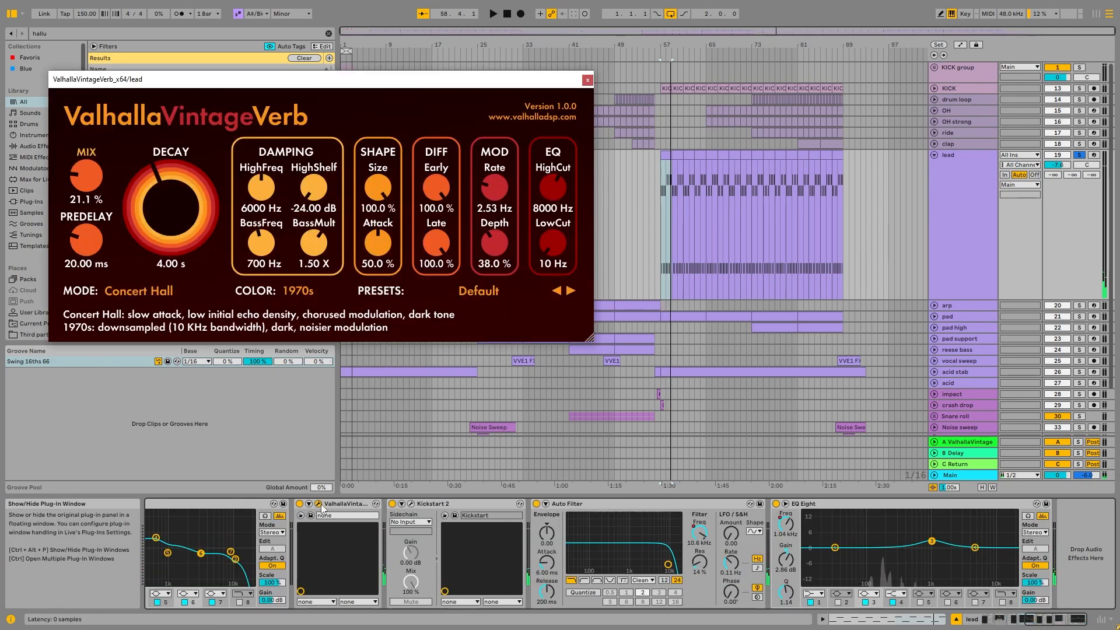
click(584, 78)
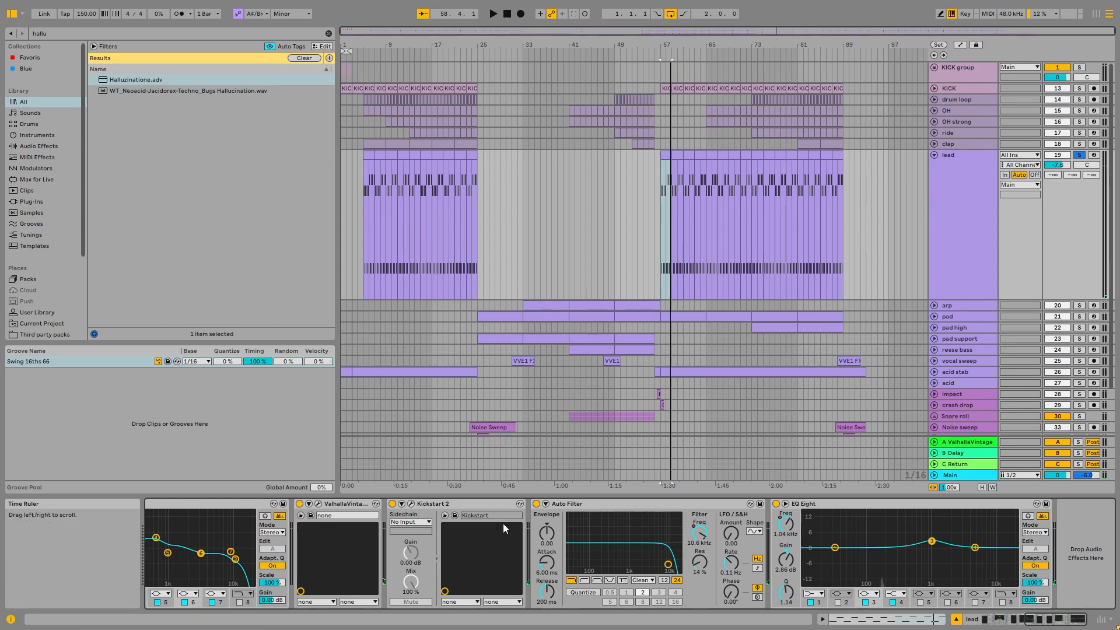
key(space)
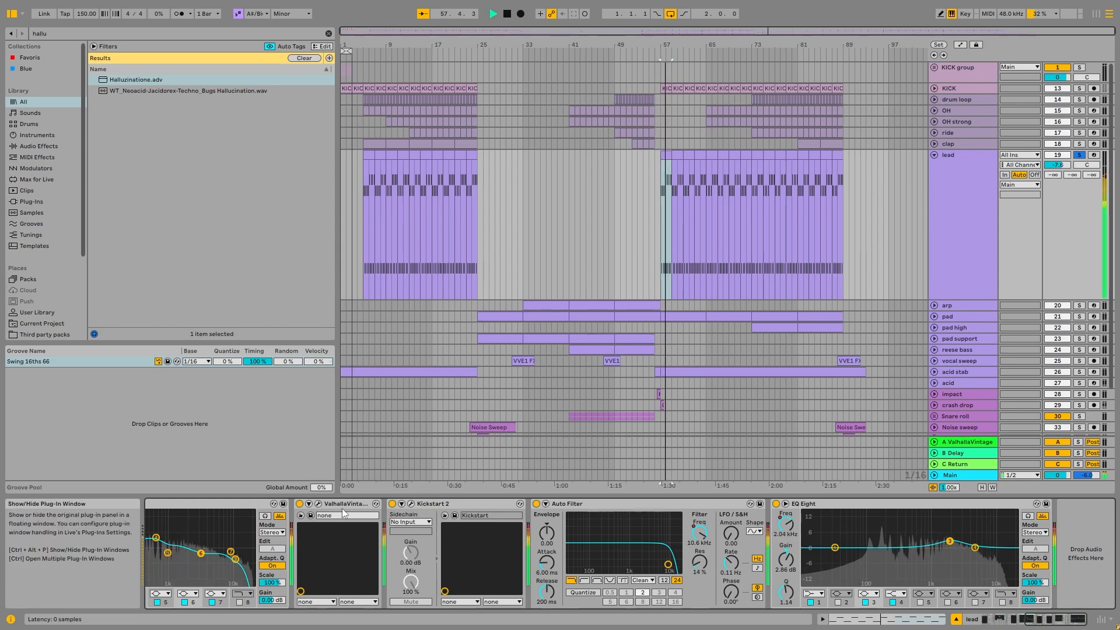
click(300, 504)
click(299, 503)
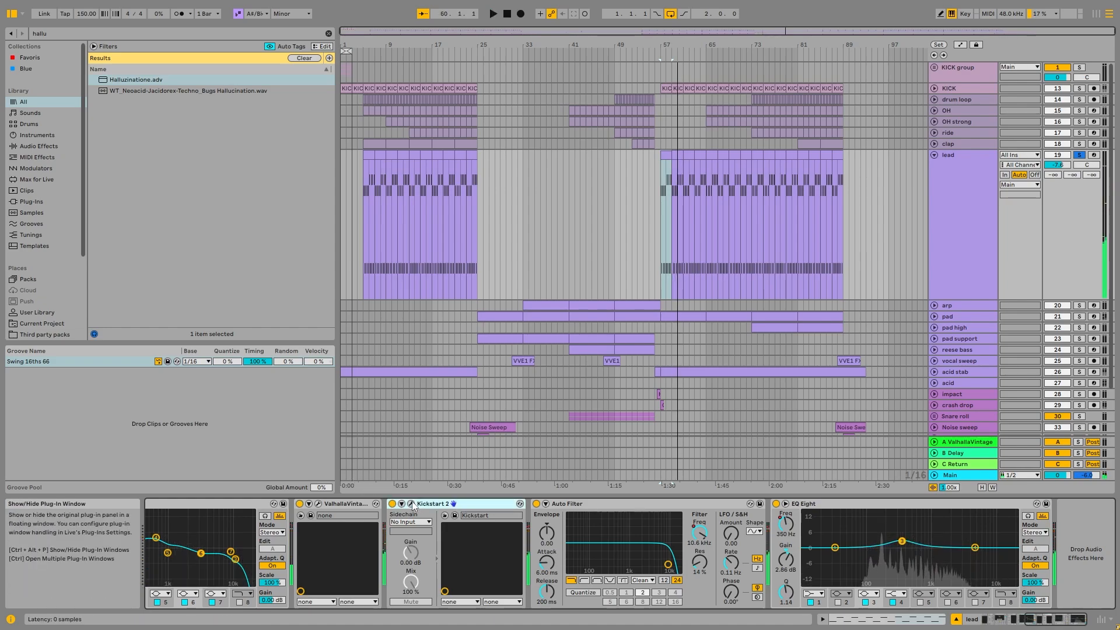
- Show the lead's Auto Filter frequency automation and examine the last EQ Eight's filter 3 frequency automation from bar 57 onward
right_click(699, 532)
click(731, 440)
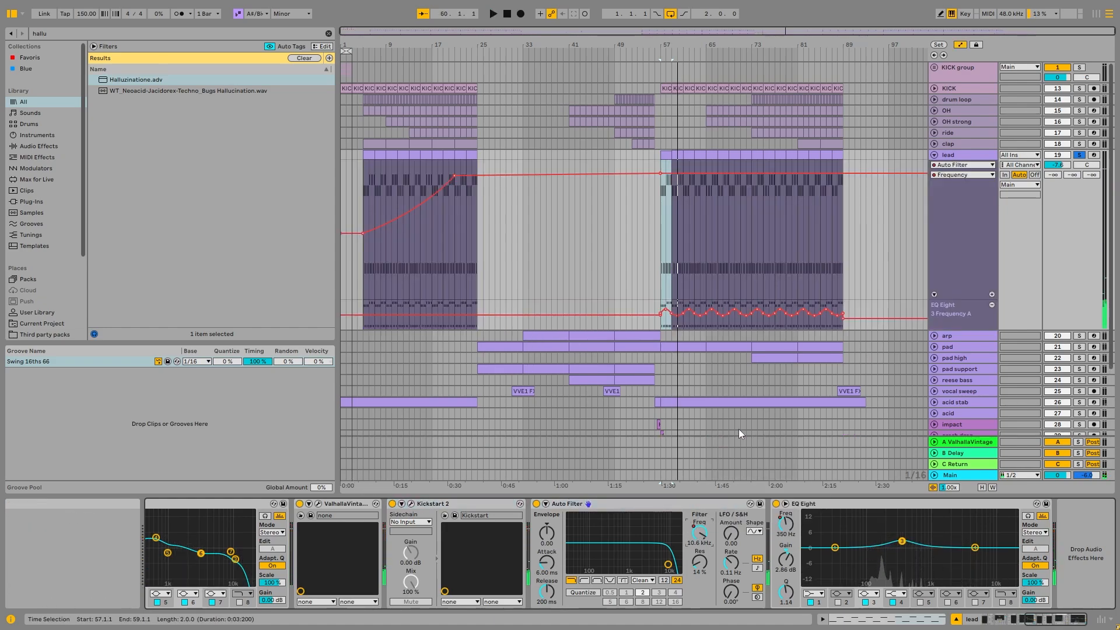
right_click(787, 528)
click(844, 427)
scroll(685, 274, up, 4)
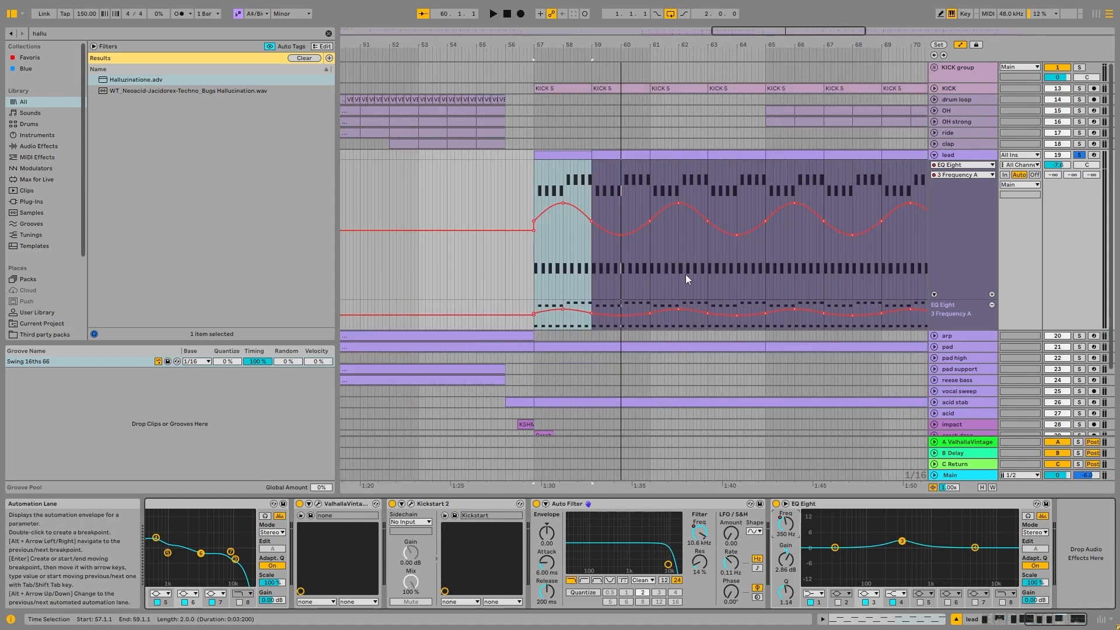
scroll(638, 274, down, 4)
scroll(759, 262, up, 5)
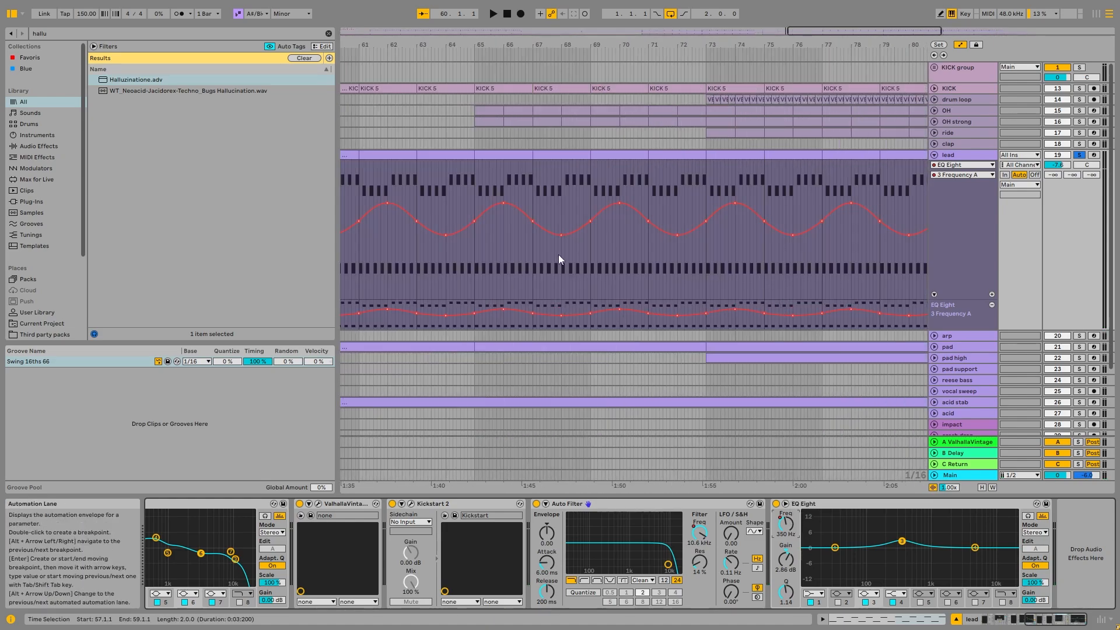
scroll(560, 257, down, 2)
- Play the lead while watching its automated last EQ Eight in the expanded frequency display, and collapse the display
key(space)
click(785, 503)
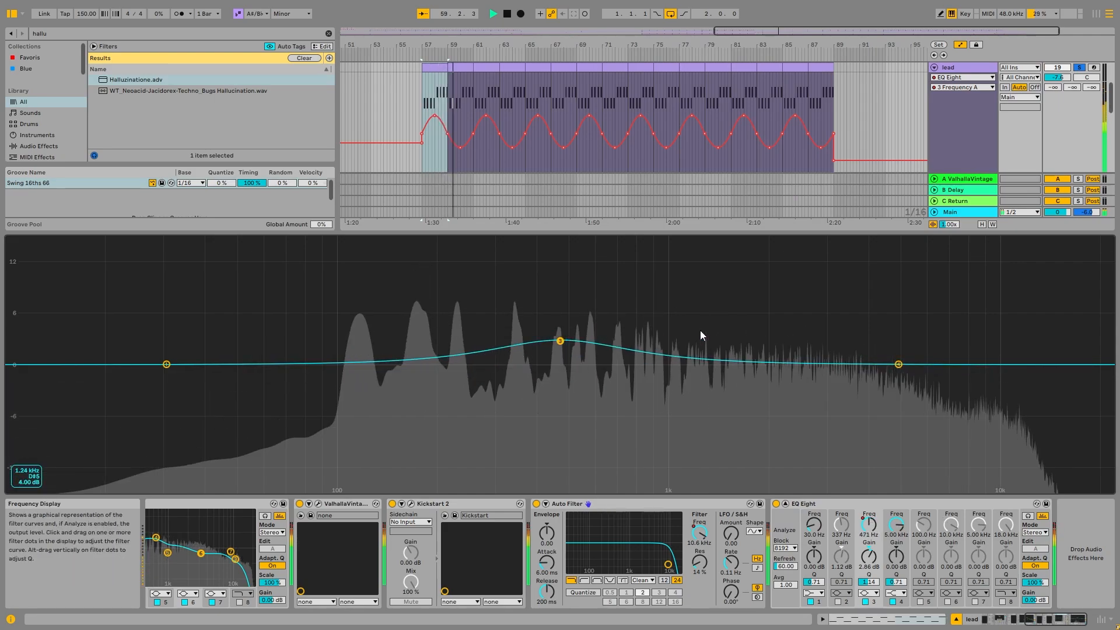
click(785, 504)
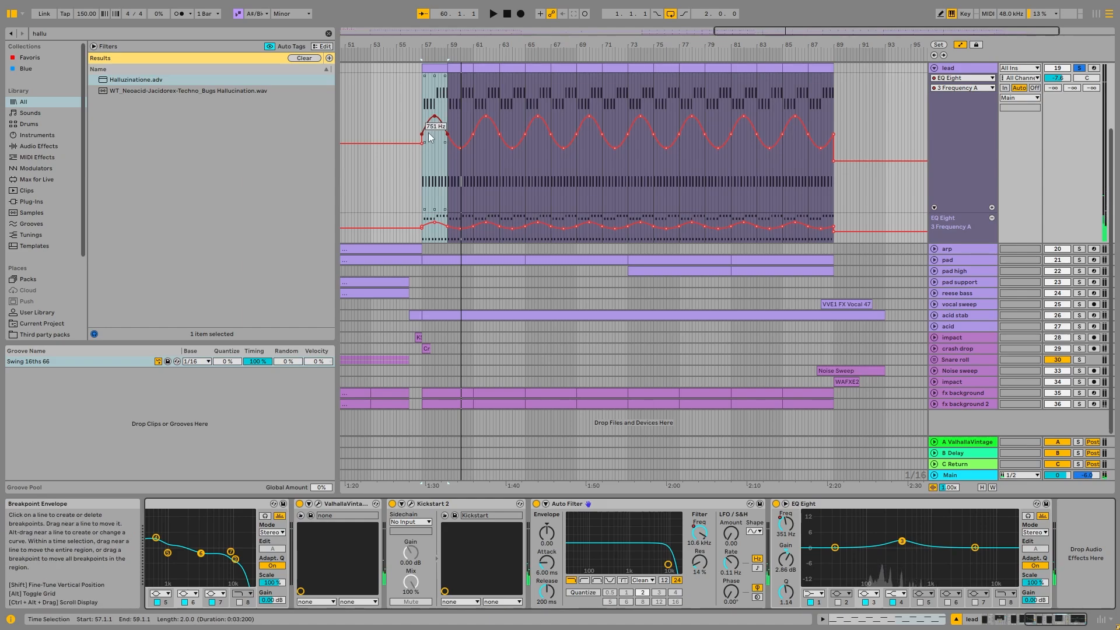
- Try inserting a falling ramp shape into the EQ Eight 3 Frequency automation over bars 57 to 59, and undo it
drag(424, 105, 612, 110)
scroll(414, 110, up, 4)
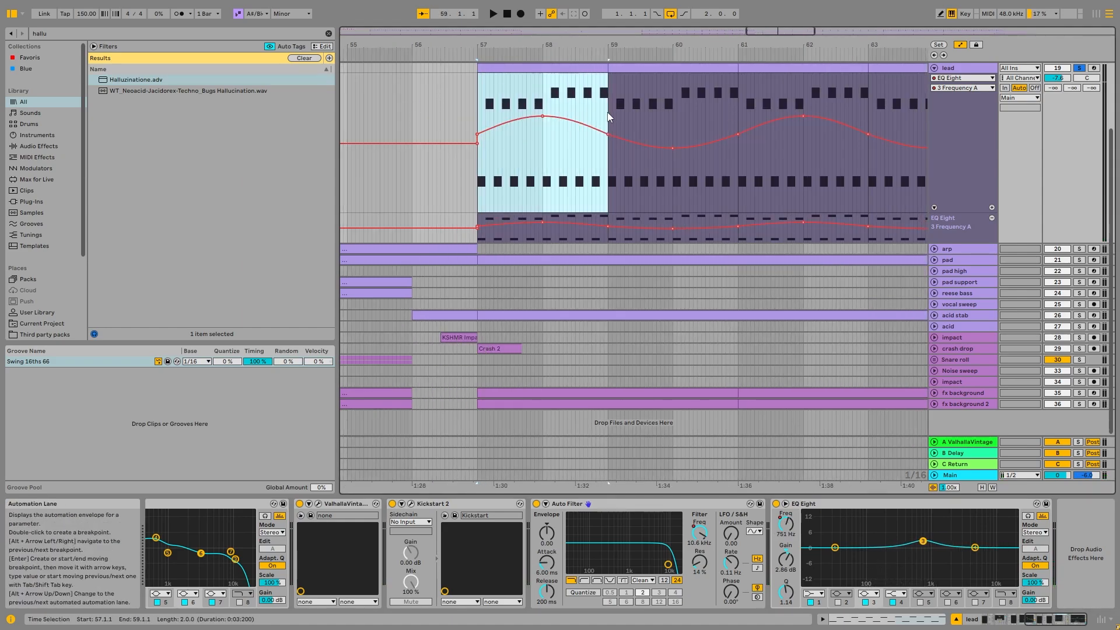
right_click(595, 109)
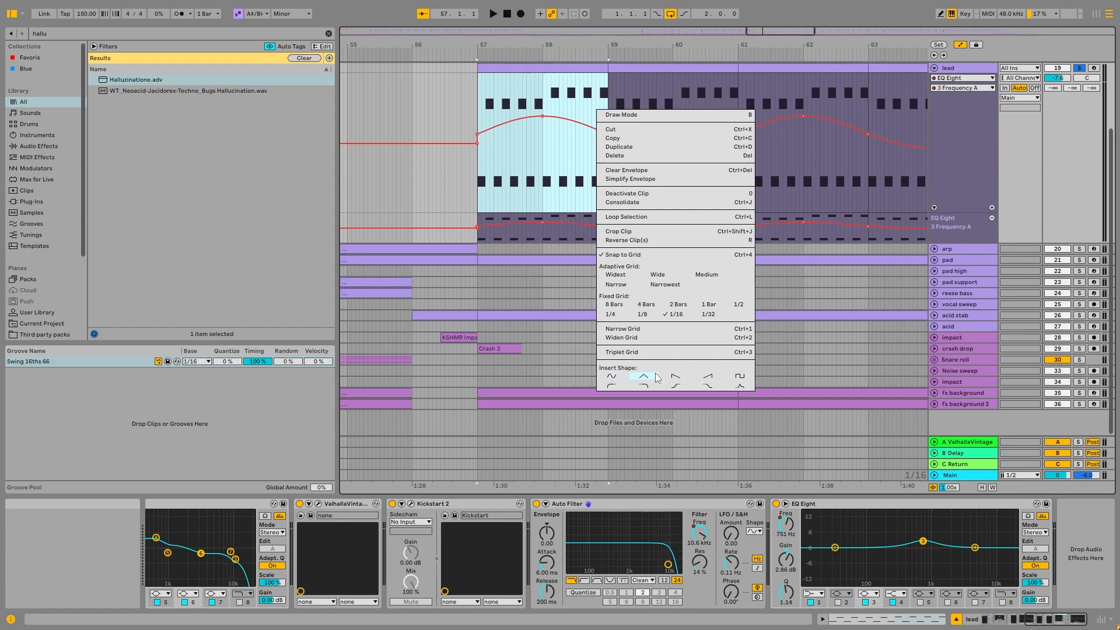
click(675, 378)
key(ctrl+z)
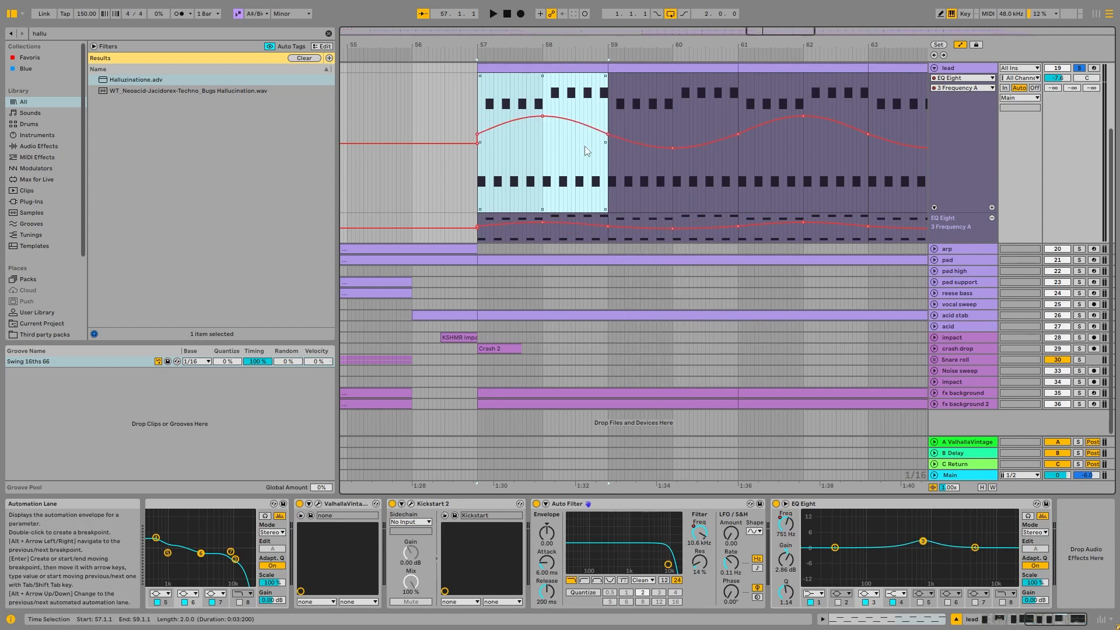
- Review the insertable automation shapes for the lead around bar 57 and fold the lead track
click(972, 67)
scroll(681, 132, down, 6)
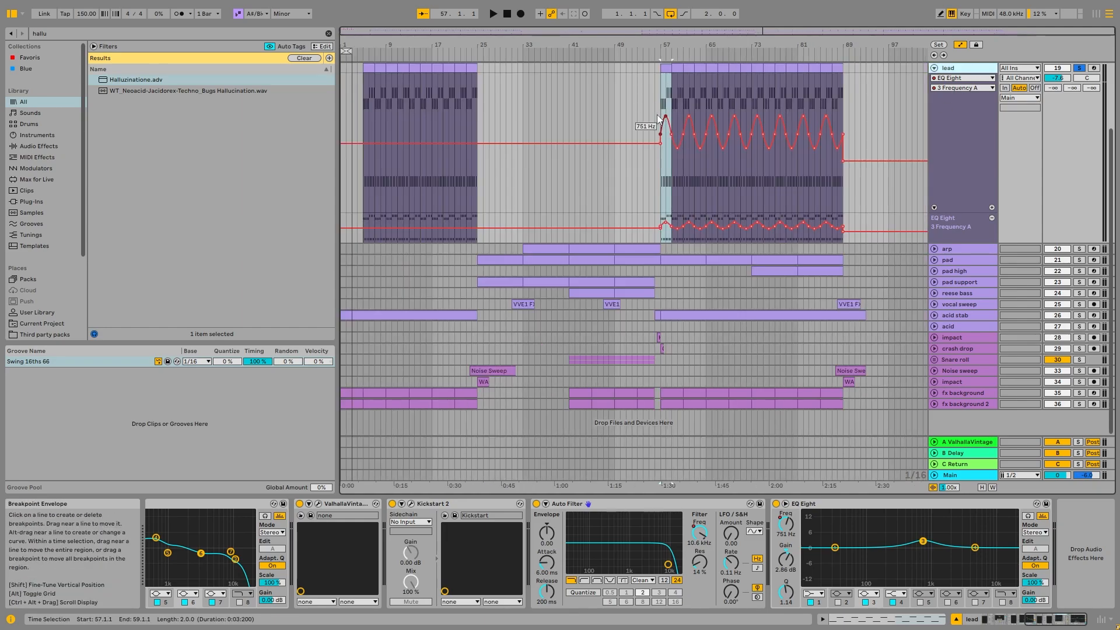
scroll(682, 158, up, 6)
right_click(488, 102)
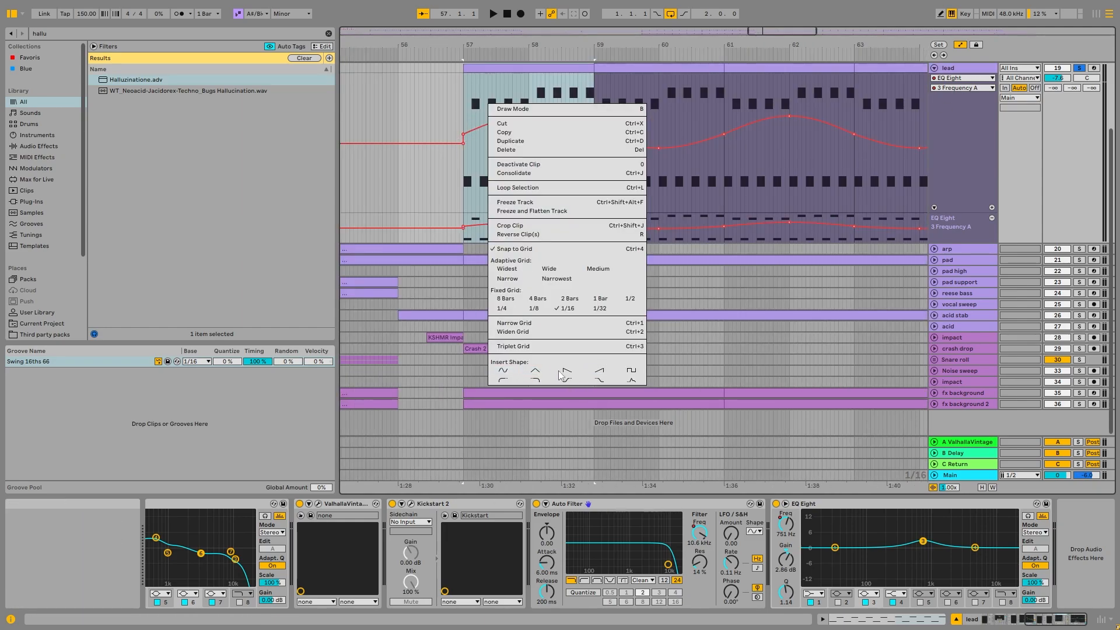
click(959, 72)
click(935, 68)
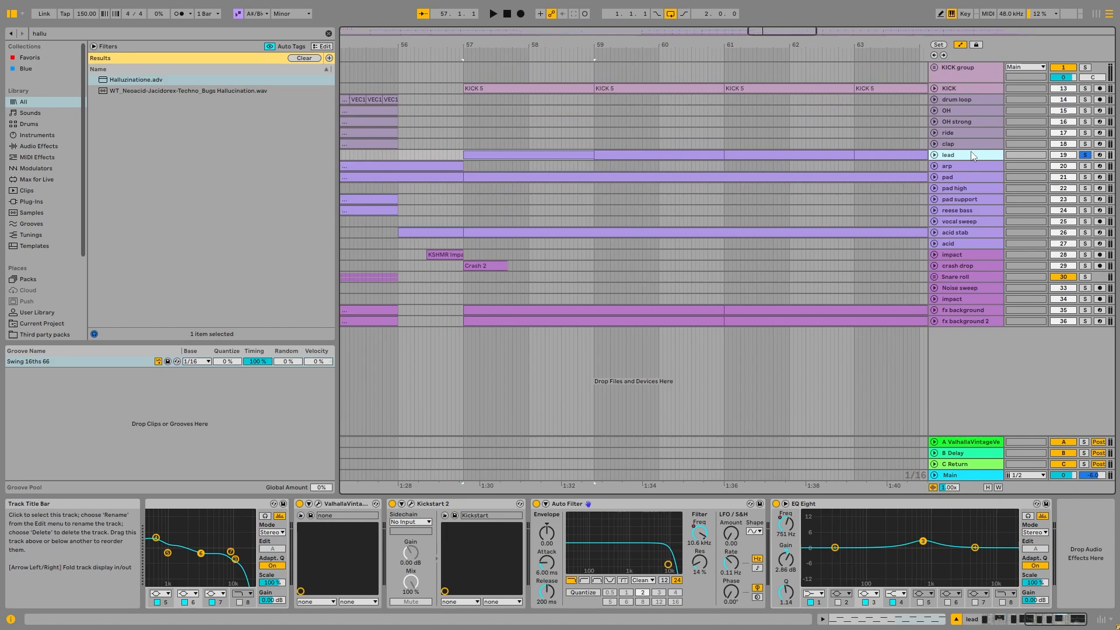
- Examine the lead's Serum patch at the start of its device chain and close the plug-in window
scroll(268, 544, left, 5)
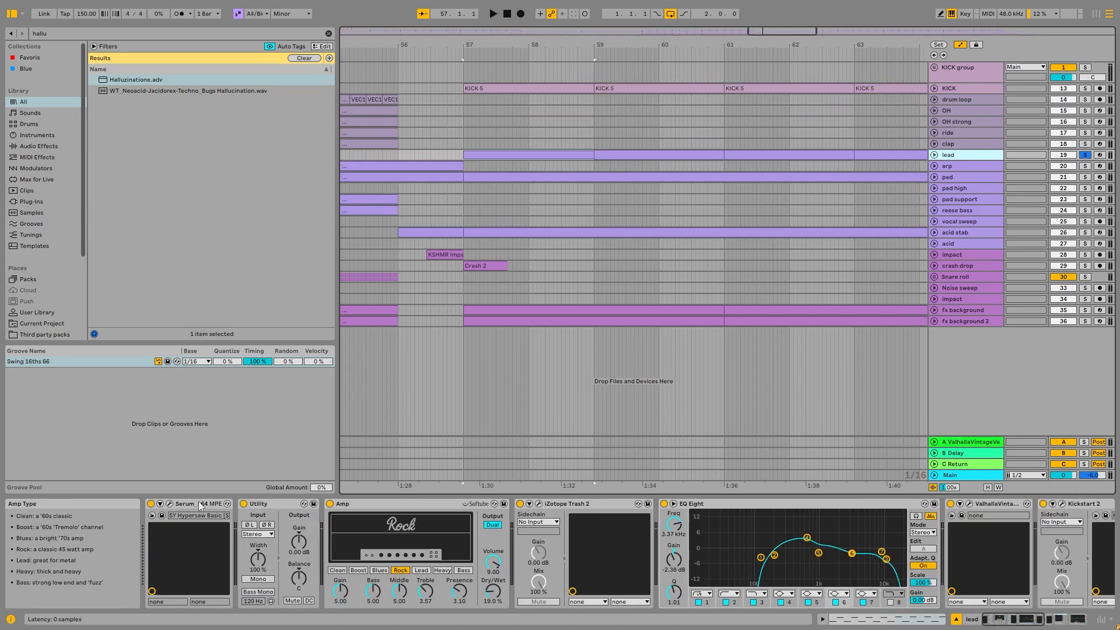
click(170, 504)
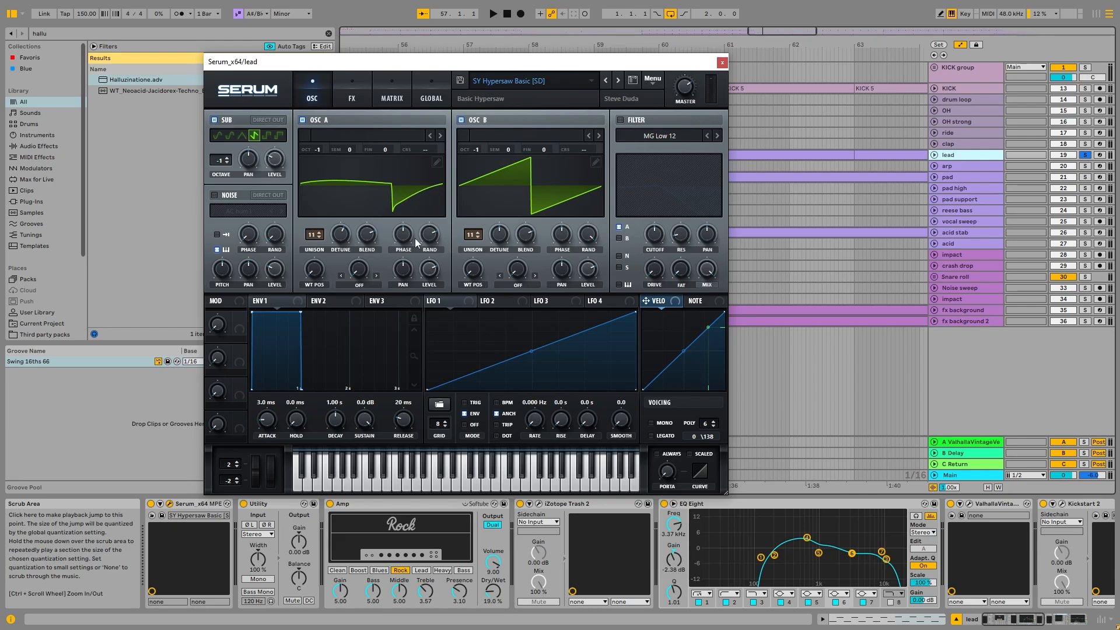
click(725, 63)
- Look through the arp and pad device chains and unfold the pad and lead tracks
scroll(506, 161, down, 5)
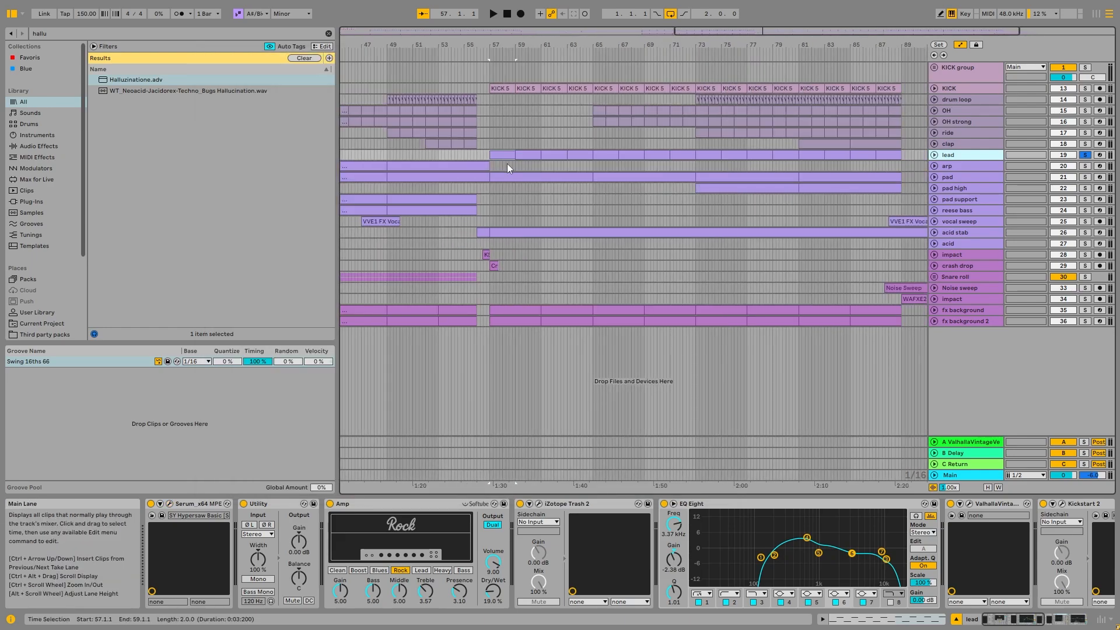
scroll(508, 162, down, 3)
click(966, 167)
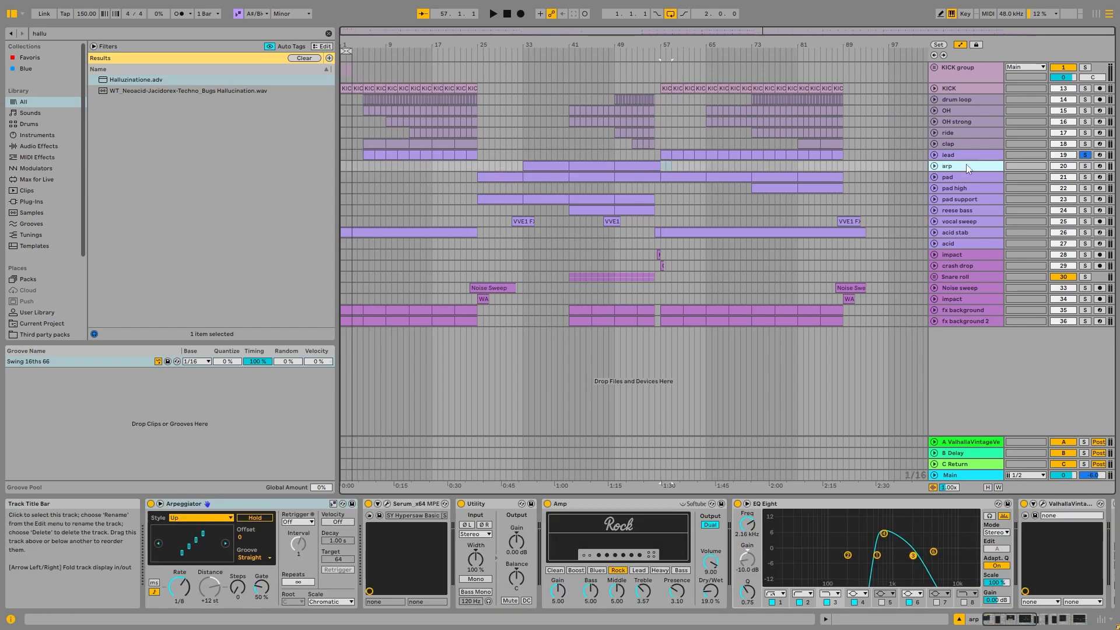
click(946, 178)
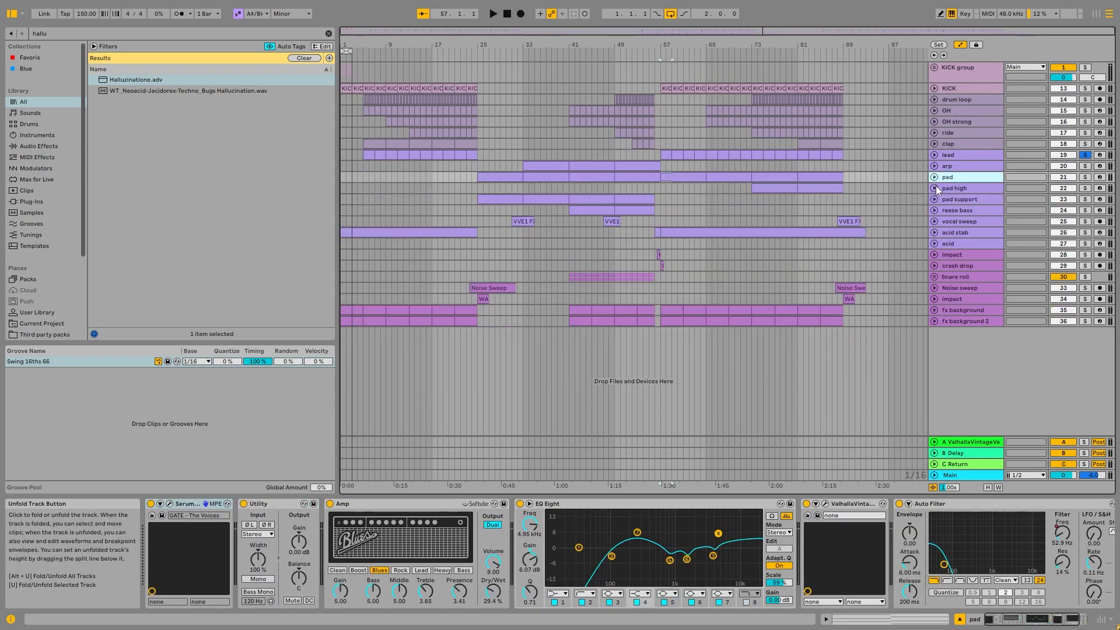
click(934, 177)
click(934, 155)
- Check the lead's automation device list and examine the notes of its first MIDI clip at bar 5
click(963, 165)
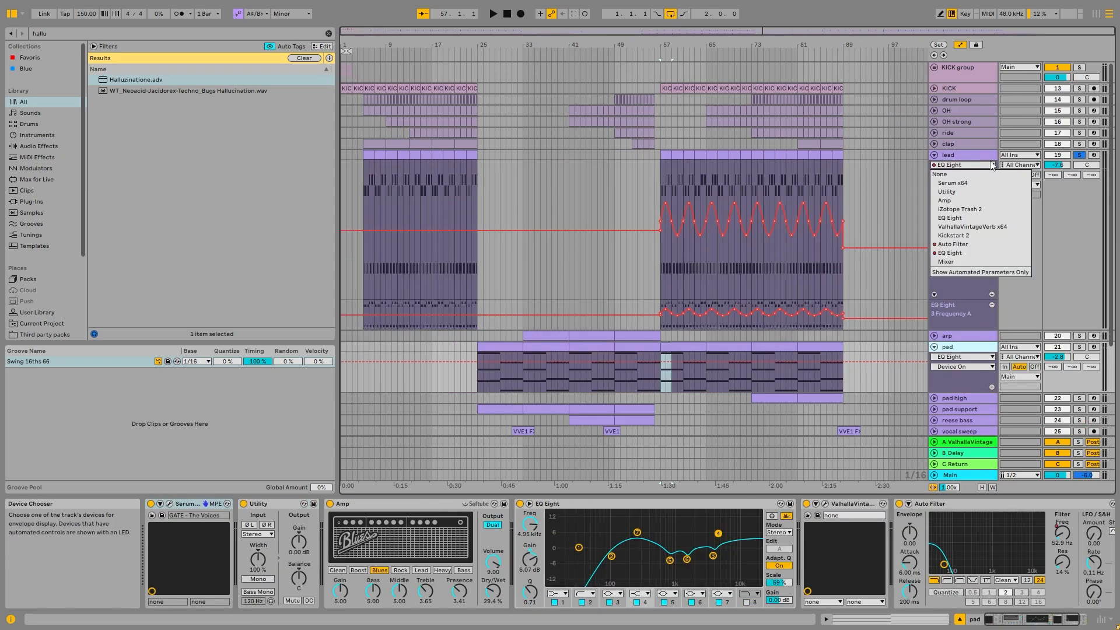
click(967, 155)
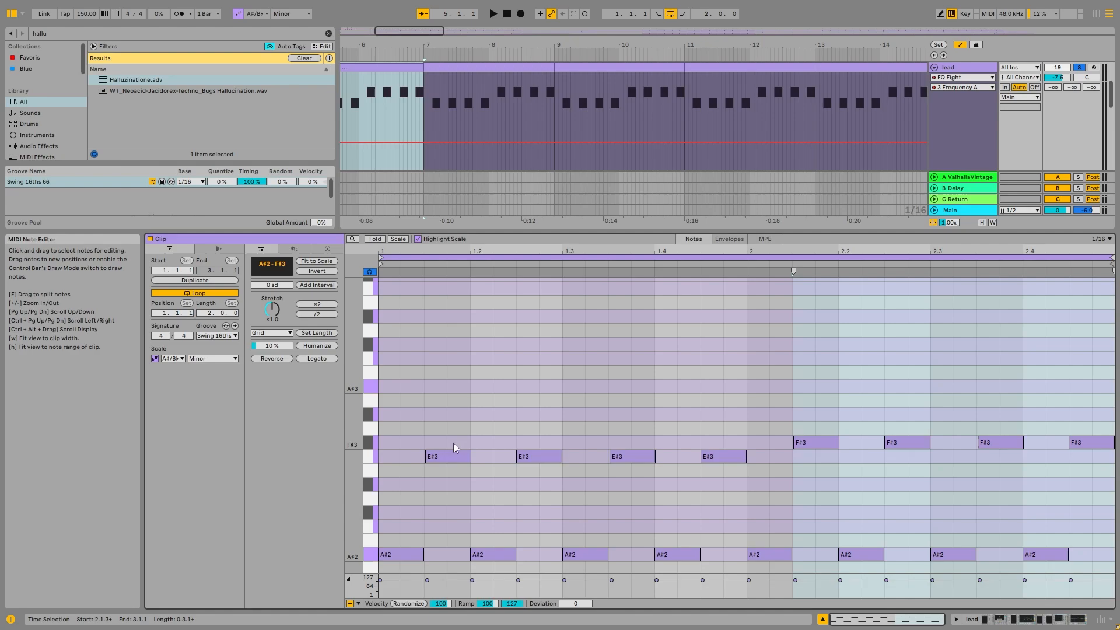
scroll(453, 443, down, 2)
click(370, 532)
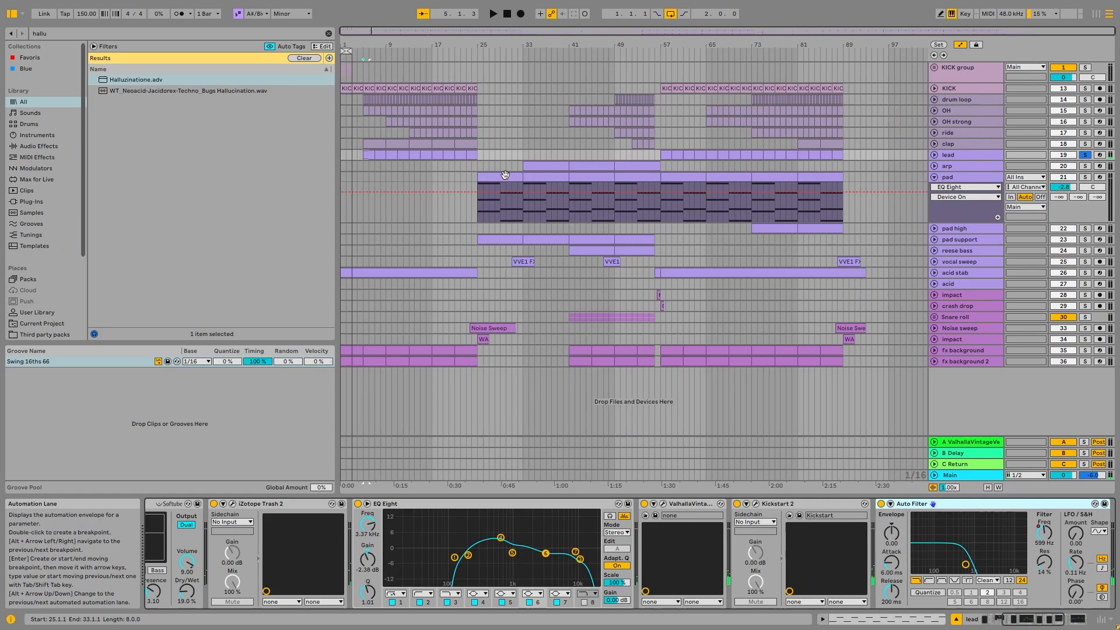
- Solo the pad track in place of the lead
click(1063, 183)
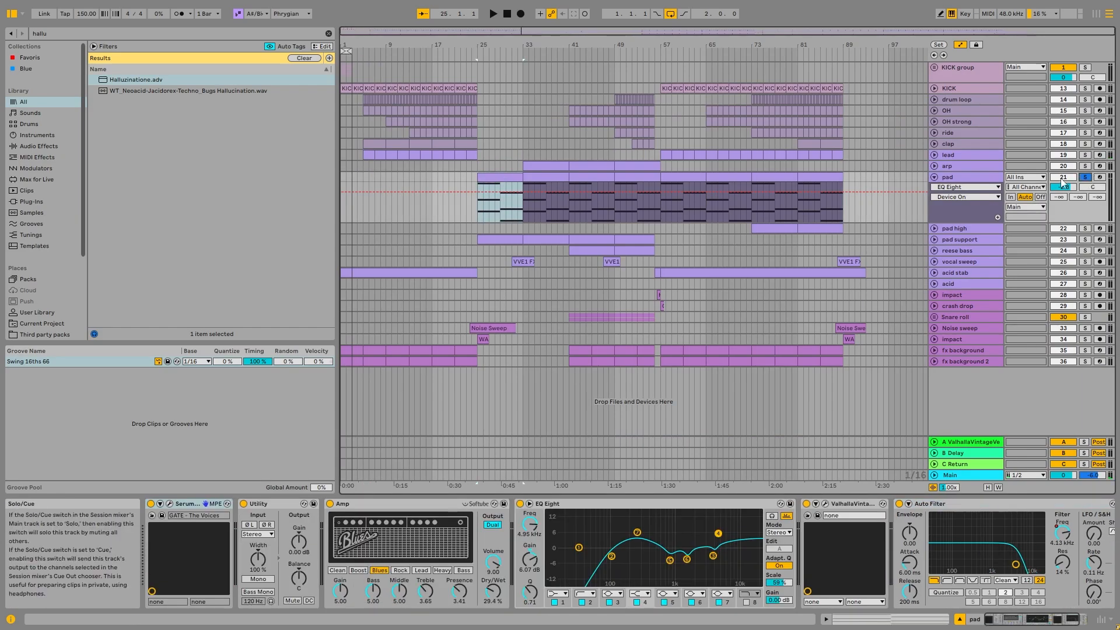
- Examine the chord notes of the pad's first MIDI clip at bar 25 and play it back
double_click(504, 176)
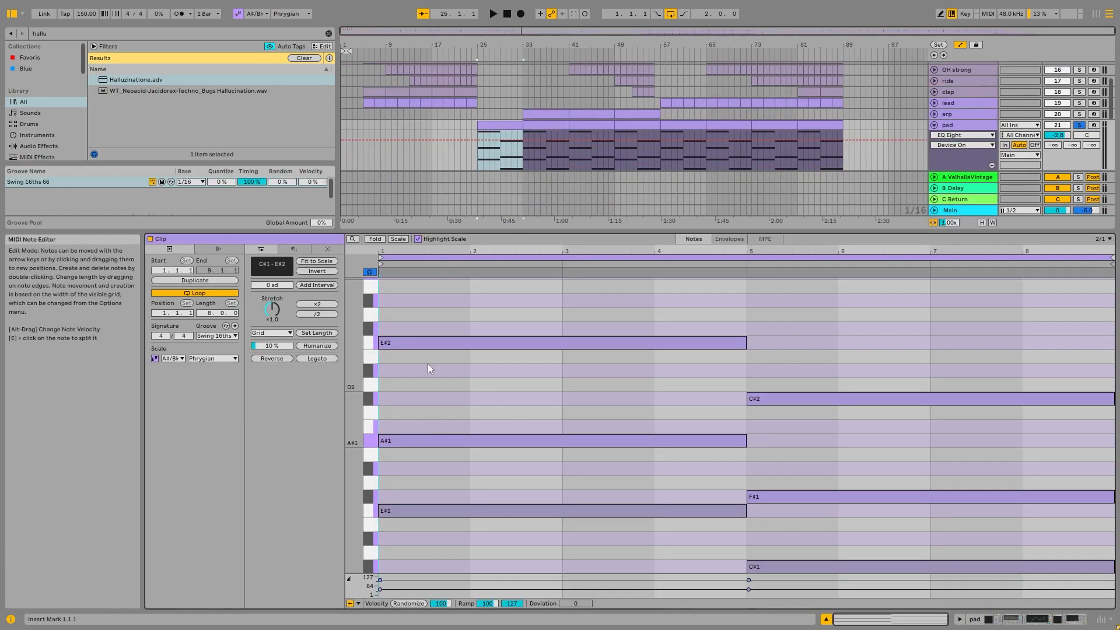
scroll(418, 341, up, 2)
scroll(481, 387, down, 3)
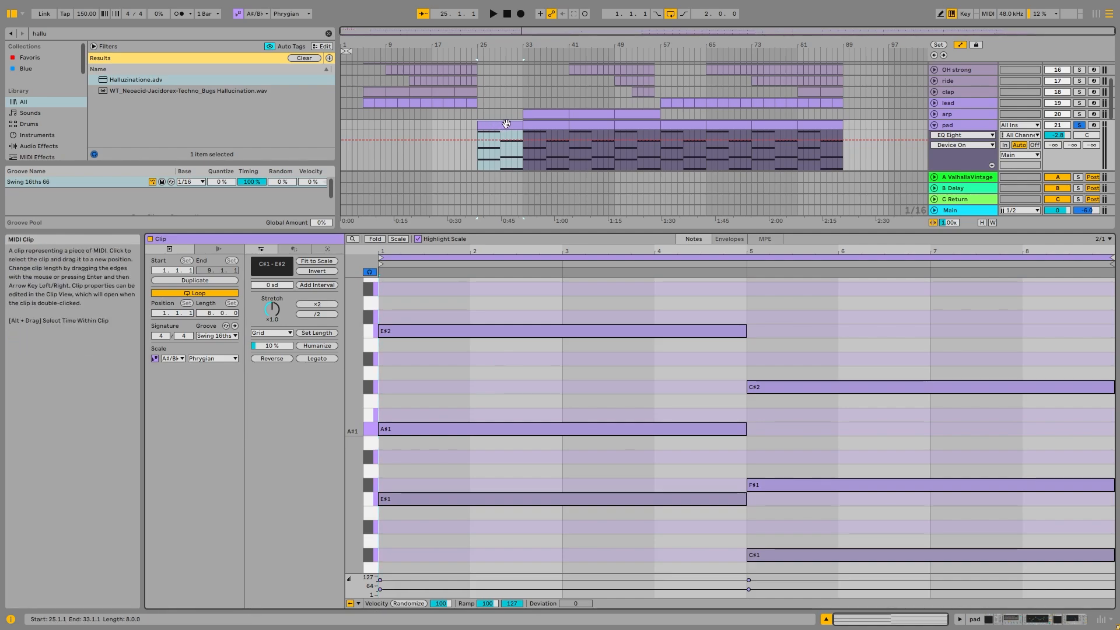
key(space)
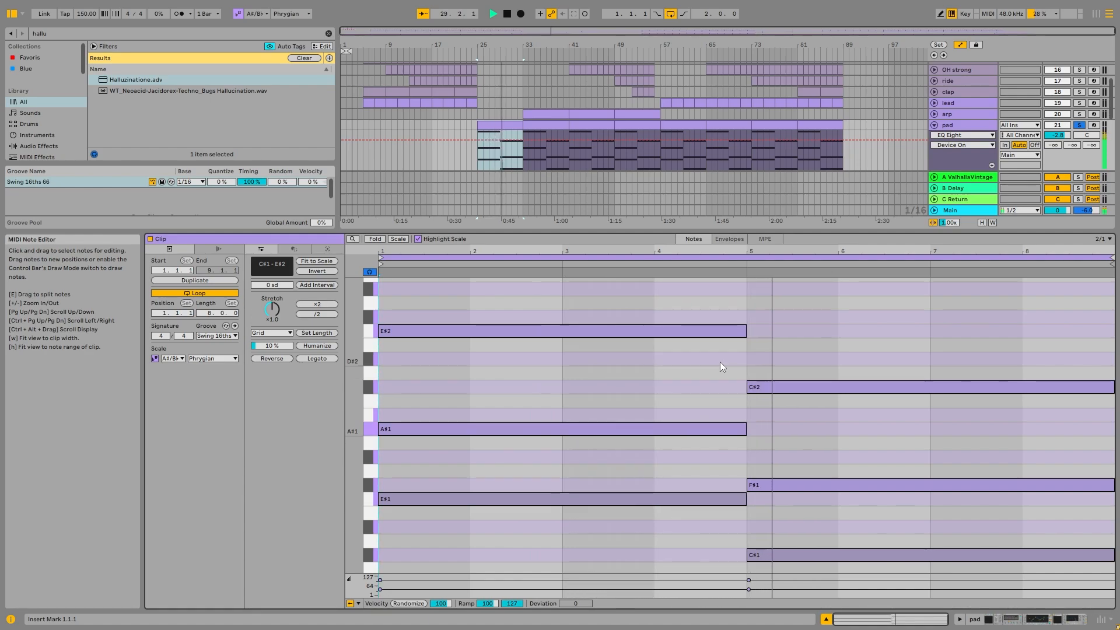
scroll(718, 363, down, 1)
scroll(716, 364, down, 3)
scroll(729, 346, up, 4)
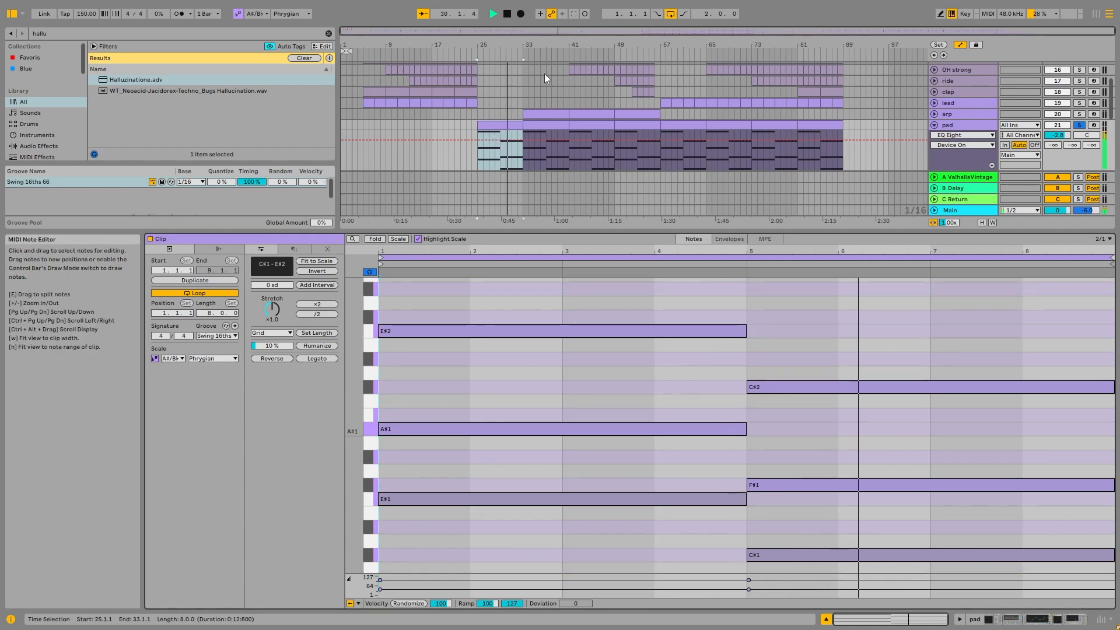
key(space)
- Examine the oscillator and effects pages of the pad's Serum patch and close the plug-in window
double_click(988, 155)
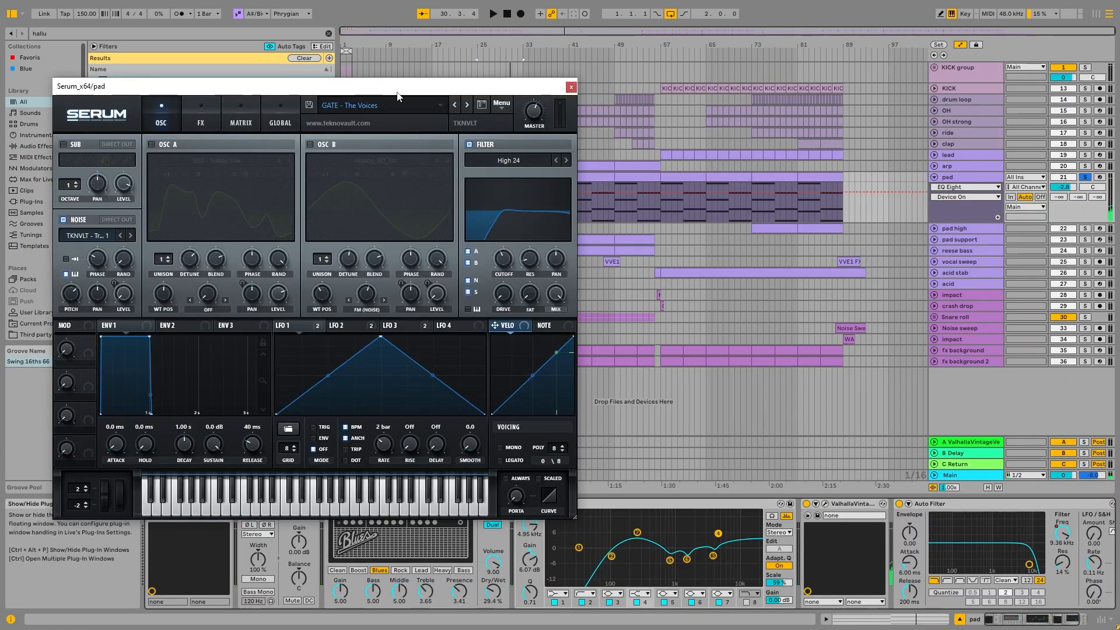
drag(397, 96, 638, 60)
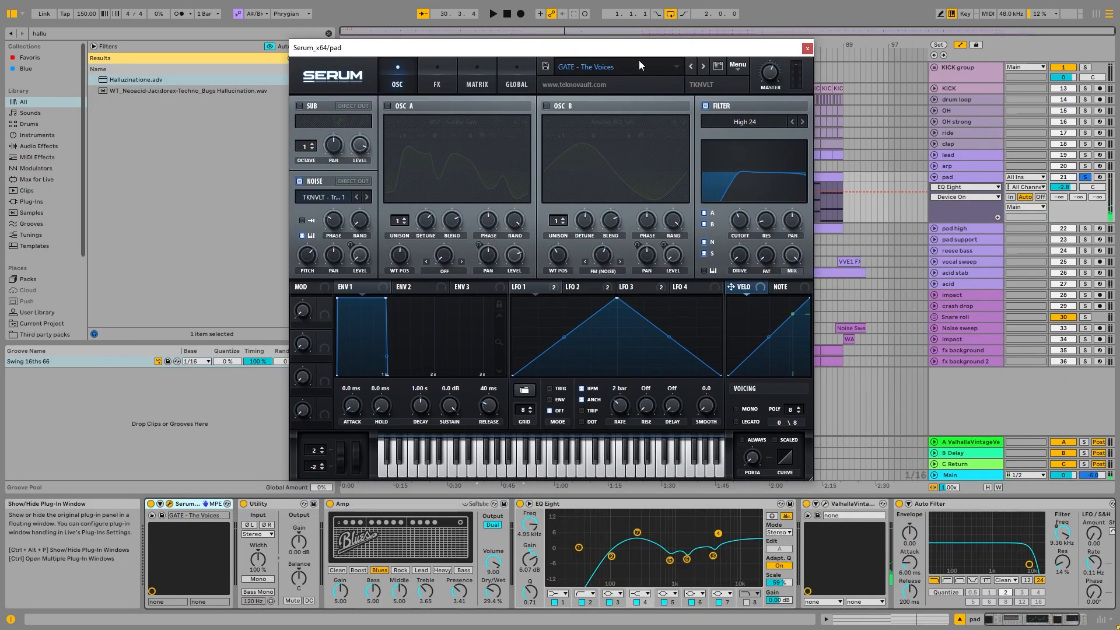
click(334, 200)
click(512, 54)
drag(512, 52, 481, 51)
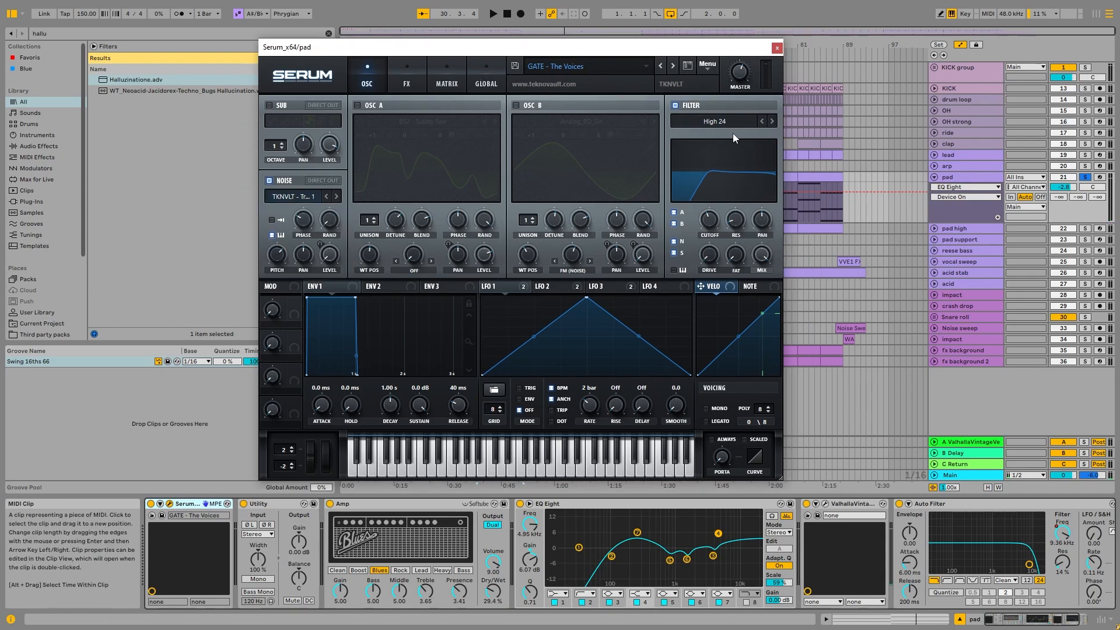
click(407, 76)
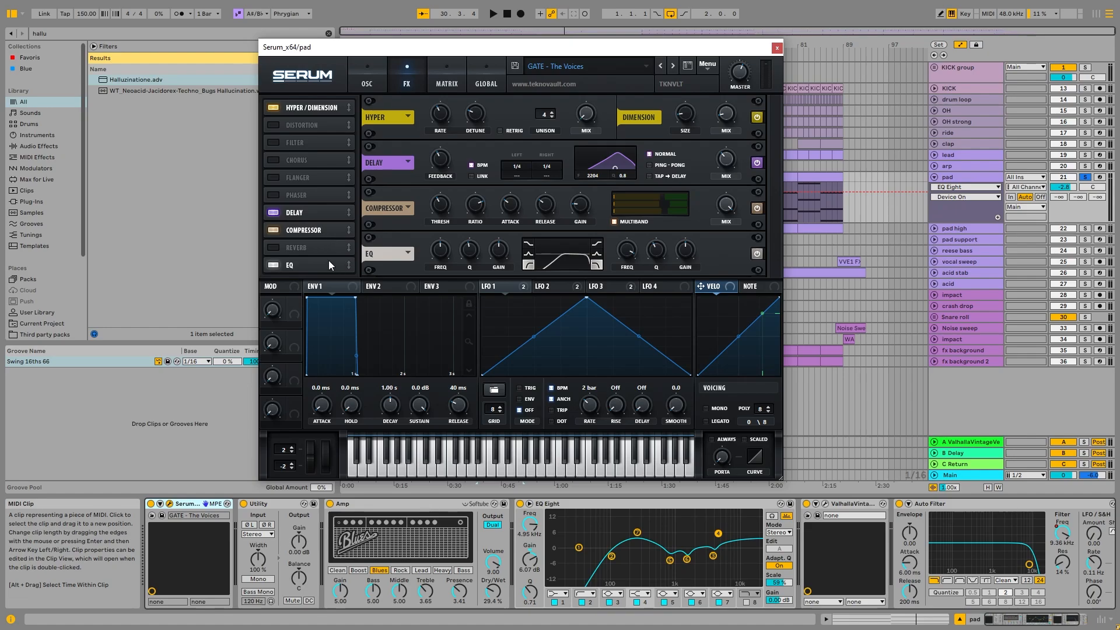
click(357, 77)
click(777, 48)
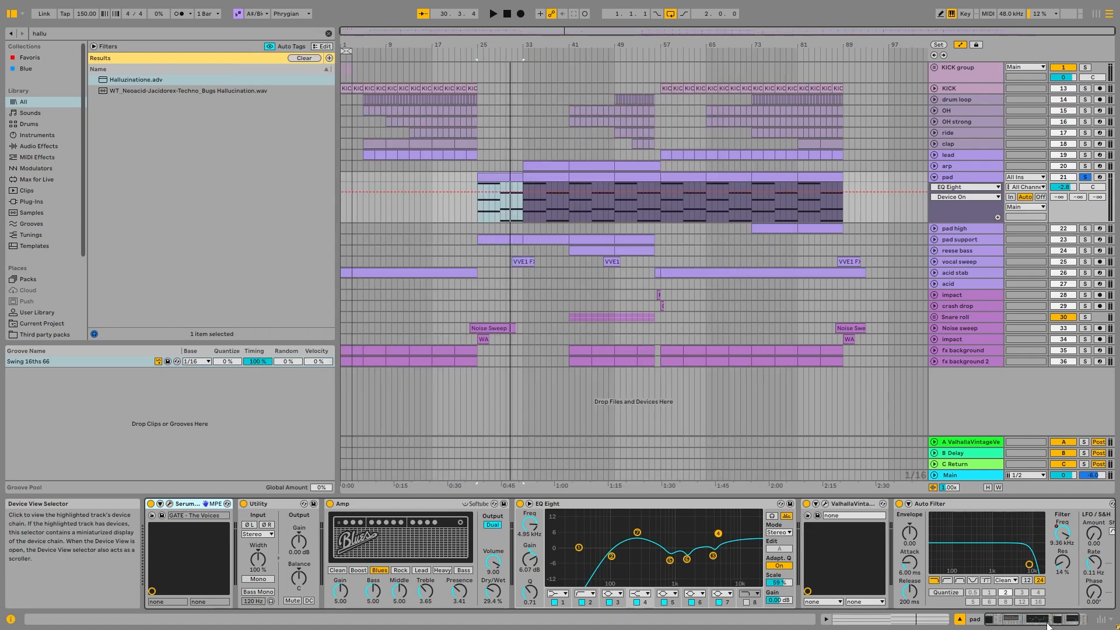
- Examine the pad's Amp and EQ Eight devices, enlarging and collapsing the EQ curve and playing the loop from bar 25
drag(1039, 619, 1013, 620)
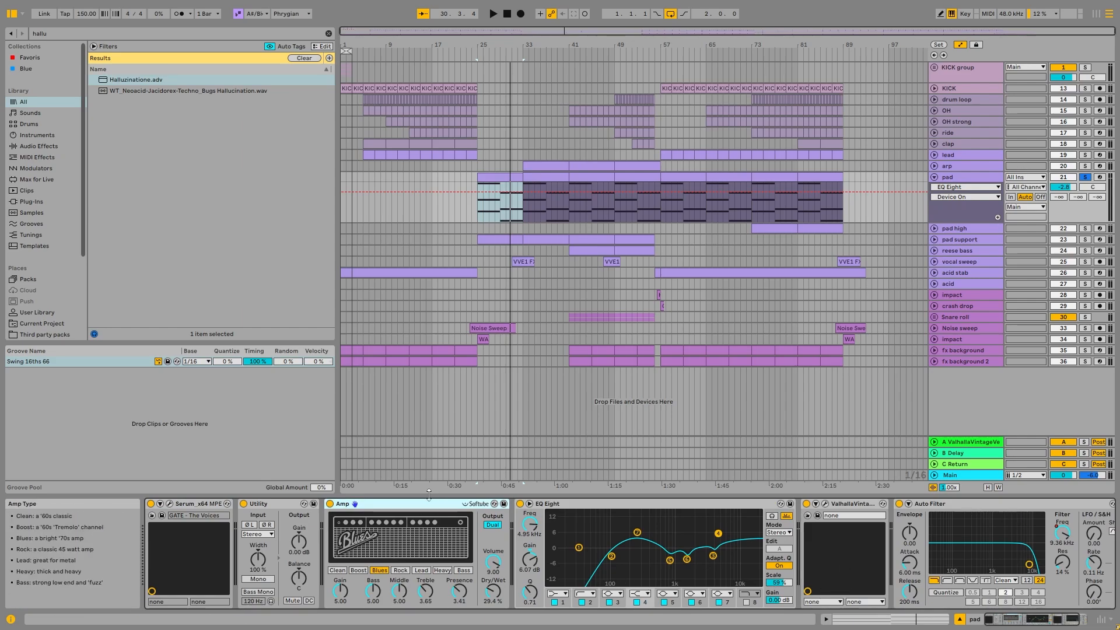
click(655, 550)
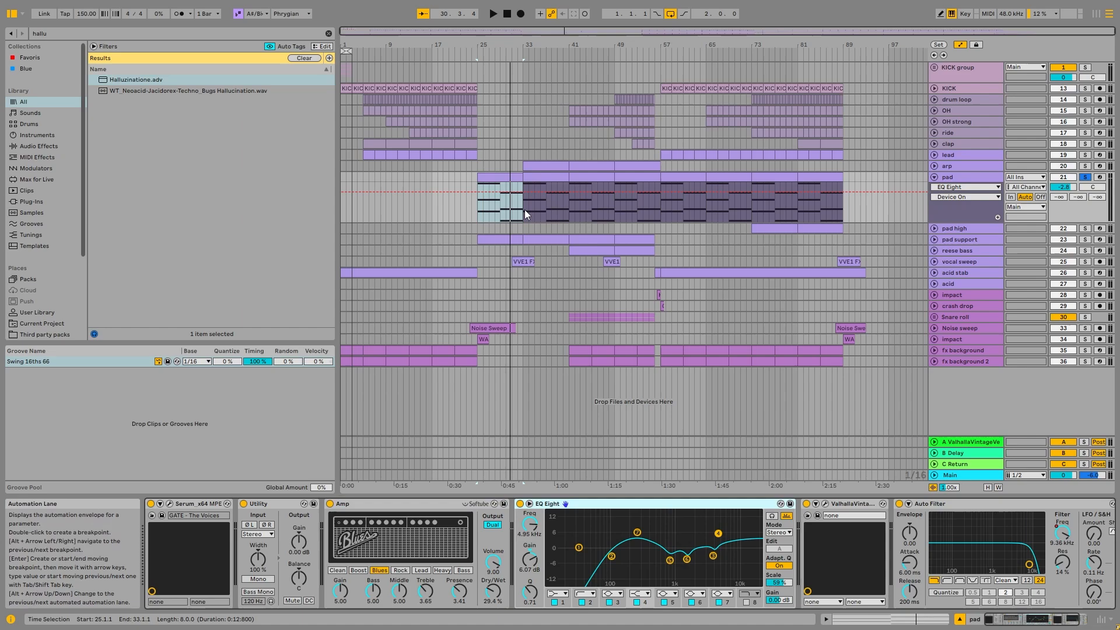
key(space)
double_click(691, 538)
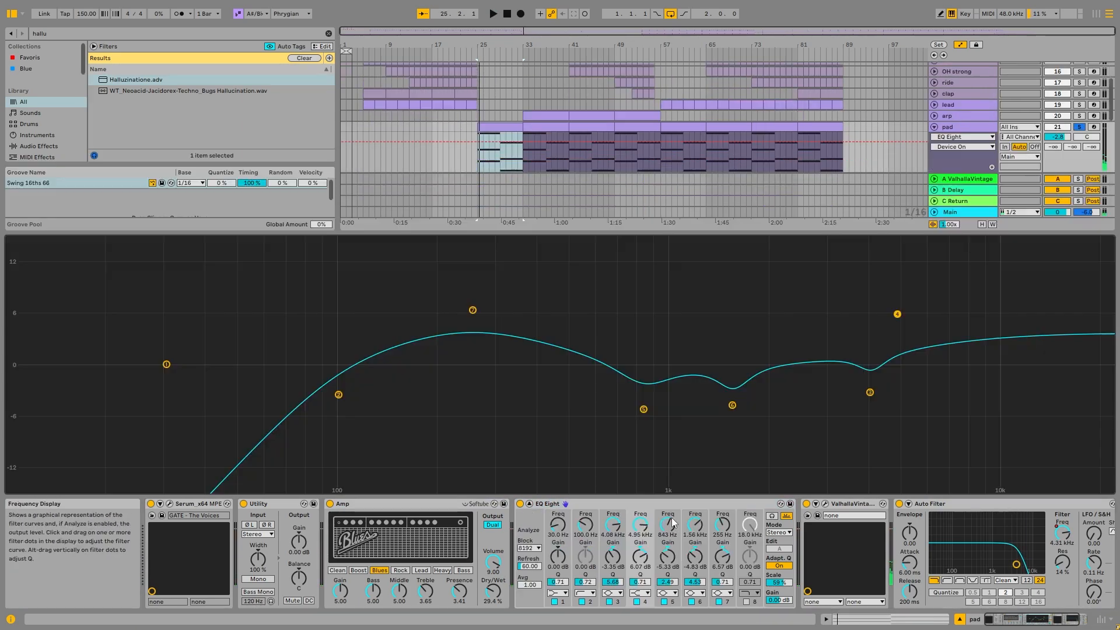
key(space)
double_click(663, 357)
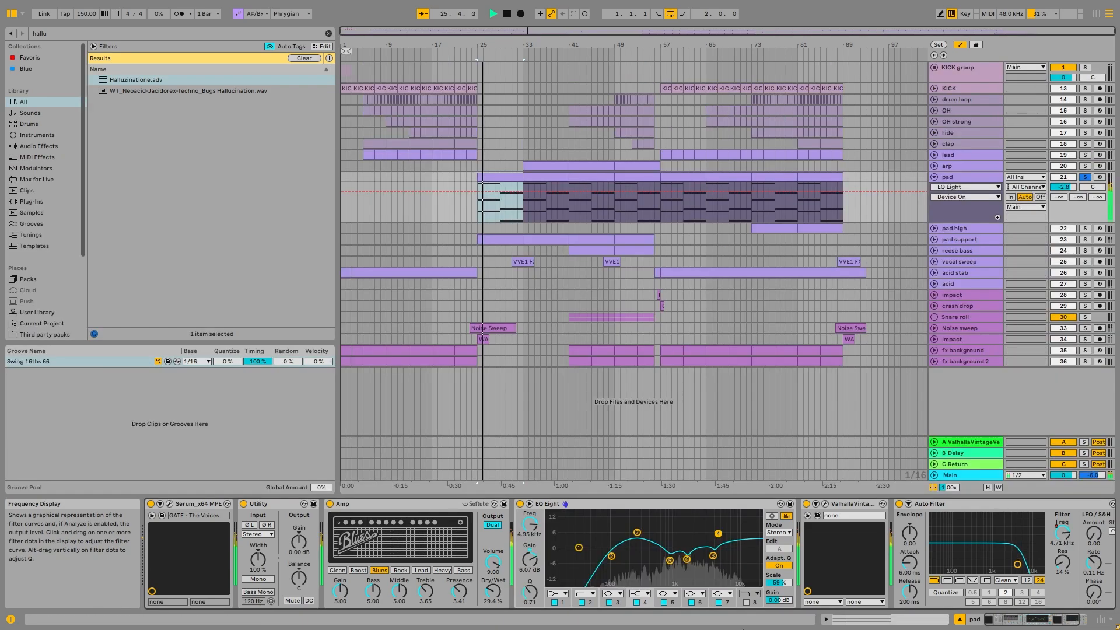
- Audition EQ Eight band 5 on the pad by switching it off and on and trying a gain boost of 11.7 dB
click(665, 602)
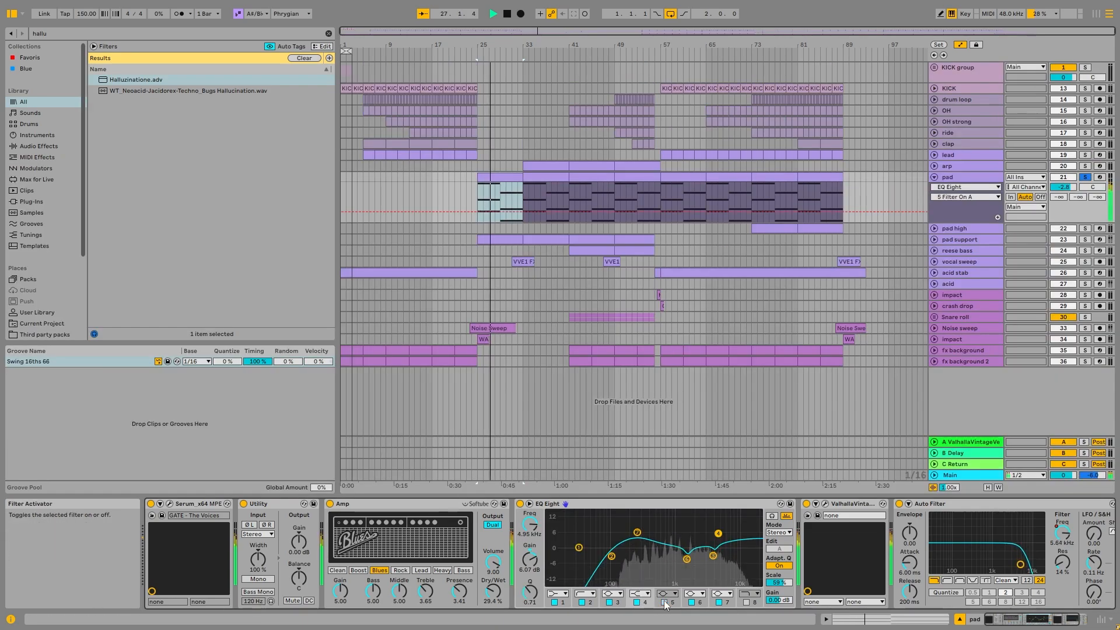
click(664, 602)
click(529, 561)
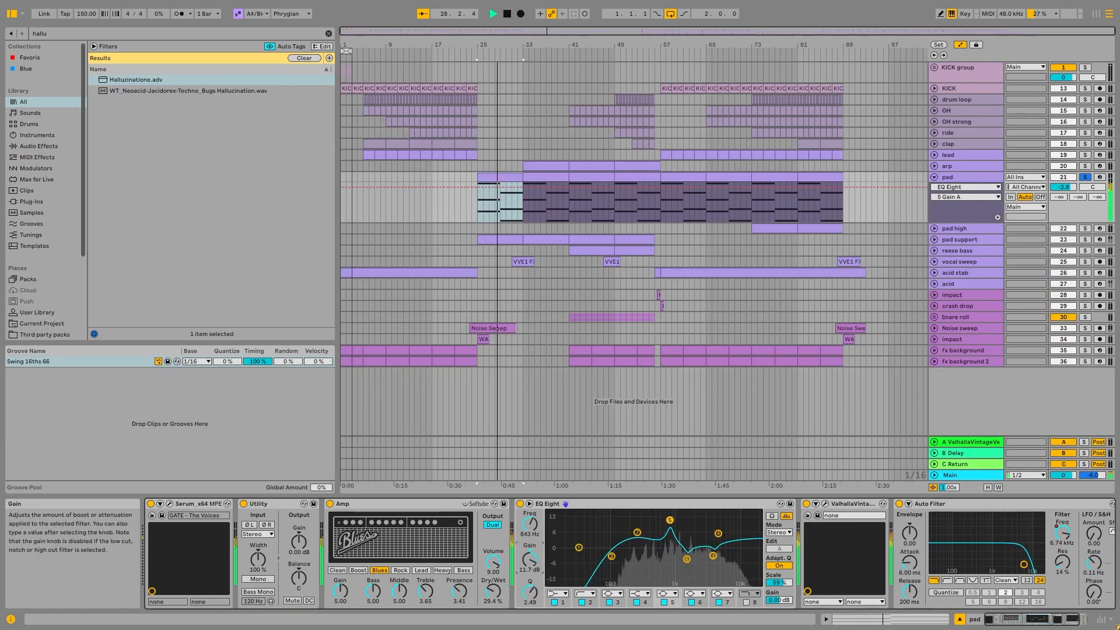
key(space)
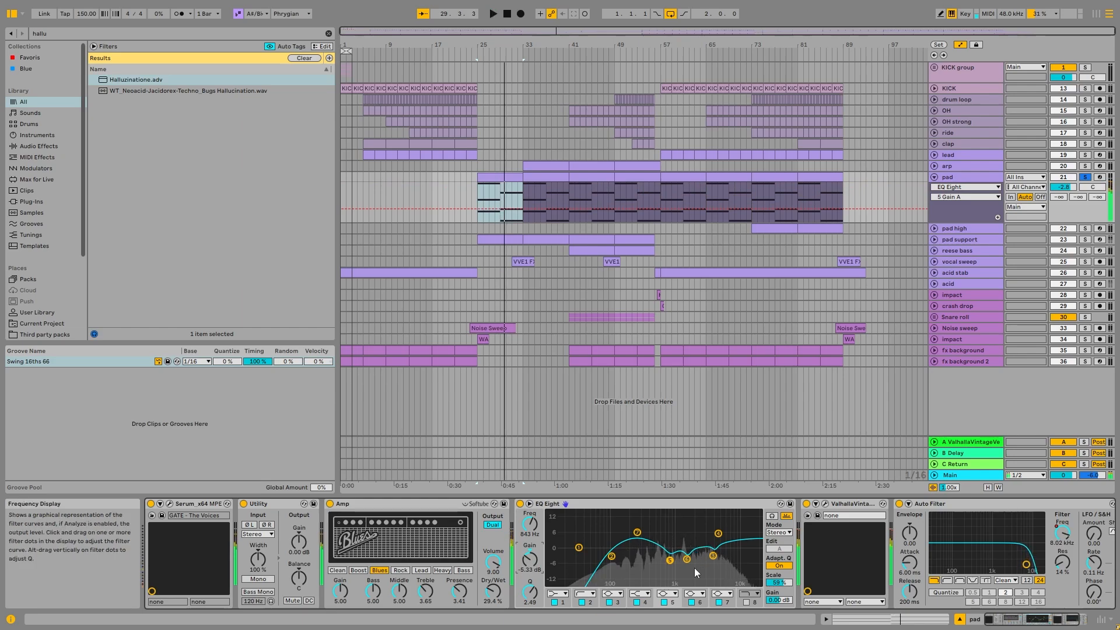
- Try moving band 5 in the enlarged EQ Eight curve, undo the change and collapse the display
double_click(694, 568)
drag(643, 409, 662, 476)
key(ctrl+z)
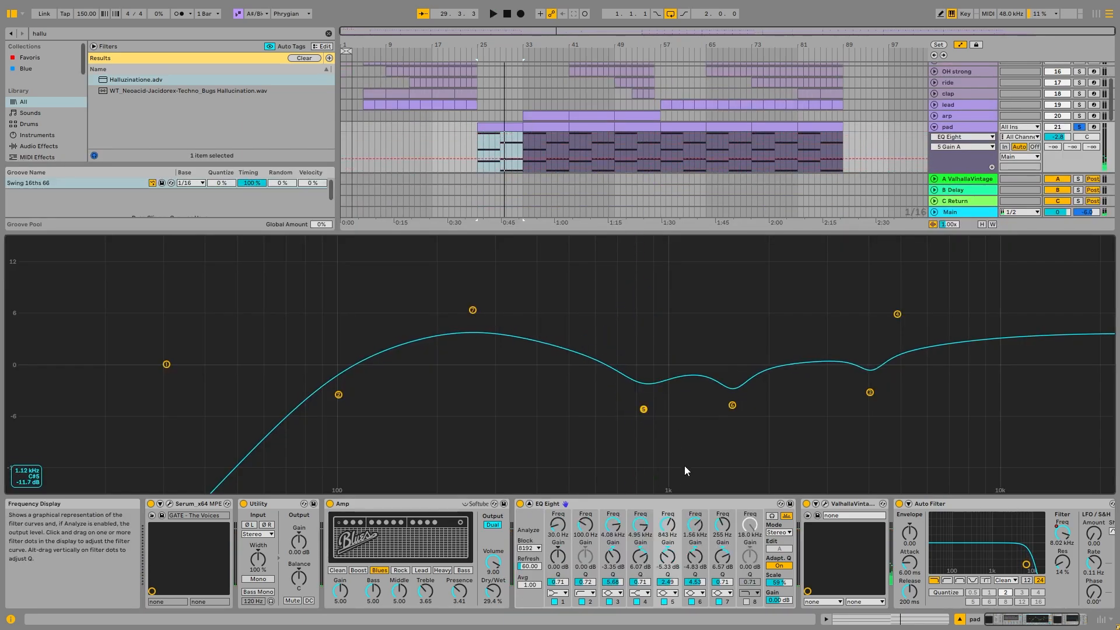
double_click(684, 465)
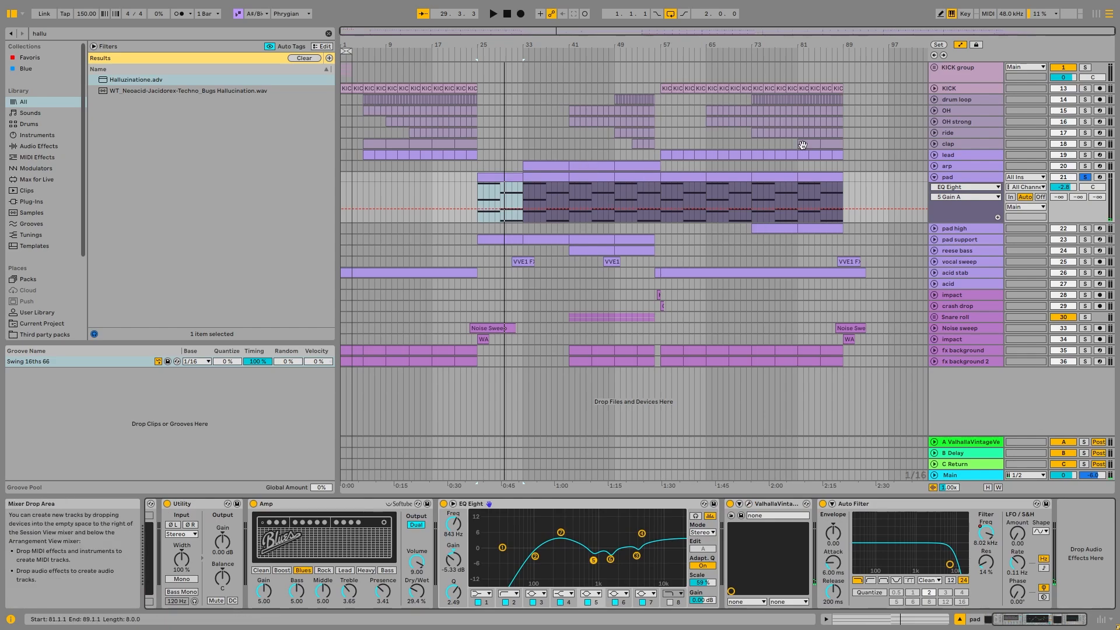
- Show the pad's Auto Filter Frequency automation and examine the dip at bars 56 to 57
click(964, 175)
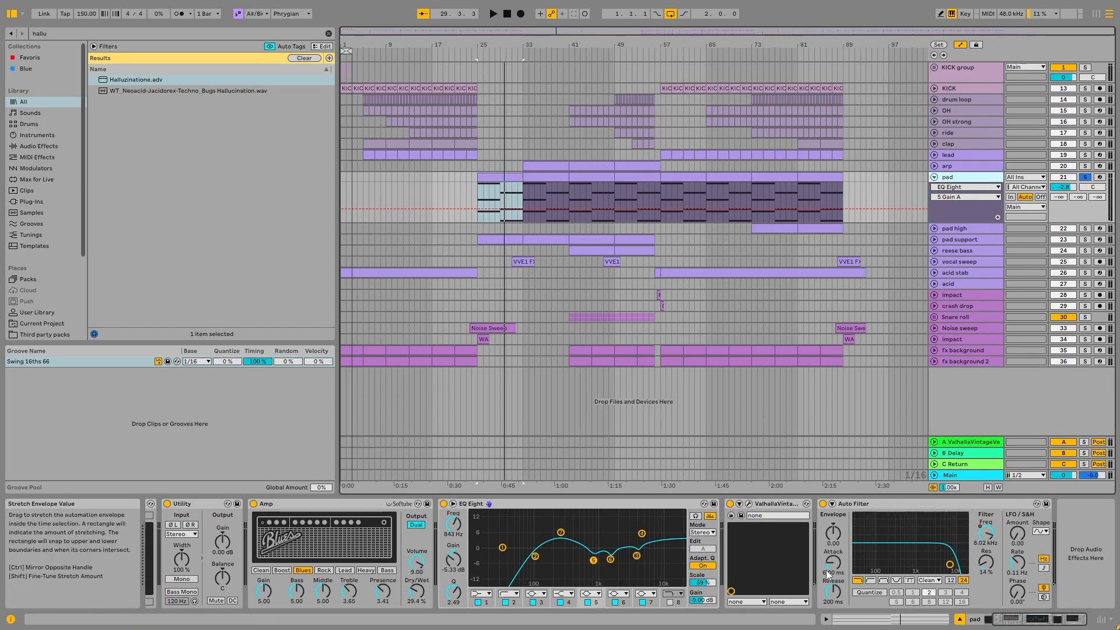
right_click(988, 530)
click(1015, 423)
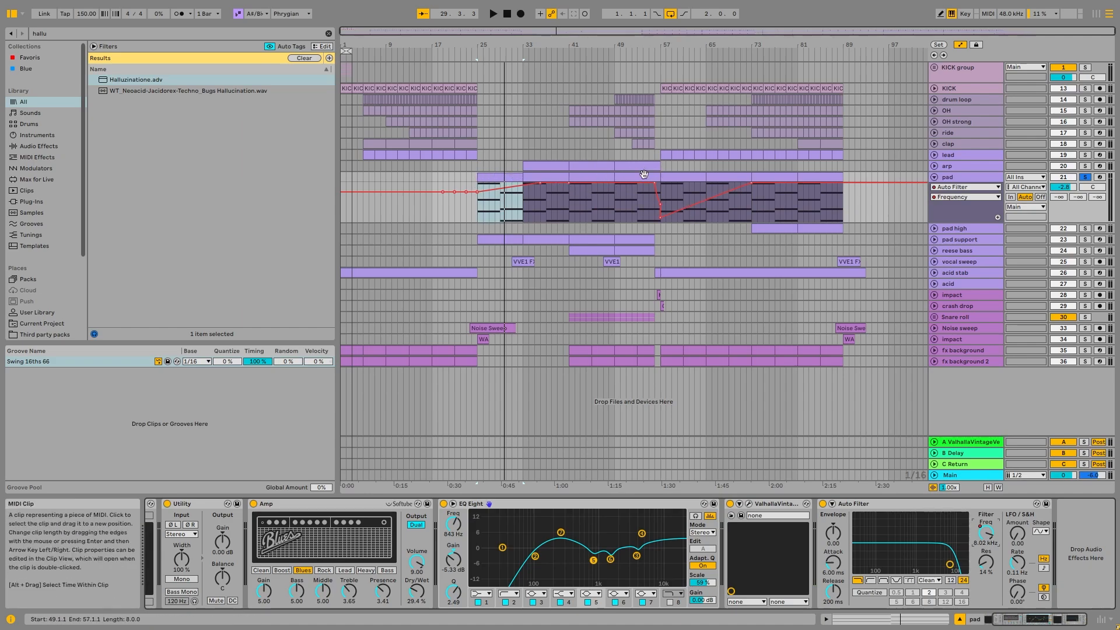
scroll(666, 205, up, 5)
drag(604, 202, 636, 222)
scroll(658, 221, down, 5)
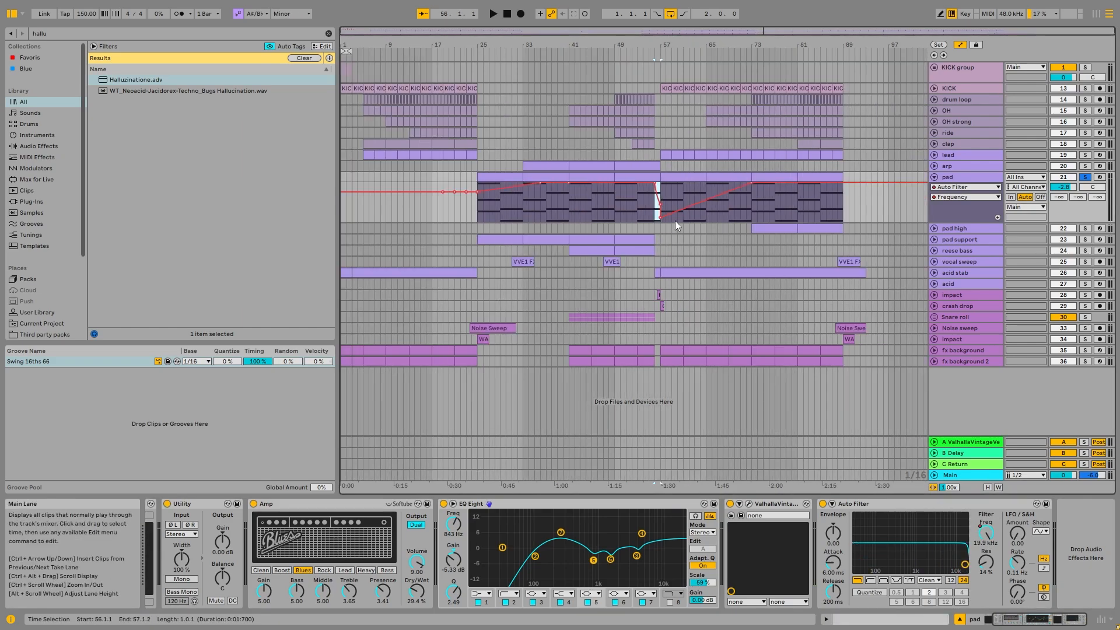
- Fold the pad track and unfold the pad high track
click(766, 178)
click(951, 175)
key(Left)
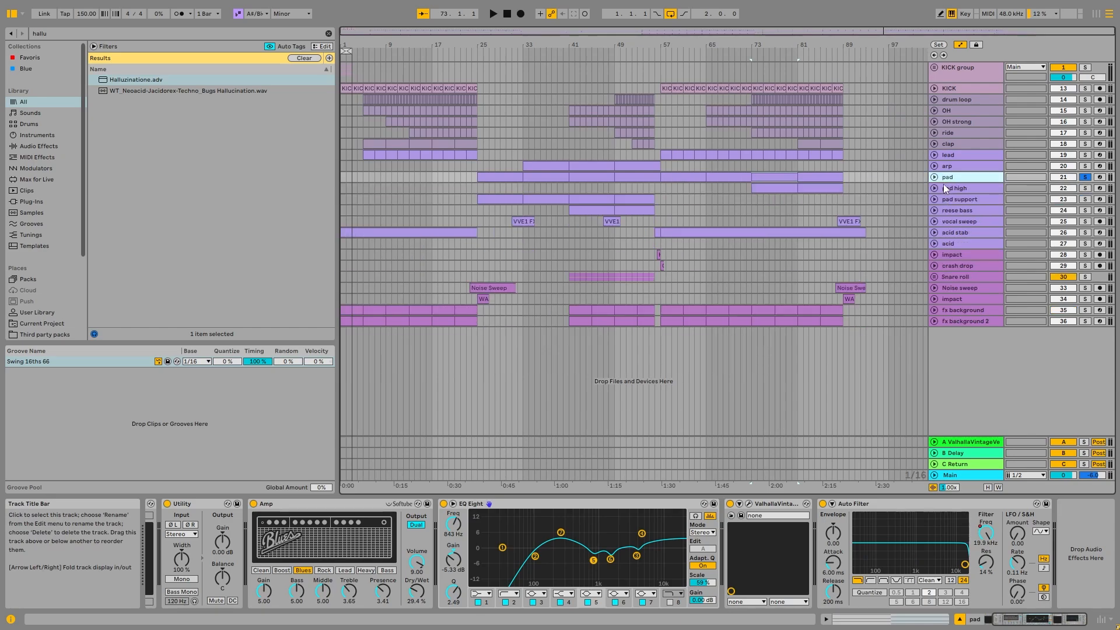
click(935, 188)
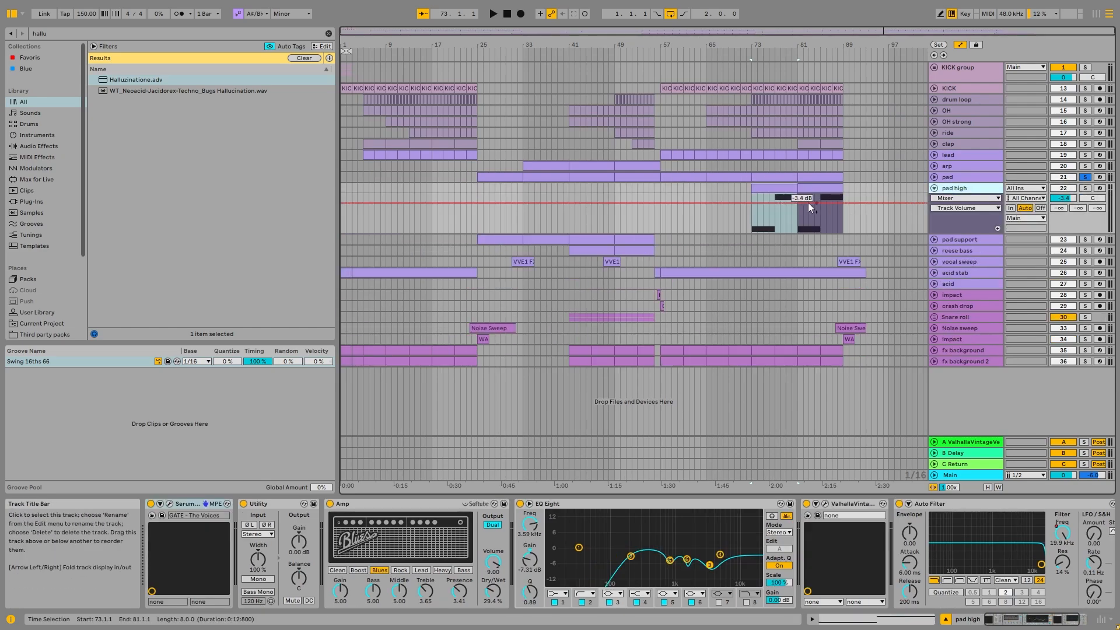
- Check the pad high's Serum patch, close it and examine the notes of its MIDI clip at bar 73
click(169, 504)
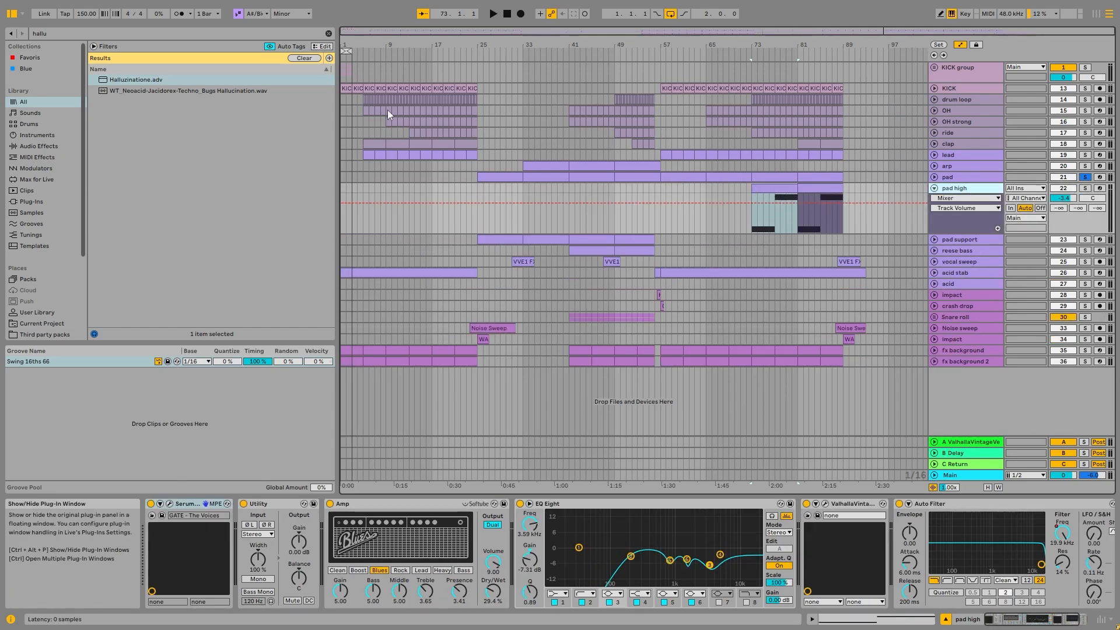
click(571, 87)
double_click(785, 191)
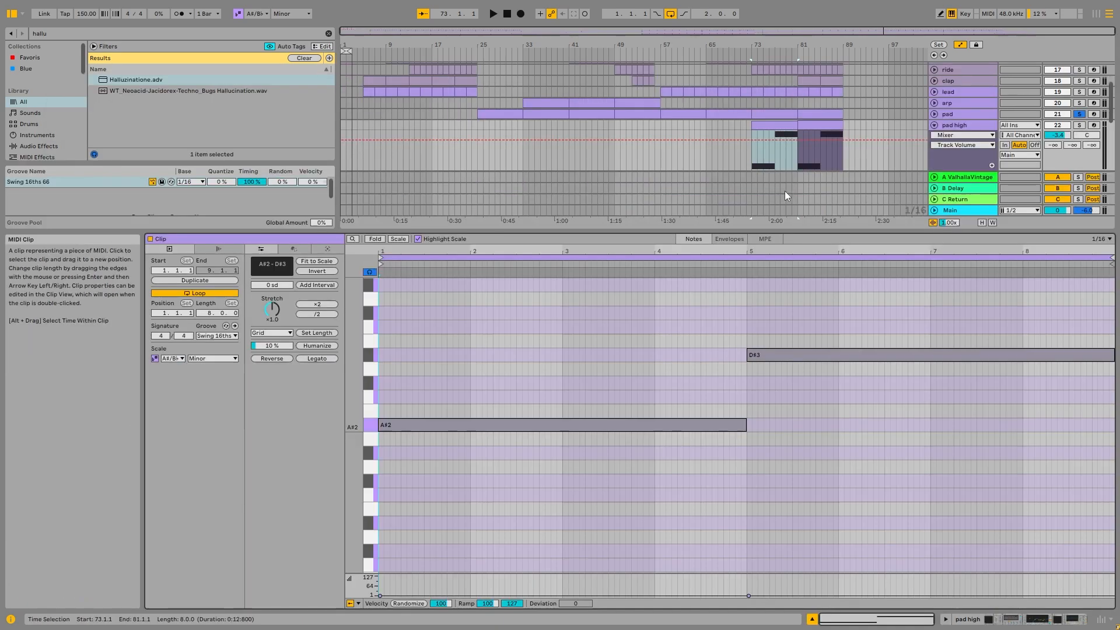
scroll(516, 420, down, 1)
scroll(516, 420, up, 2)
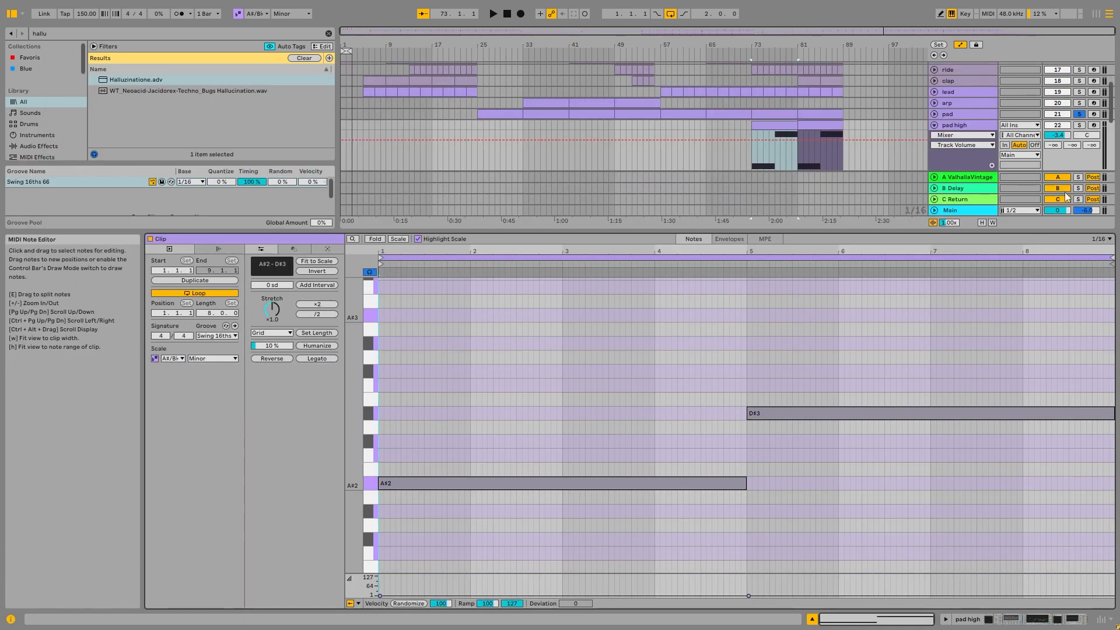
- Solo the pad high track in place of the pad and play it from bar 73
click(1079, 126)
key(space)
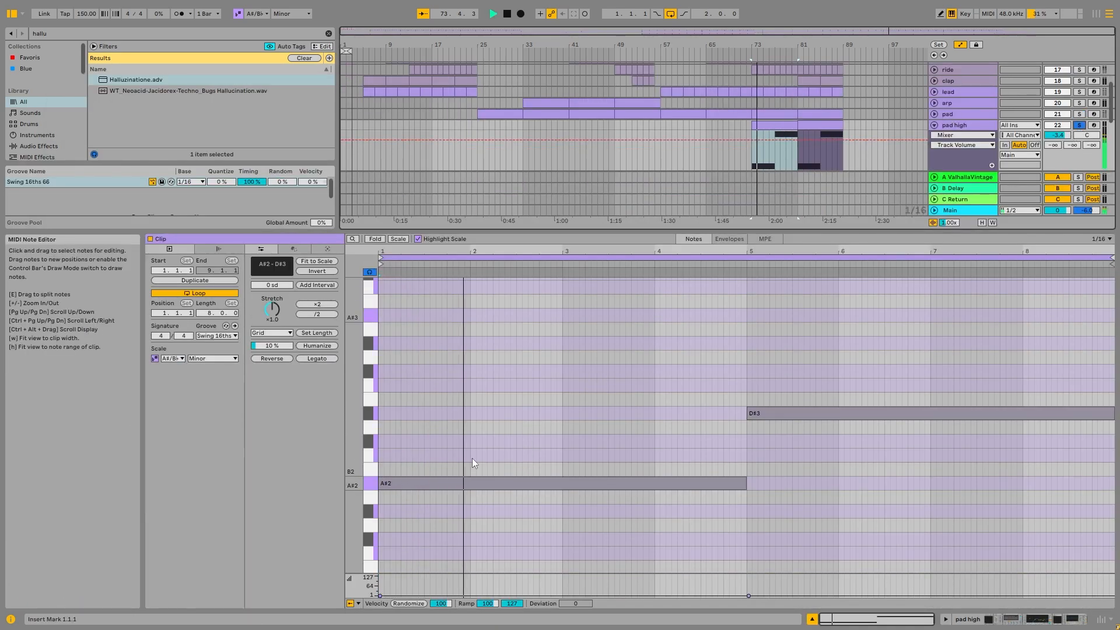
- Try transposing the pad high clip's notes down one octave and undo the change
click(711, 416)
click(775, 154)
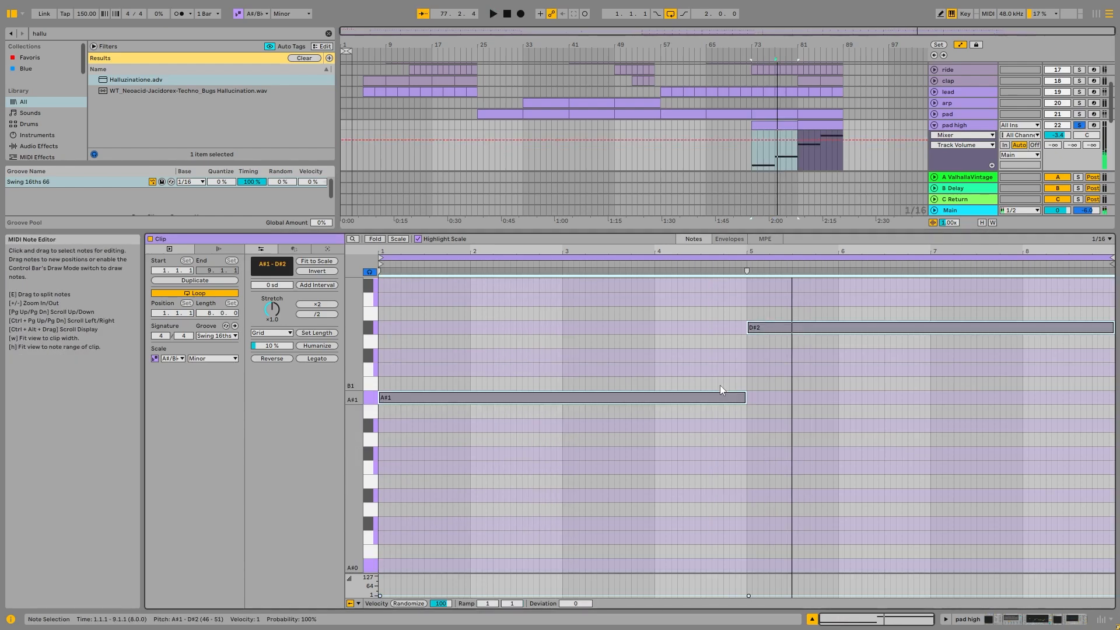
key(ctrl+z)
- Unfold the arp track below the lead and play it soloed from its first clip at bar 33
double_click(947, 127)
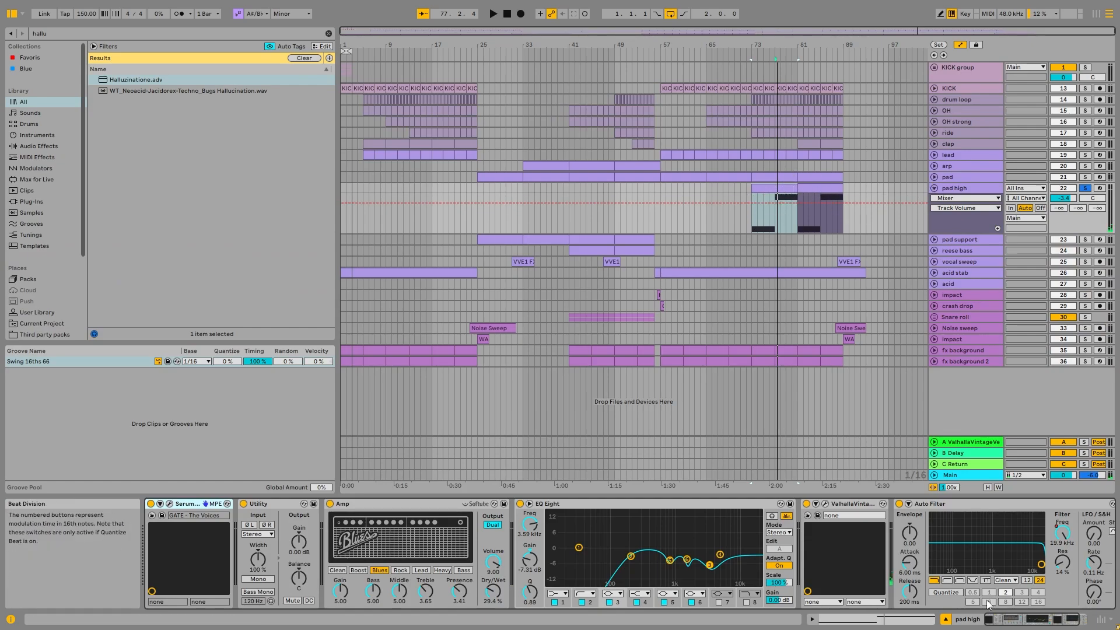
double_click(971, 168)
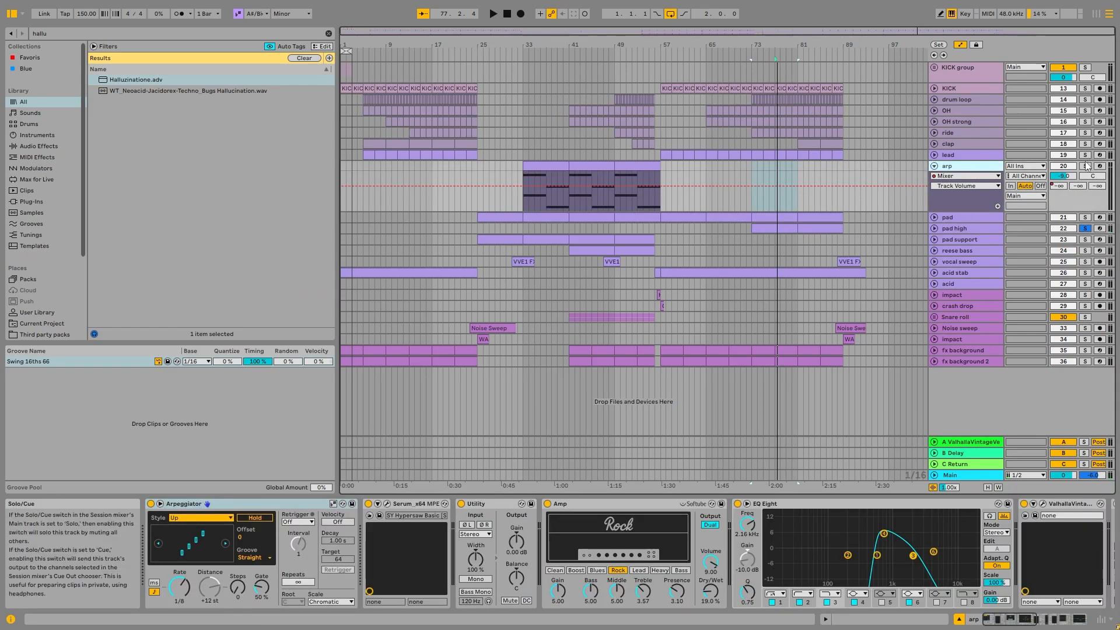
click(556, 191)
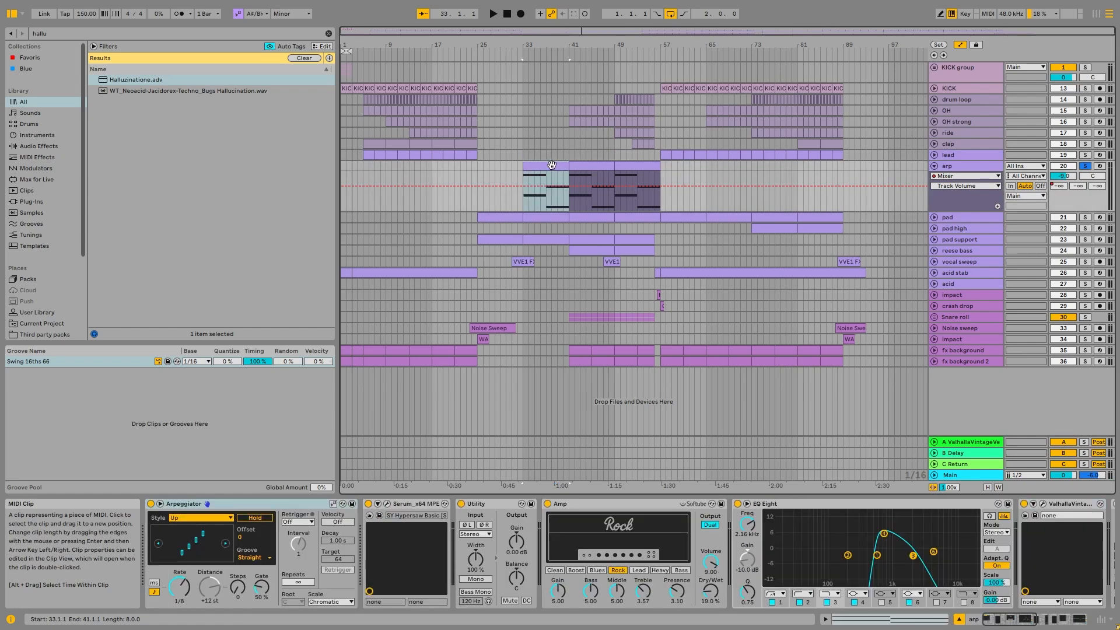
click(590, 179)
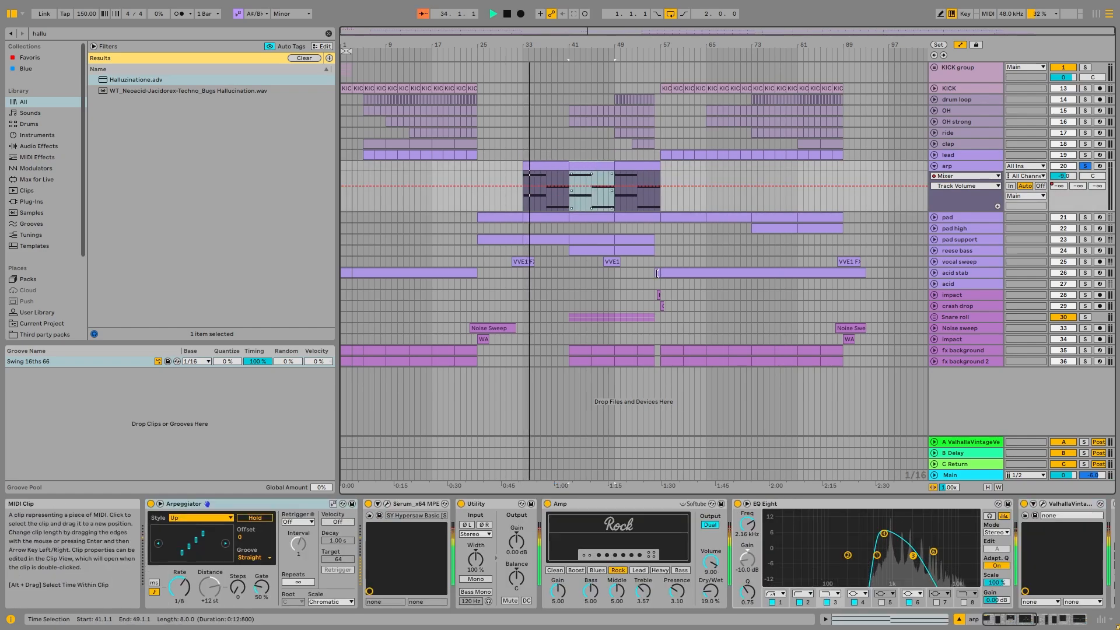
- Play the arp's clip from bar 41 and examine its MIDI notes
key(space)
double_click(602, 166)
scroll(562, 482, up, 1)
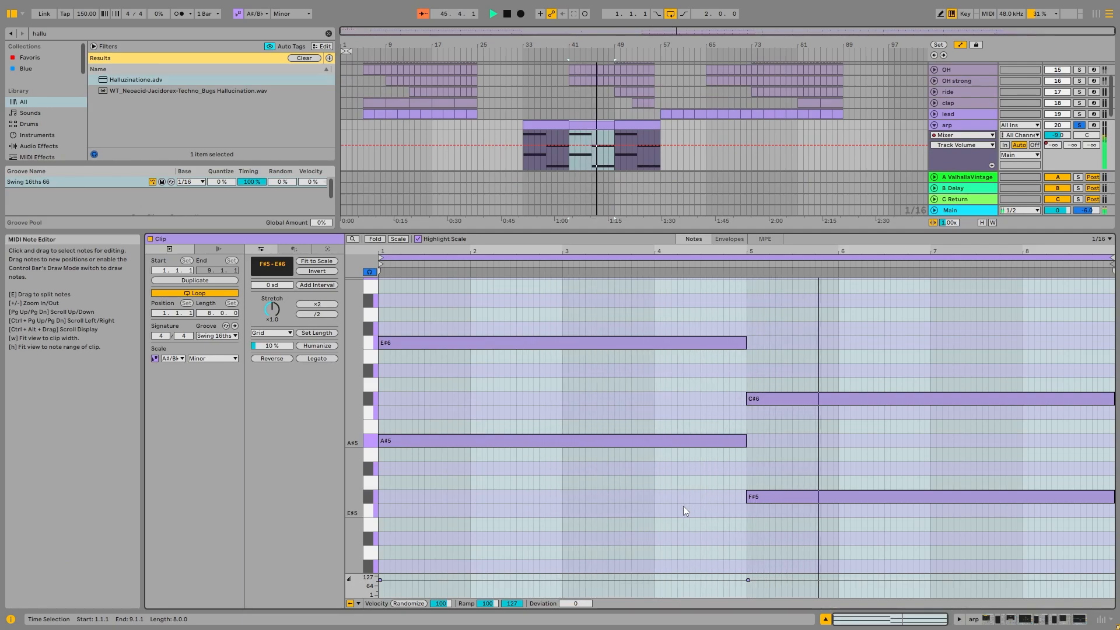
scroll(680, 131, down, 1)
key(space)
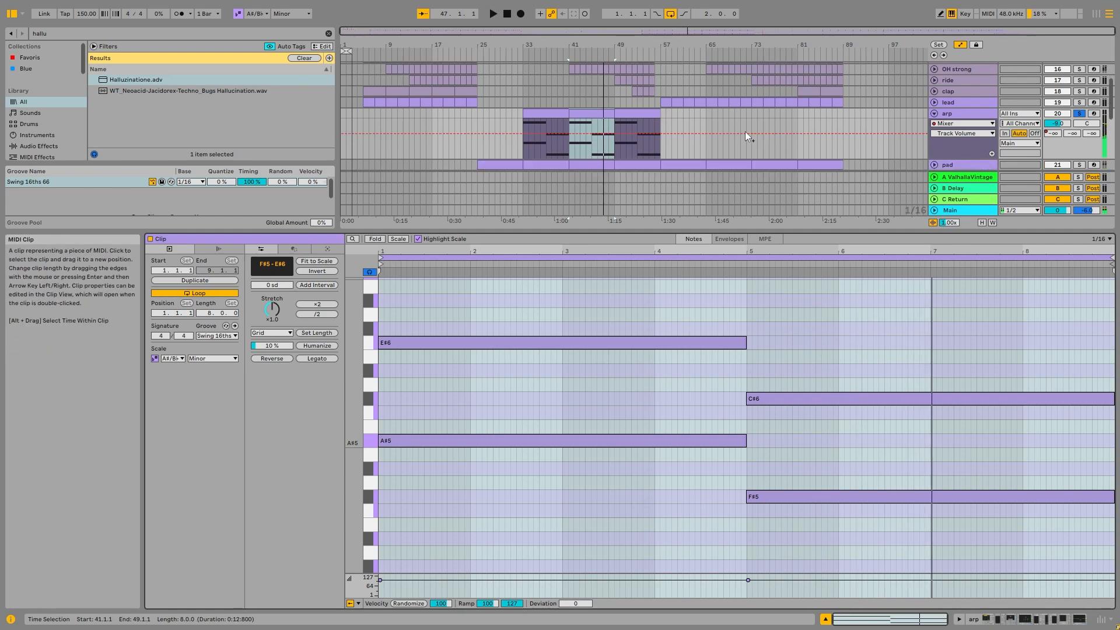
- Open the pad's clip beneath the arp's bar 41 clip and examine its notes for comparison
scroll(601, 143, down, 4)
click(598, 119)
scroll(518, 457, down, 5)
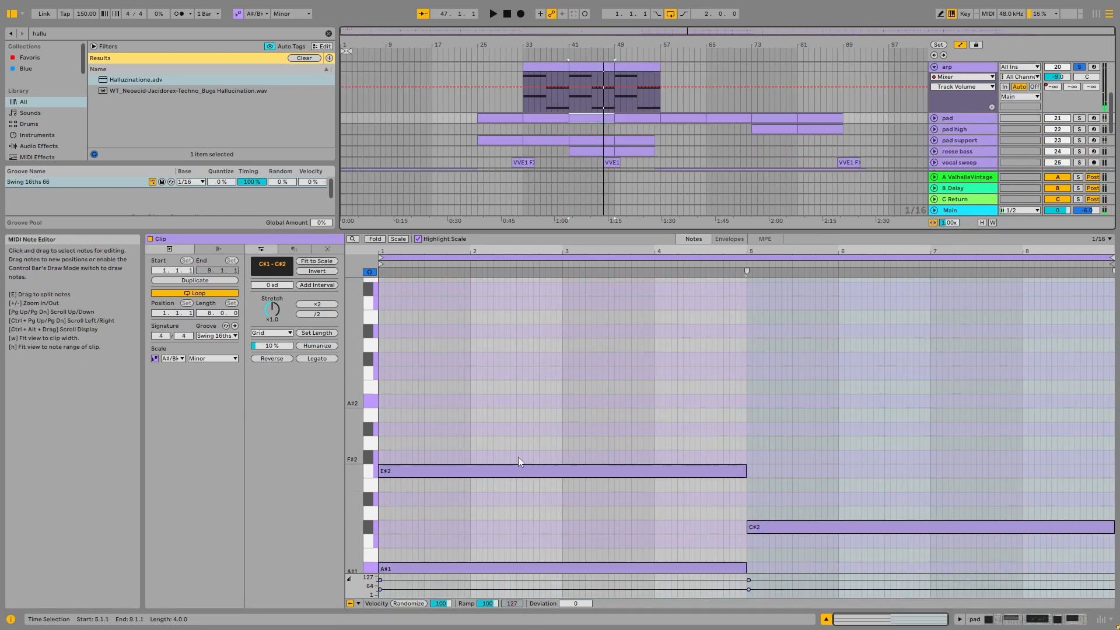
- Check the lower notes of the open pad clip and return to the arp clip at bar 41 to view its notes
scroll(665, 528, down, 1)
scroll(598, 140, up, 3)
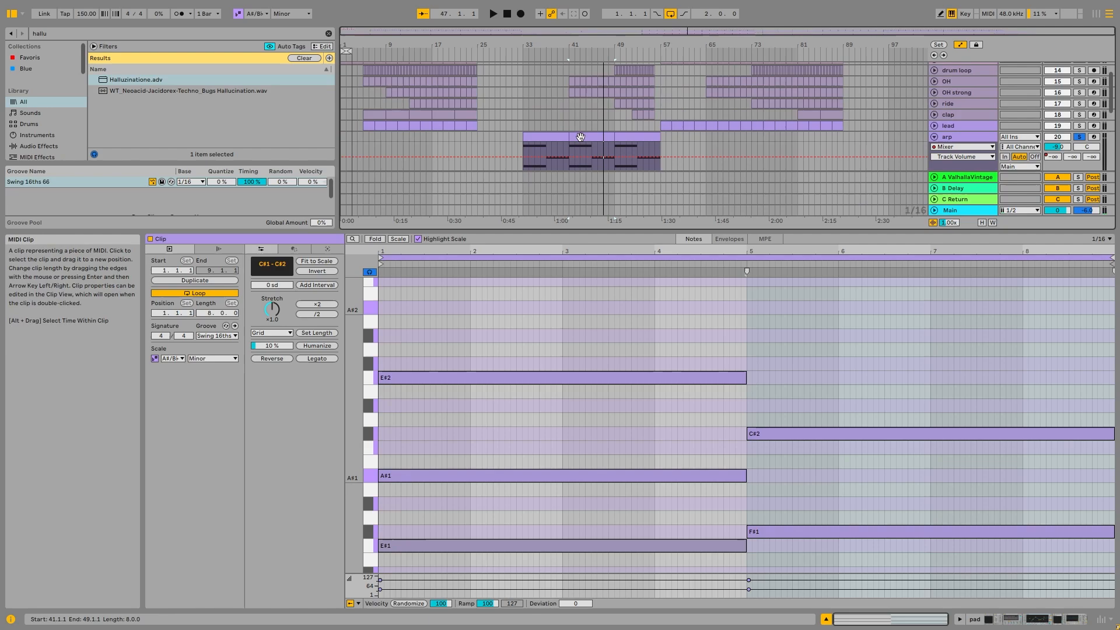
click(598, 139)
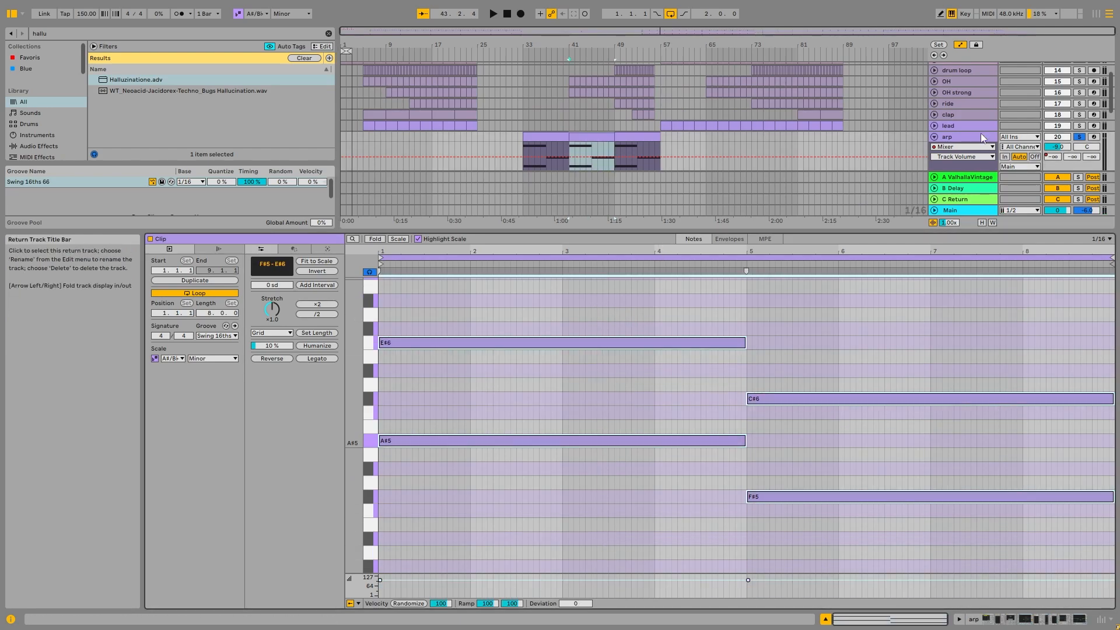
- Show the arp track's devices, inspect its Serum patch in the plug-in window, and close the window
click(952, 136)
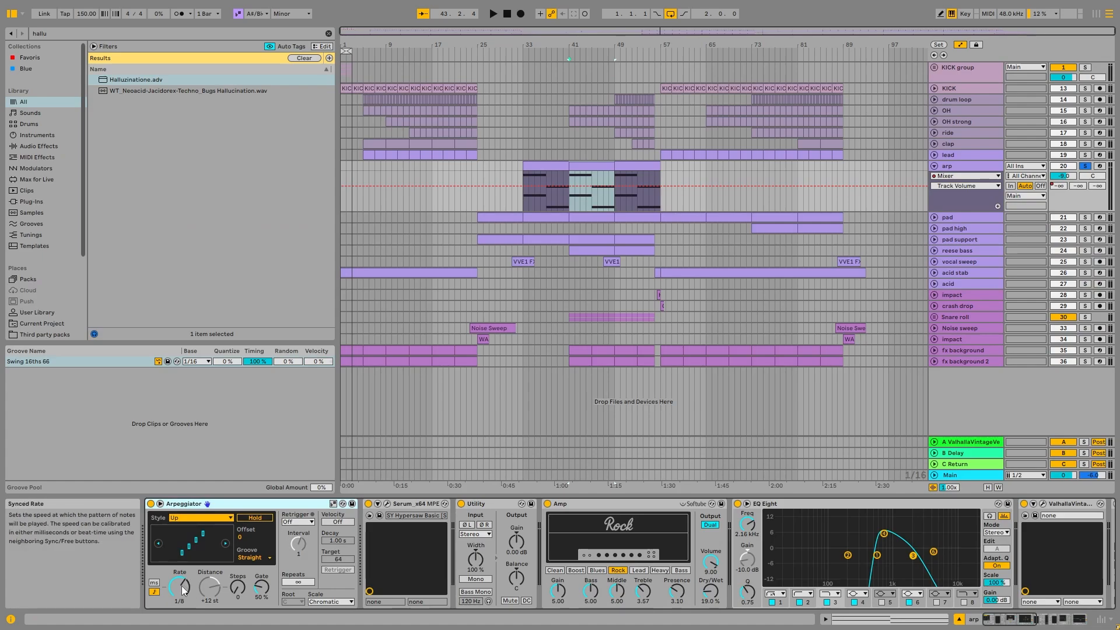
click(380, 516)
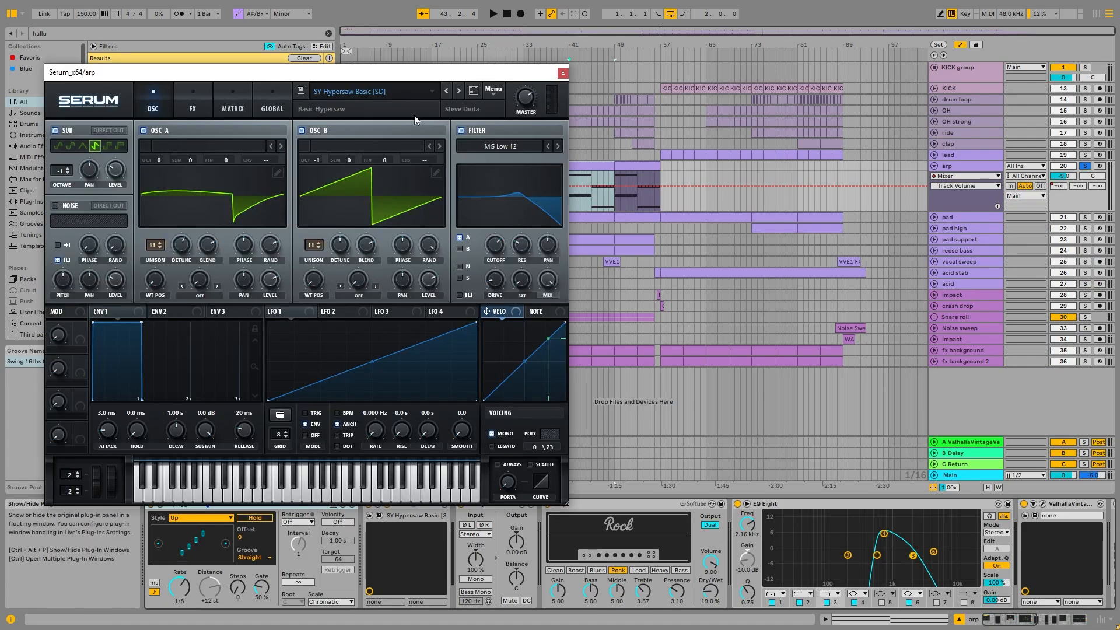
drag(352, 79, 404, 74)
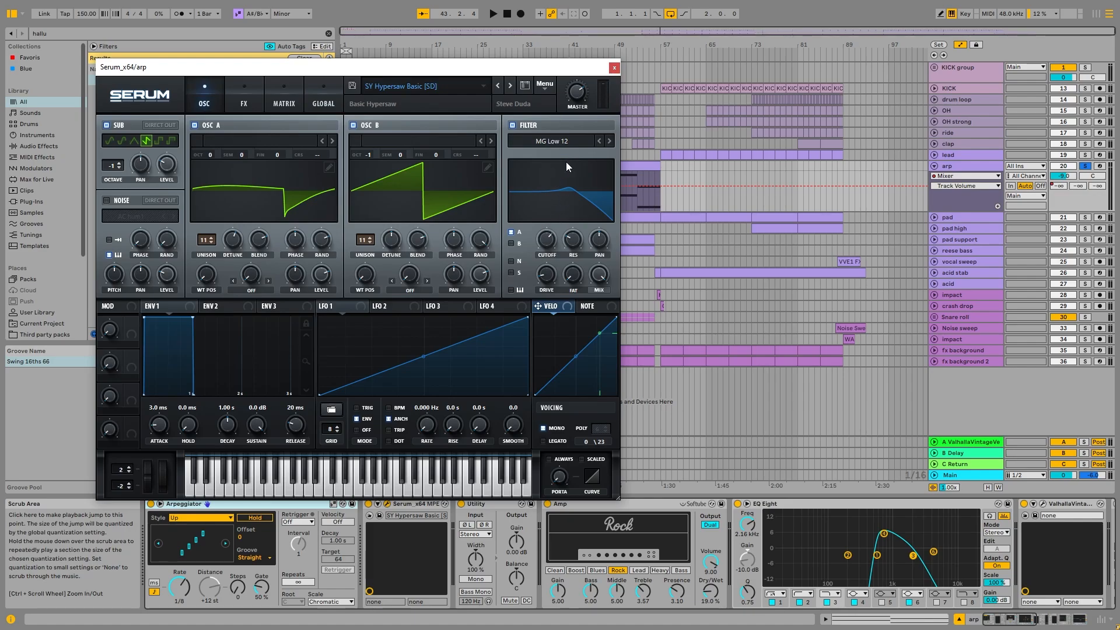
click(615, 68)
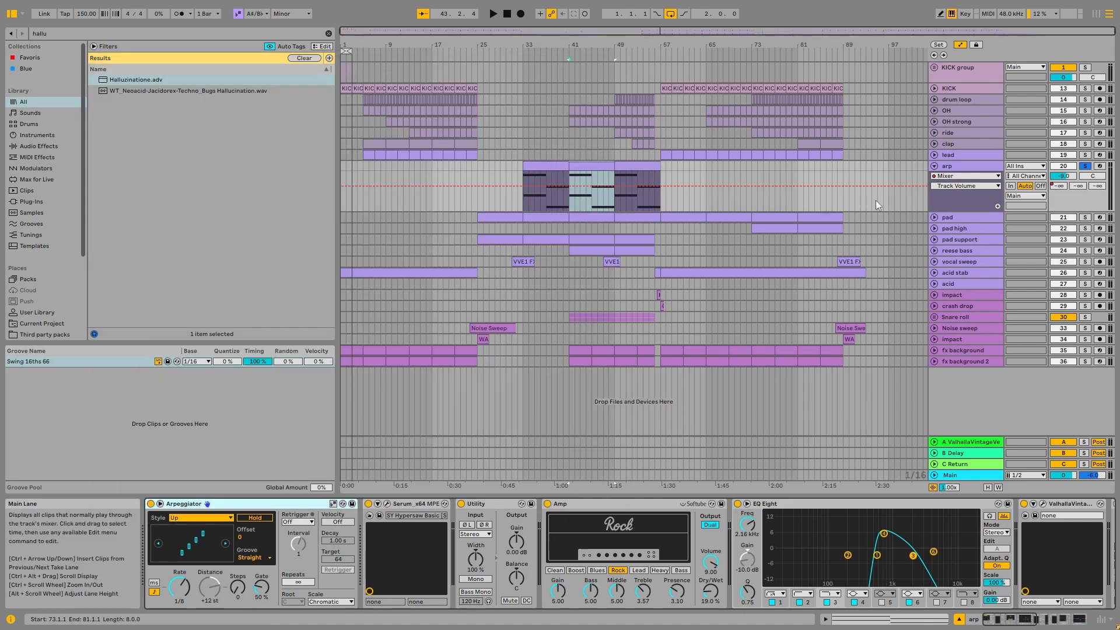
- Examine the later effects in the arp's device chain, from ValhallaVintage and Drum Buss through Kickstart 2, Auto Filter and the second EQ Eight
drag(1019, 619, 1059, 620)
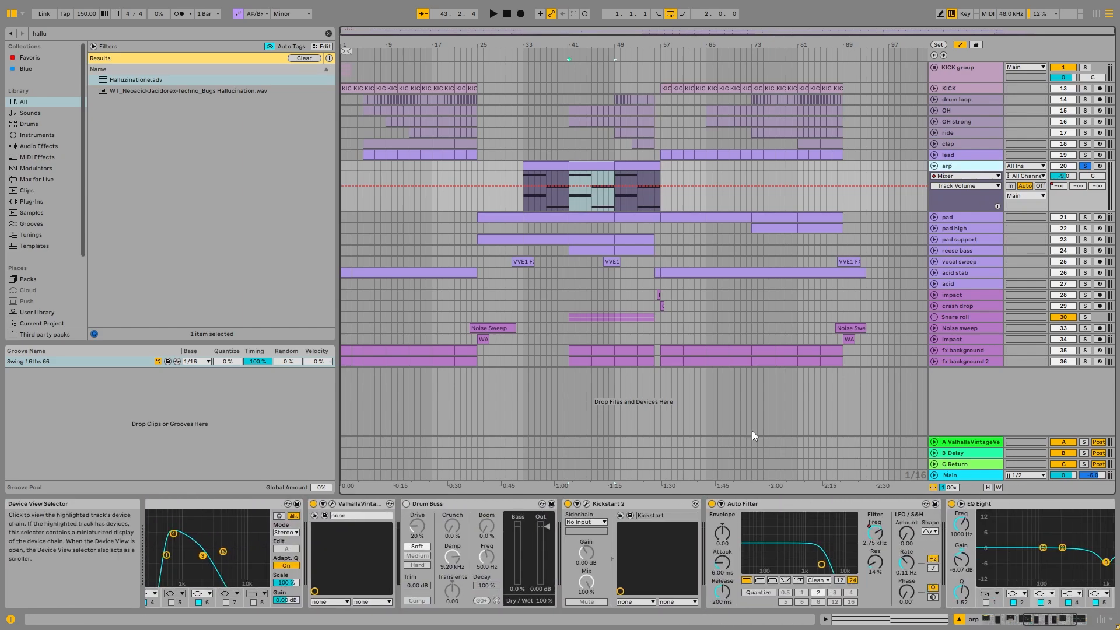
click(982, 216)
click(981, 167)
drag(1019, 620, 1047, 611)
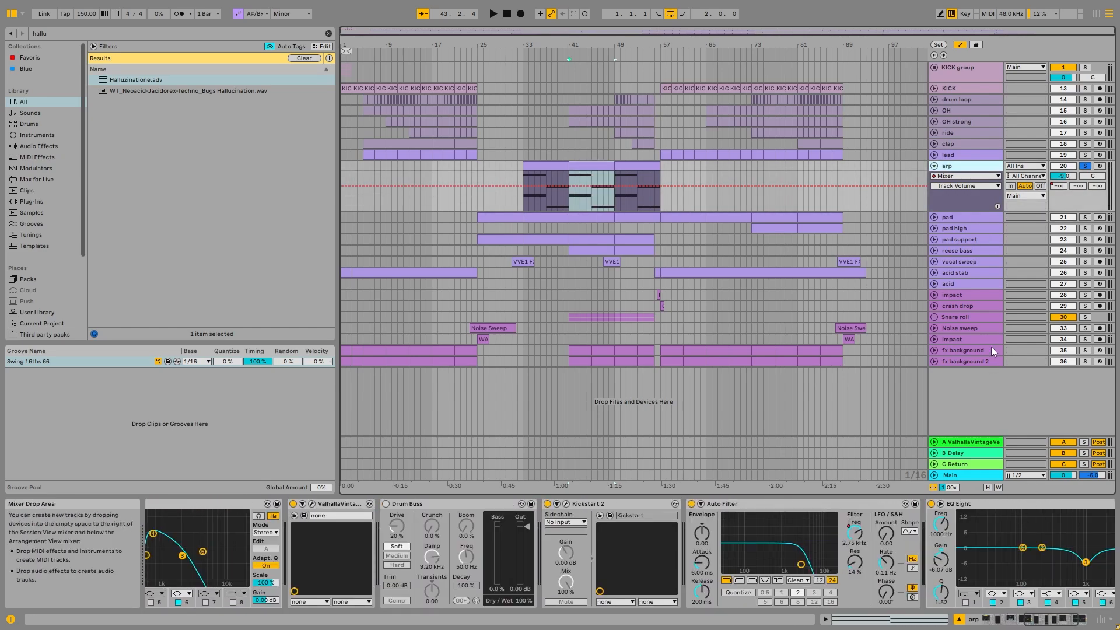
- Compare the pad and lead tracks' device chains with the arp's, and examine the arp's first EQ Eight
click(968, 214)
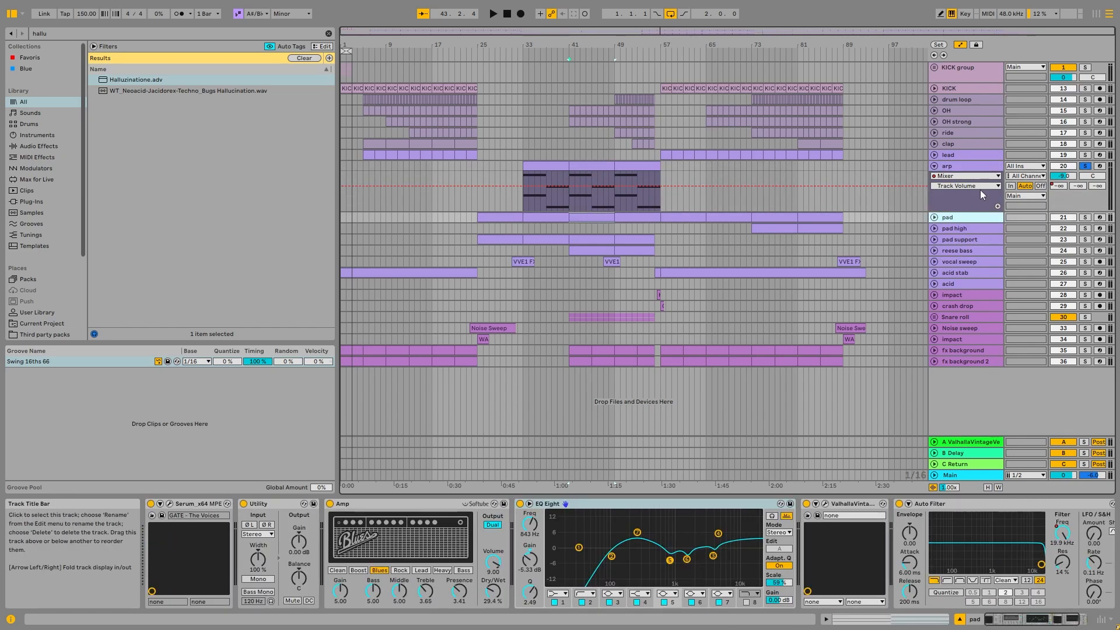
click(975, 152)
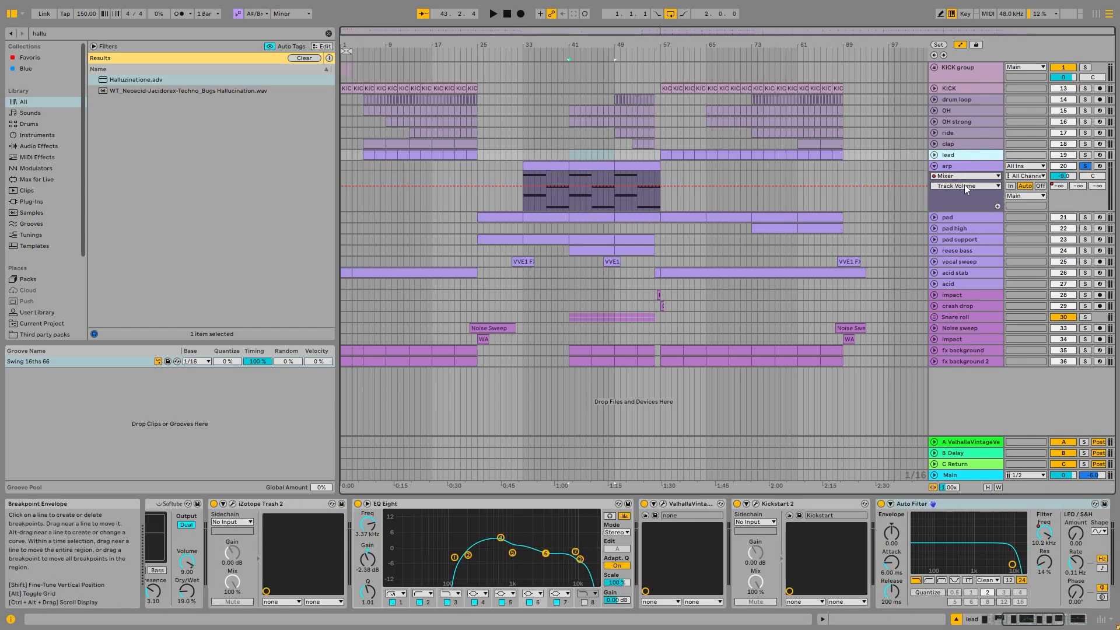
click(986, 163)
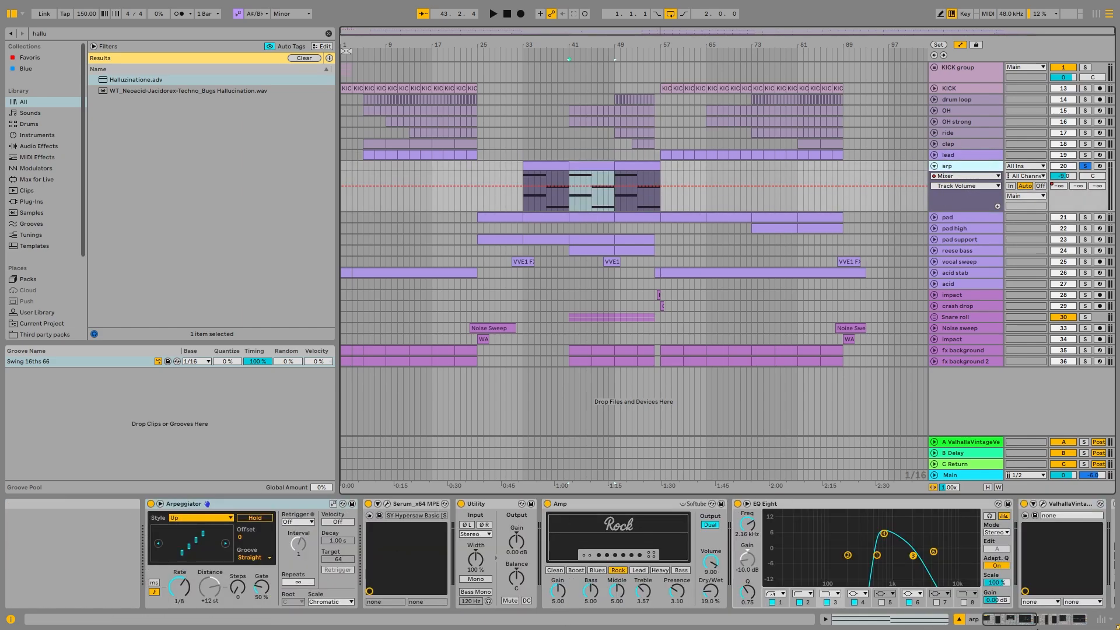
click(1038, 622)
click(521, 513)
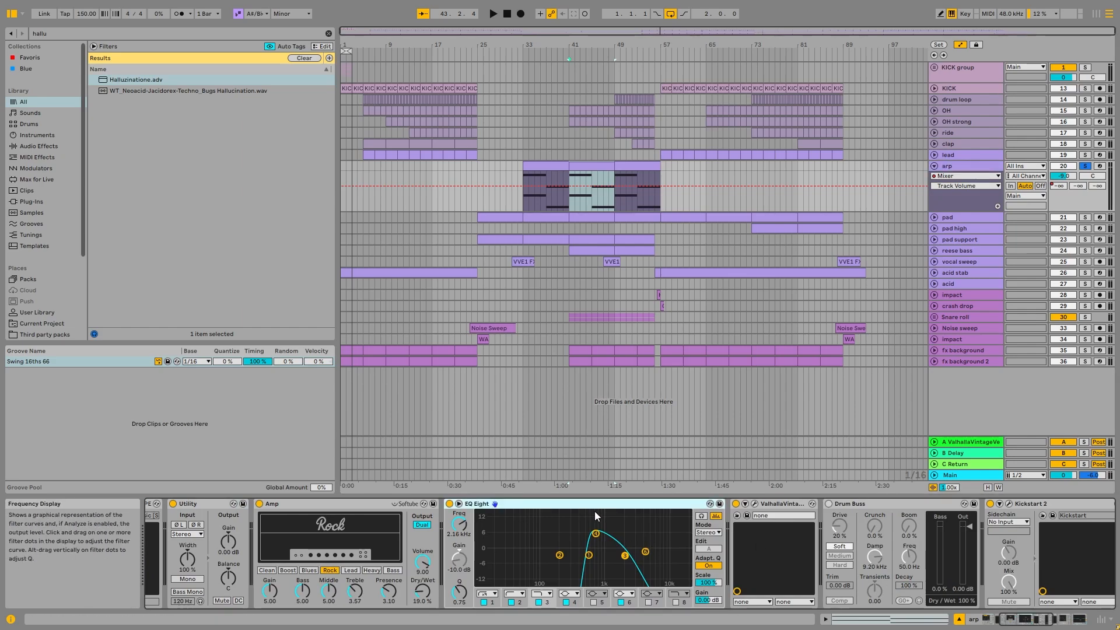
click(600, 212)
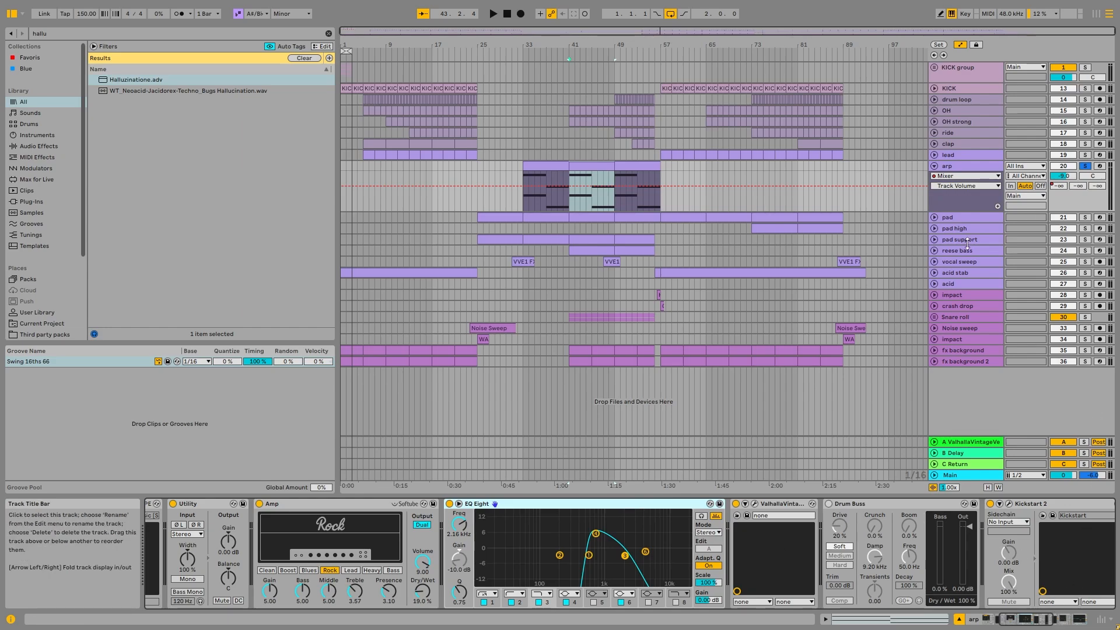
- Fold the arp track and play the pad support track soloed from bar 25, adding the pad track to the solo
click(498, 238)
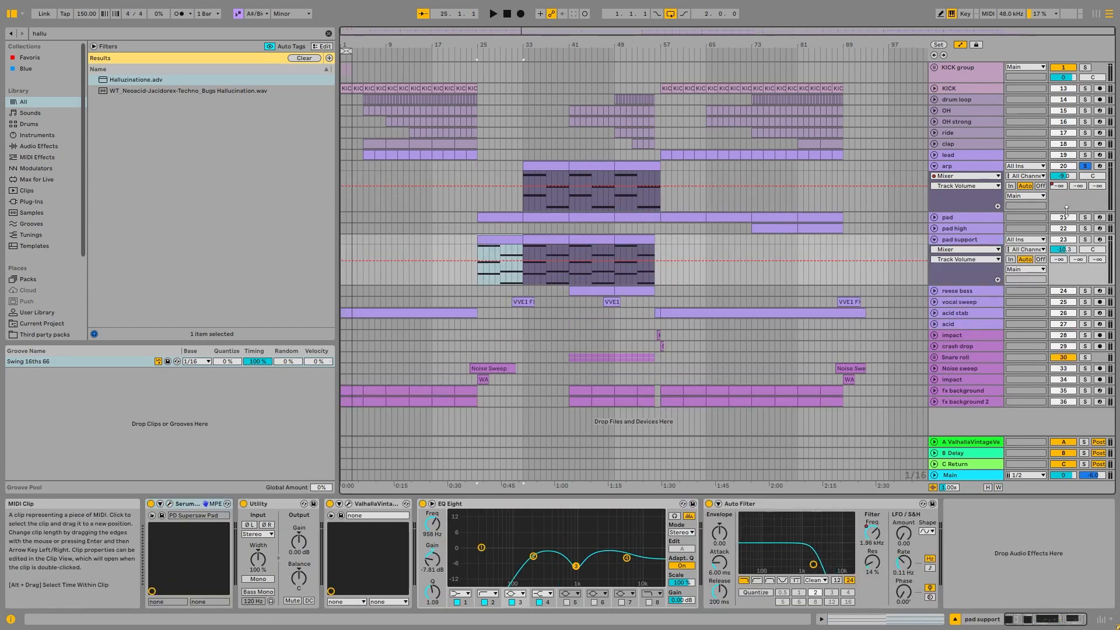
click(1085, 240)
click(934, 166)
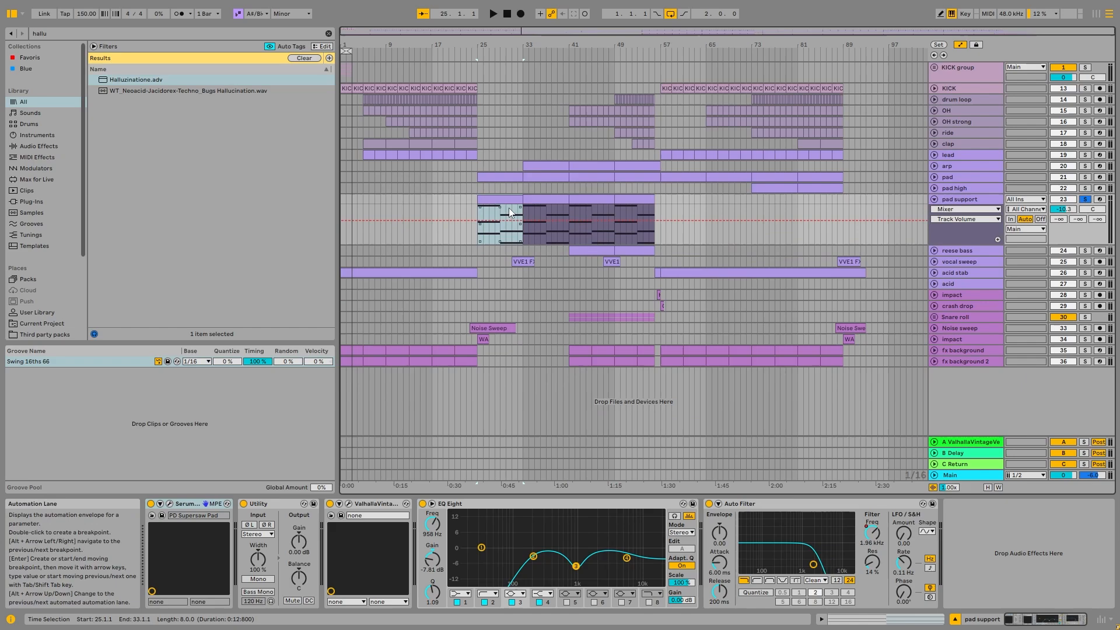
key(space)
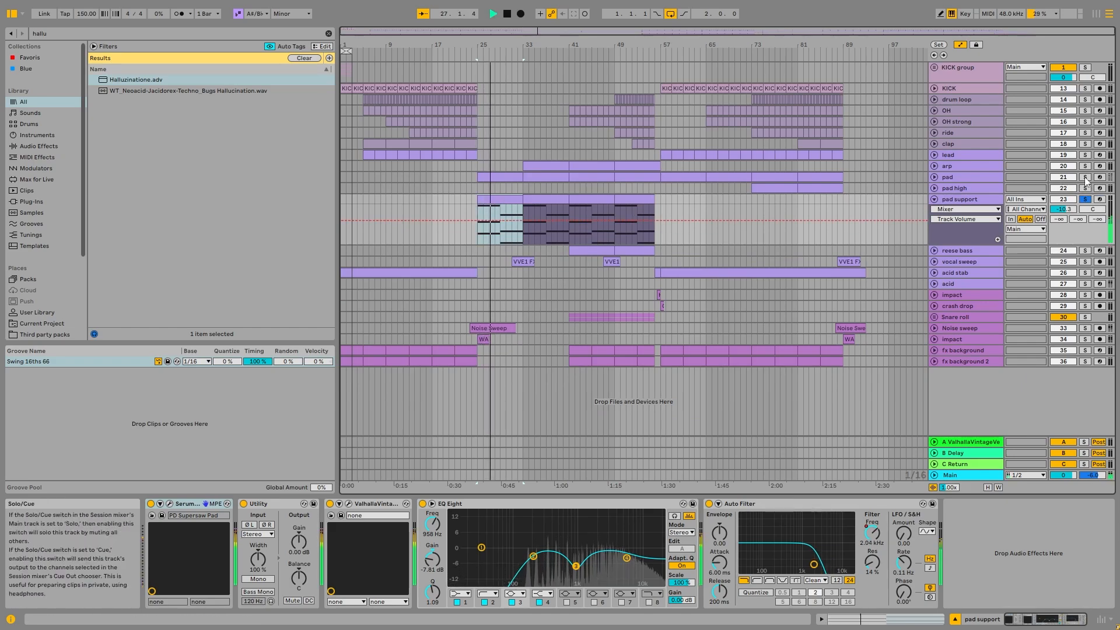
ctrl+click(1085, 177)
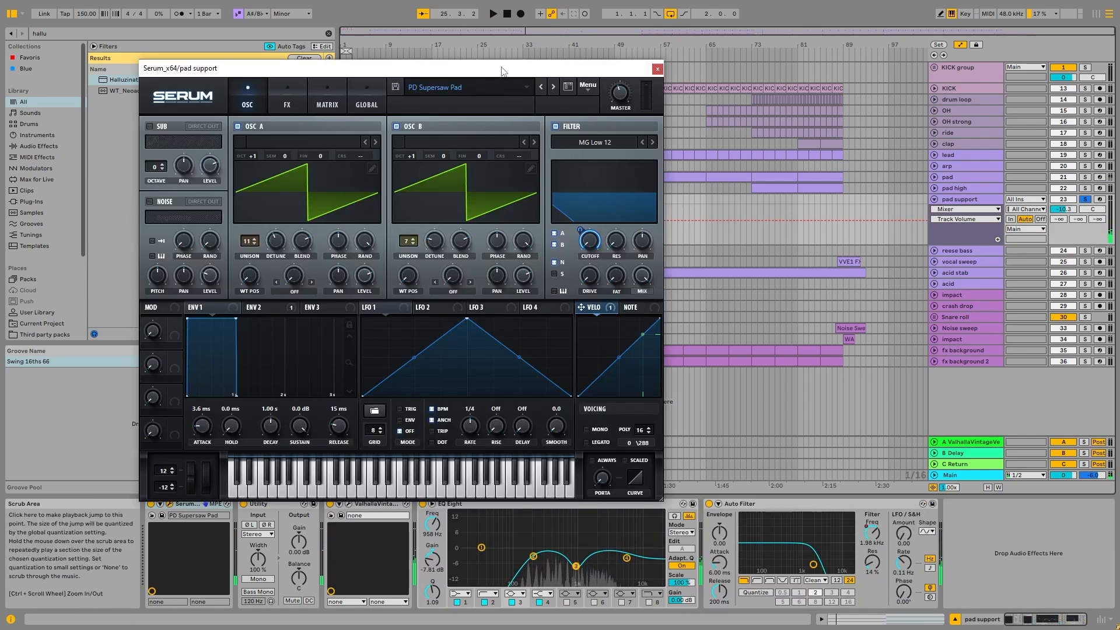
- Audition pad support alone while examining its PD Supersaw Pad patch in Serum, and close the plug-in window
drag(502, 71, 668, 65)
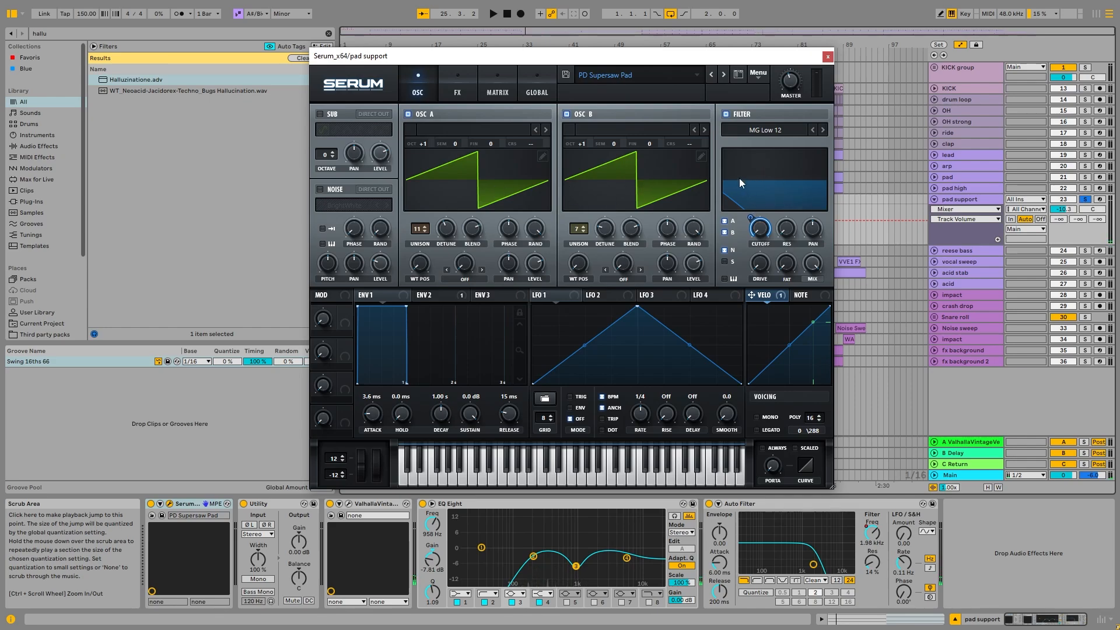
key(space)
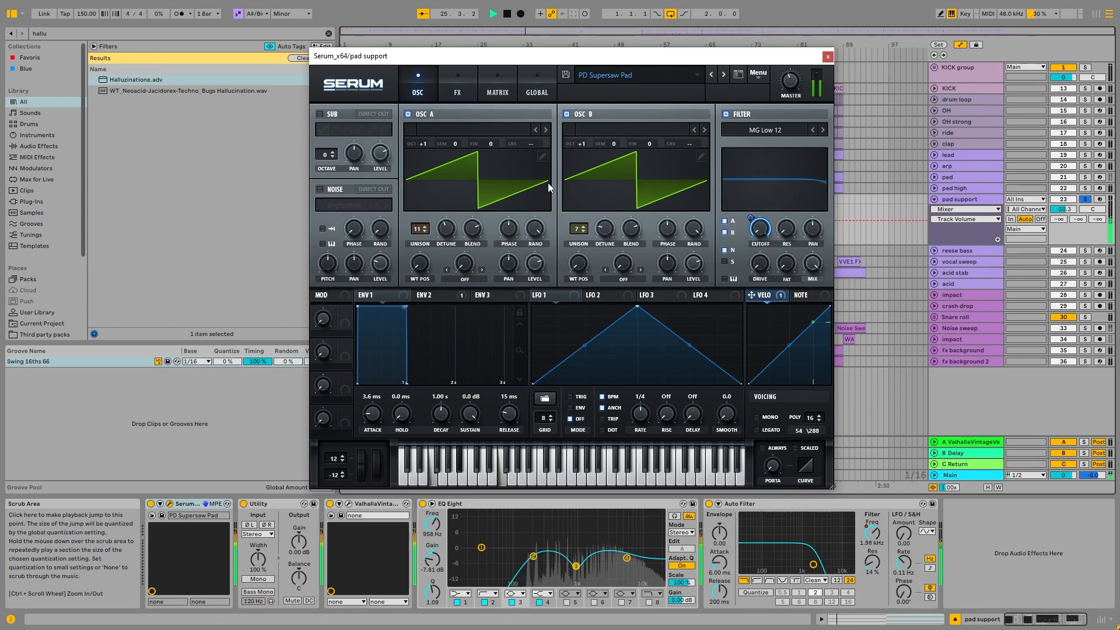
key(space)
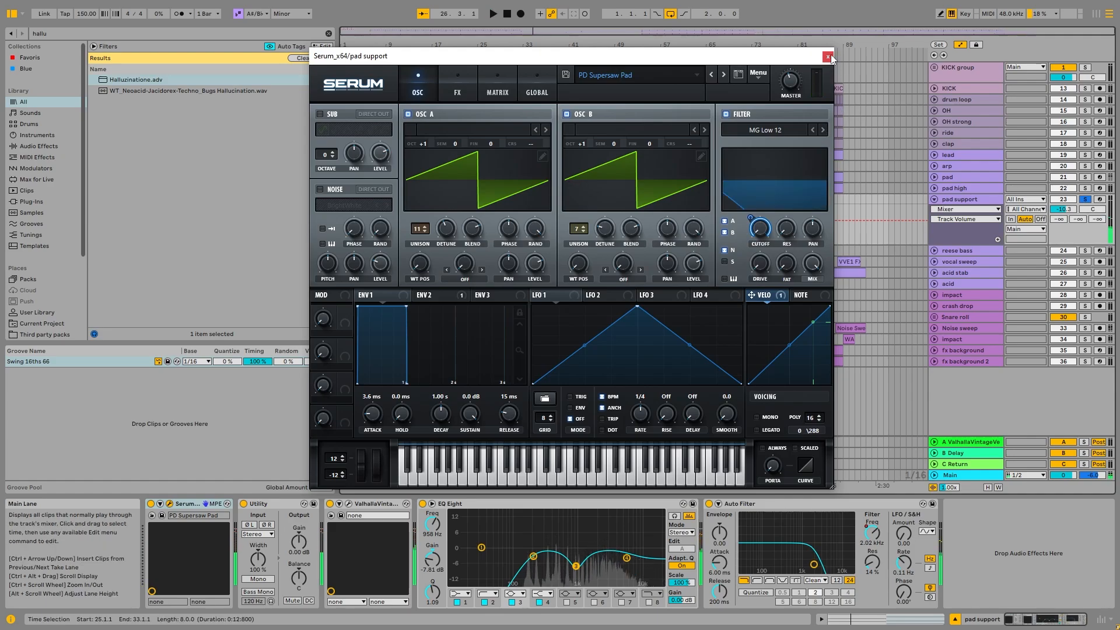
click(827, 56)
- Unfold the pad track and examine pad support's EQ Eight curve in the enlarged display before restoring the normal view
click(934, 177)
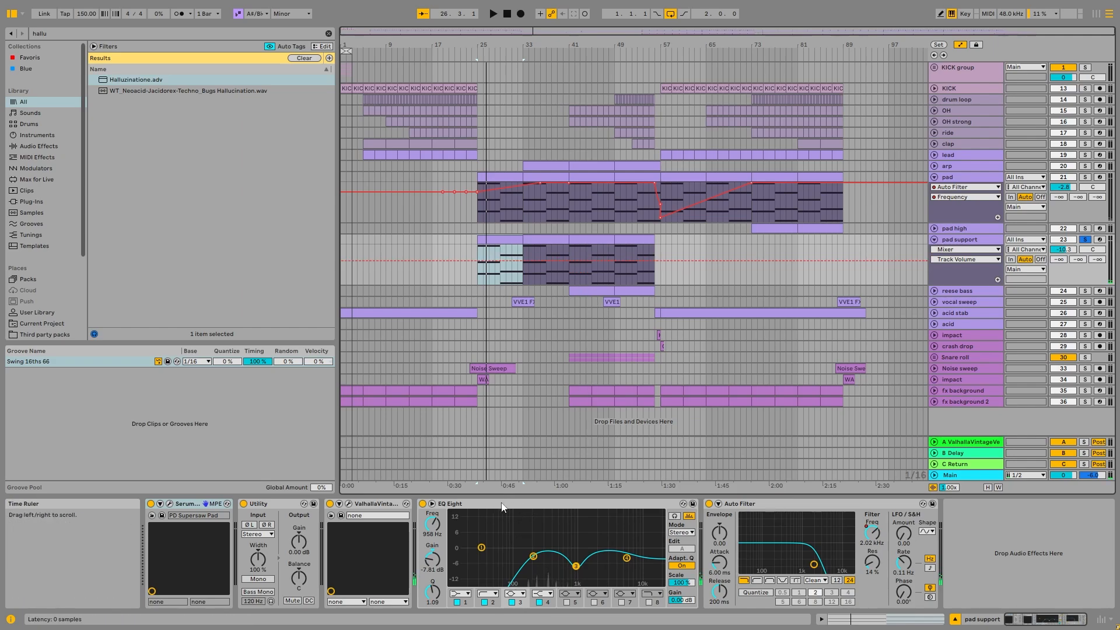
click(675, 515)
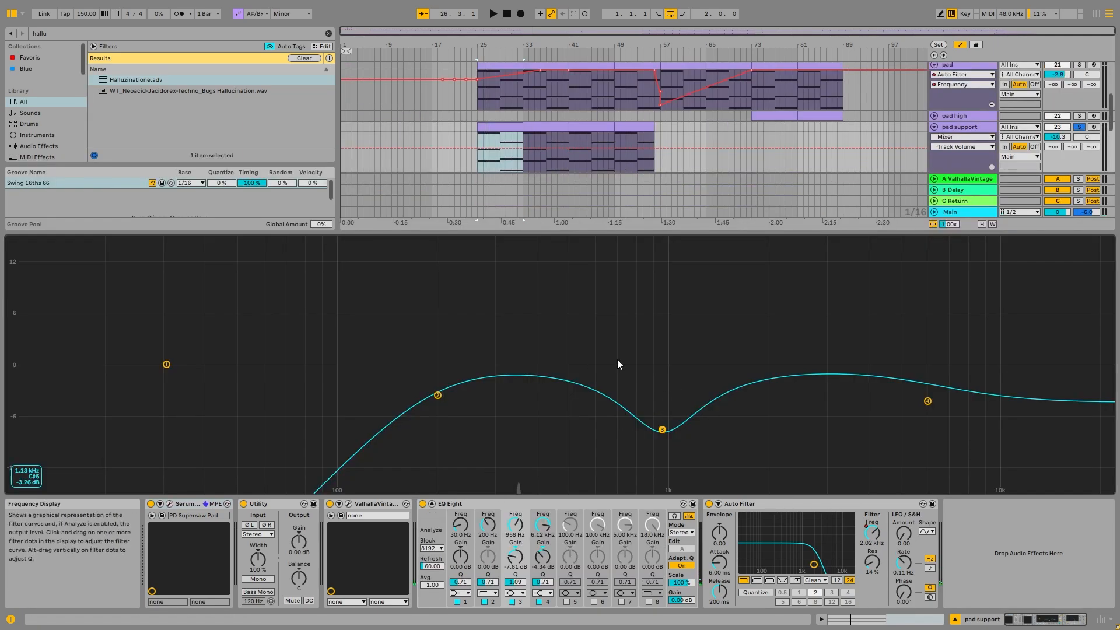
double_click(554, 322)
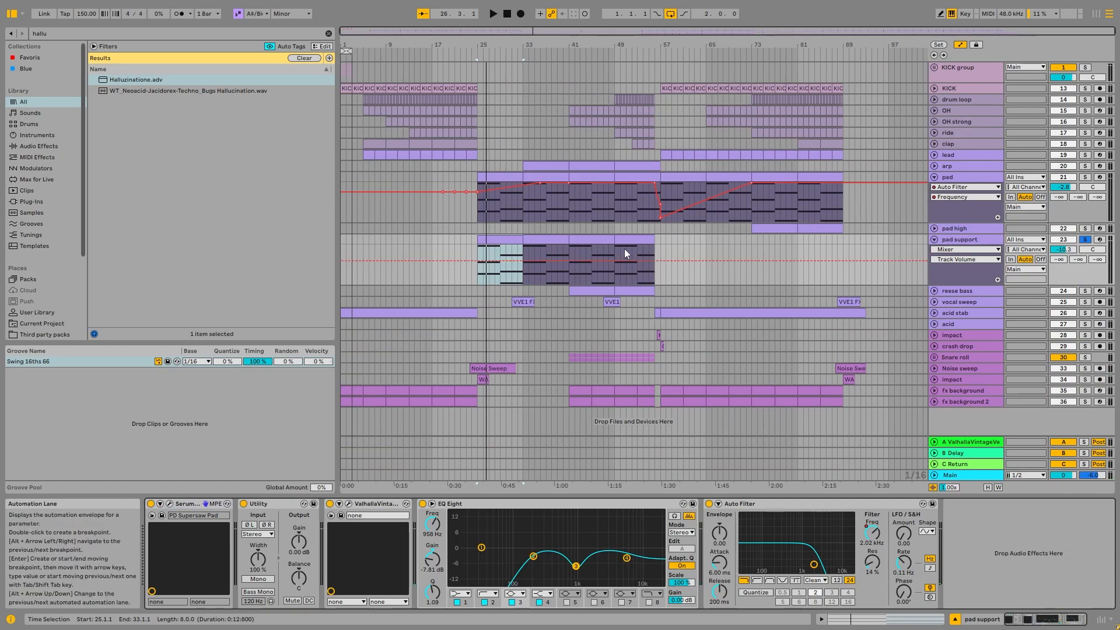
- Unfold the reese bass track and play it soloed from its first clip at bar 41
click(600, 240)
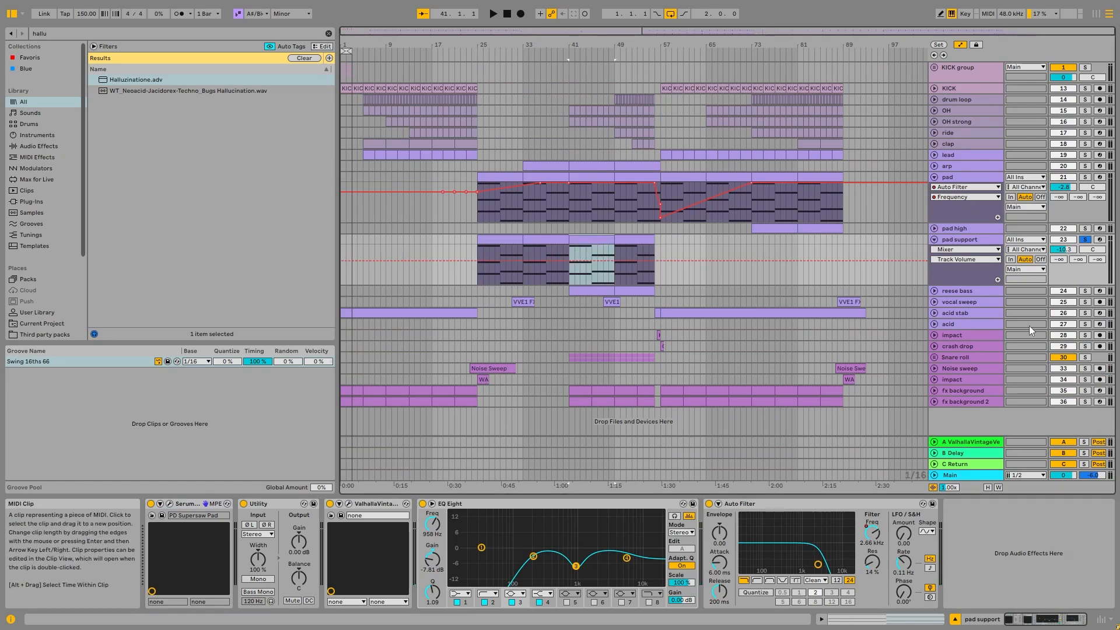
click(935, 291)
scroll(575, 293, up, 5)
click(1080, 291)
click(968, 290)
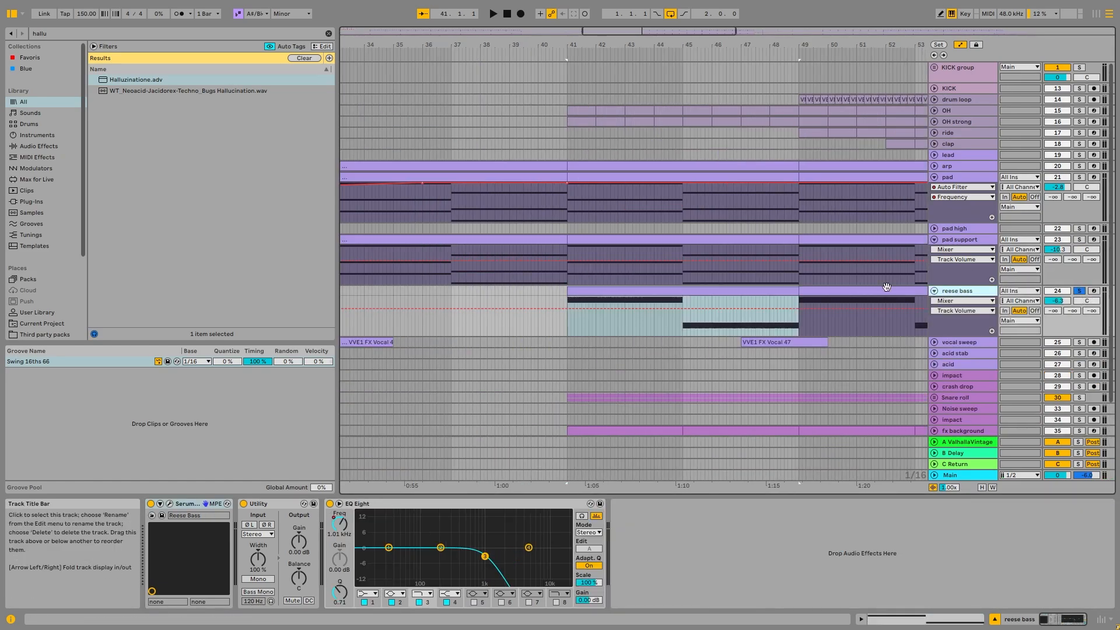
scroll(572, 295, down, 4)
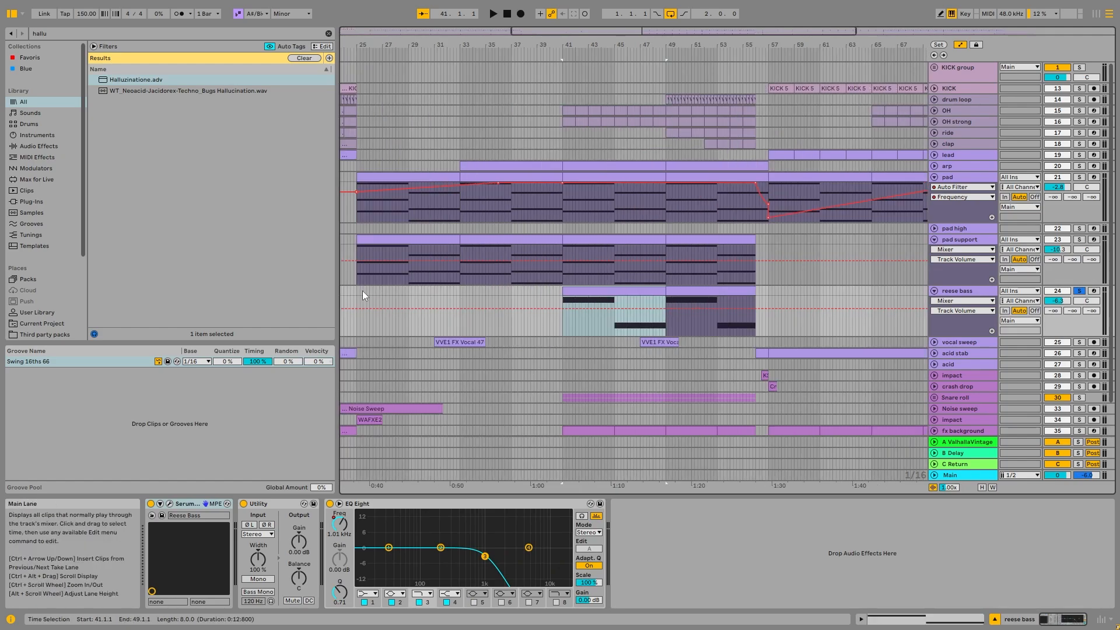
key(space)
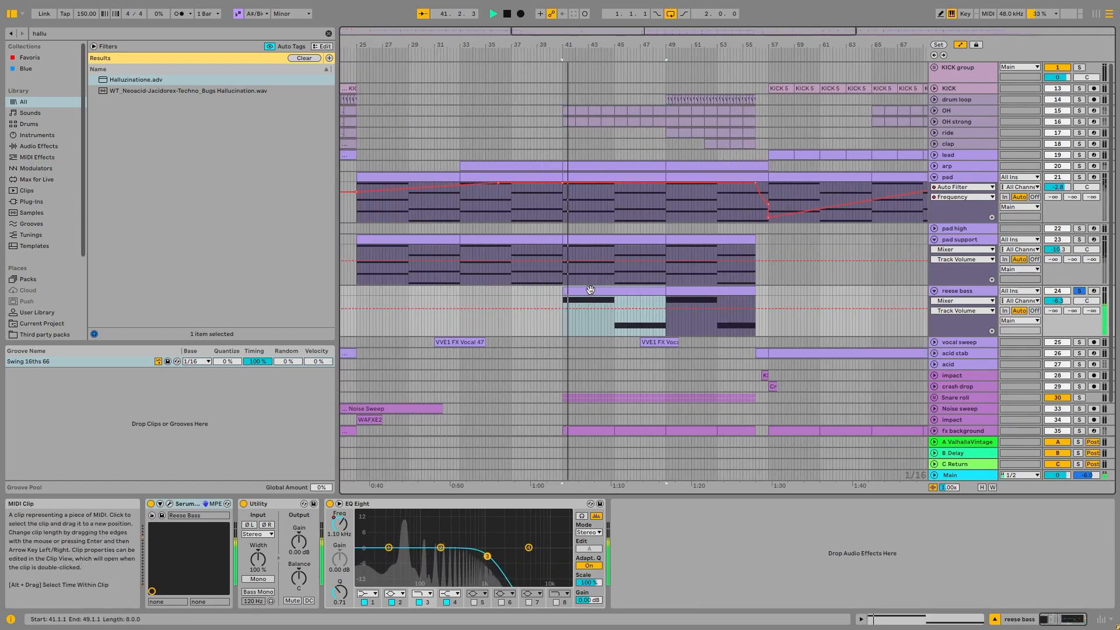
- Examine the reese bass's Serum patch in its plug-in window during playback and close the window
click(171, 504)
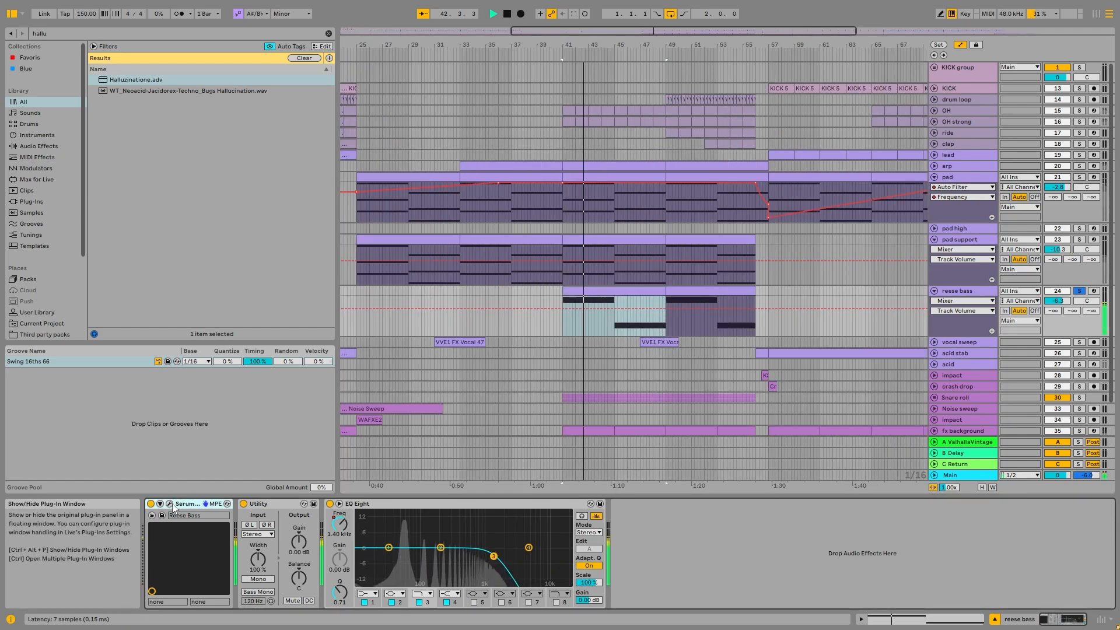
click(169, 503)
drag(412, 112, 527, 48)
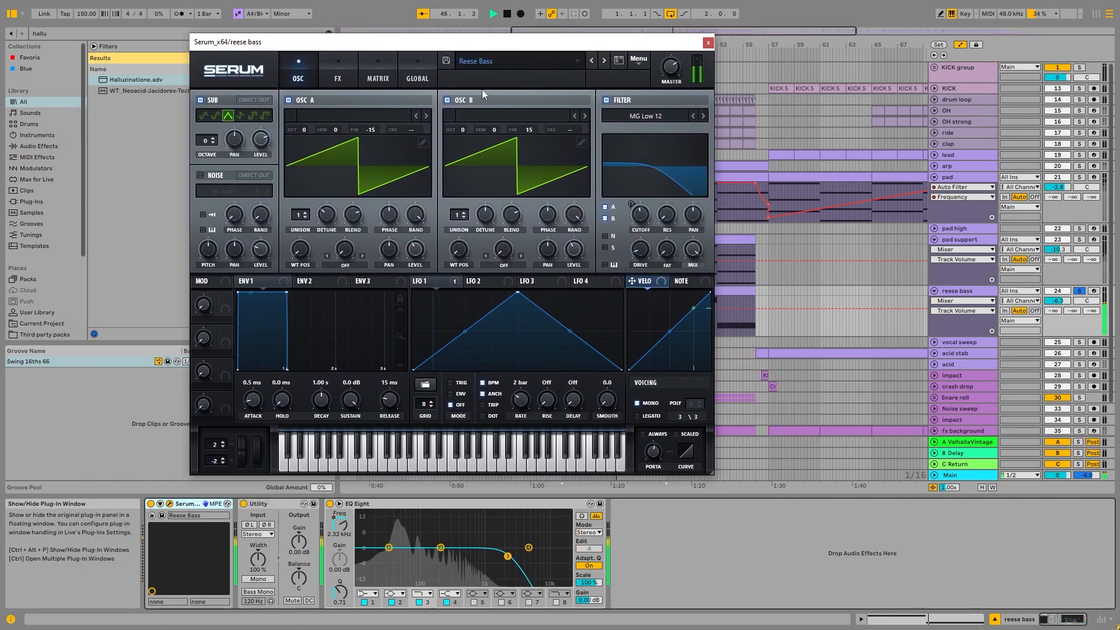
click(708, 42)
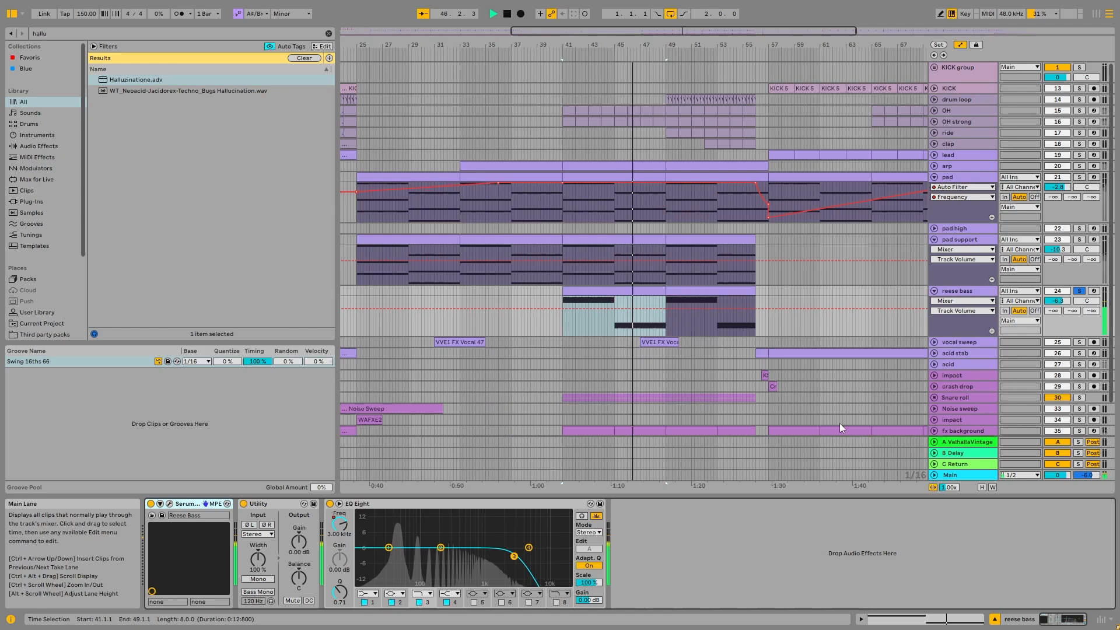
- Continue the reese bass playback from about bar 51 and show the automation of its EQ Eight band 3 frequency
click(695, 291)
click(701, 327)
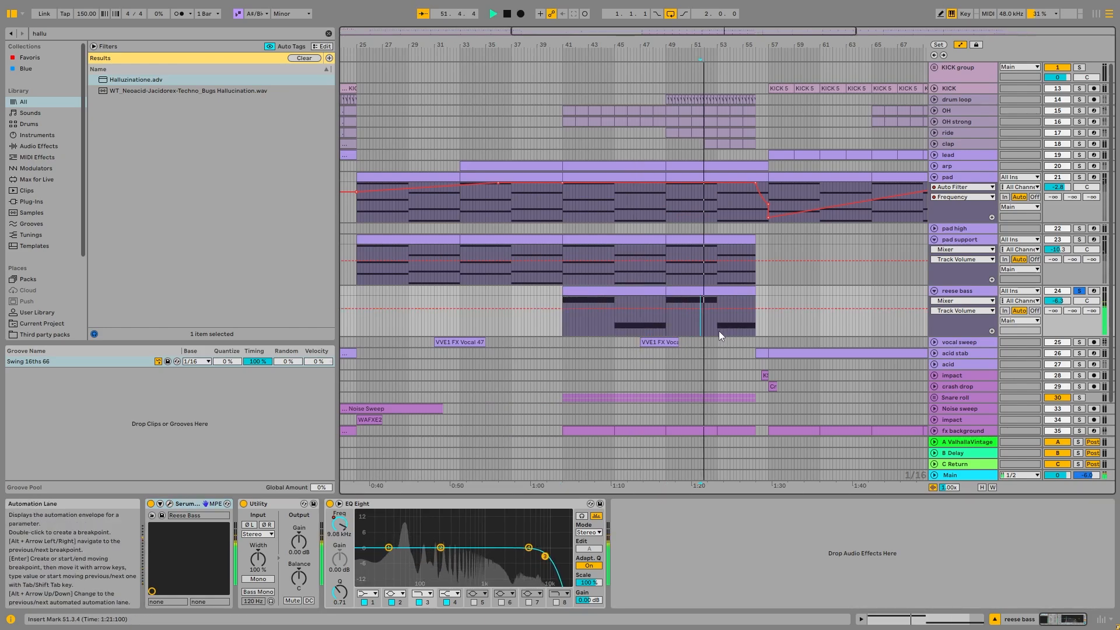
right_click(340, 522)
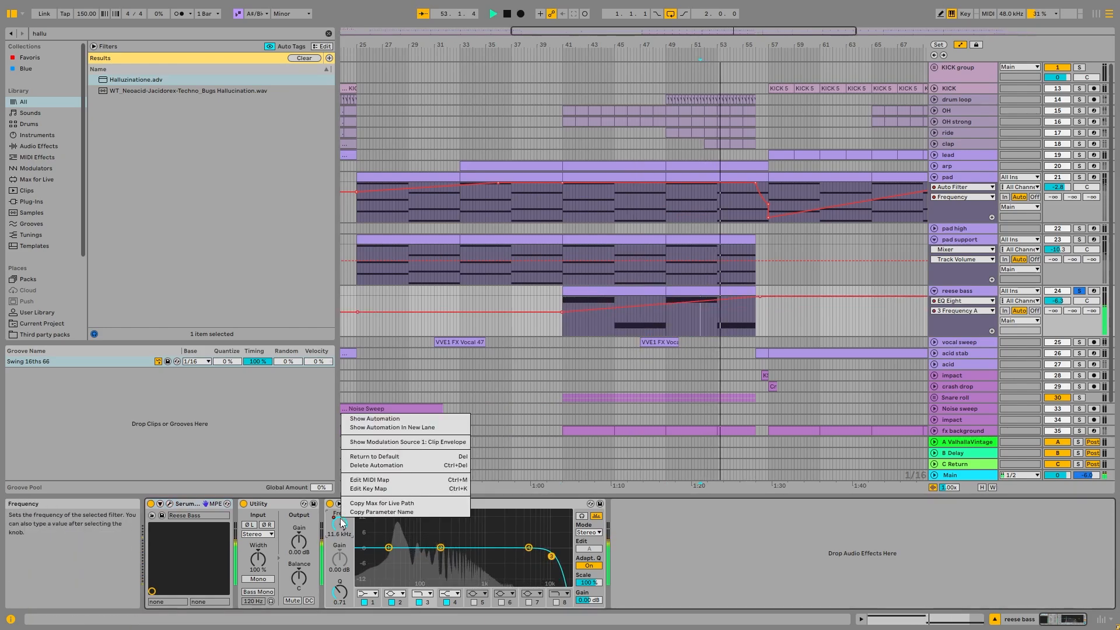
click(374, 419)
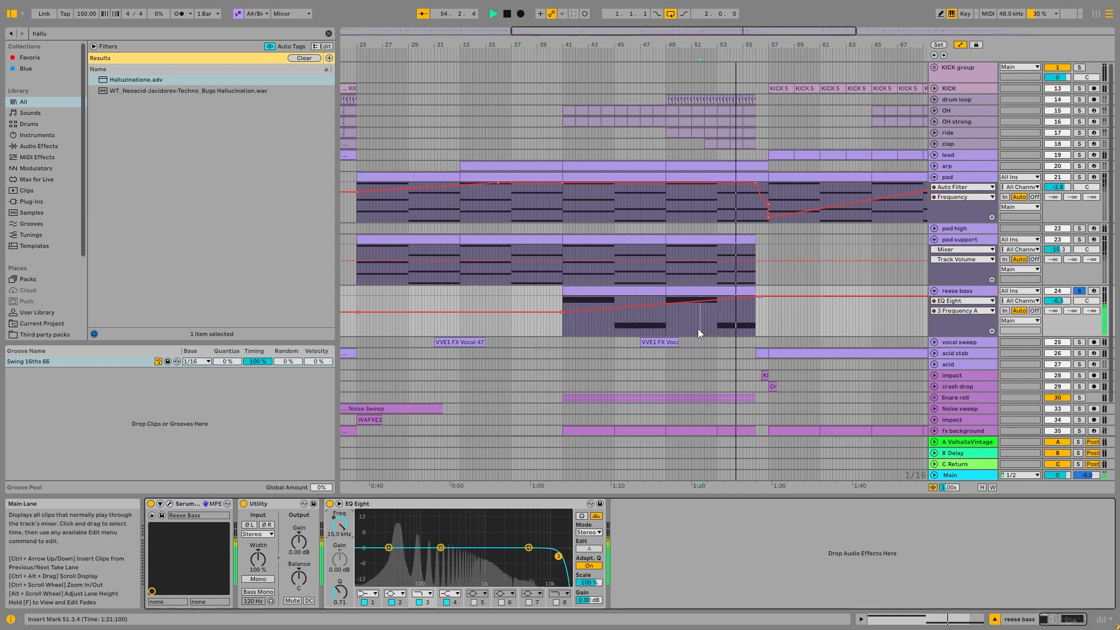
- Show the whole arrangement and fold the reese bass and pad support tracks
key(w)
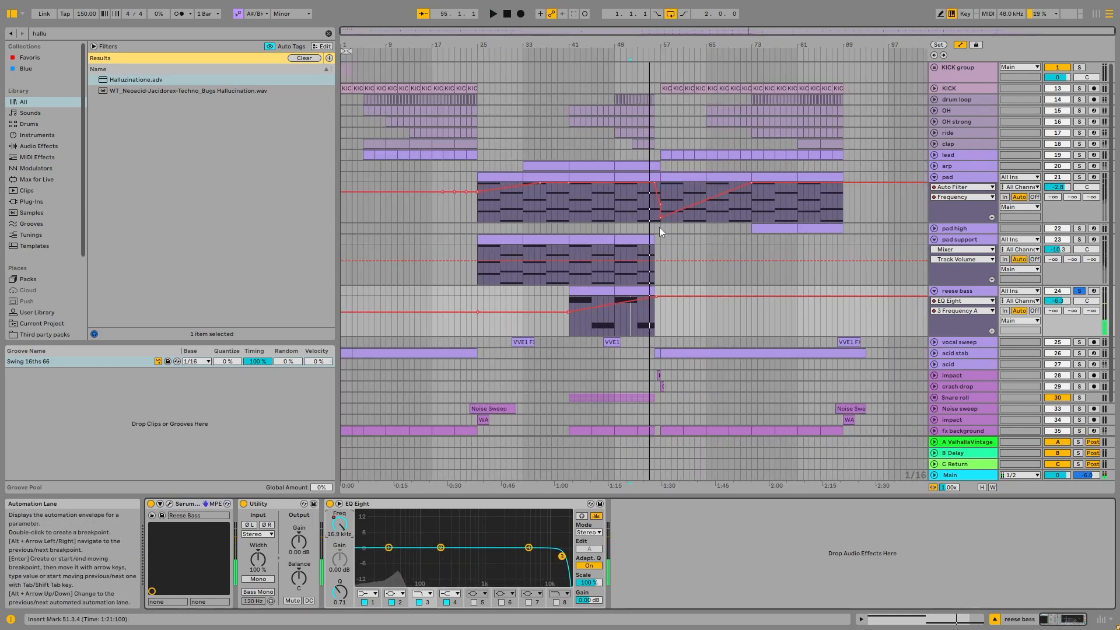
click(934, 292)
click(934, 239)
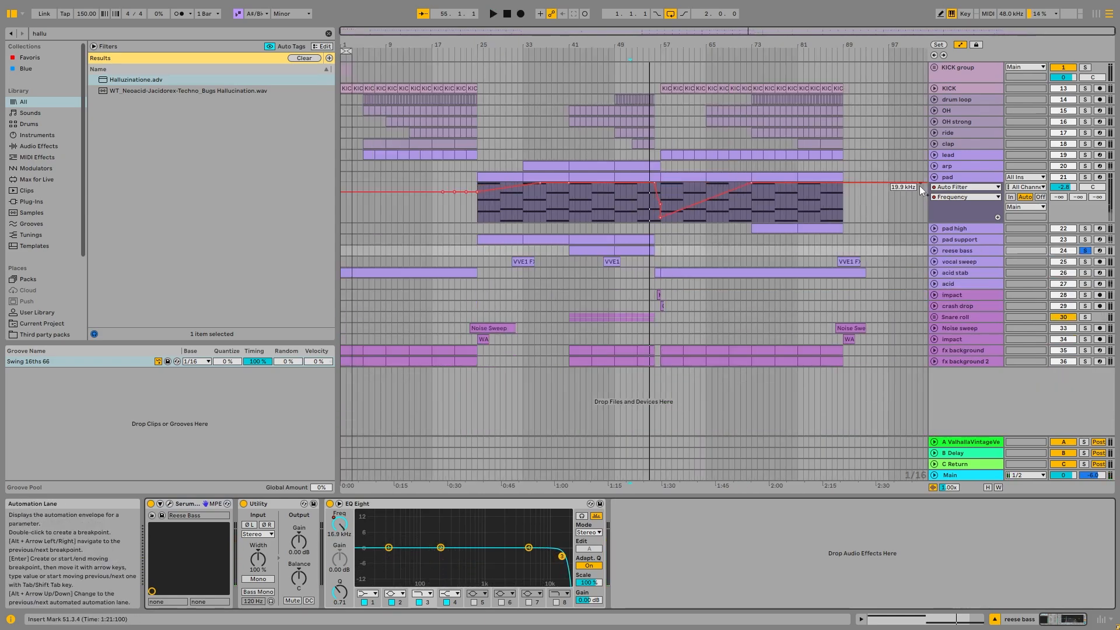
- Fold the pad track and place the insert marker at bar 56, just before the kick returns
click(934, 177)
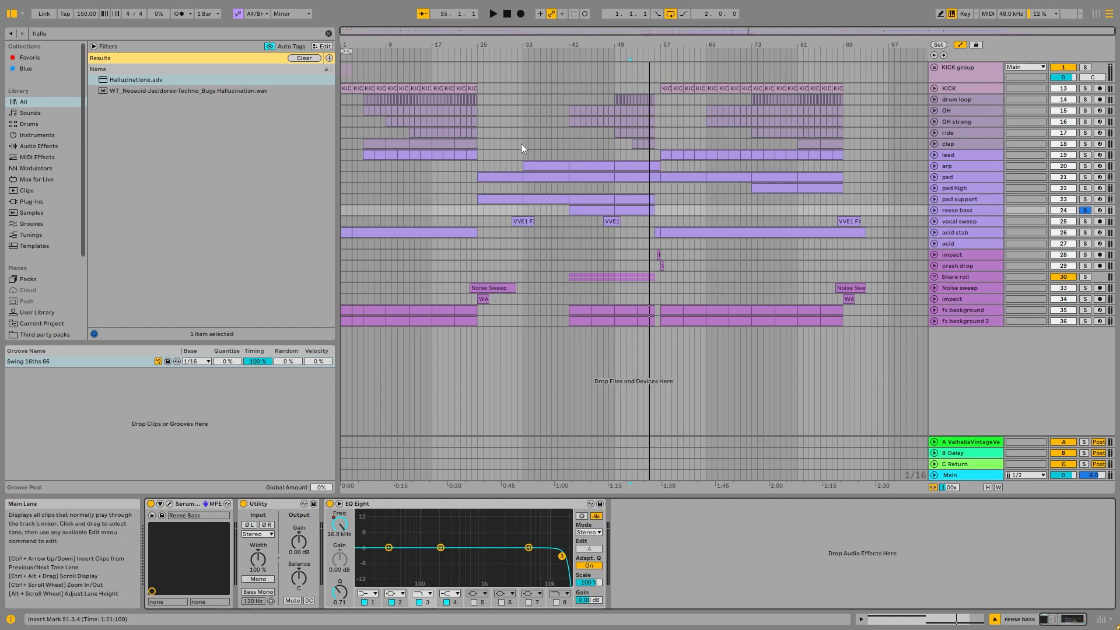
key(w)
scroll(579, 120, down, 3)
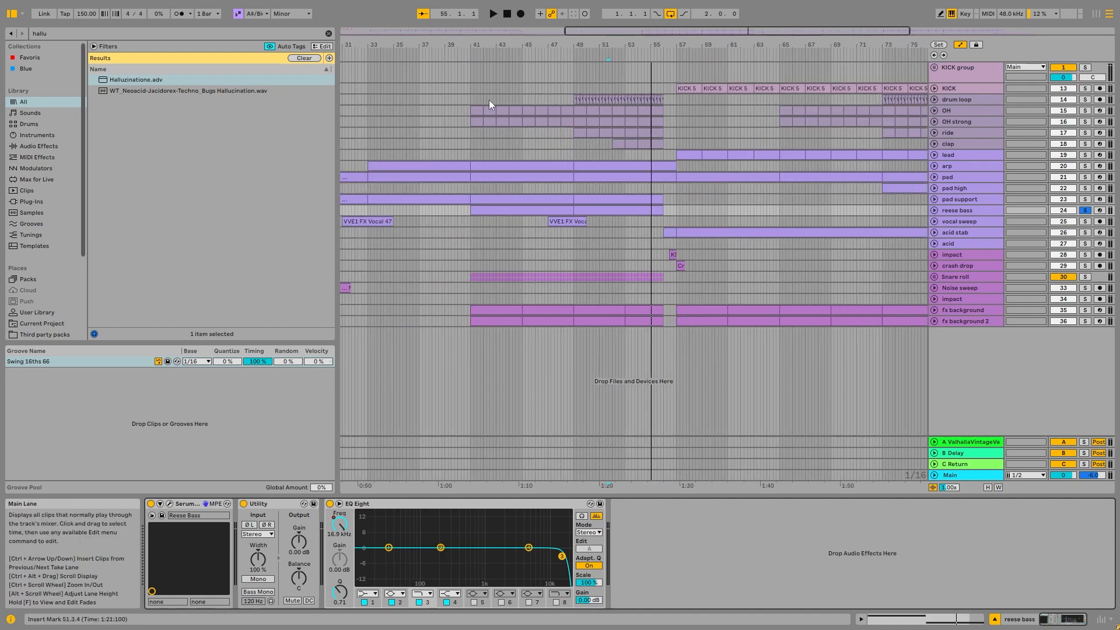
click(664, 88)
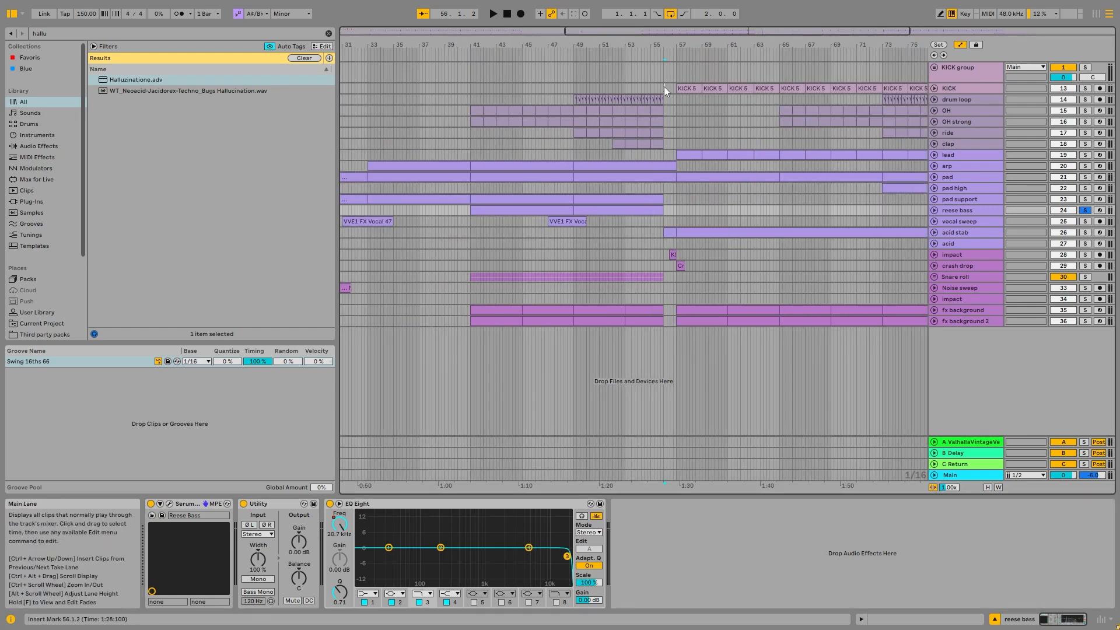
- Unfold the Snare roll group, play it soloed through the build-up, and show the group's Auto Filter
click(934, 277)
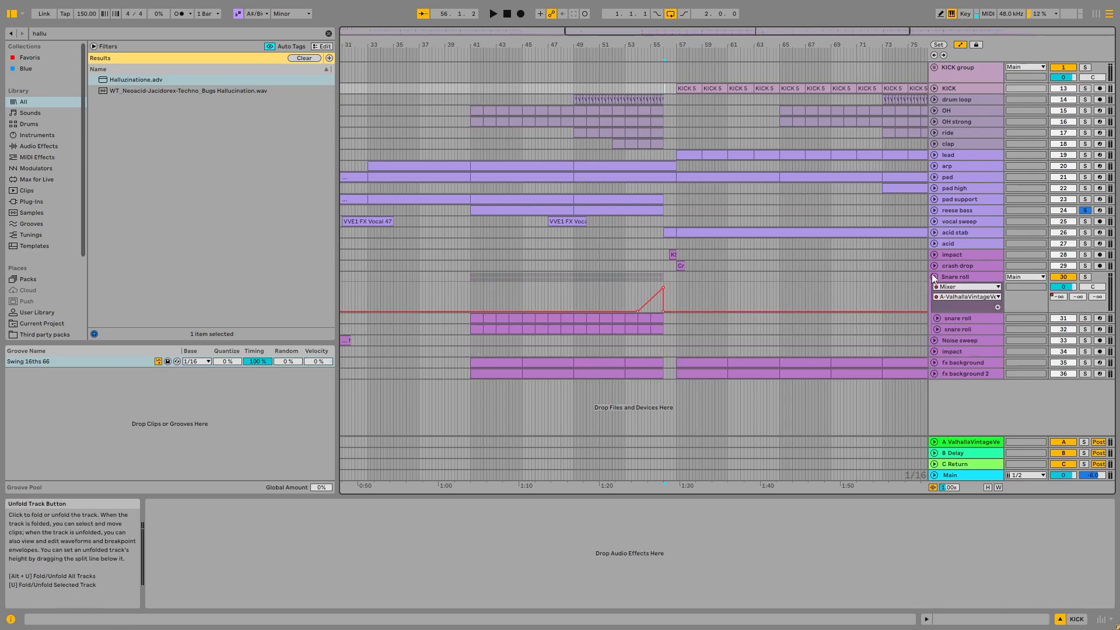
click(1086, 277)
click(478, 319)
key(space)
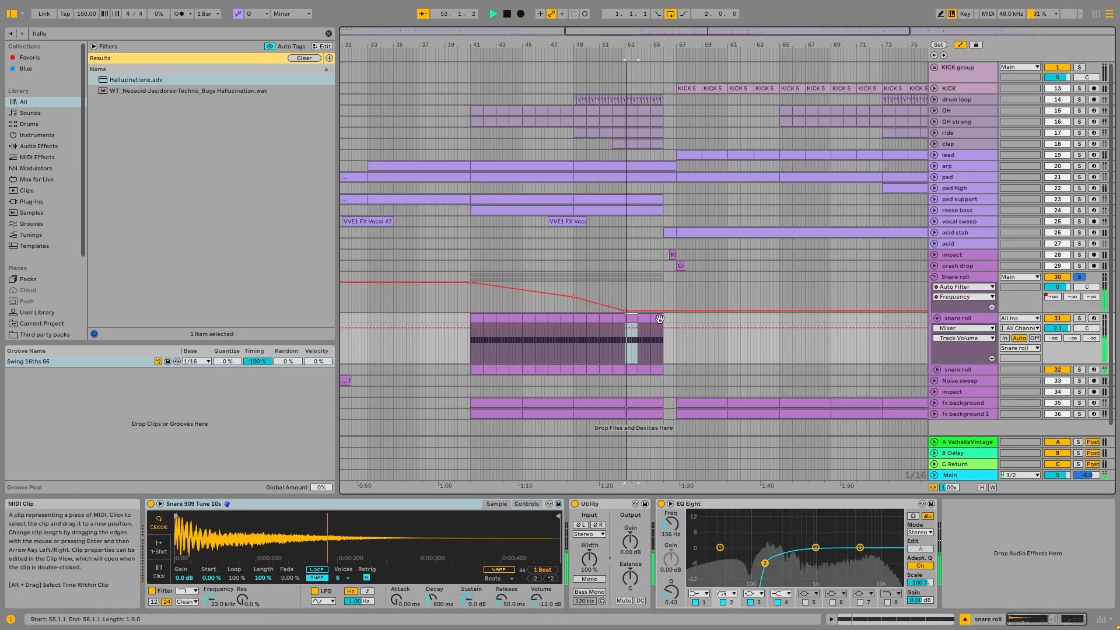
click(953, 277)
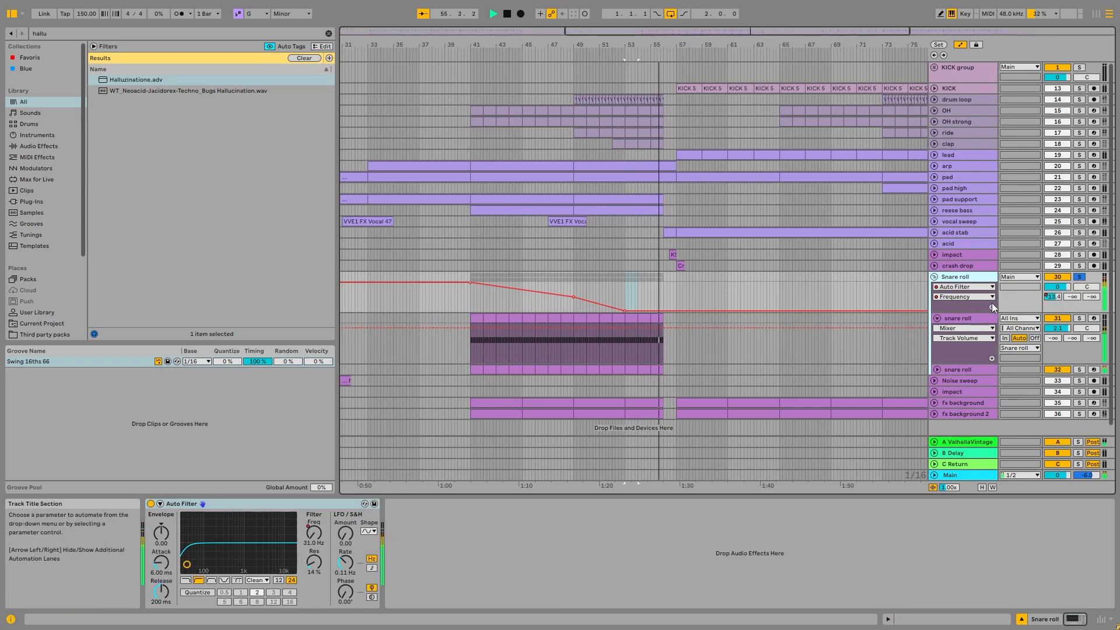
- Solo the first snare roll track inside the group and play it briefly from bar 53
click(971, 319)
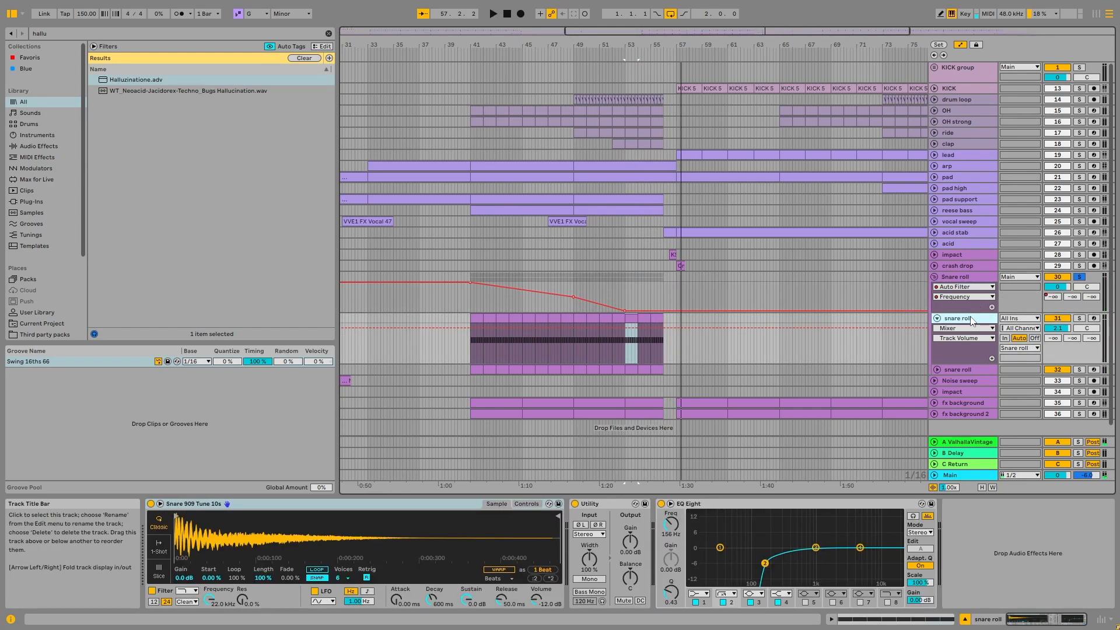
click(1078, 318)
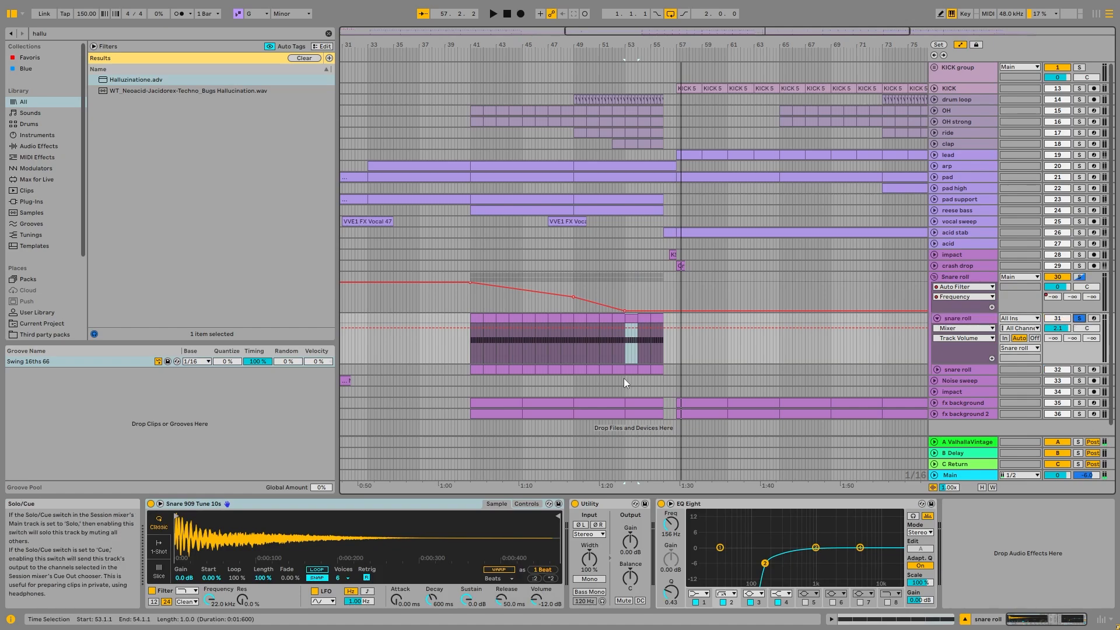
click(623, 355)
key(space)
- Solo the second snare roll track inside the group and play it briefly from bar 53
key(space)
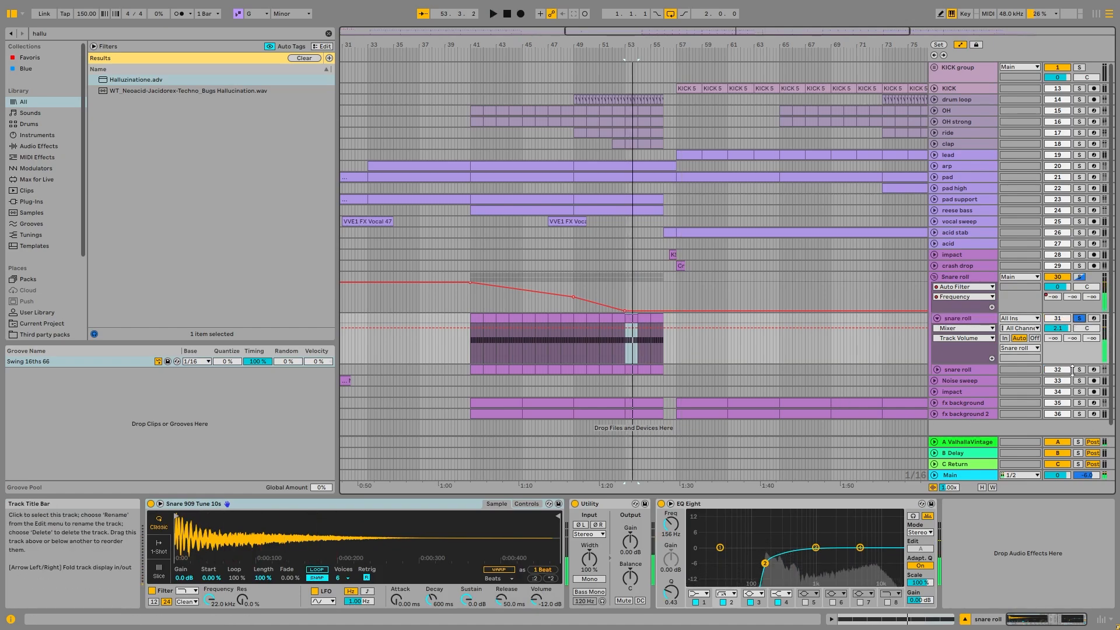
click(1079, 370)
click(633, 370)
key(space)
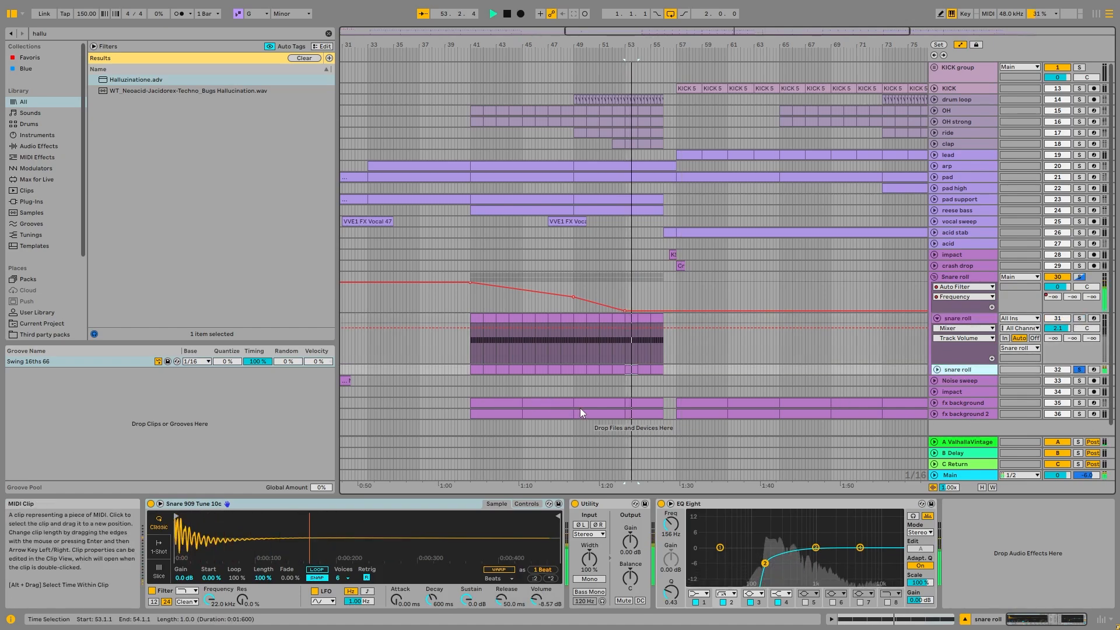
key(space)
- Examine the second snare roll track's MIDI notes in its bar 55 clip, then fold both snare roll tracks
click(937, 370)
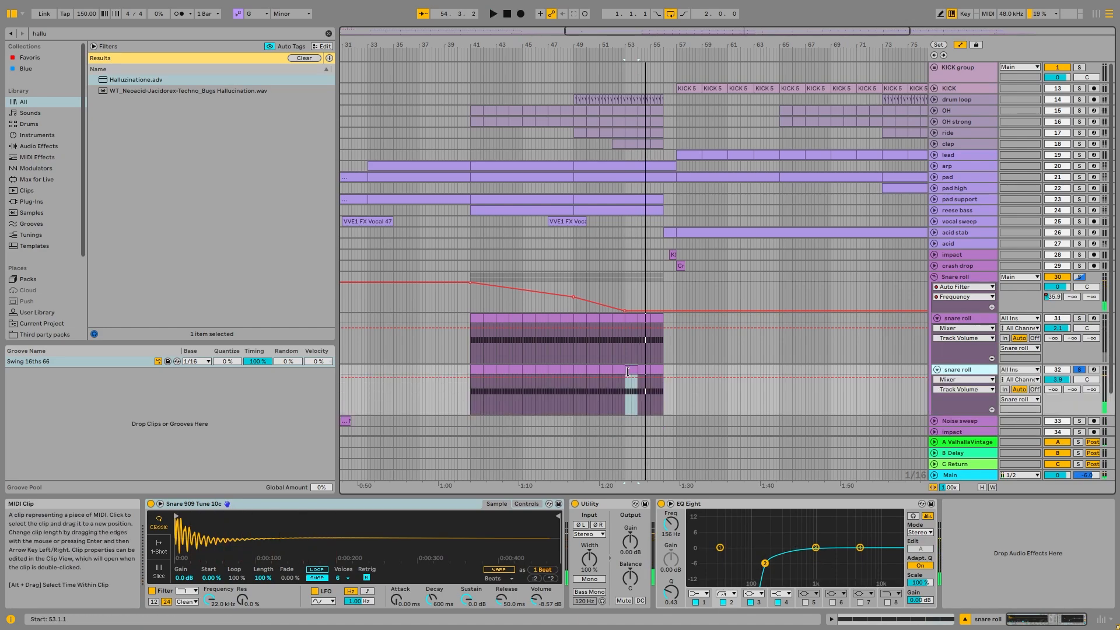
double_click(634, 371)
click(659, 123)
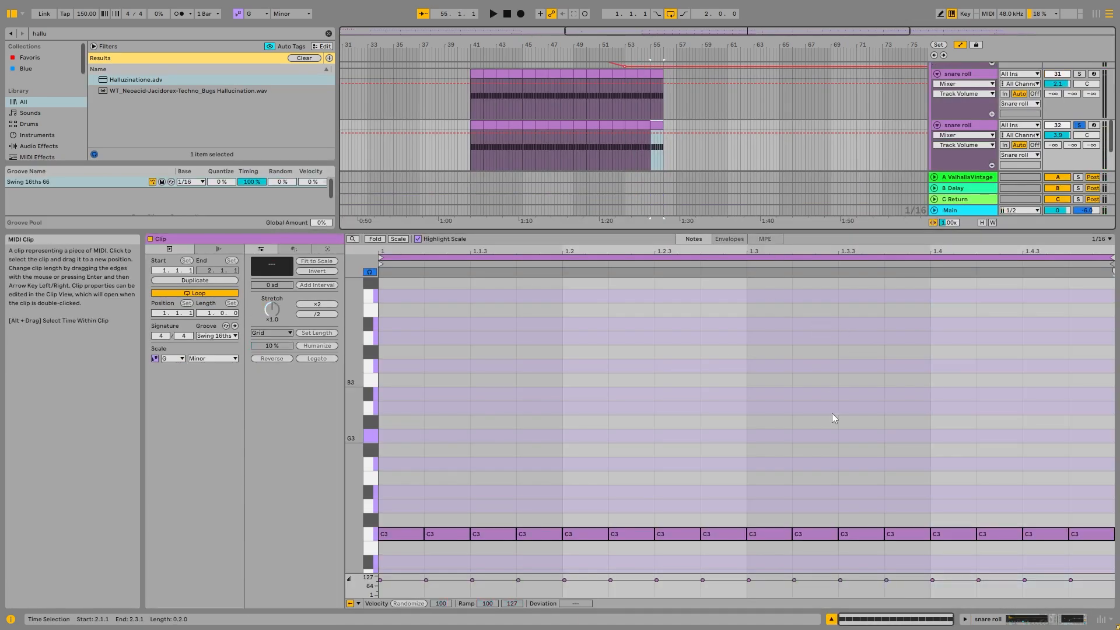
double_click(971, 124)
click(937, 318)
click(938, 327)
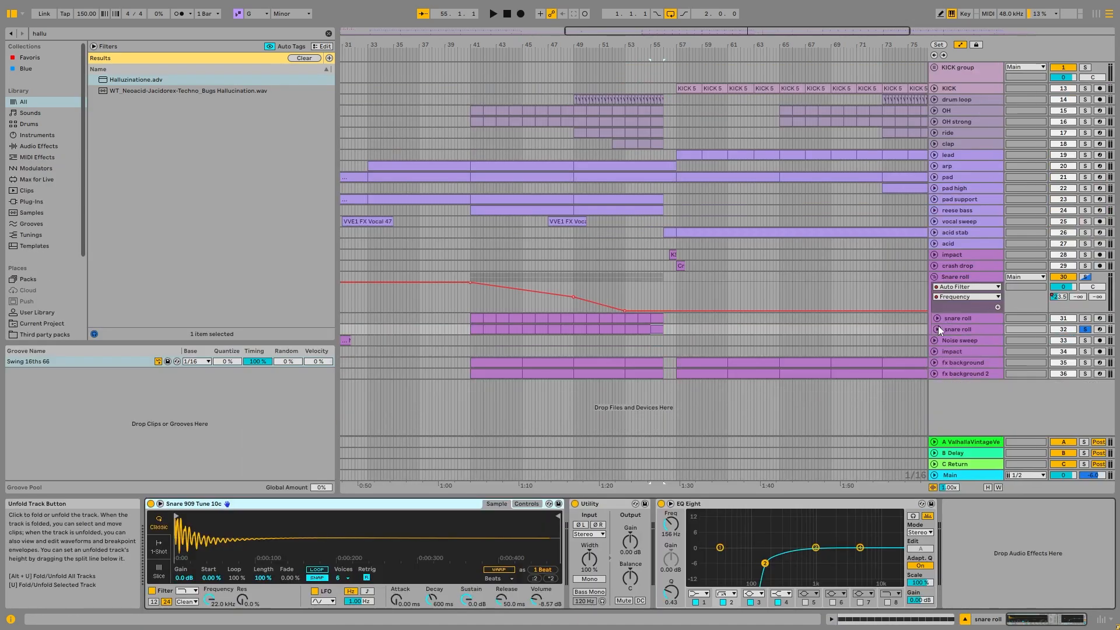
- Show the Snare roll group's Auto Filter frequency automation, then the automation of its ValhallaVintage send A
click(968, 279)
right_click(313, 530)
click(339, 443)
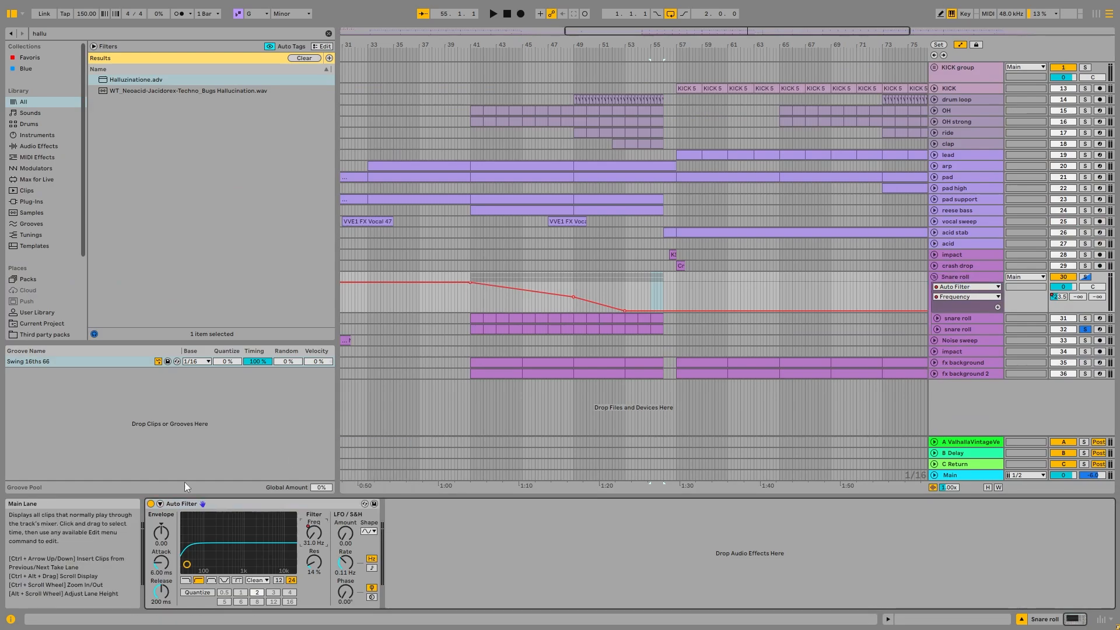
right_click(1052, 296)
click(990, 328)
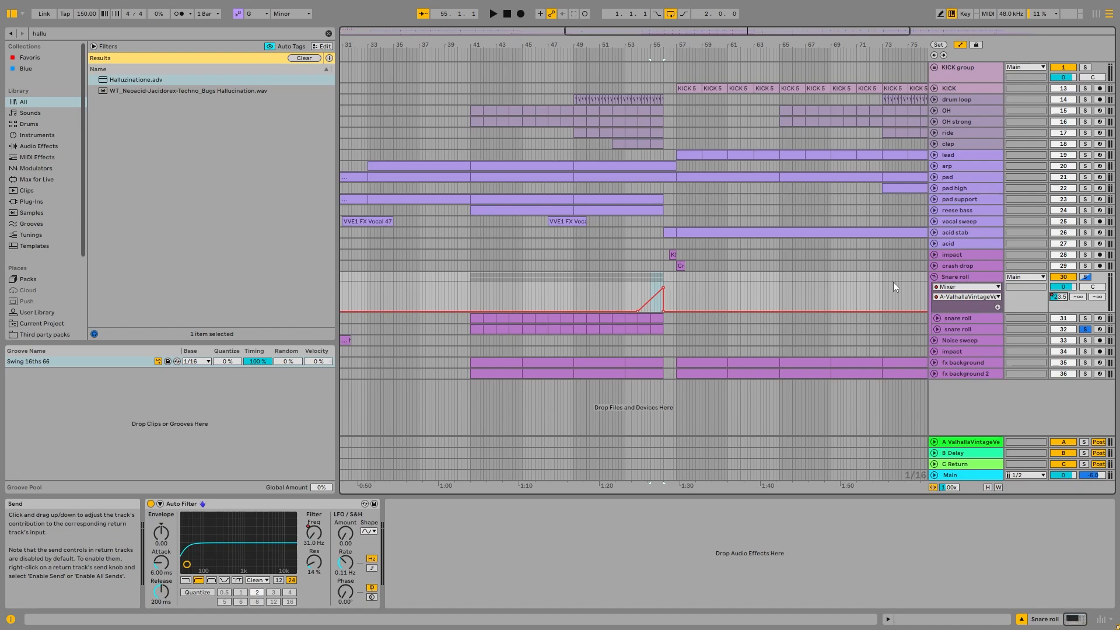
- Highlight the build-up across all tracks from about bar 41 to the end of bar 55, then clear the selection
click(662, 281)
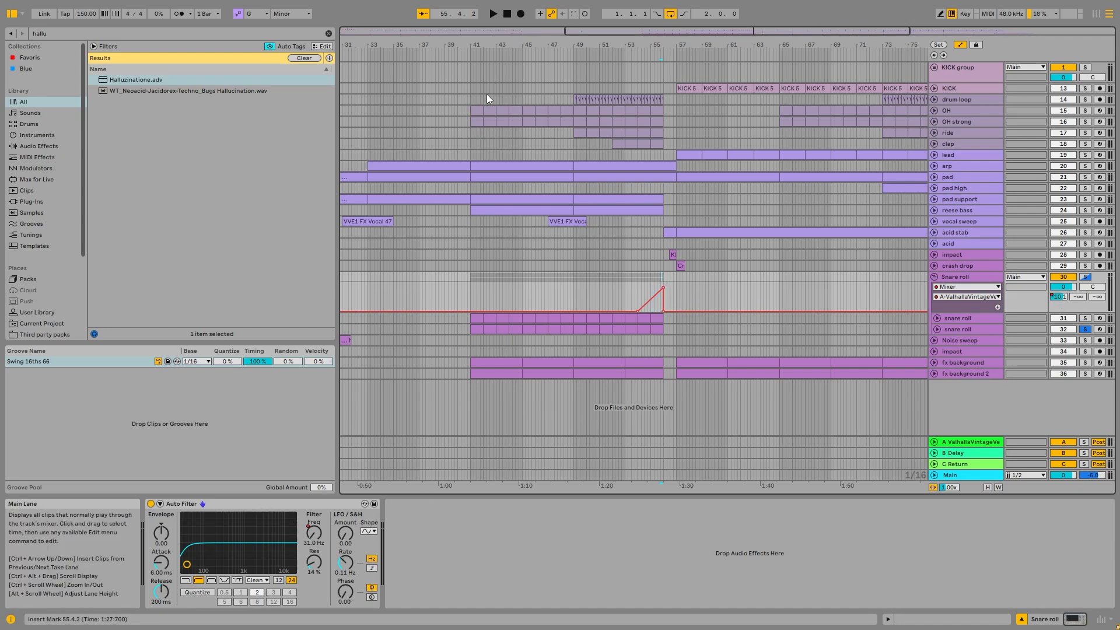
drag(468, 93, 662, 397)
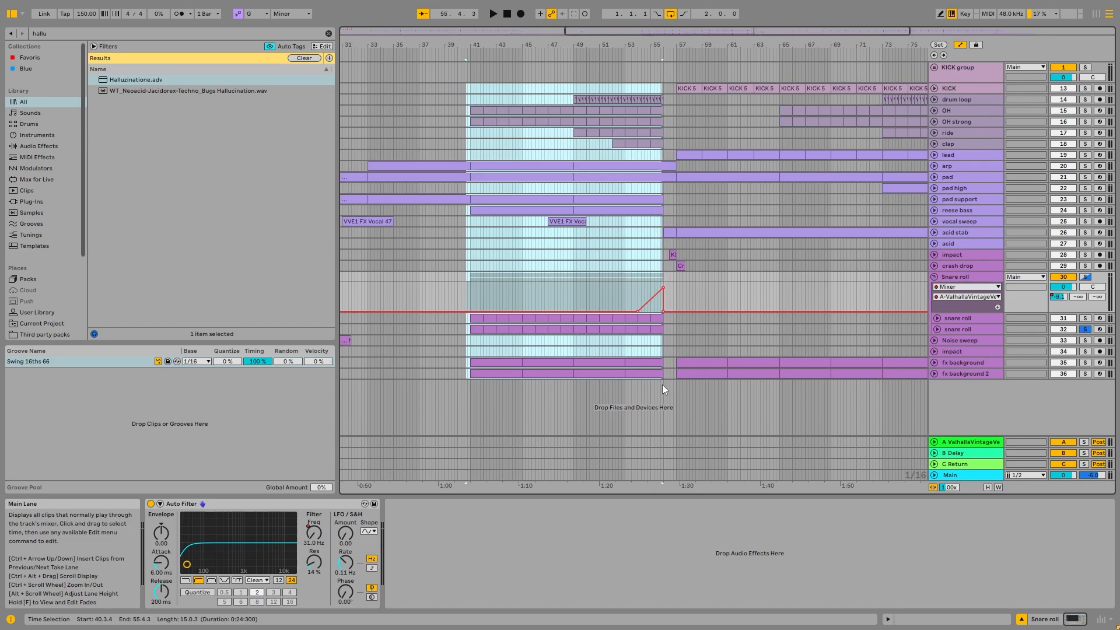
click(662, 244)
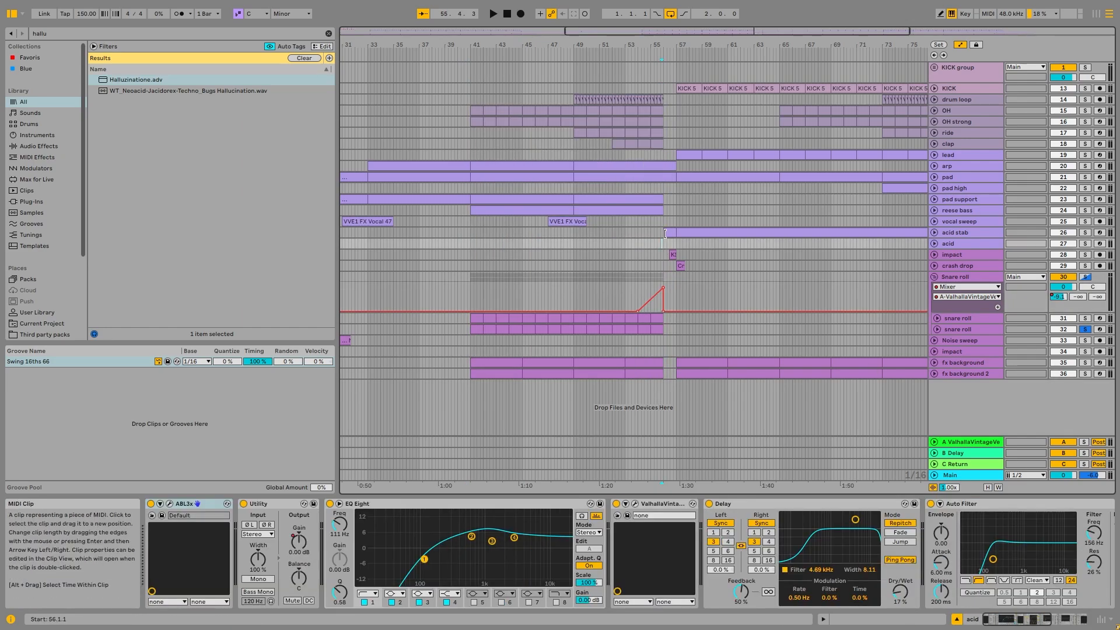
- Unfold the acid stab track and play it soloed from its clip at bar 56
scroll(665, 232, up, 5)
click(668, 232)
click(935, 232)
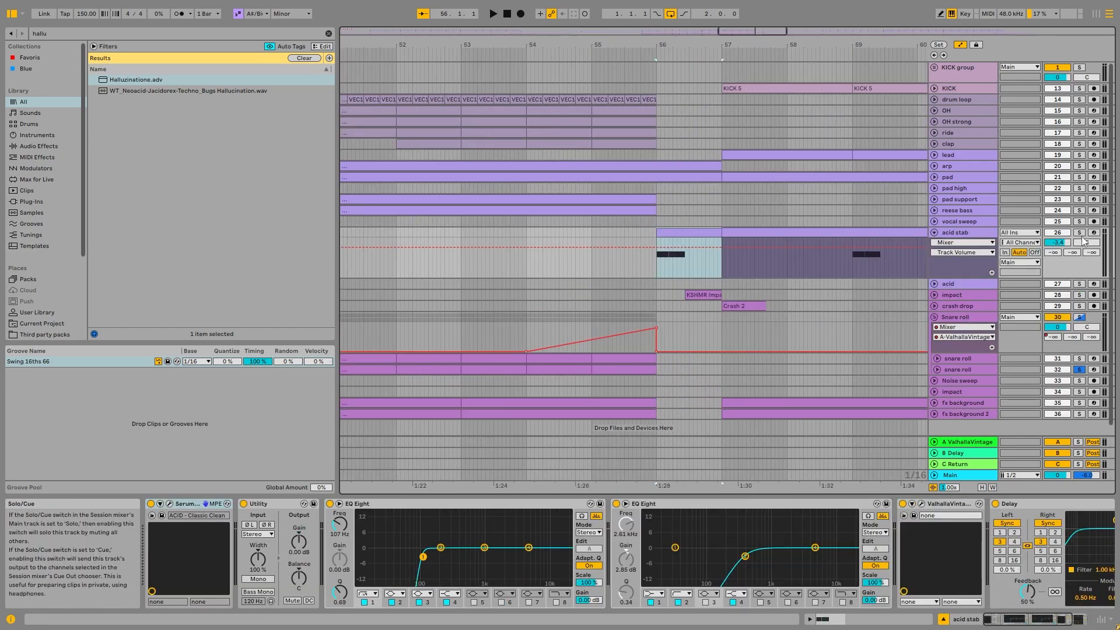
key(space)
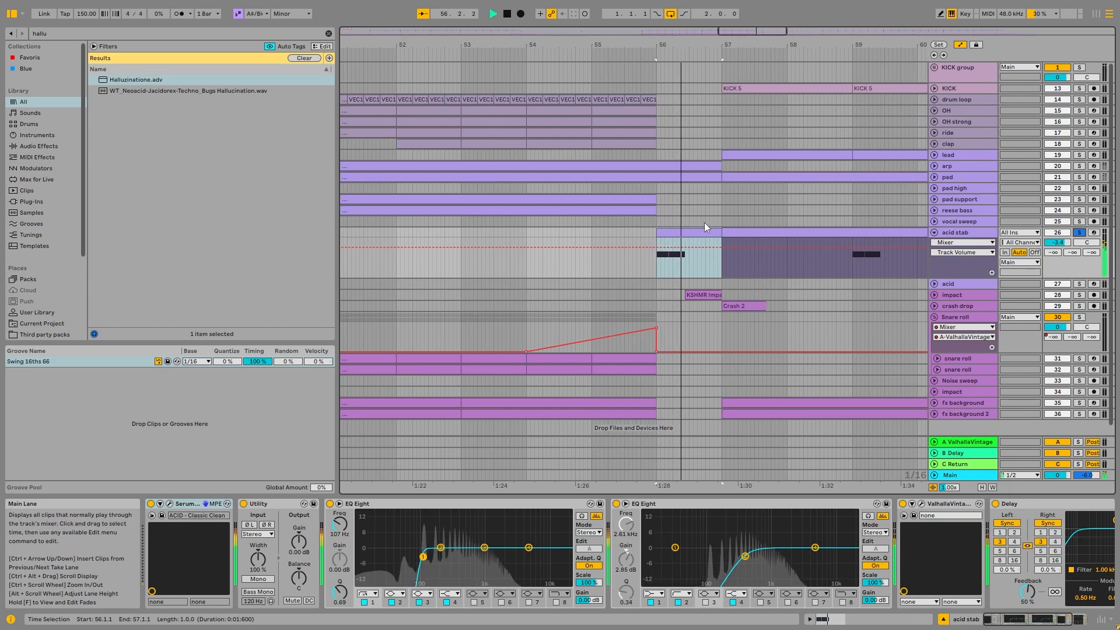
scroll(708, 225, down, 5)
scroll(717, 229, down, 3)
key(space)
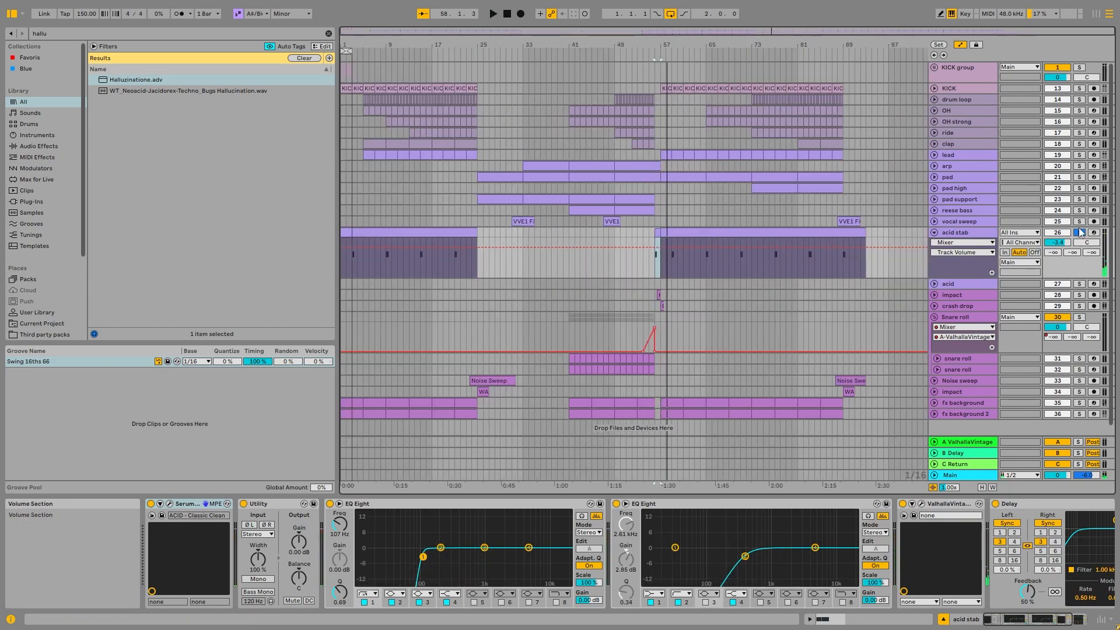
- Select the lead clip at bar 57 and examine the lead's device chain through to its last EQ Eight
click(667, 155)
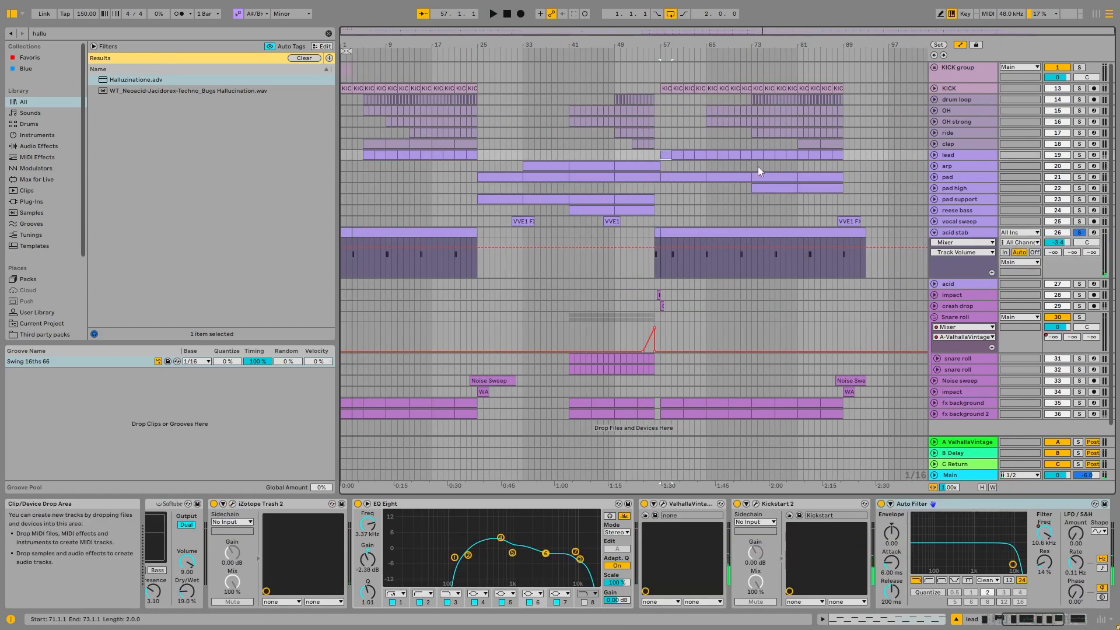
click(951, 156)
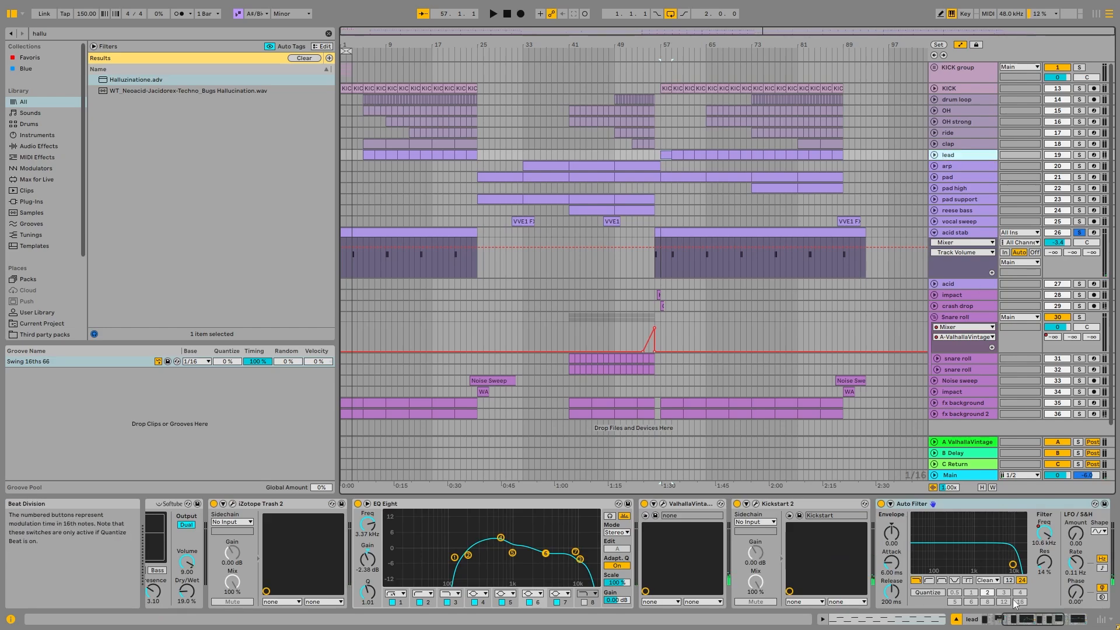
click(1053, 620)
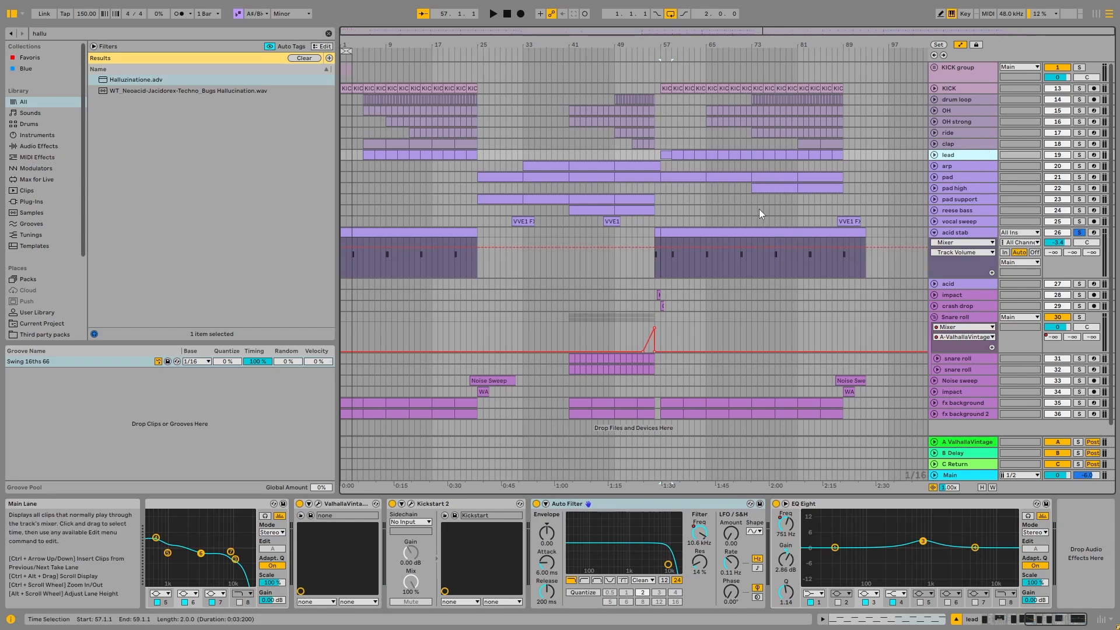
- Examine the MIDI notes of the acid stab clip at bar 56 and return to the track's devices
click(934, 232)
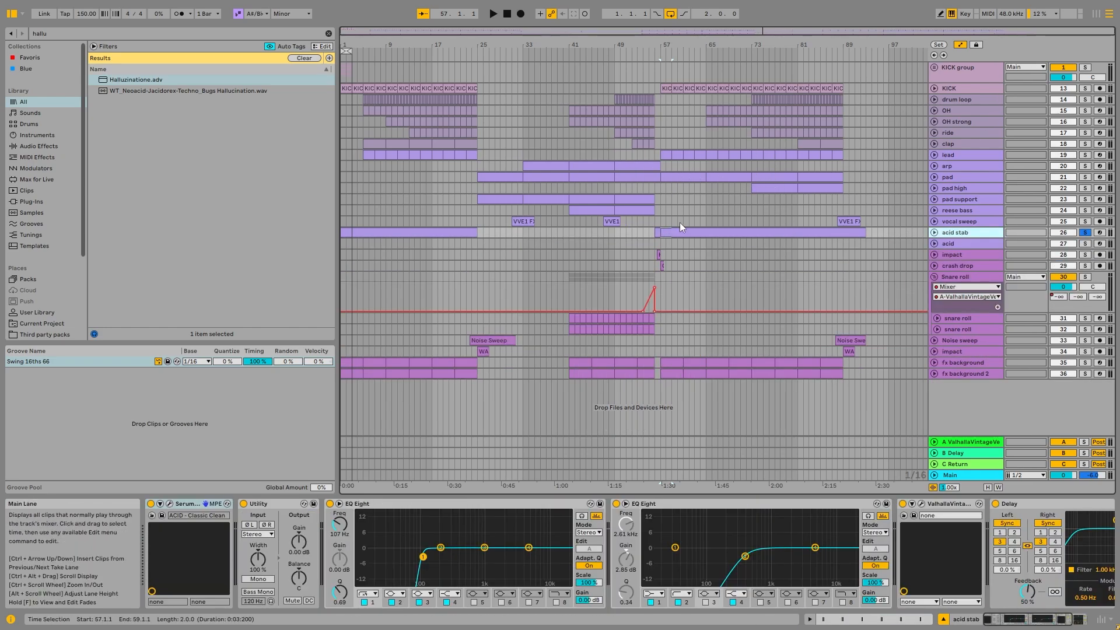
click(934, 233)
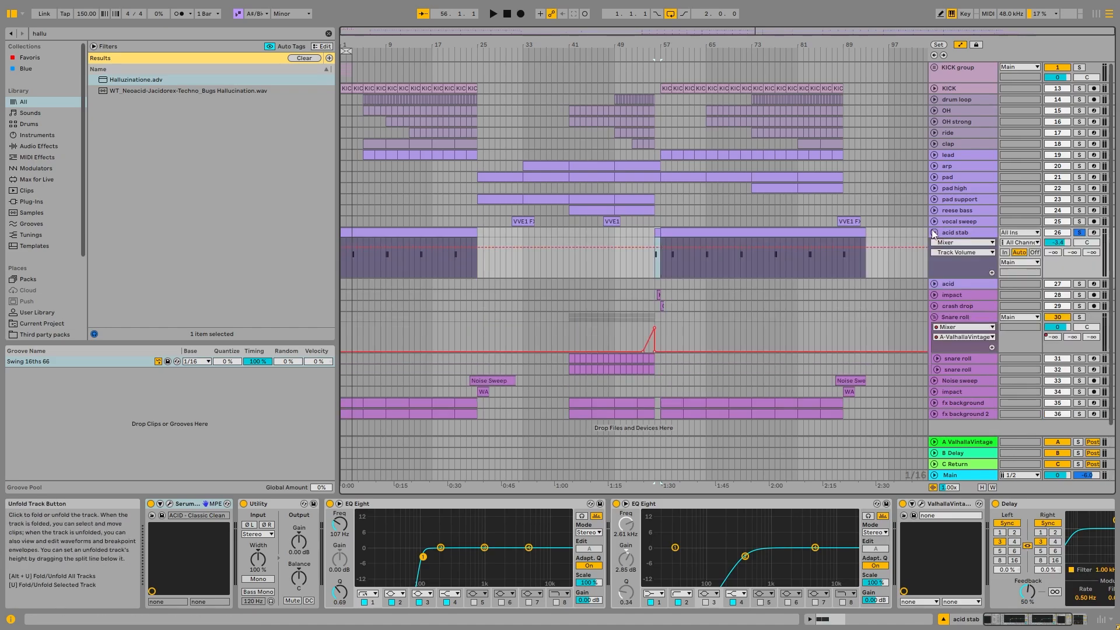
double_click(668, 233)
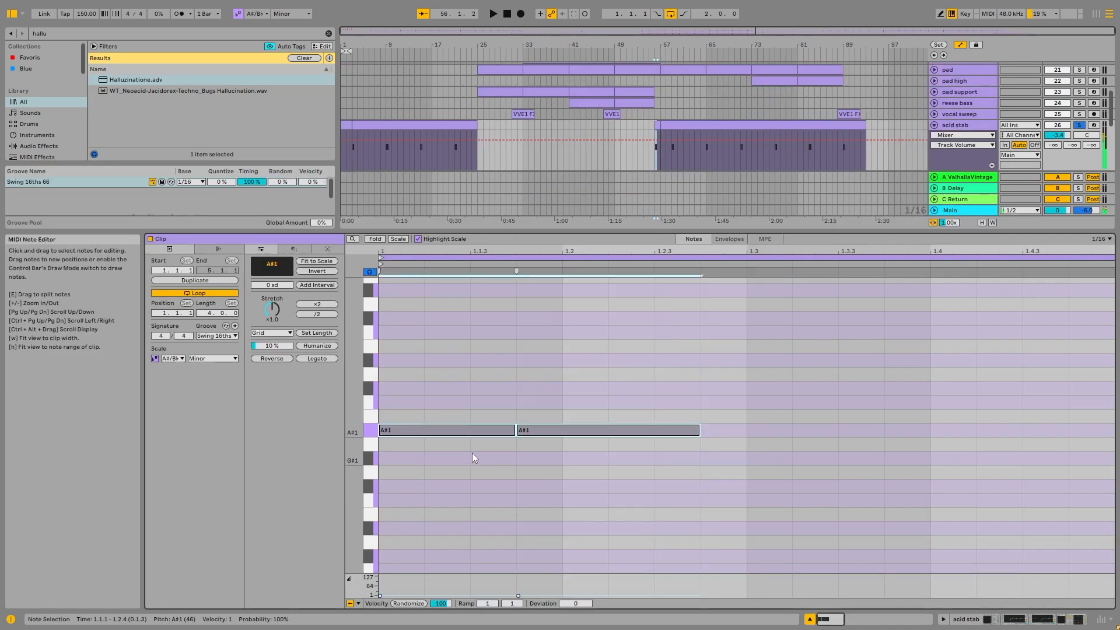
key(shift+Tab)
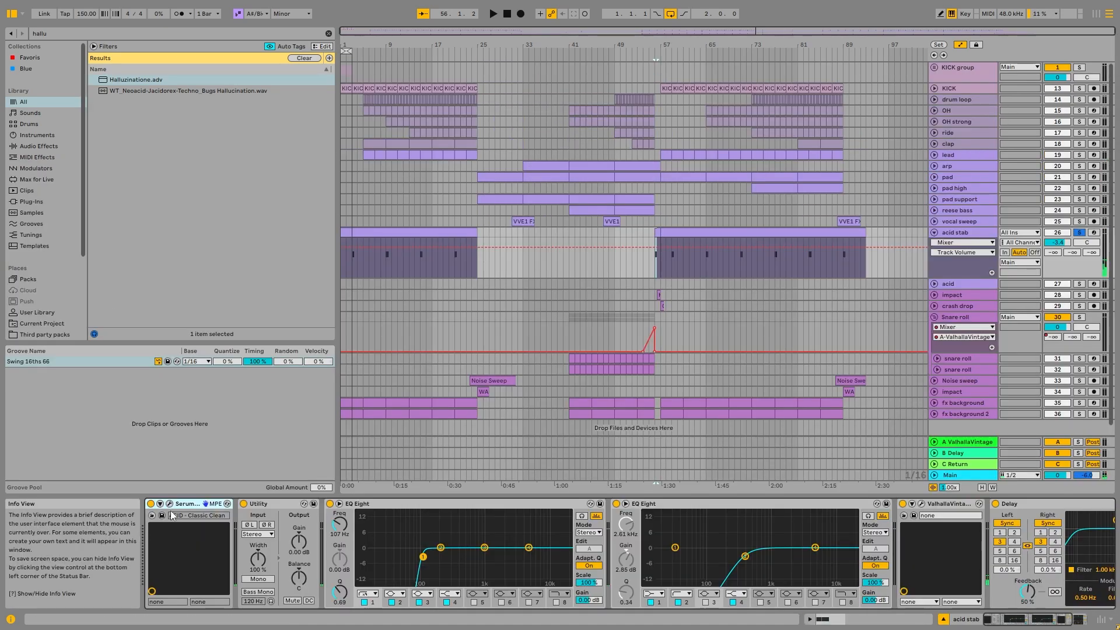
- Examine the acid stab's Serum patch in its plug-in window while playing the stab from bar 56, then close the window
click(170, 504)
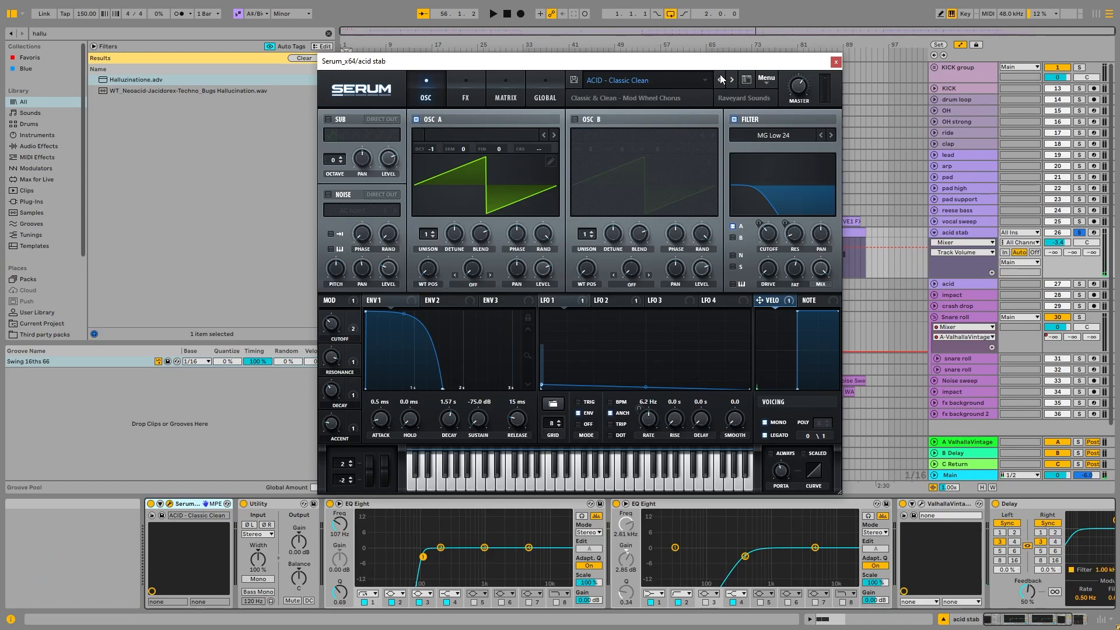
drag(739, 64, 700, 64)
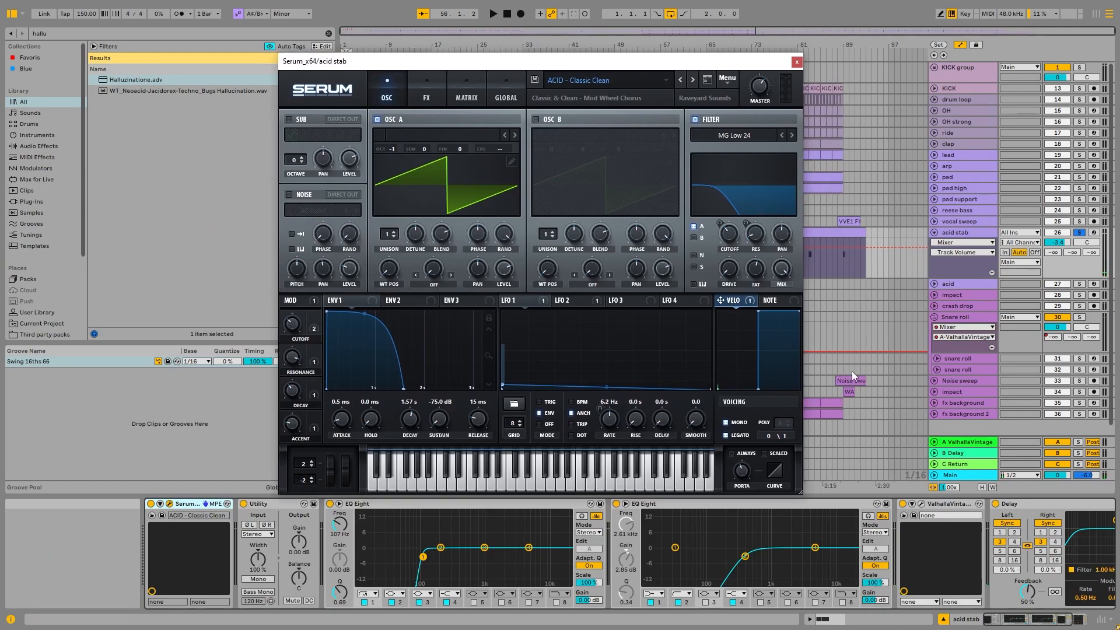
click(987, 238)
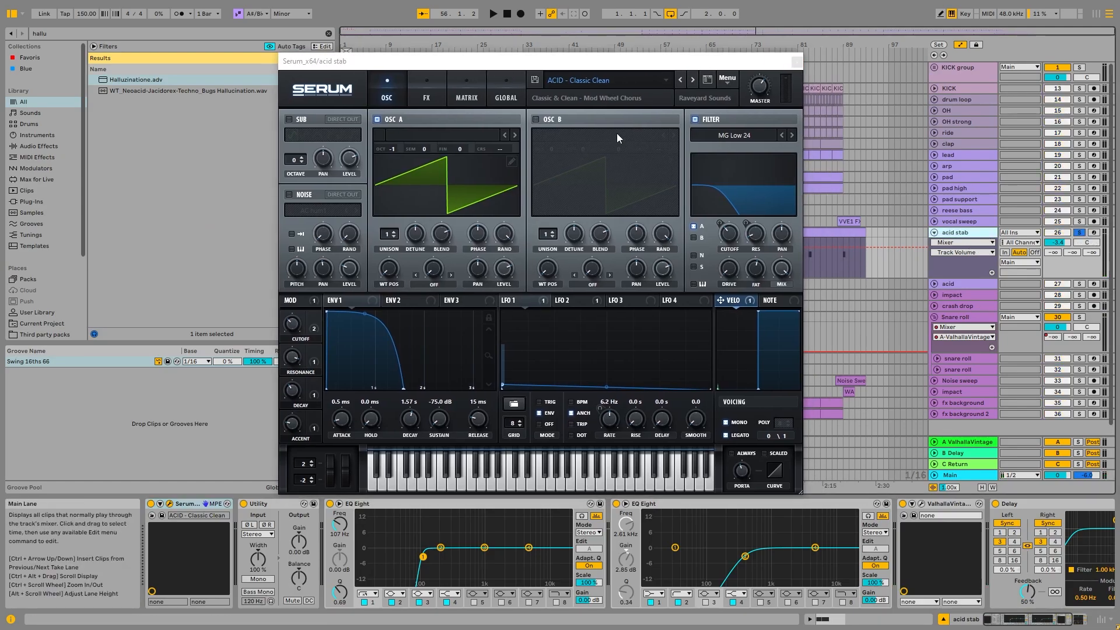
key(space)
key(space)
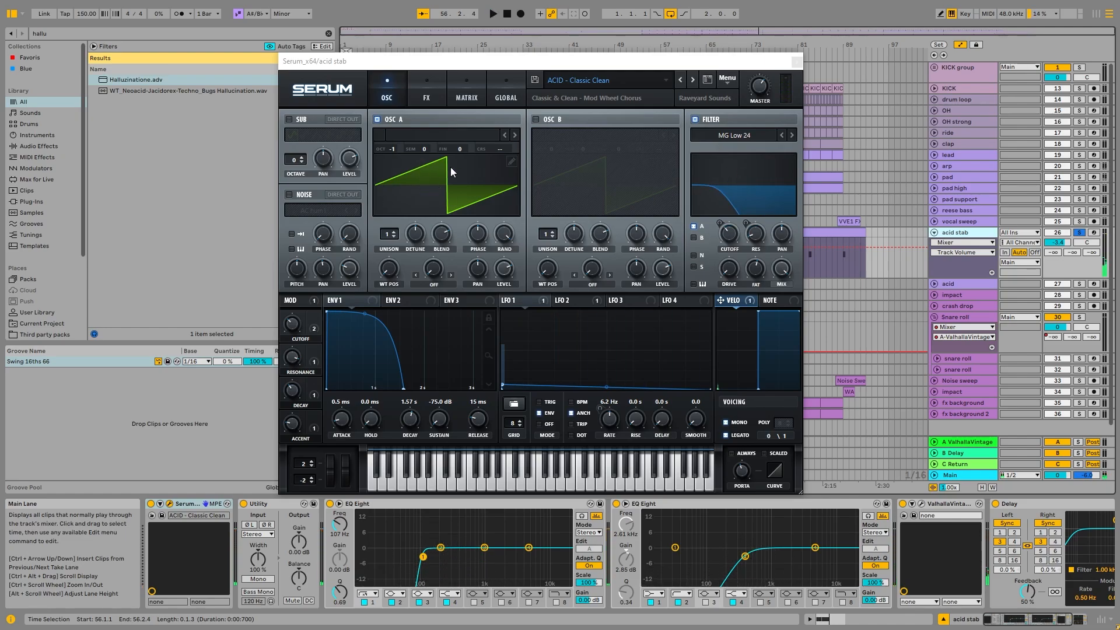
click(796, 61)
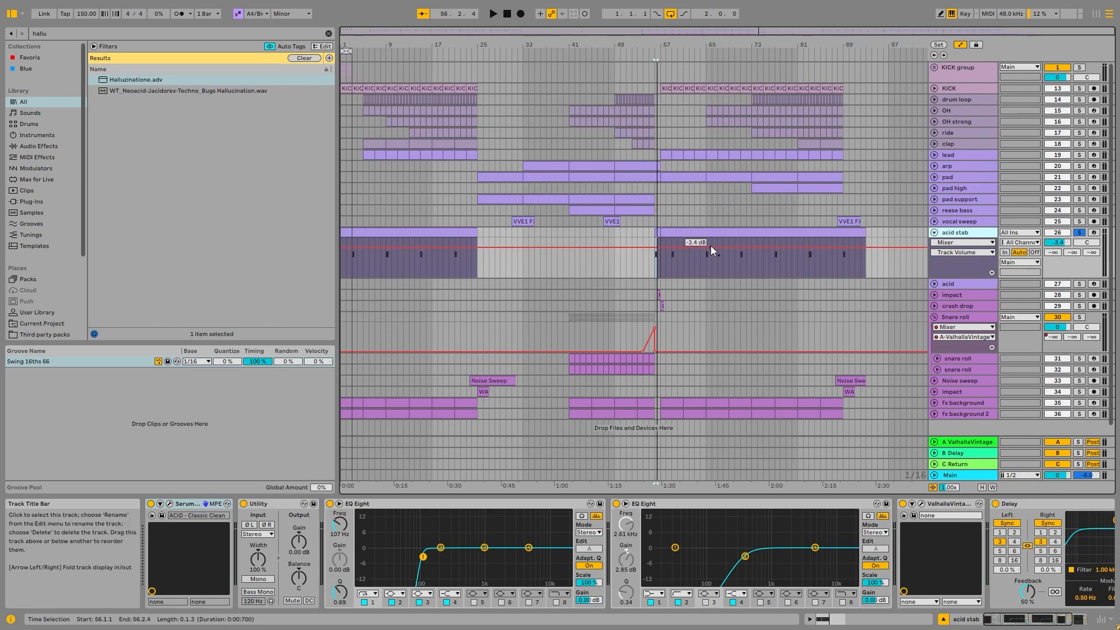
- Inspect the acid stab's note placement in the arrangement, from the intro to the clip starting at bar 57
click(352, 260)
ctrl+scroll(352, 260, up, 5)
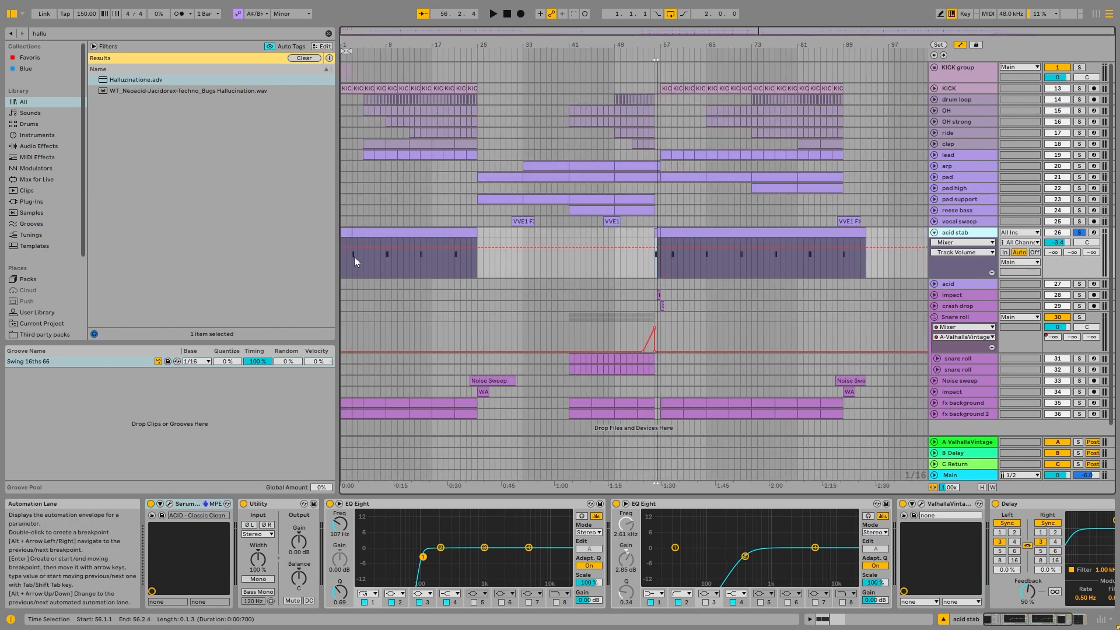
ctrl+scroll(463, 261, down, 5)
ctrl+scroll(661, 244, up, 8)
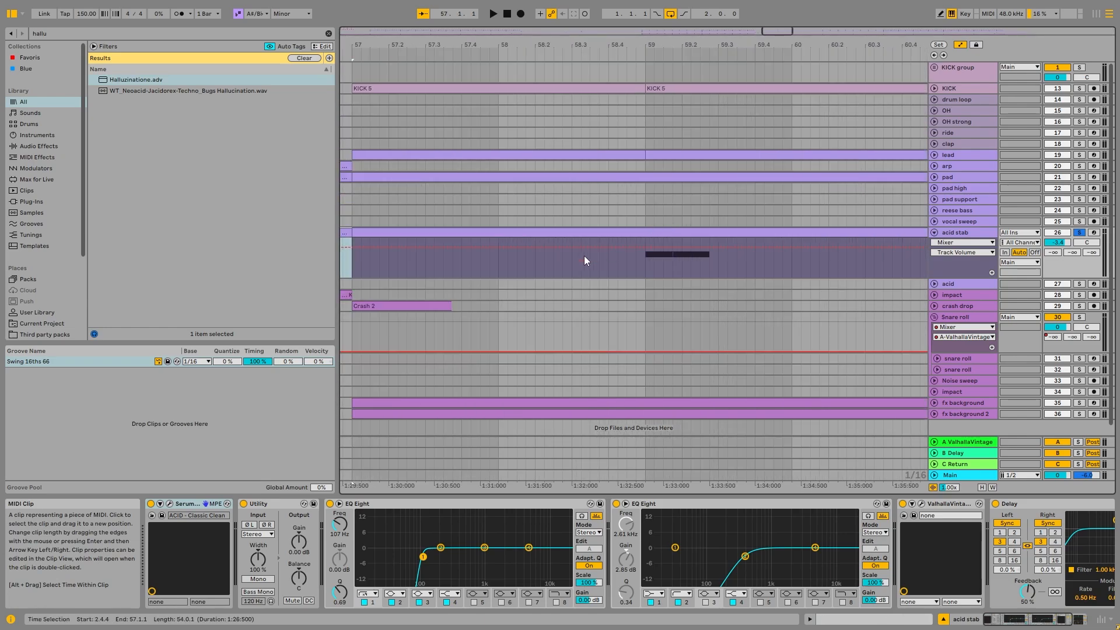
- Review the acid stab lane across the arrangement and highlight its passage from bar 57 to about bar 88
ctrl+scroll(501, 256, down, 4)
click(455, 256)
scroll(461, 232, down, 5)
drag(671, 270, 851, 277)
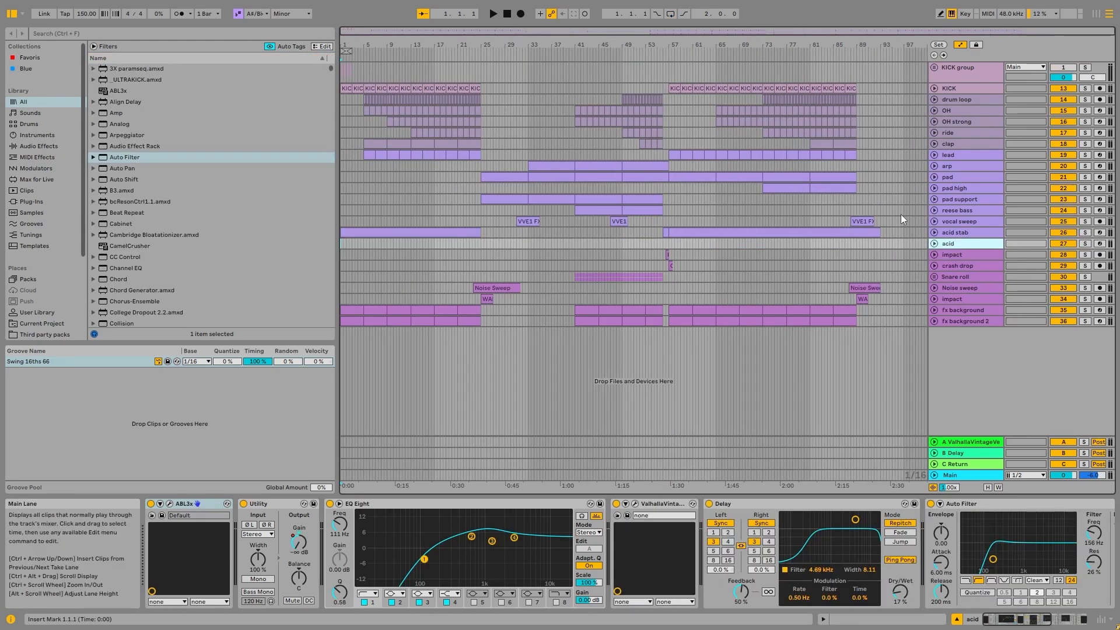
- Unfold and solo the acid track, then open its ABL3x plug-in window and place it over the arrangement
click(935, 244)
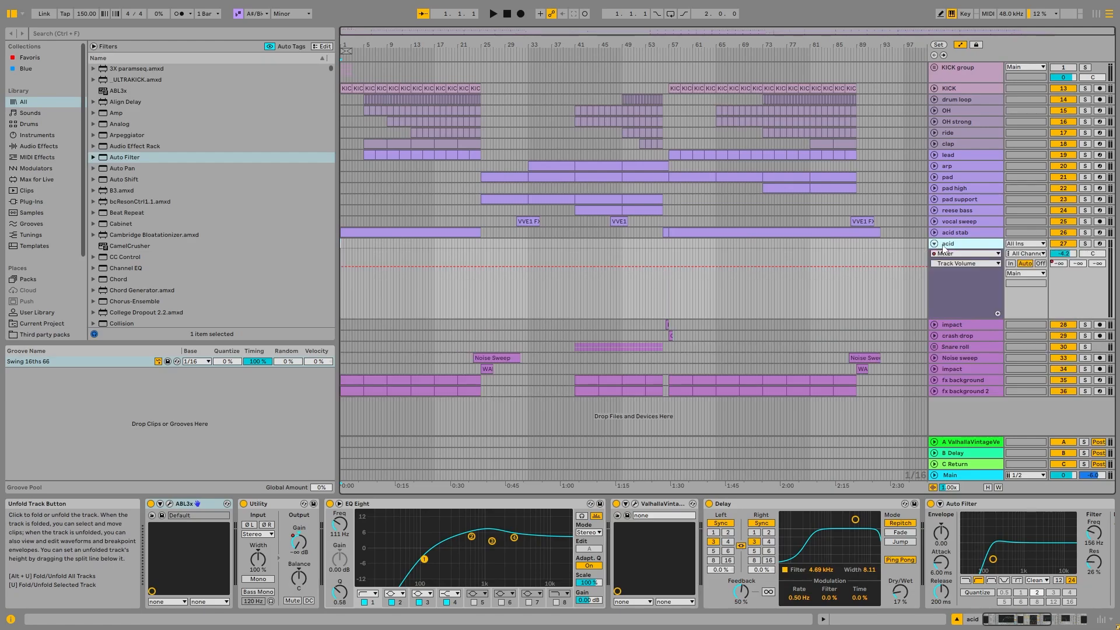
click(1085, 243)
click(169, 503)
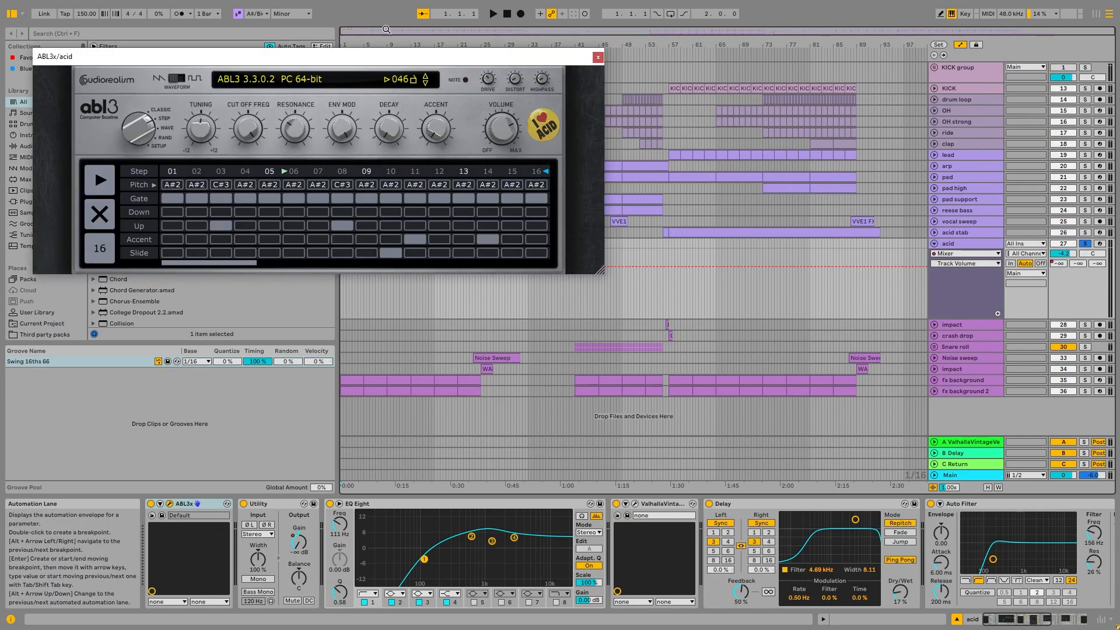
drag(405, 68, 530, 118)
- Audition the acid line twice while examining the ABL3x step pattern, then close the plug-in window
key(space)
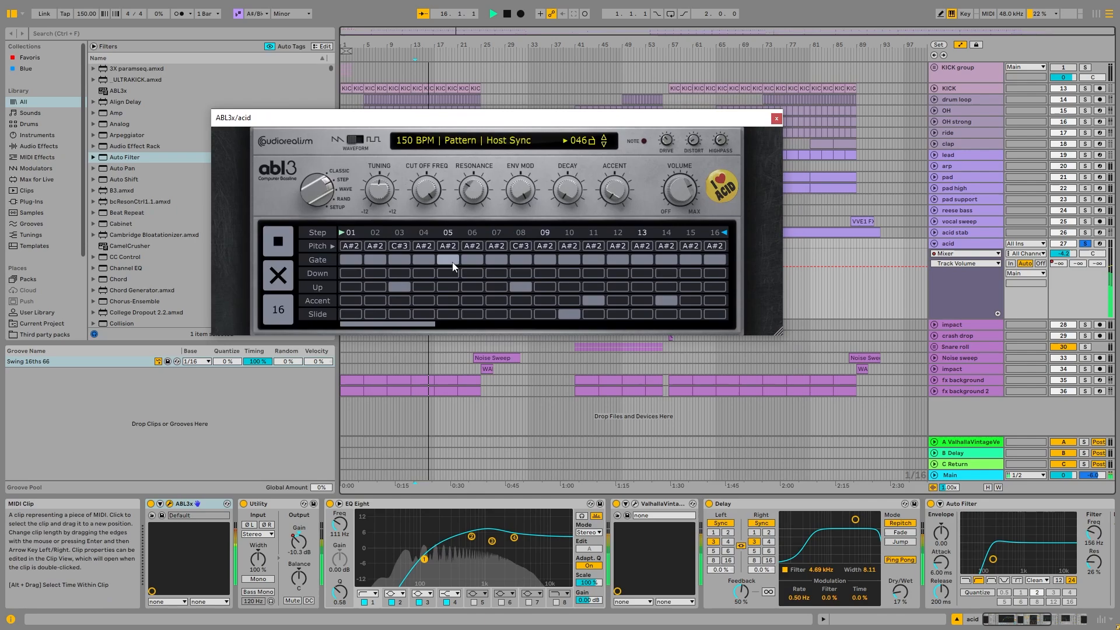
key(space)
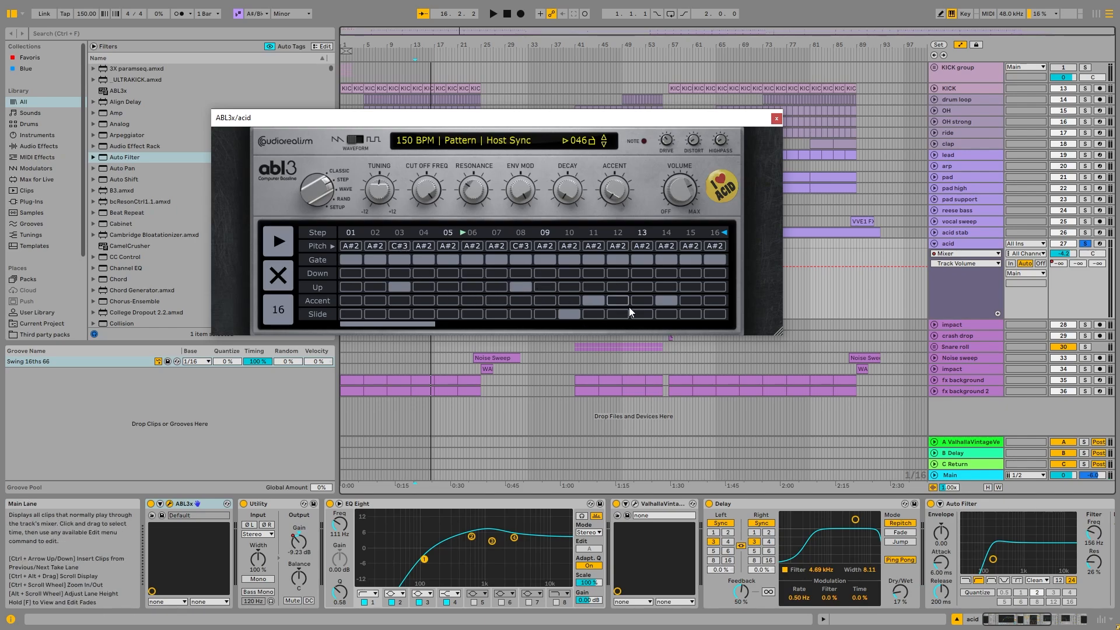
key(space)
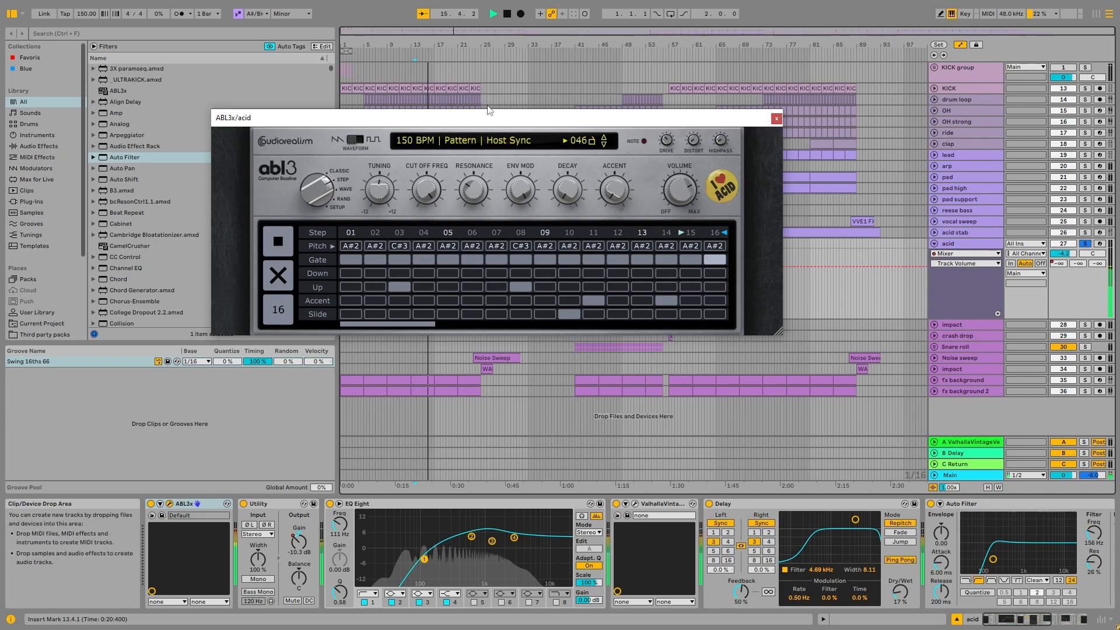
key(space)
drag(555, 124, 565, 100)
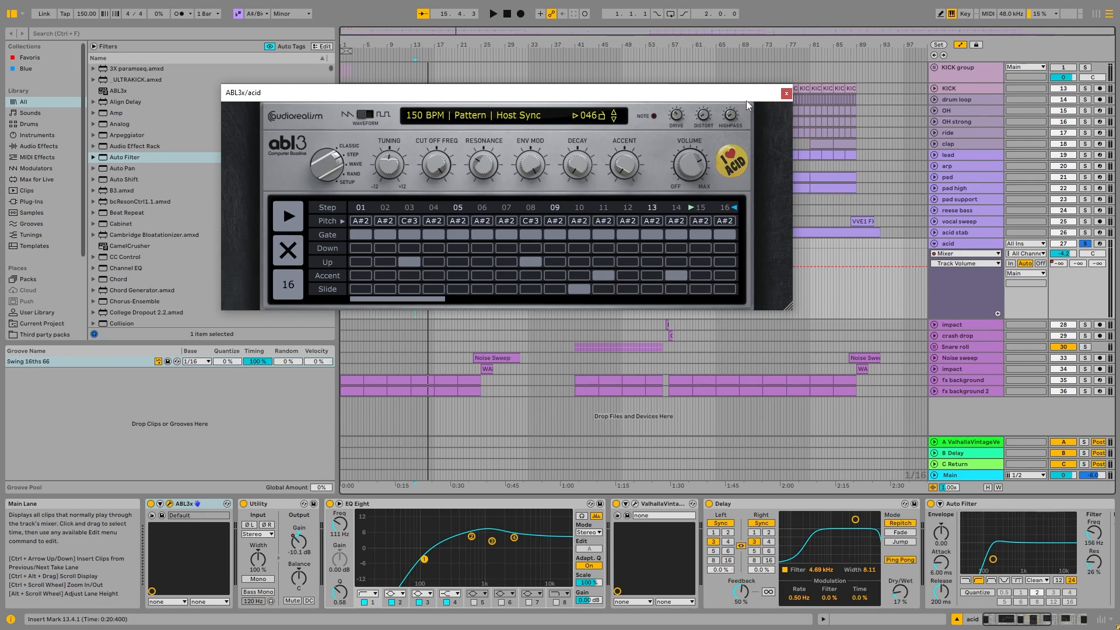
click(786, 94)
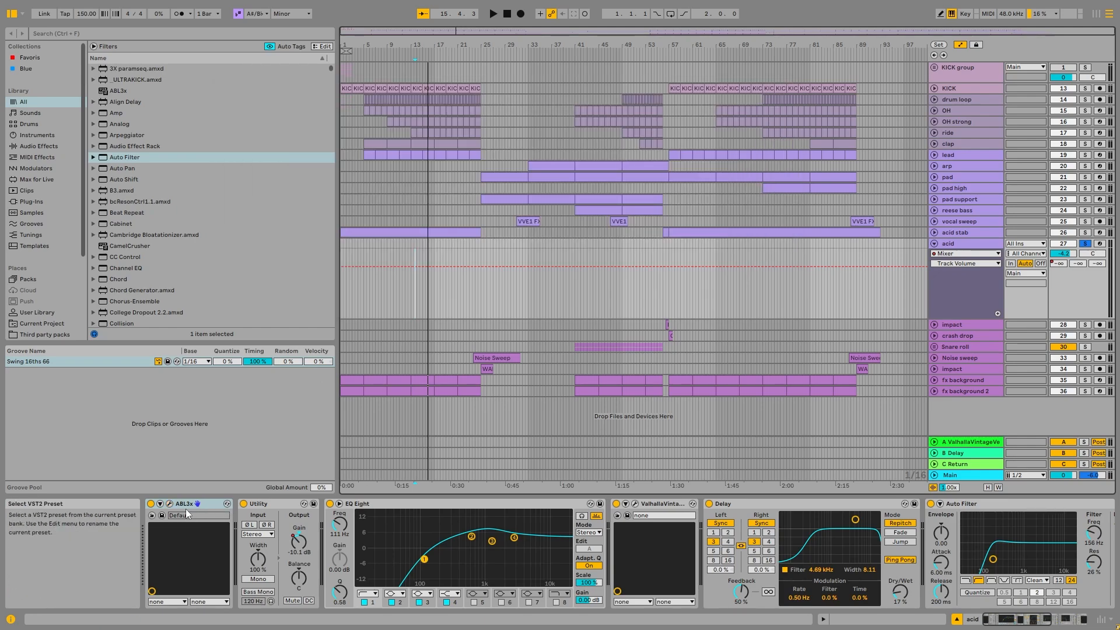
- Examine the acid track's EQ Eight and its ValhallaVintageVerb settings, closing the reverb window when done
click(443, 506)
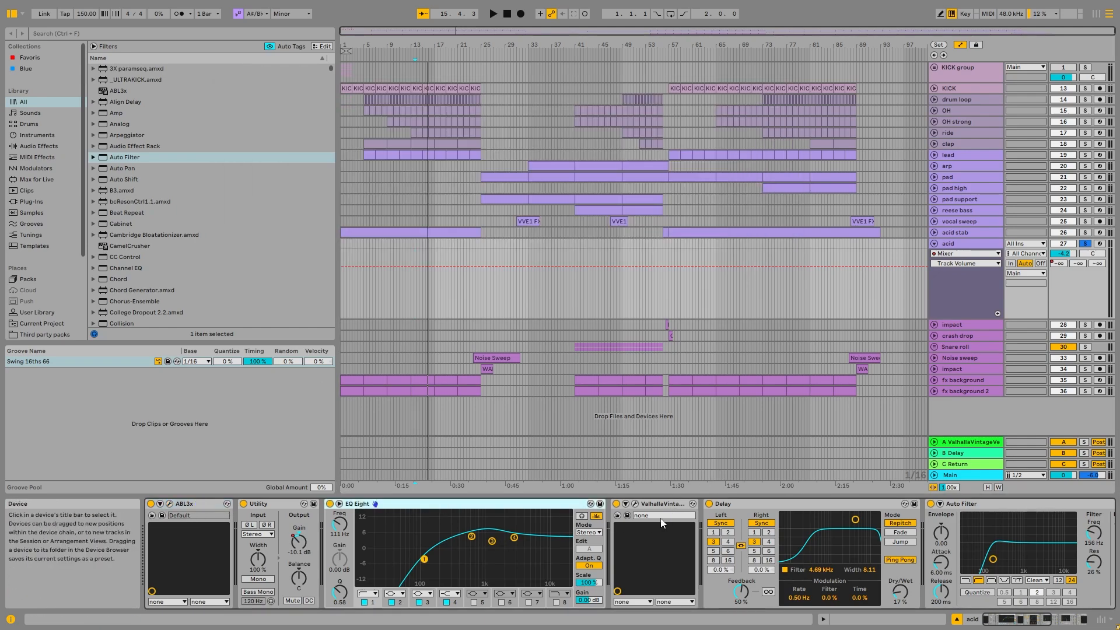
click(635, 503)
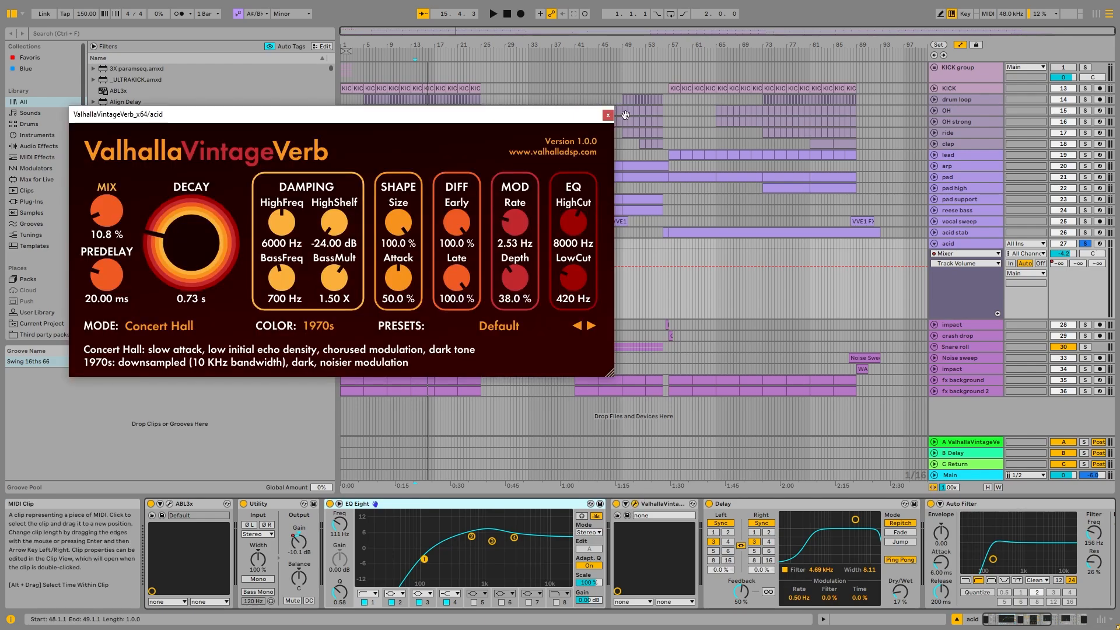
click(607, 115)
- Examine the acid track's two Auto Filters and show the frequency automation of the second one in the track lane
scroll(742, 509, down, 5)
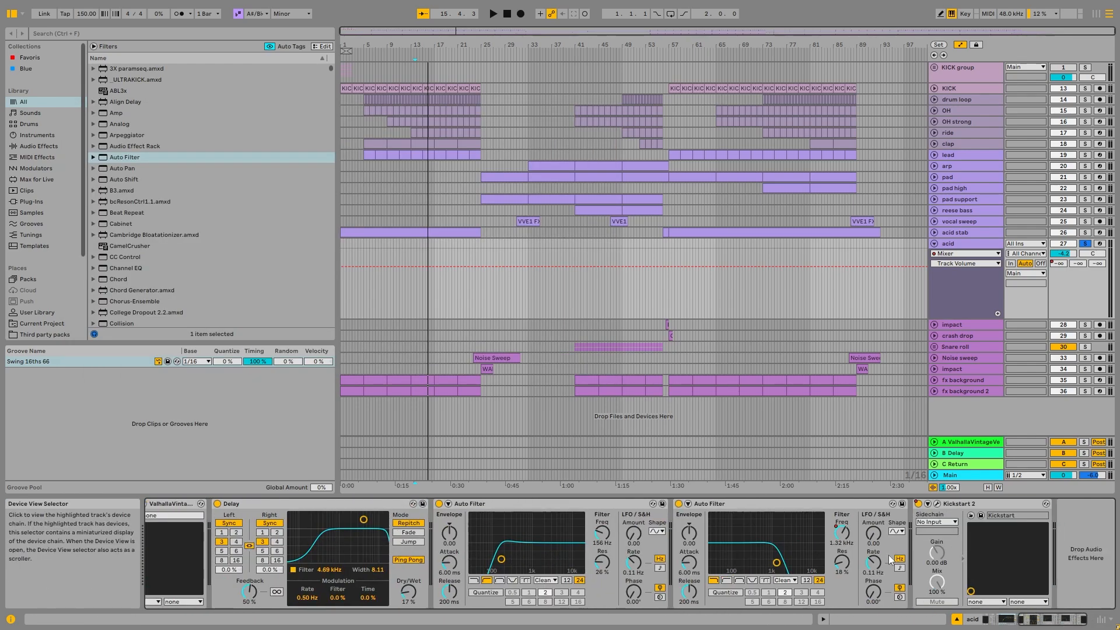
click(516, 547)
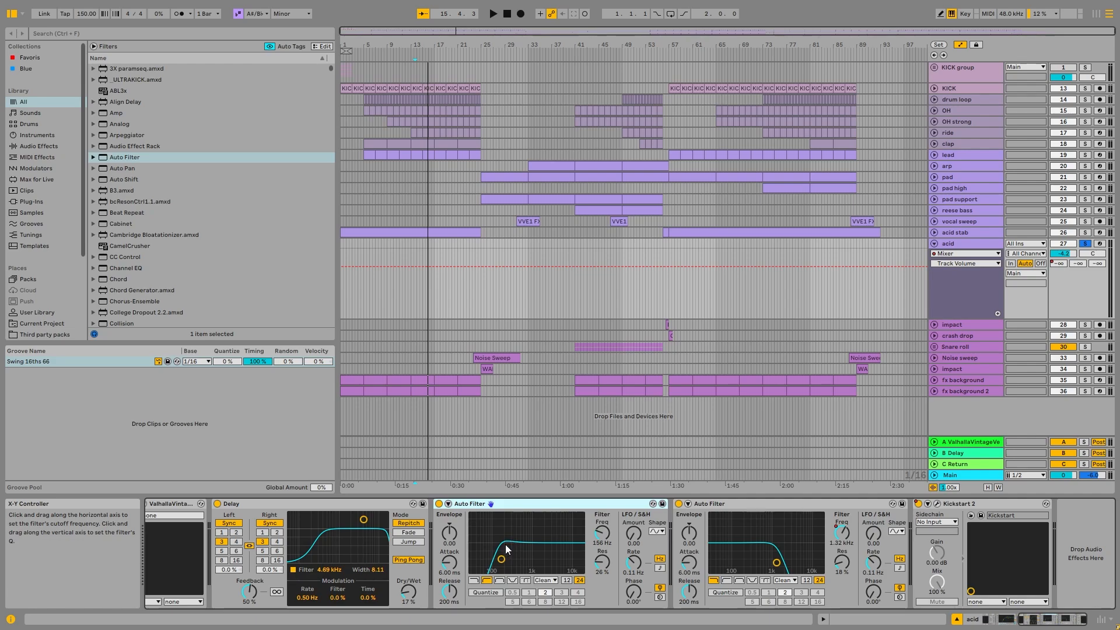
right_click(842, 532)
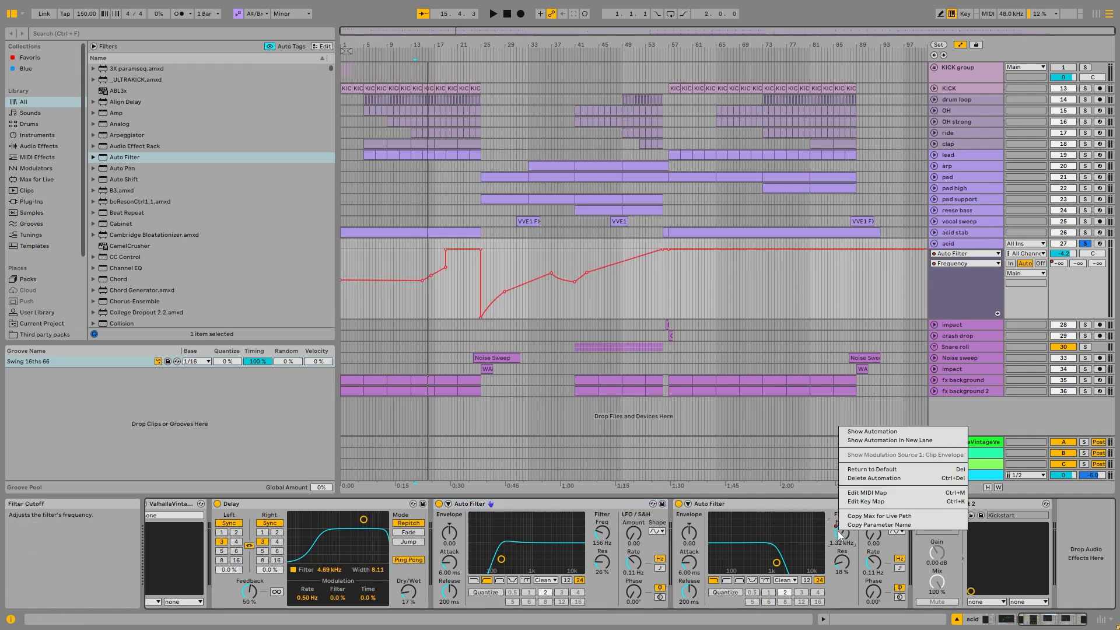
click(857, 431)
- Highlight the acid track's filter frequency sweep from about bar 25 to bar 56 and examine it within the whole arrangement
scroll(525, 301, up, 3)
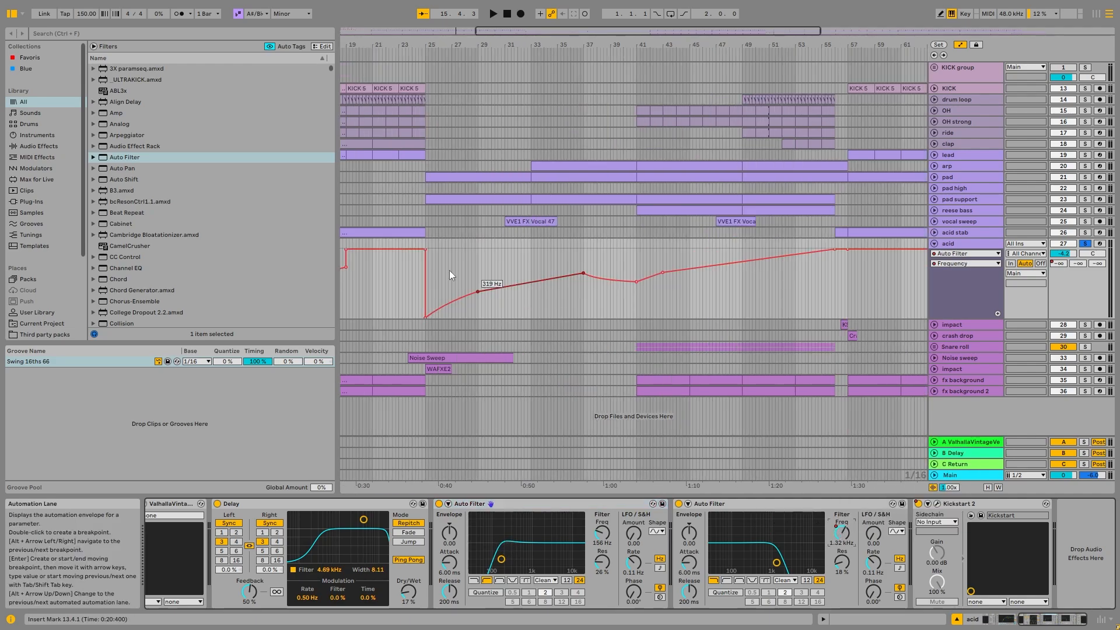
drag(441, 260, 838, 241)
scroll(838, 241, down, 4)
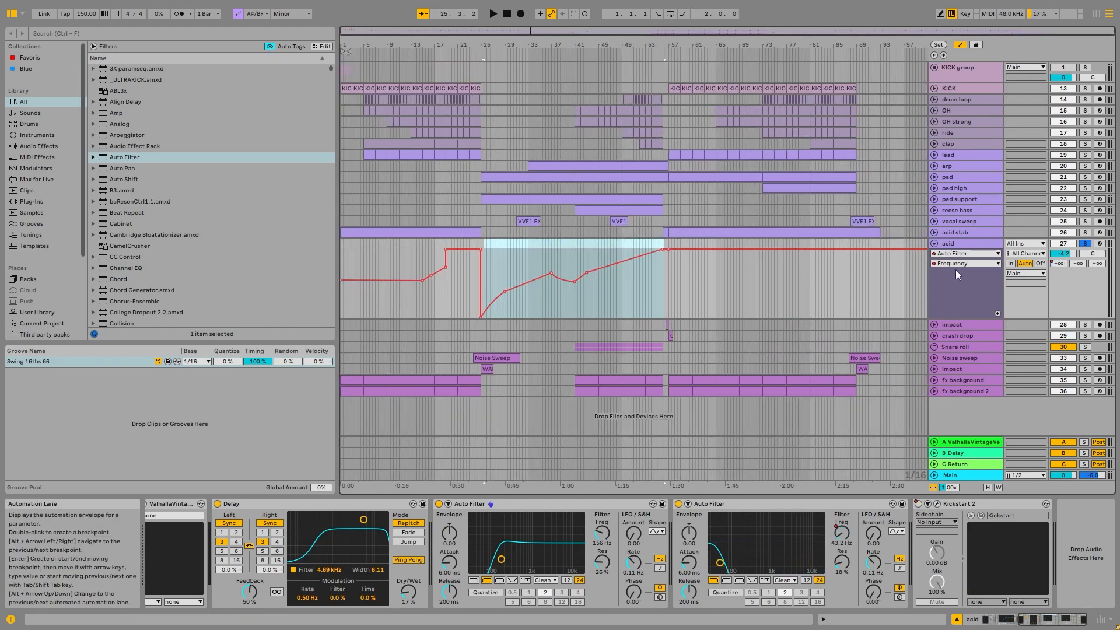
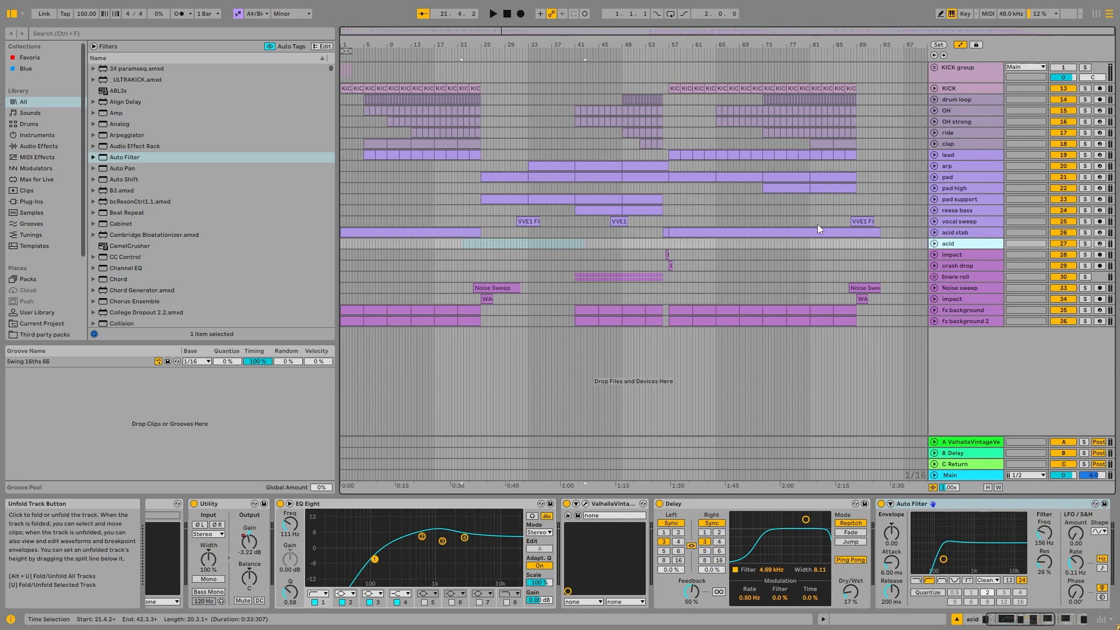
- Unfold the vocal sweep track, solo it and audition its first clip at bar 31, clearing the solo and stopping playback when done
click(936, 222)
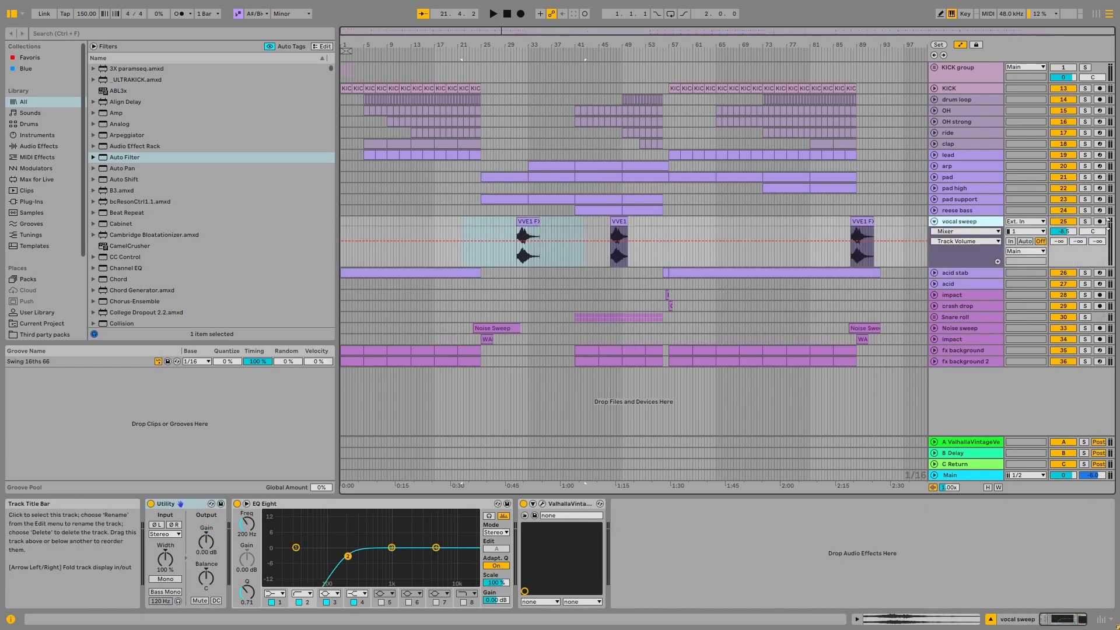
click(1085, 221)
click(534, 222)
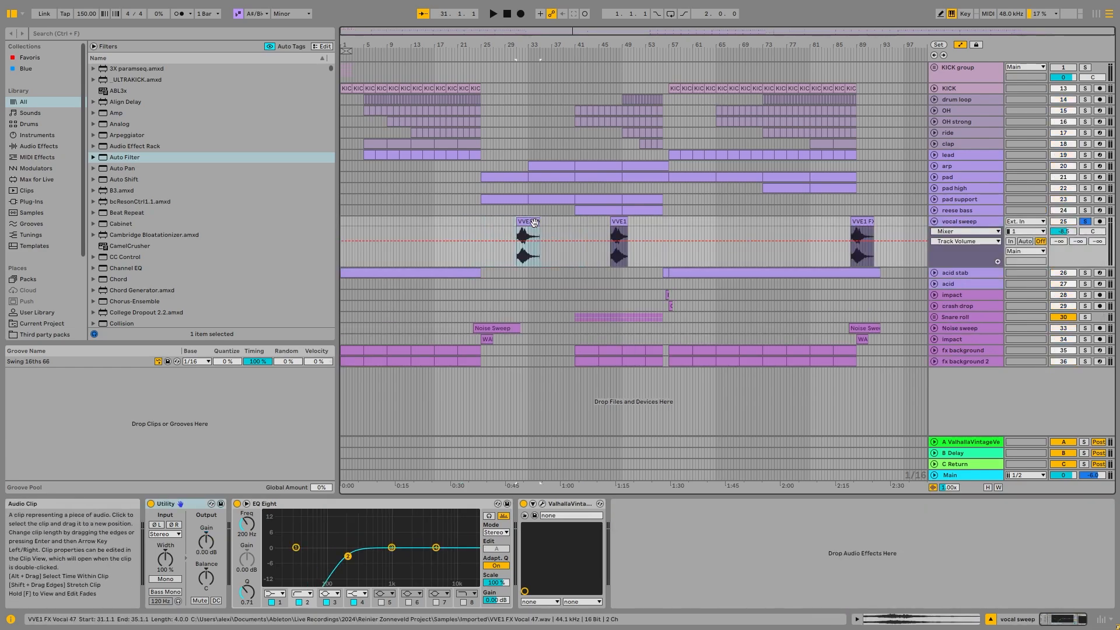
key(space)
scroll(505, 238, up, 5)
scroll(764, 232, down, 5)
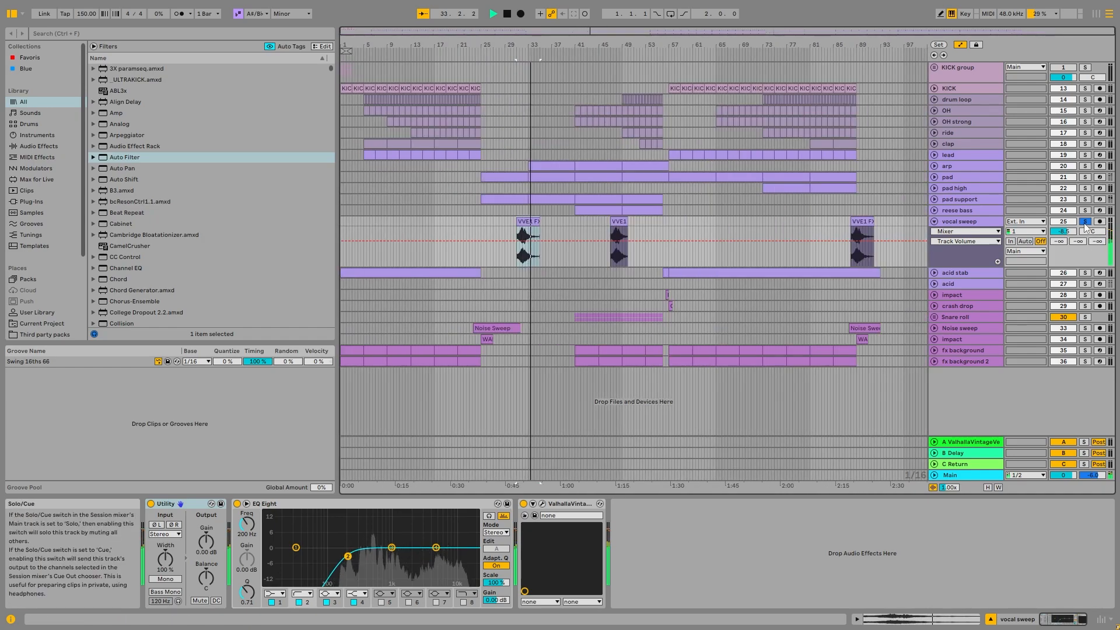
click(1084, 221)
key(space)
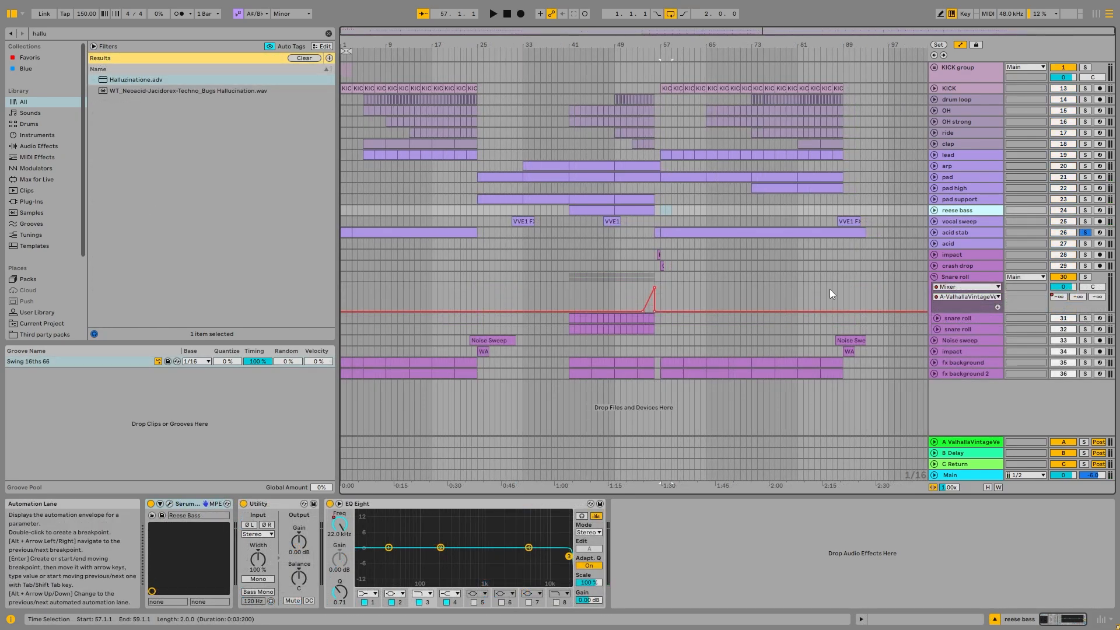
- Show the fx background track and audition its clip soloed from the start of the arrangement
click(351, 362)
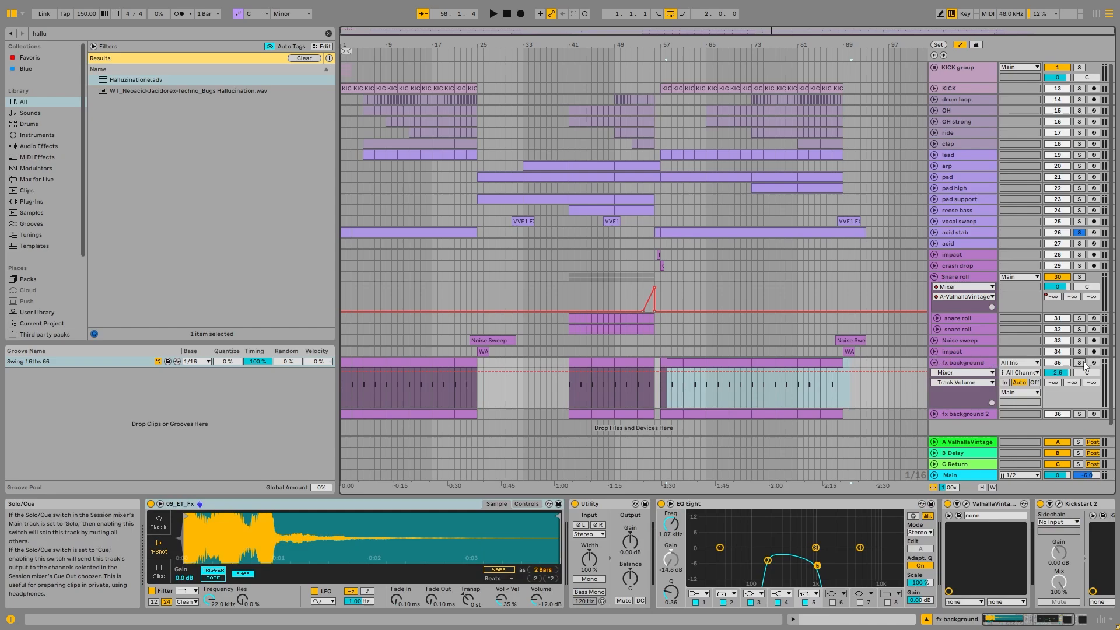
click(352, 362)
key(space)
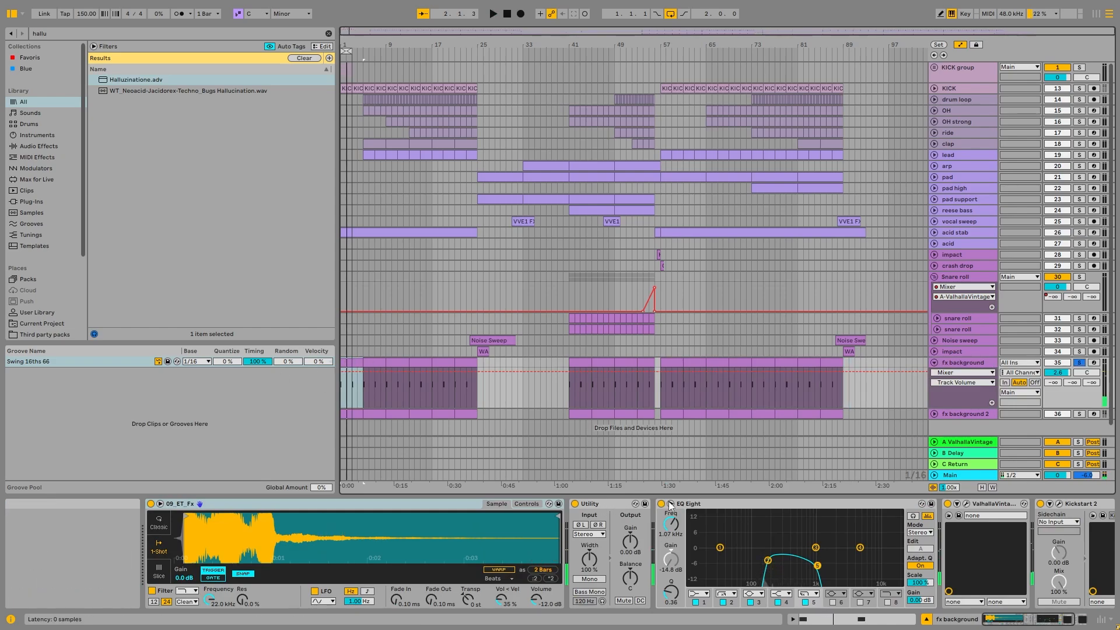
- Bypass the fx background track's EQ Eight, ValhallaVintageVerb and Kickstart 2 to audition the dry sound, then compare with the EQ Eight re-enabled
click(661, 504)
click(948, 504)
click(1040, 503)
scroll(977, 549, right, 3)
key(space)
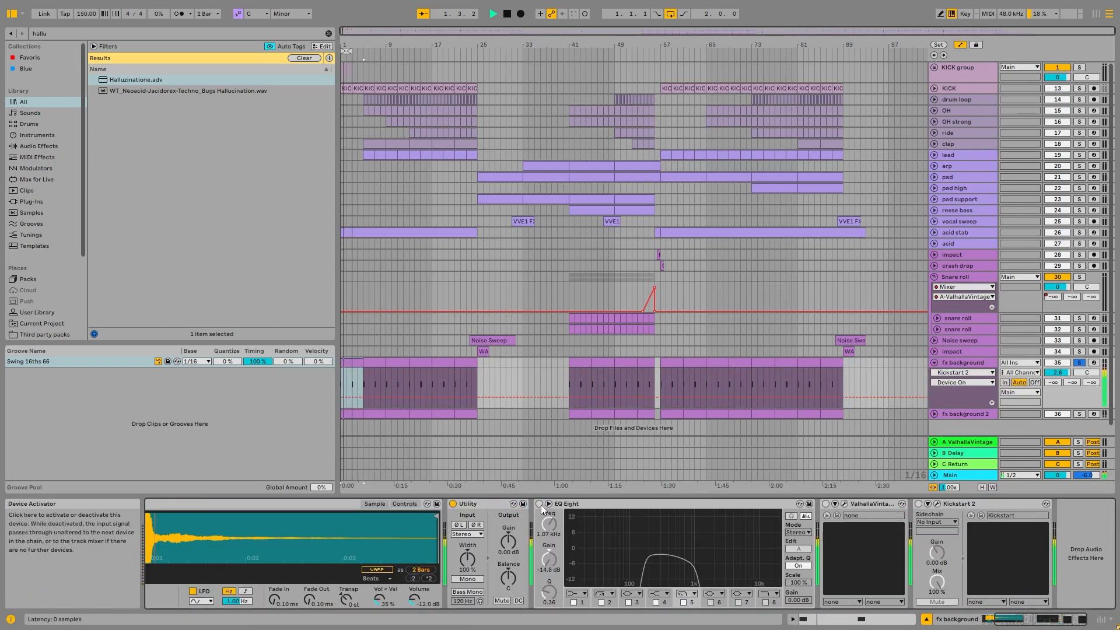
click(539, 504)
key(space)
scroll(978, 588, left, 3)
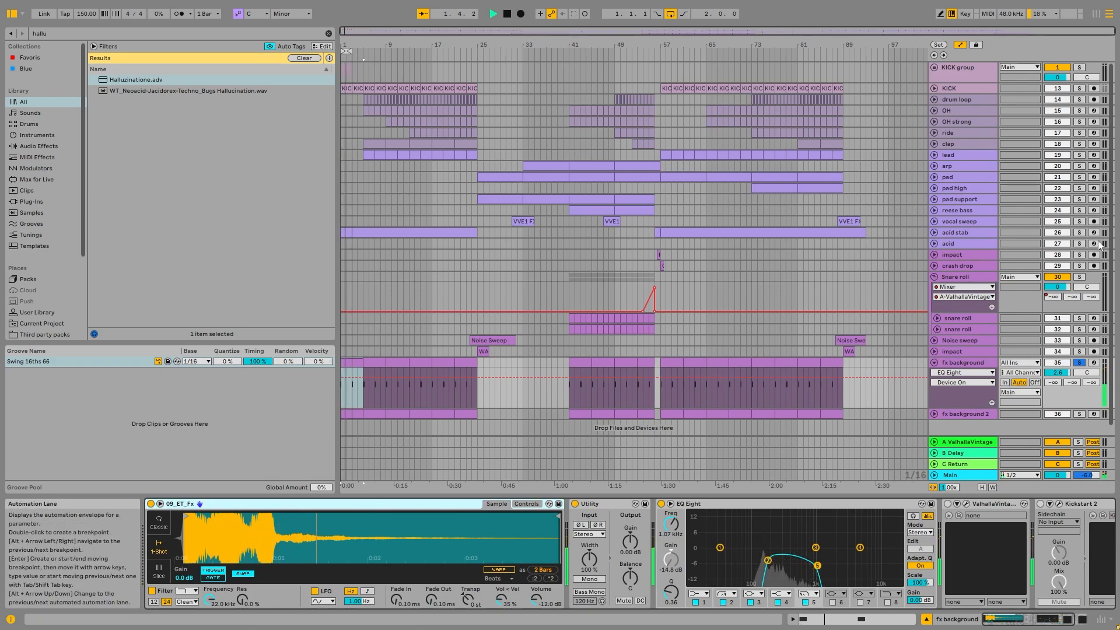
- Audition the fx background track with KICK and fx background 2 also soloed, and unfold fx background 2
click(1081, 68)
click(1079, 88)
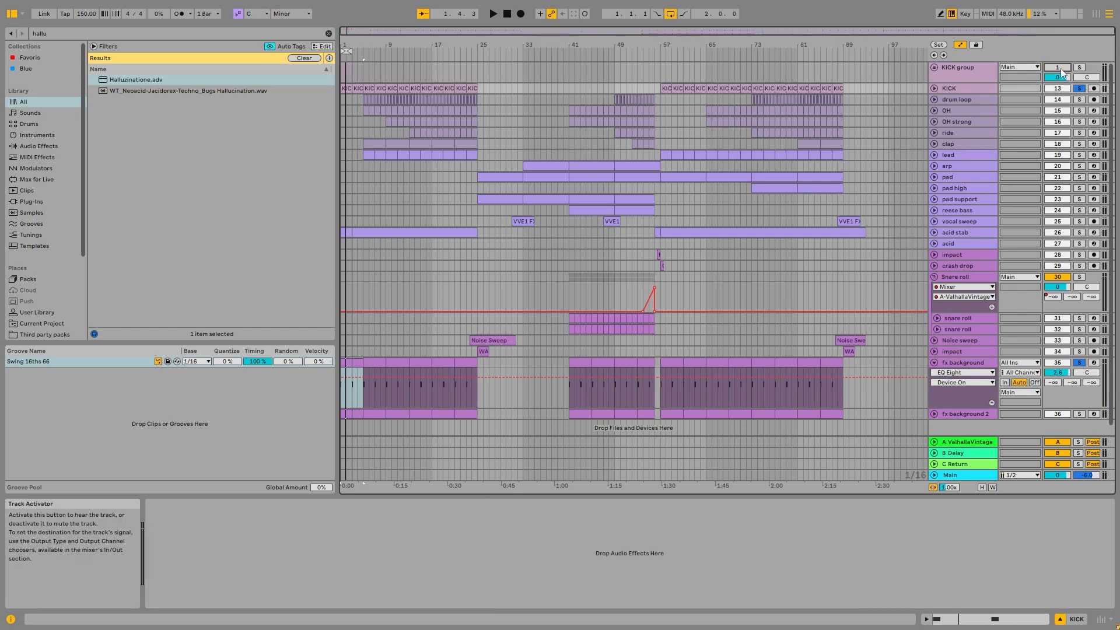
key(space)
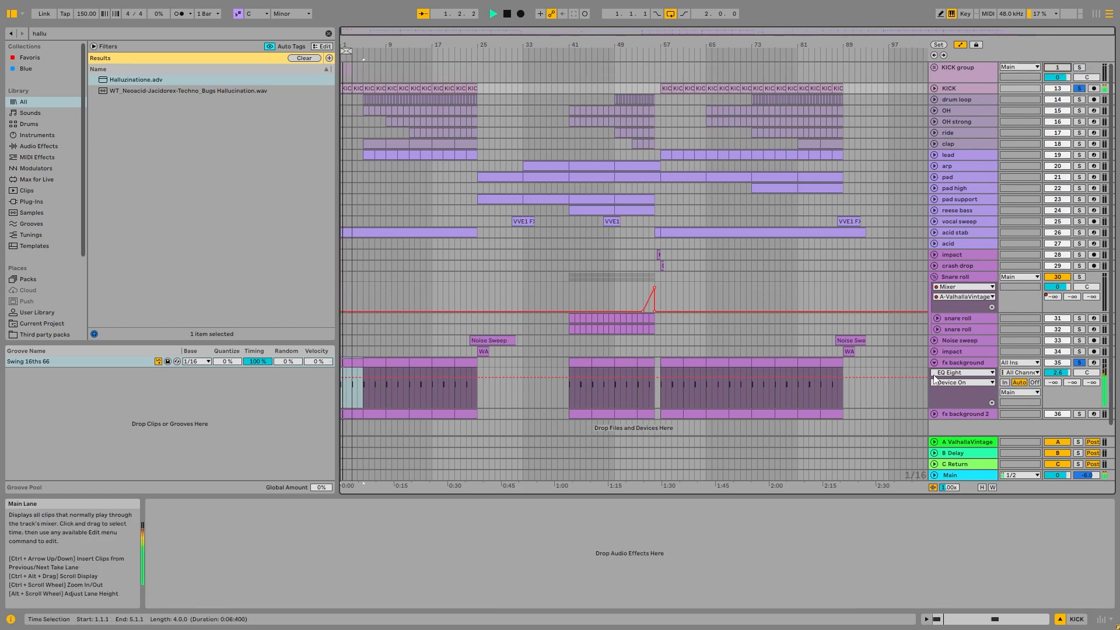
click(1079, 414)
click(934, 414)
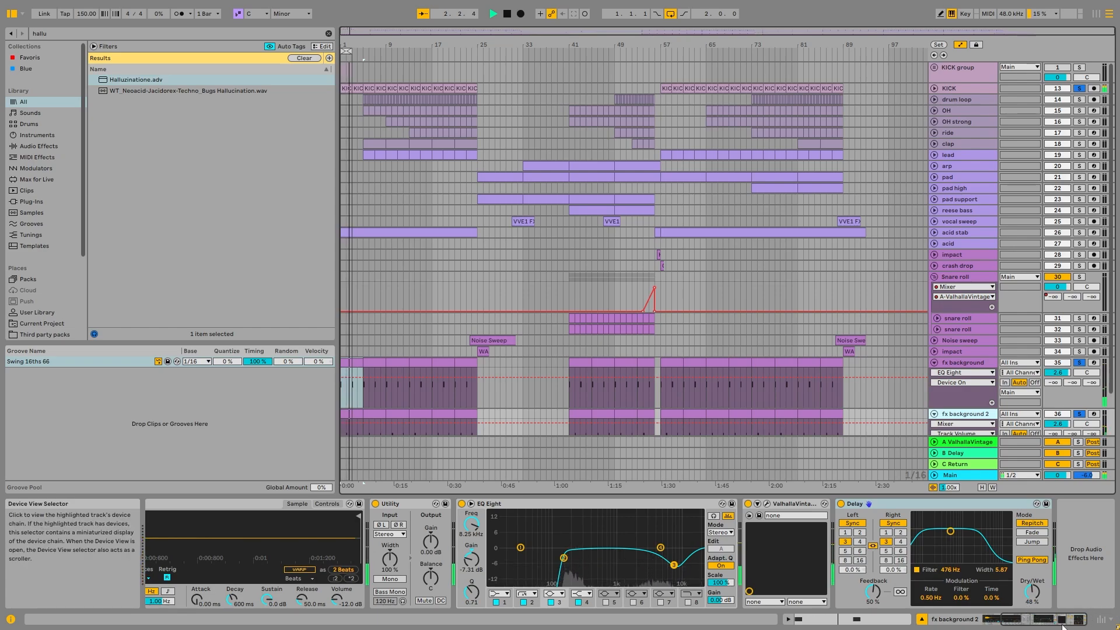
- Examine the notes in fx background 2's first MIDI clip and its device chain, then fold both fx background tracks
click(350, 417)
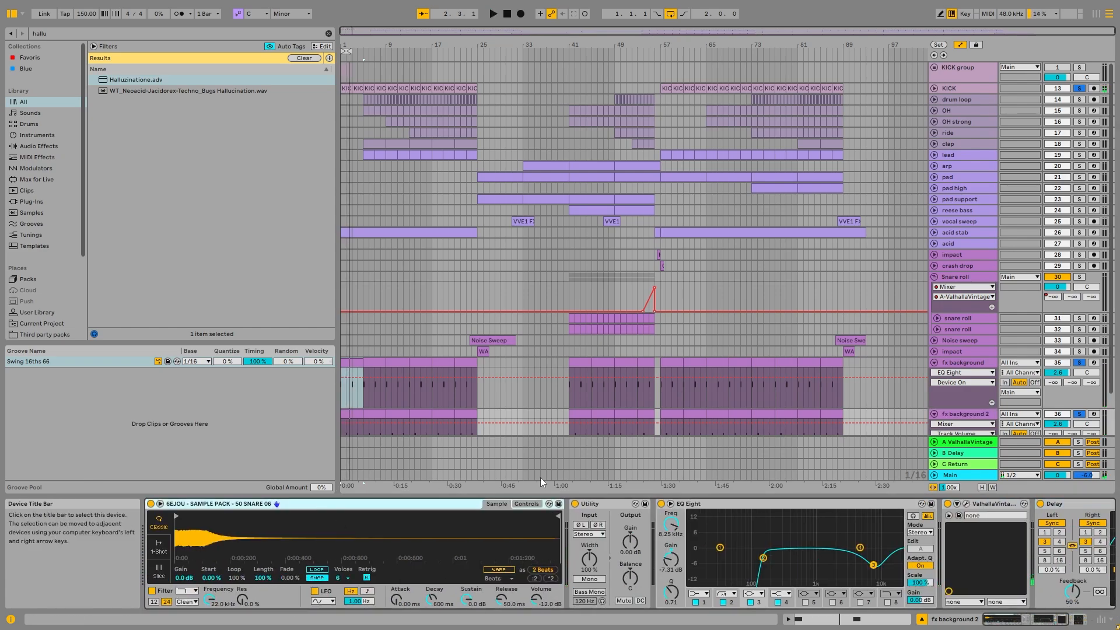
double_click(349, 416)
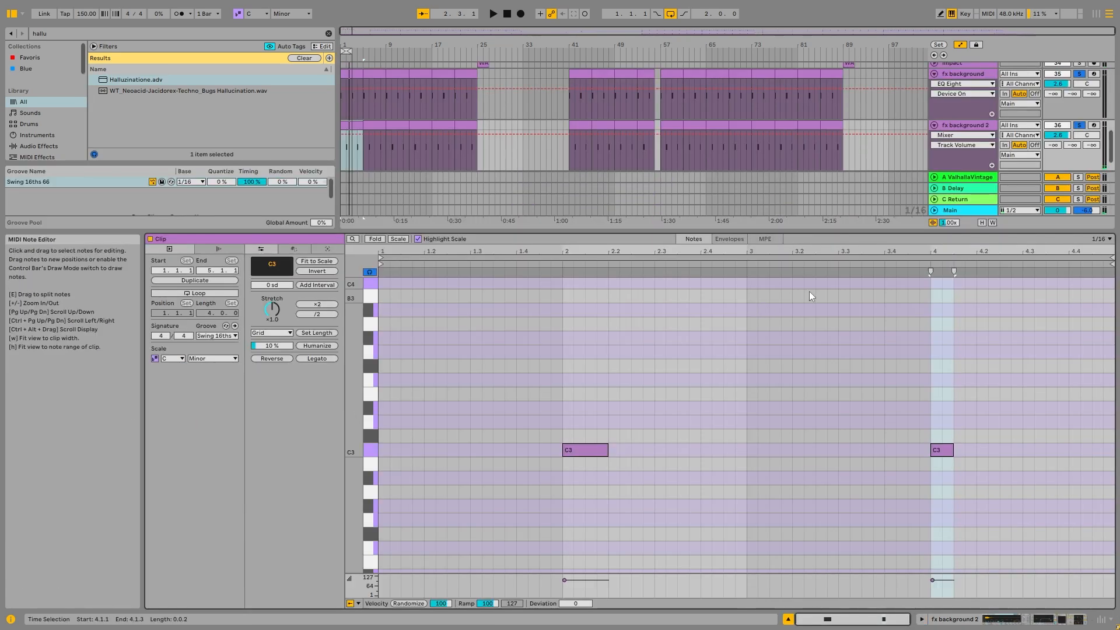
double_click(961, 124)
click(996, 614)
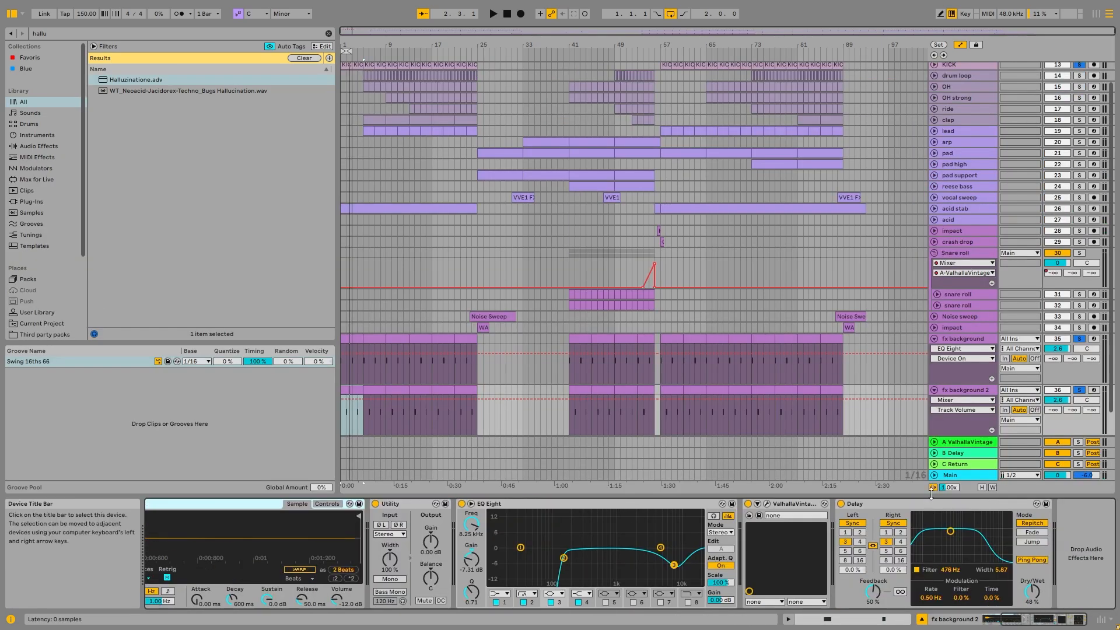
click(935, 338)
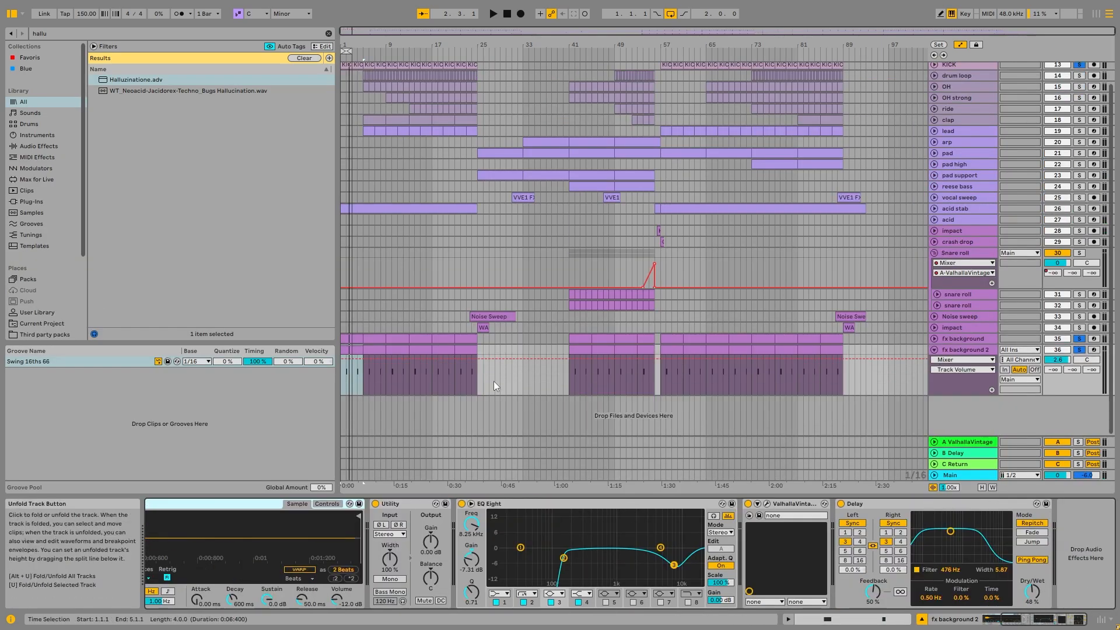
click(935, 350)
- Unfold the Noise sweep track, examine its first clip and highlight the swell leading into bar 25
click(493, 340)
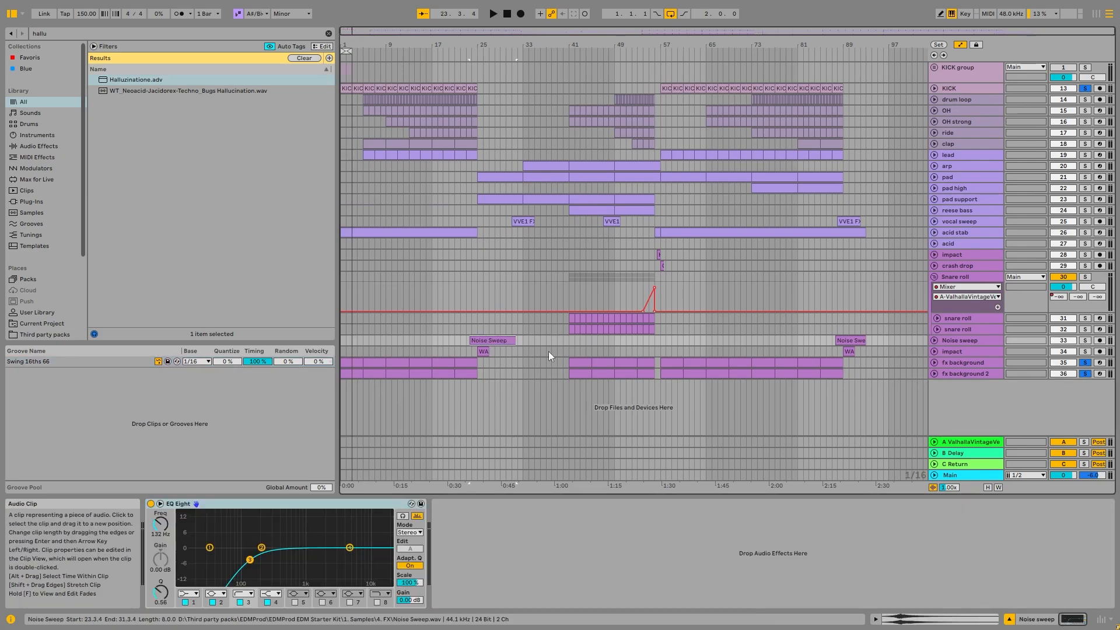
click(934, 340)
scroll(521, 350, up, 5)
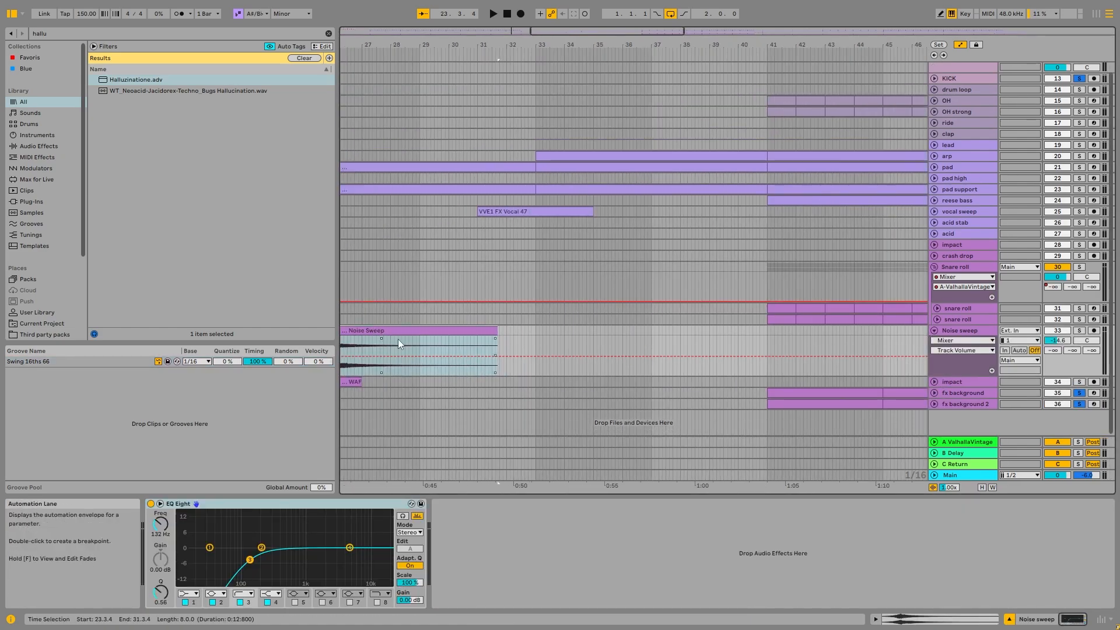
drag(599, 32, 536, 39)
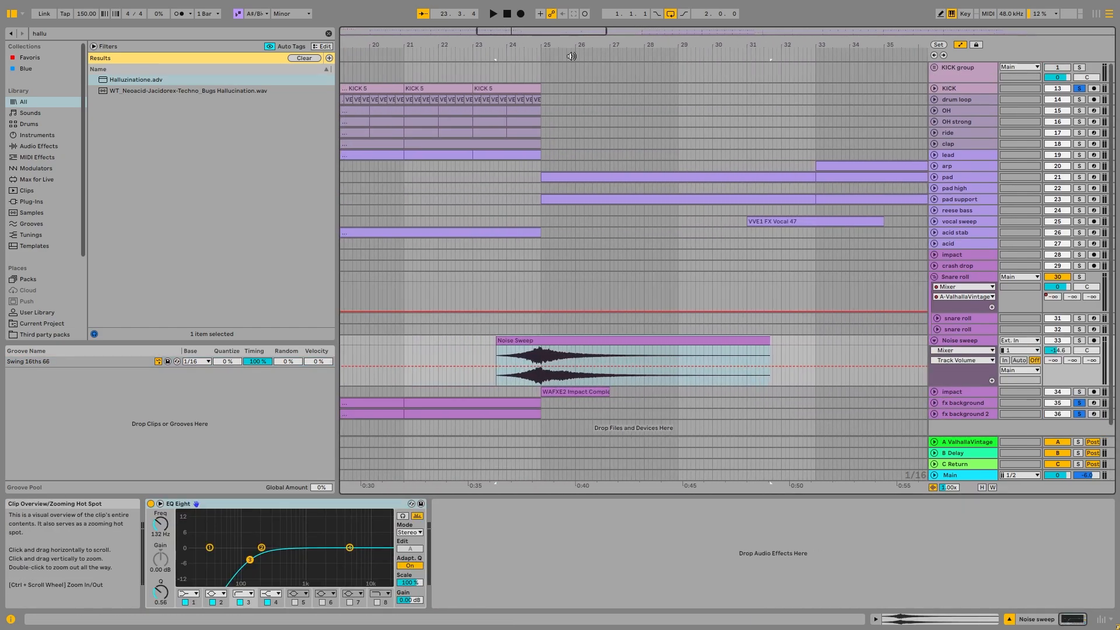
drag(548, 353, 502, 352)
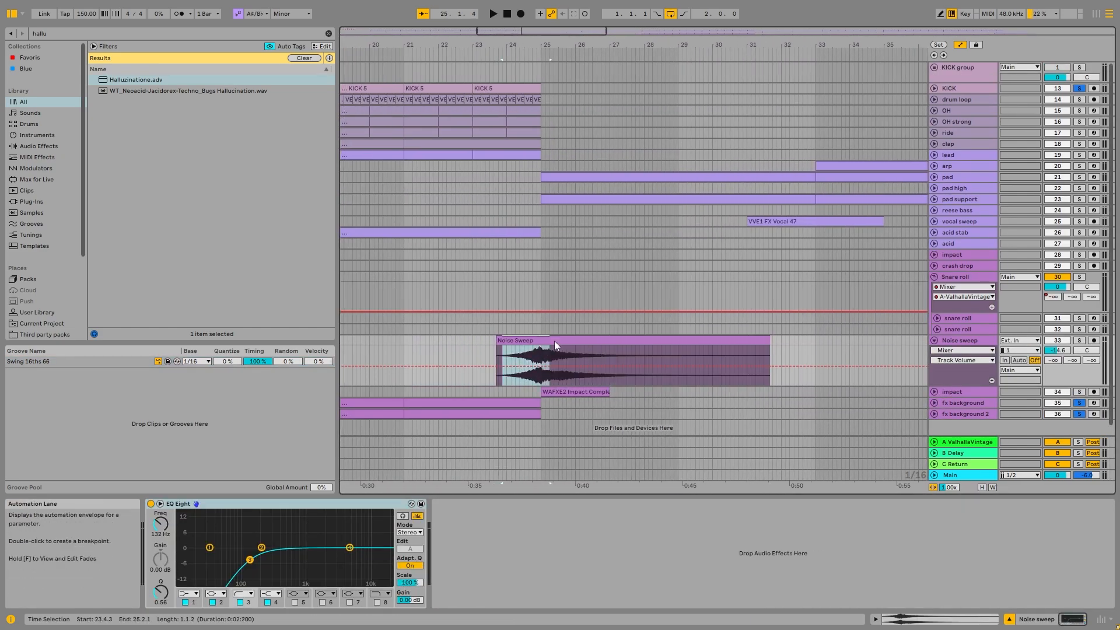
- Unfold the impact track below Noise sweep and audition its clip at bar 25
click(935, 392)
click(598, 392)
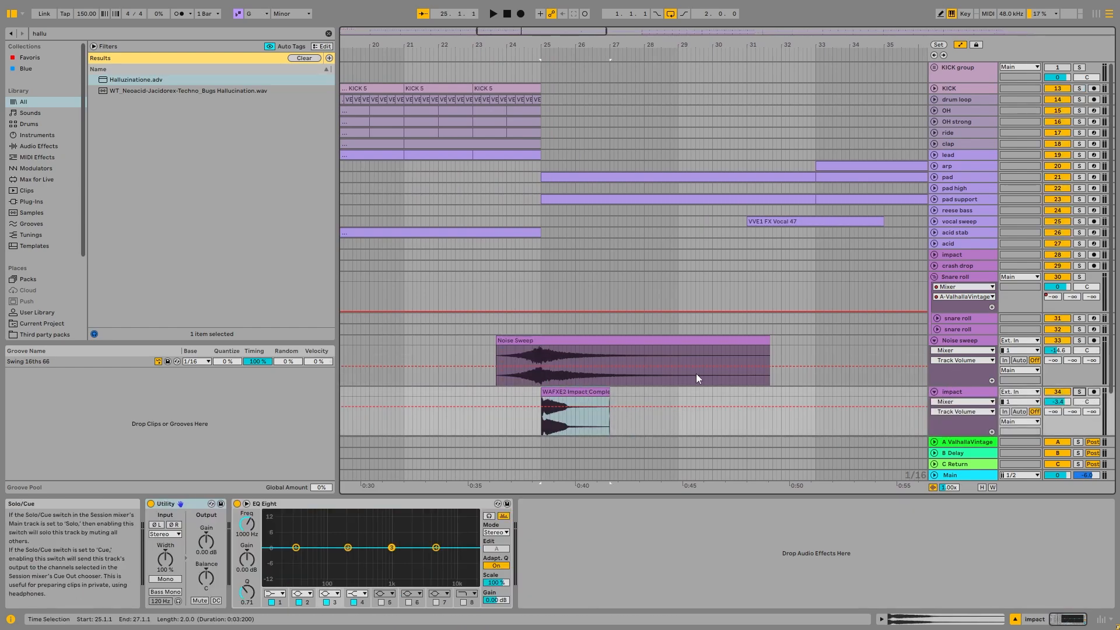
key(space)
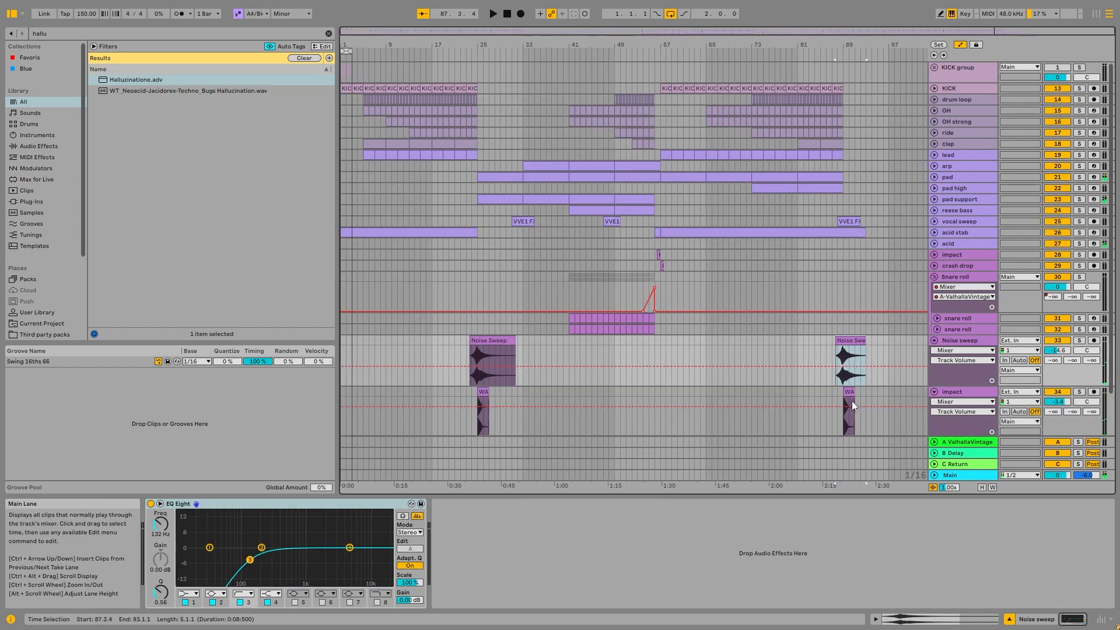
- Unfold the impact and crash drop tracks near bar 57 and examine the KSHMR impact sweep and Crash 2 clips with their devices
scroll(856, 357, down, 2)
scroll(649, 204, up, 8)
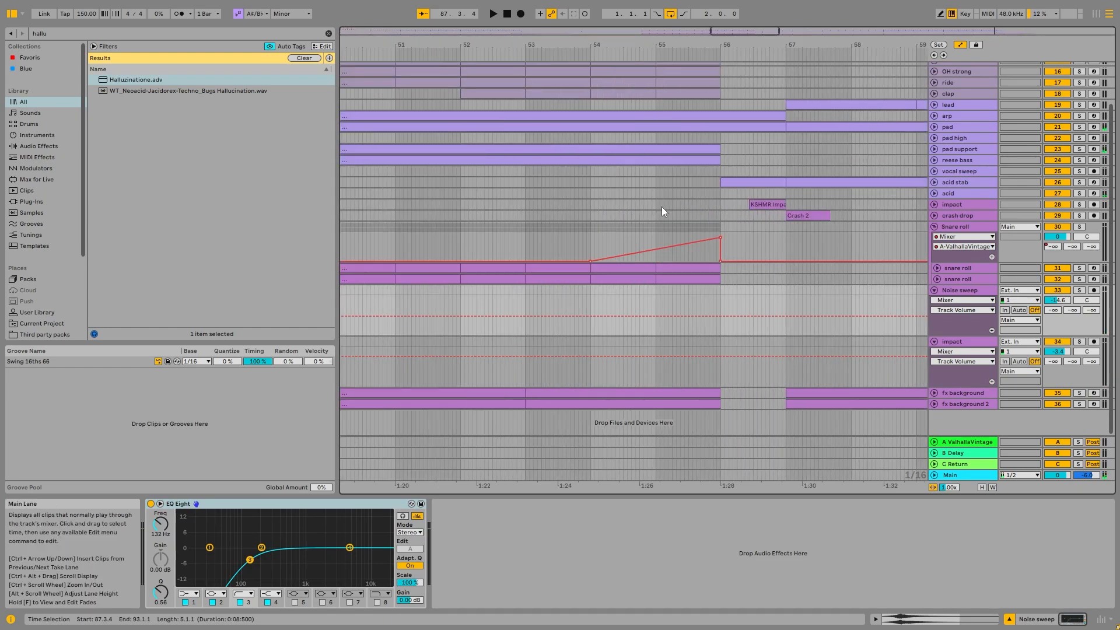
click(763, 205)
click(934, 204)
click(935, 255)
scroll(777, 217, up, 6)
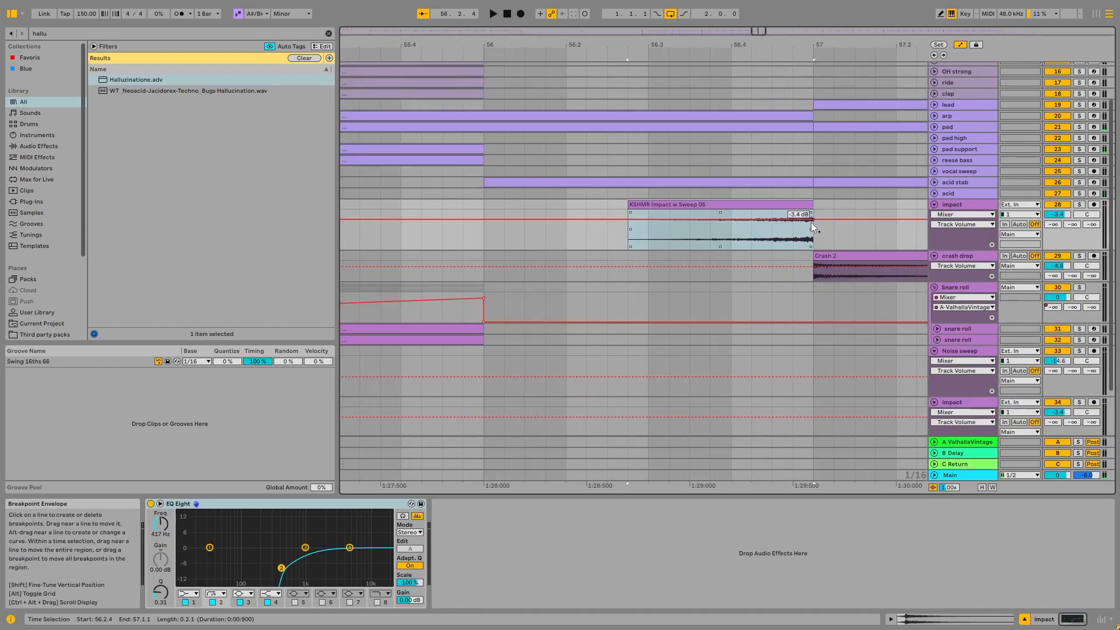
click(757, 240)
scroll(813, 255, down, 6)
click(830, 257)
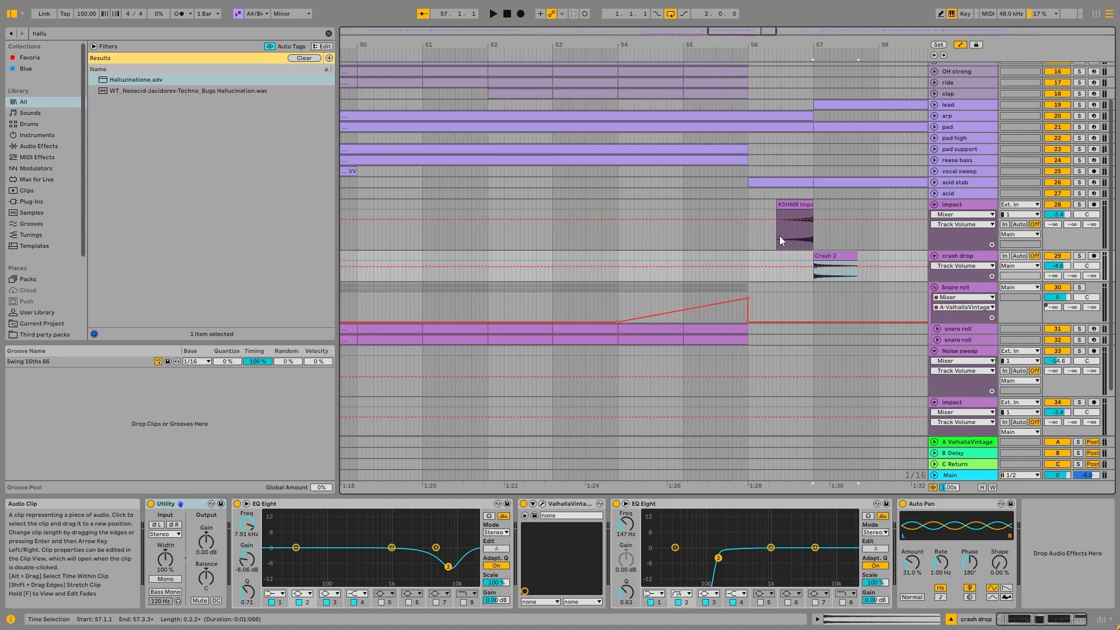
- Audition the impact sweep into the crash from about bar 56, then stop playback and fold the impact track
click(784, 237)
key(space)
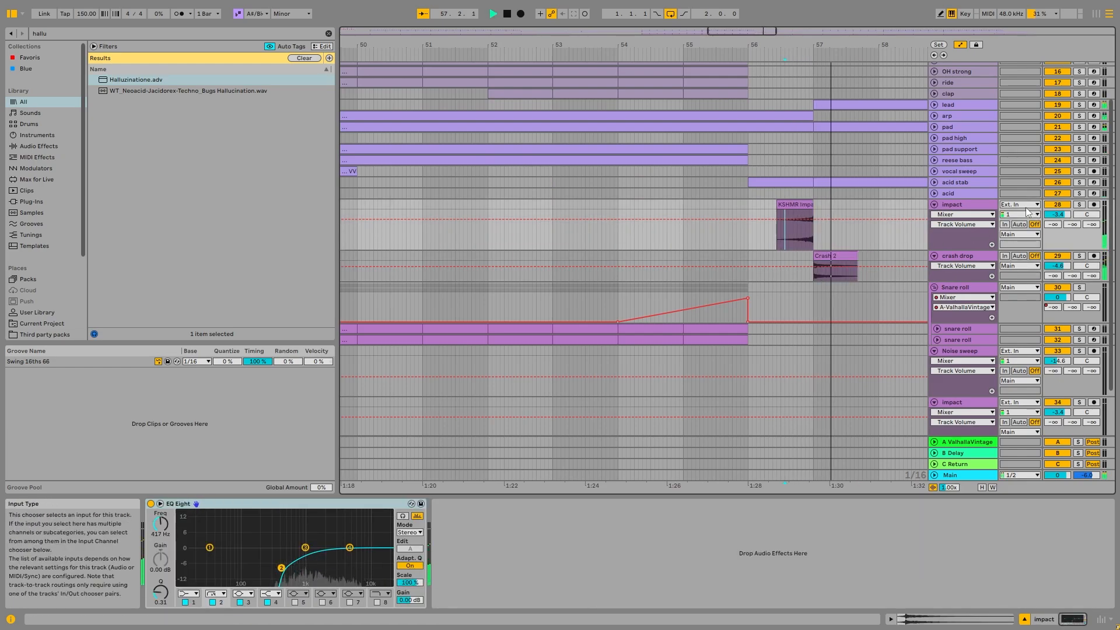
scroll(730, 239, down, 10)
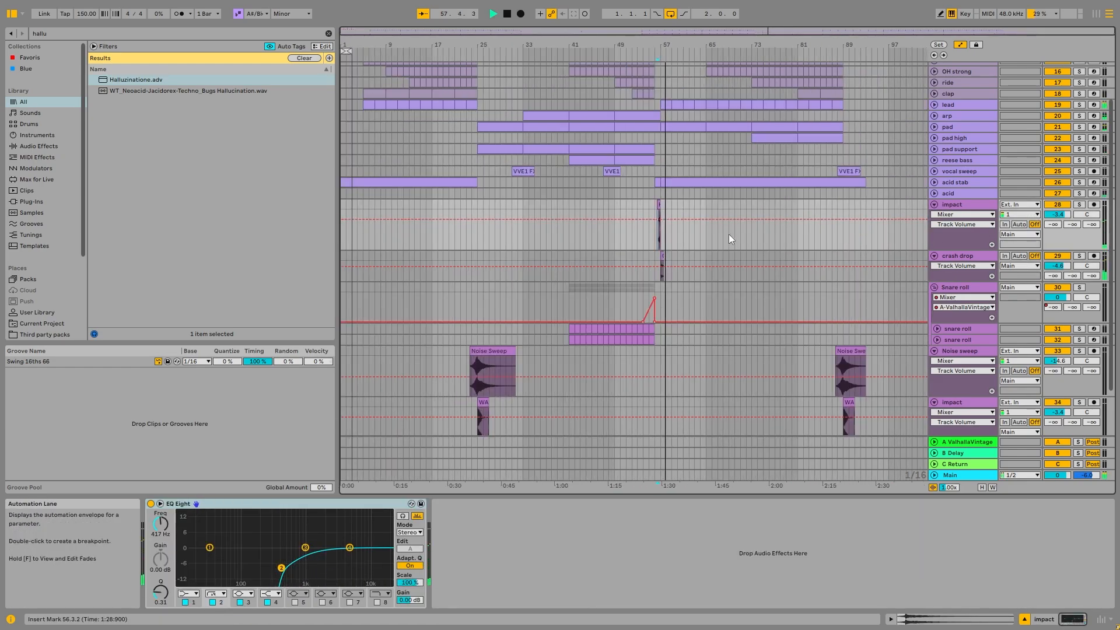
alt+click(934, 205)
key(space)
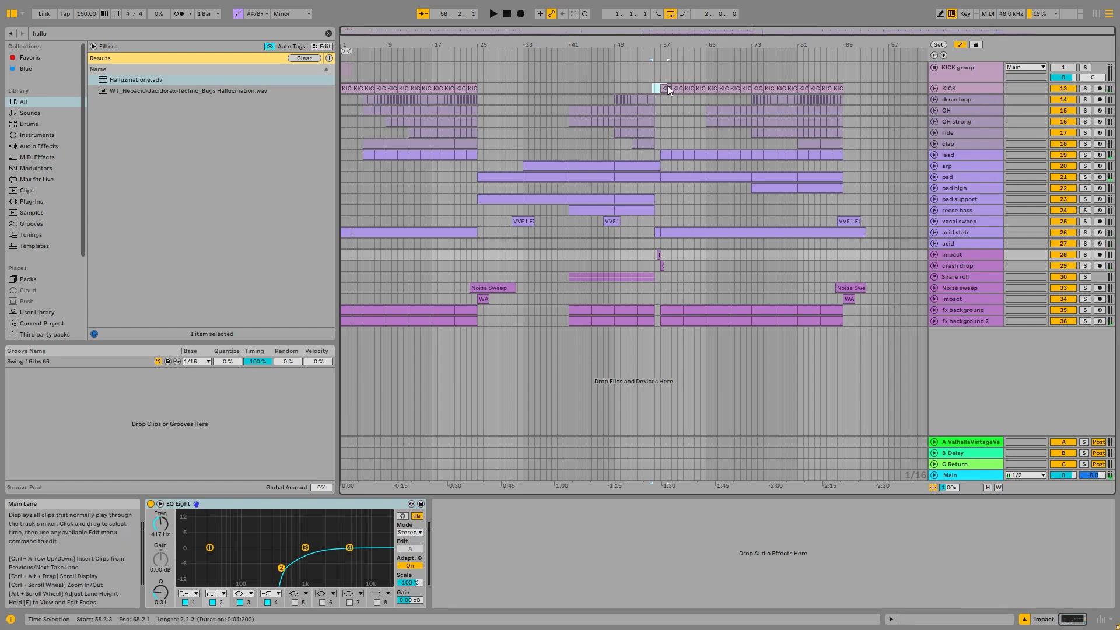
- Highlight the kick gap before bar 57 and the break's start near bar 25, then show the drum loop track's devices
drag(657, 87, 651, 87)
drag(476, 170, 482, 168)
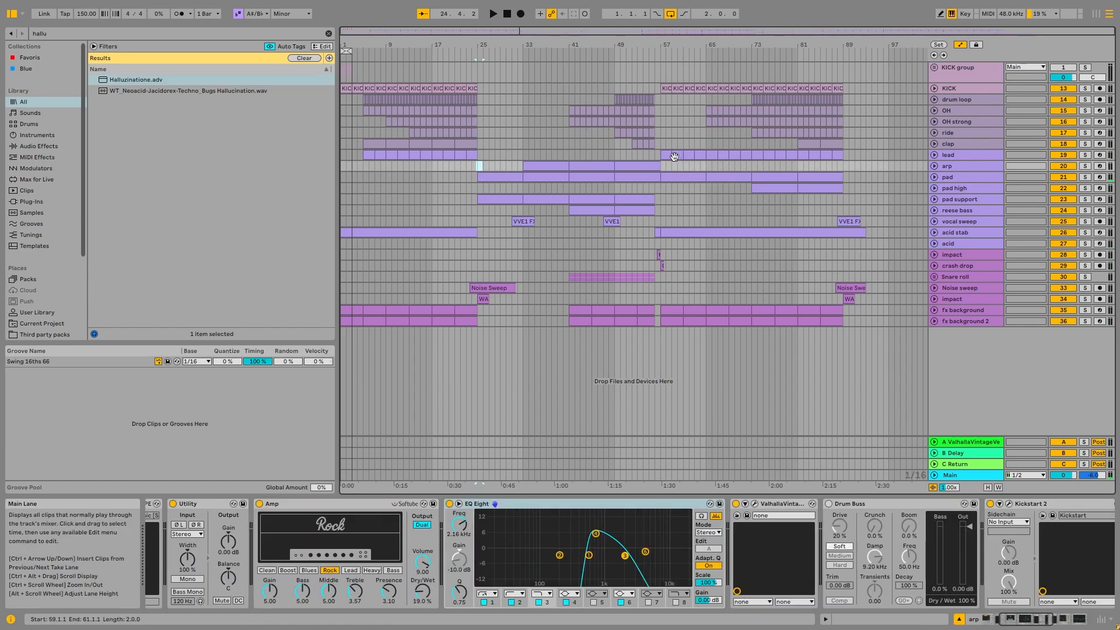
key(Up)
key(Up)
key(Up)
key(Up)
key(Up)
key(Up)
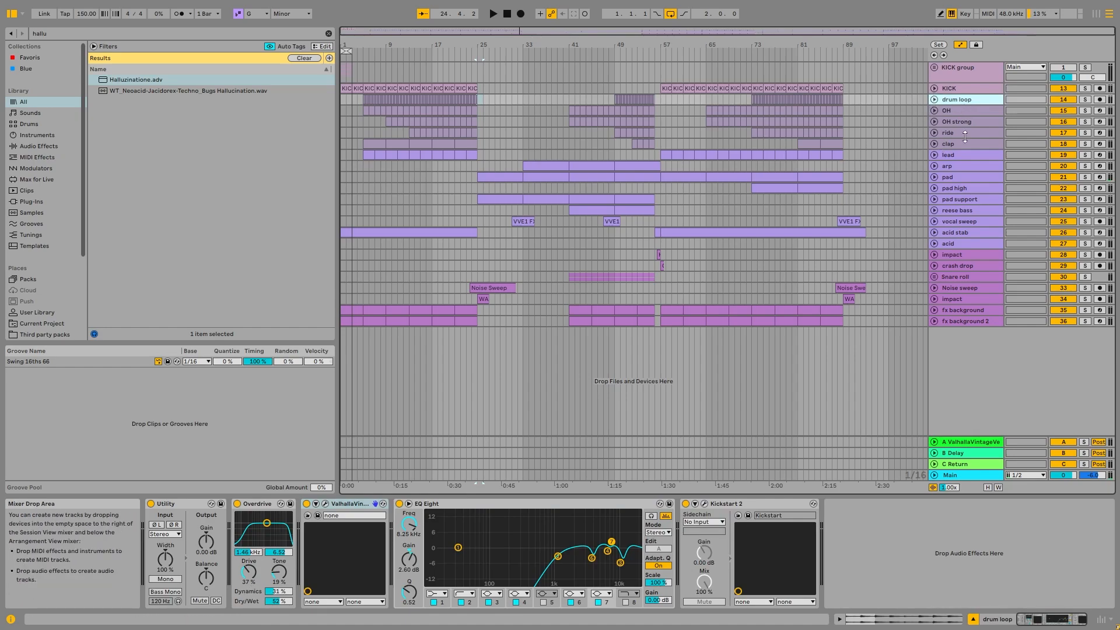